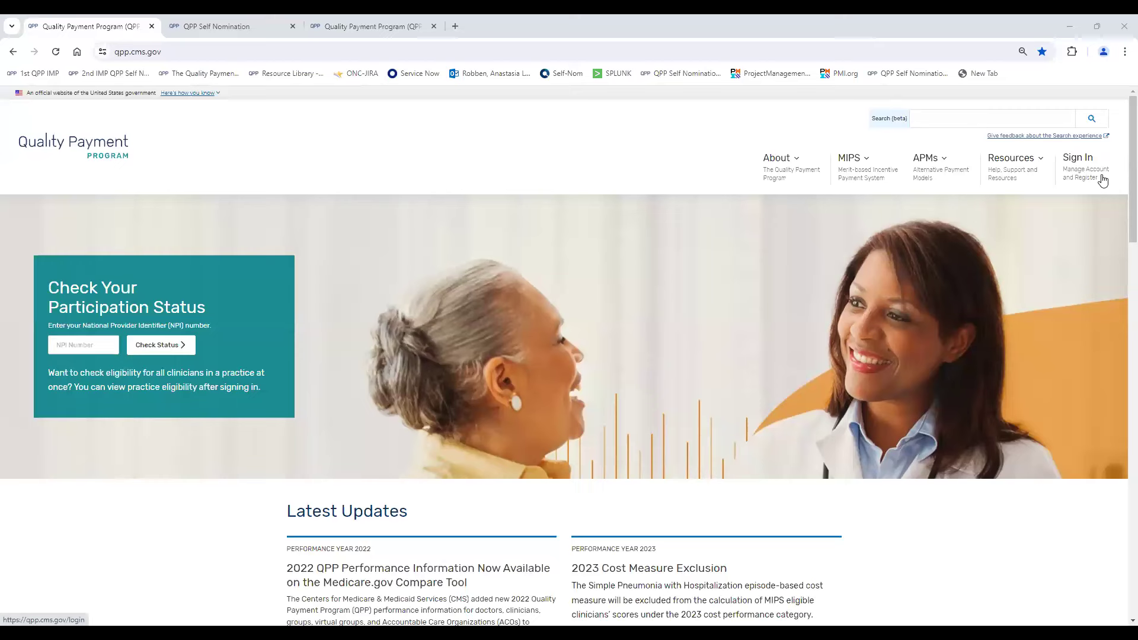
- Open the QPP sign-in page, and switch to the Self Nomination landing page to review the list of intermediaries
left_click(1101, 180)
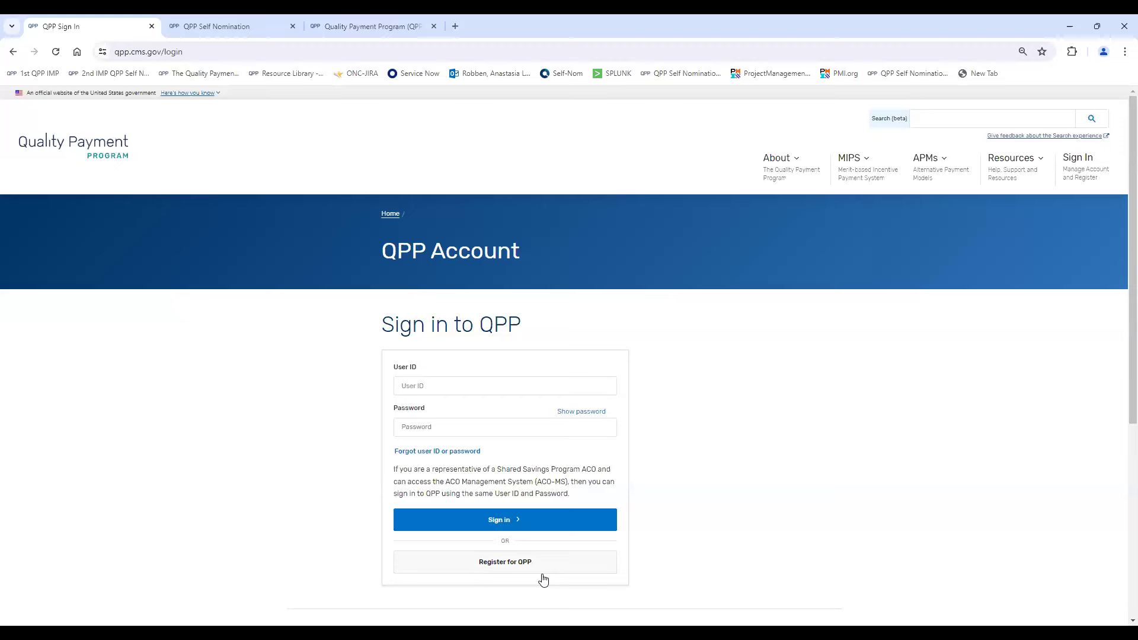
left_click(255, 27)
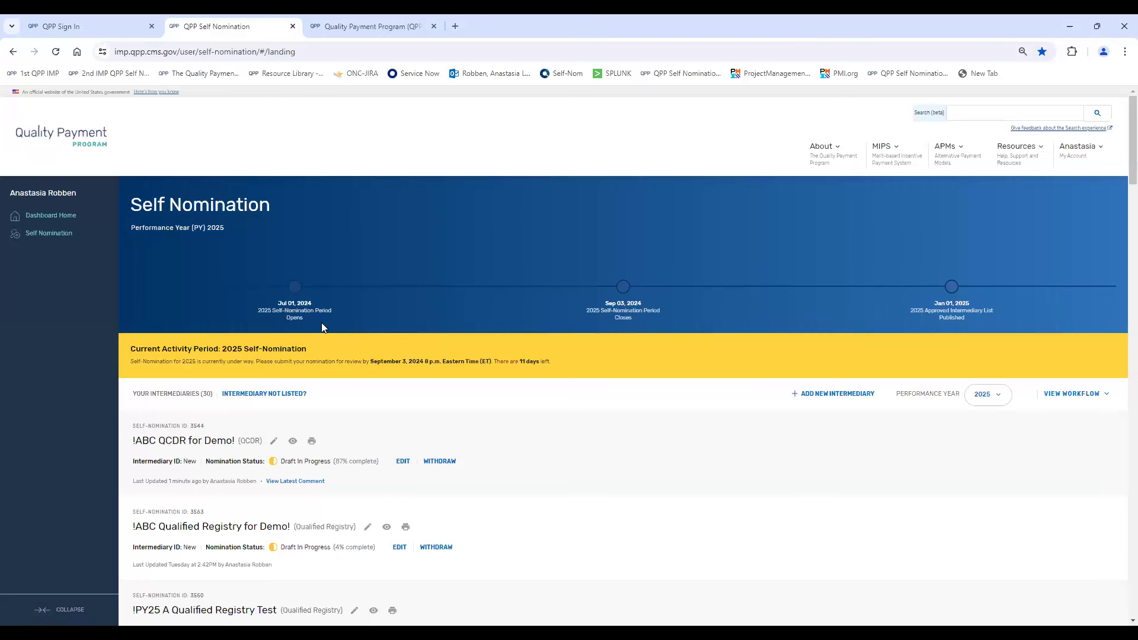
scroll(486, 353, "down", 3)
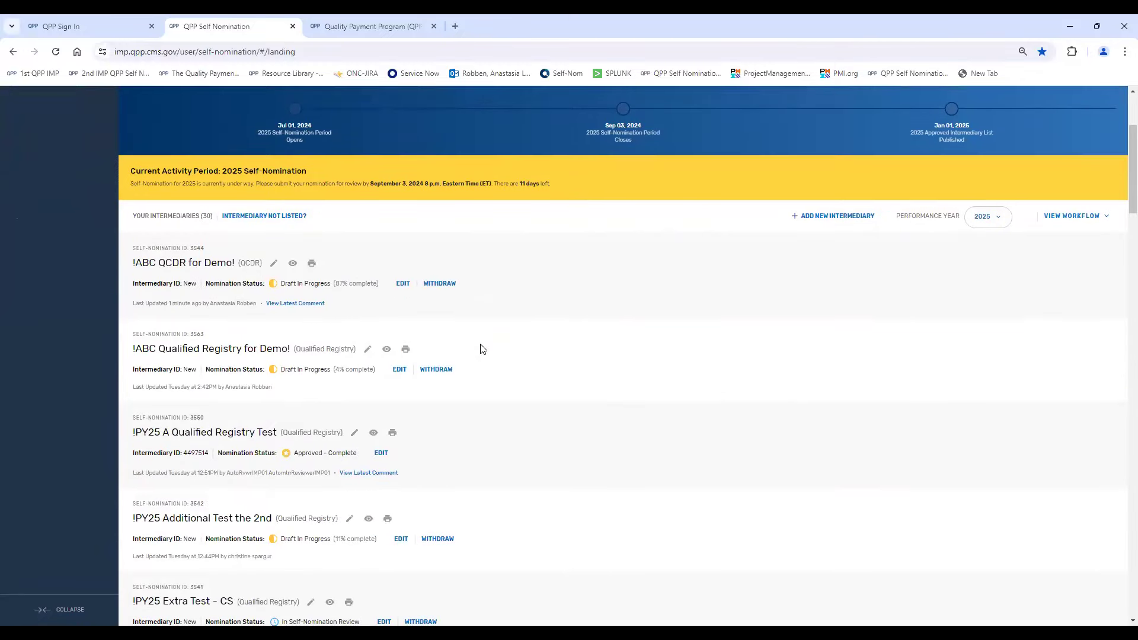
scroll(490, 341, "up", 1)
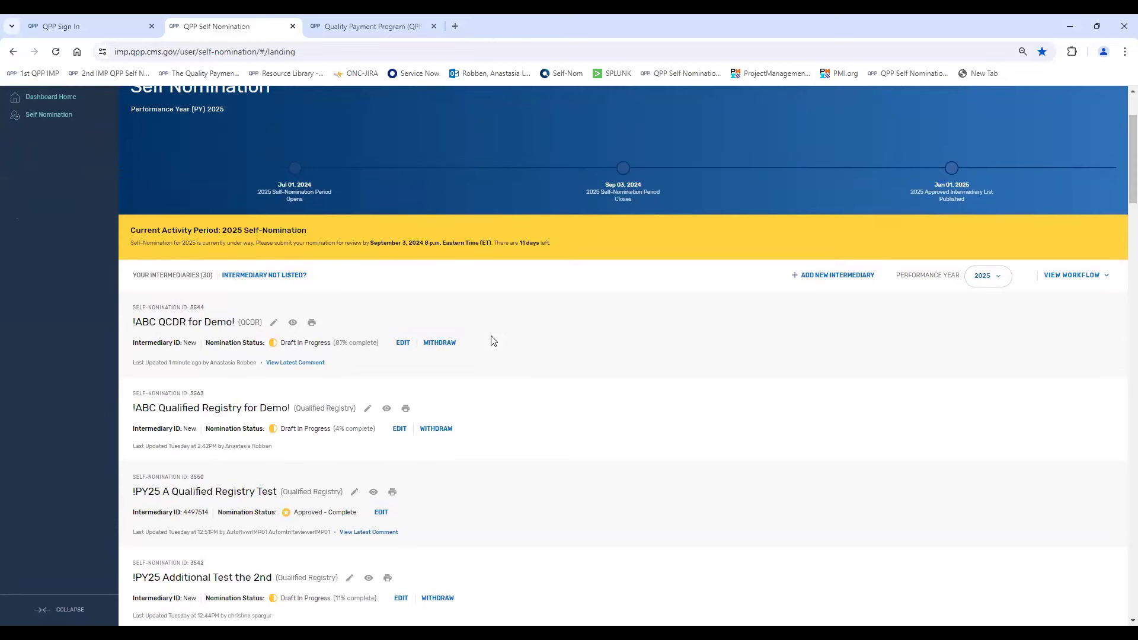
scroll(491, 340, "up", 1)
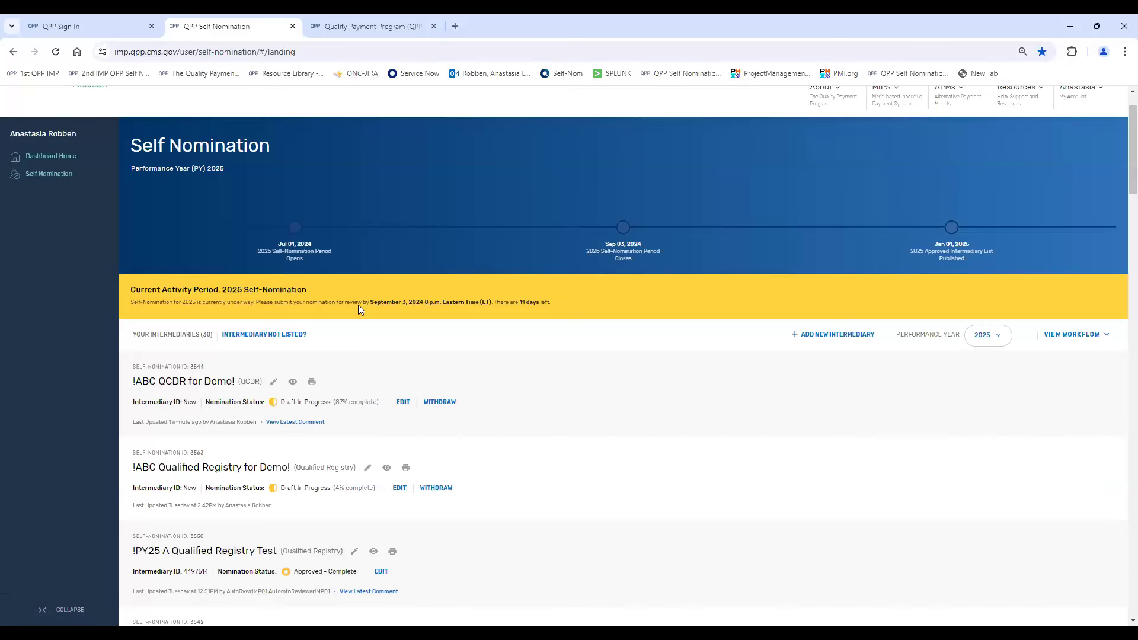
- View the Intermediary Not Listed guidance and the Create New Intermediary form, closing each without entering anything
left_click(287, 335)
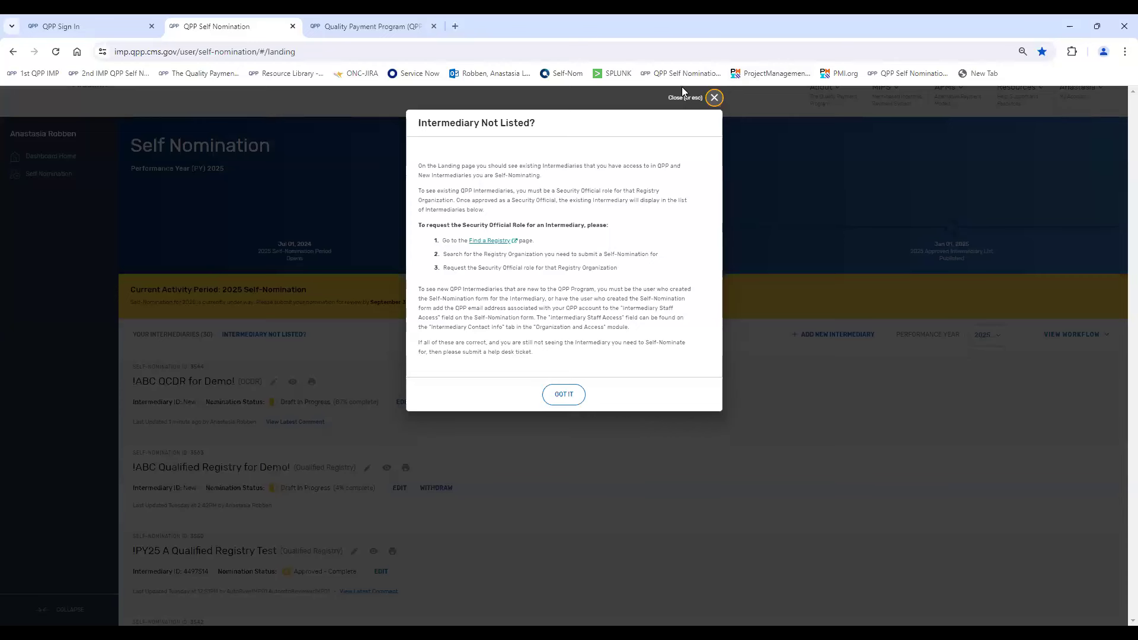
left_click(712, 99)
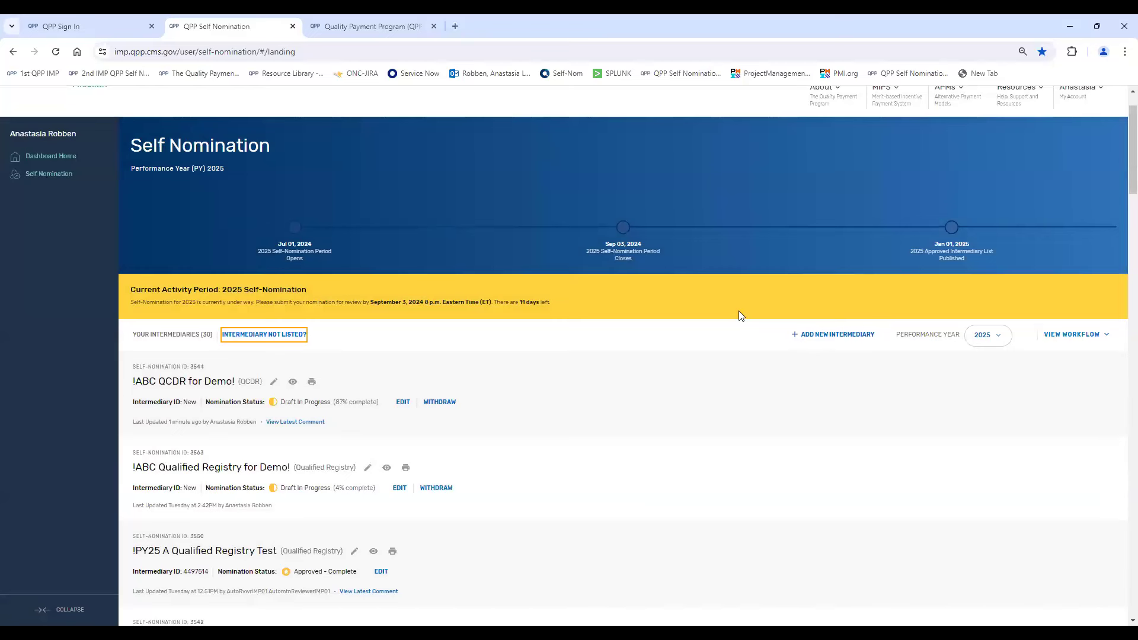
left_click(830, 335)
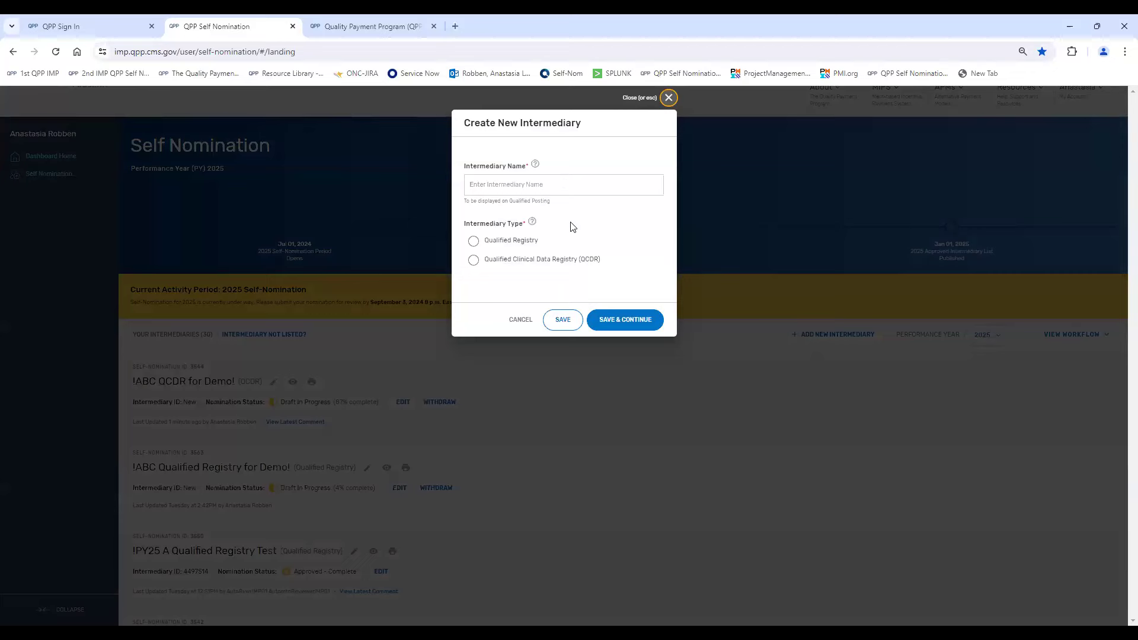
left_click(669, 97)
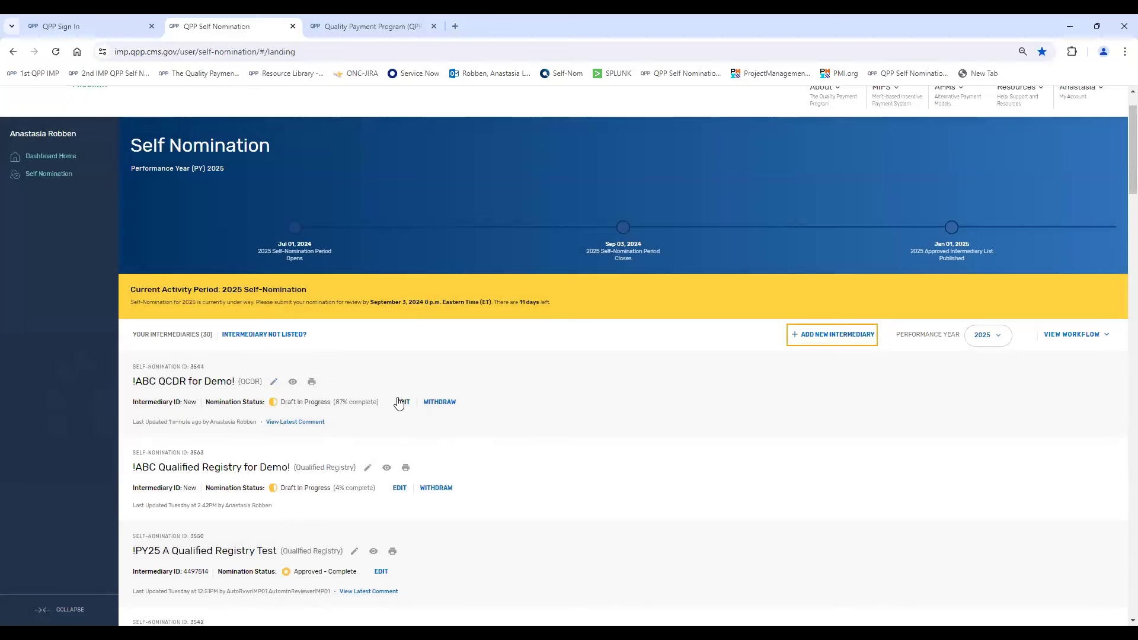
- Look at the name editor for !ABC QCDR for Demo! without renaming it, and save that intermediary's watcher list
left_click(273, 384)
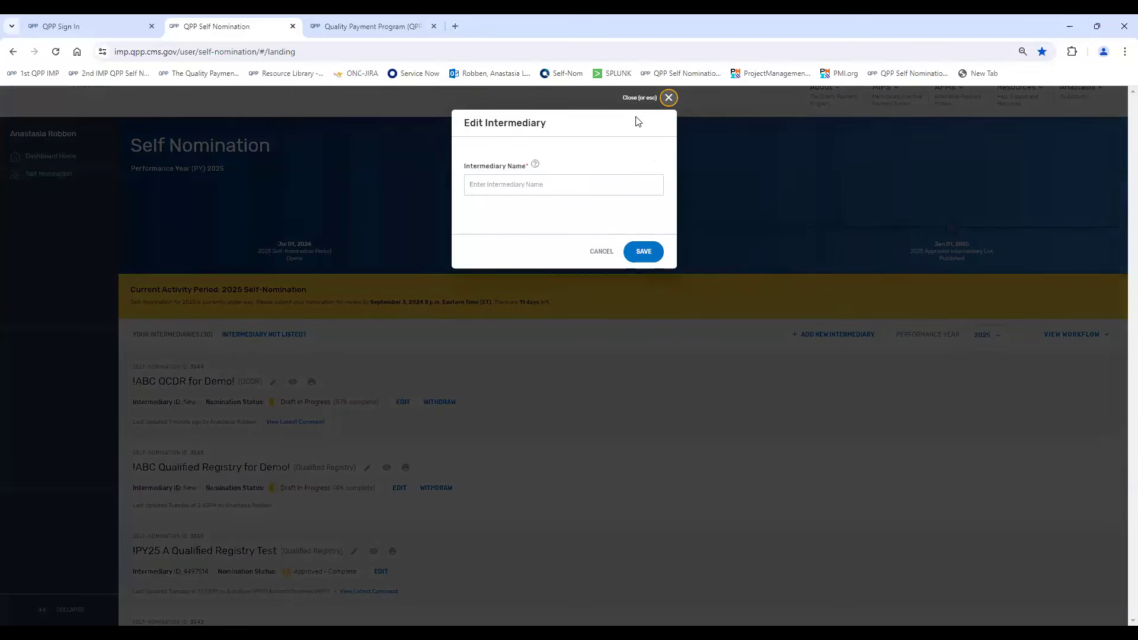
left_click(669, 99)
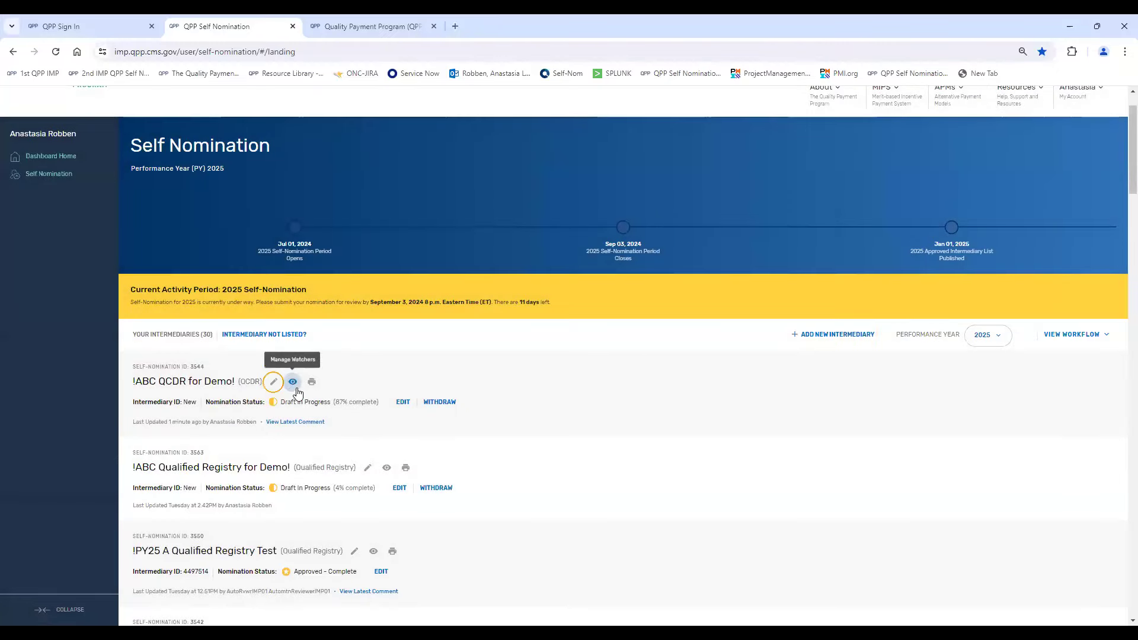
left_click(293, 383)
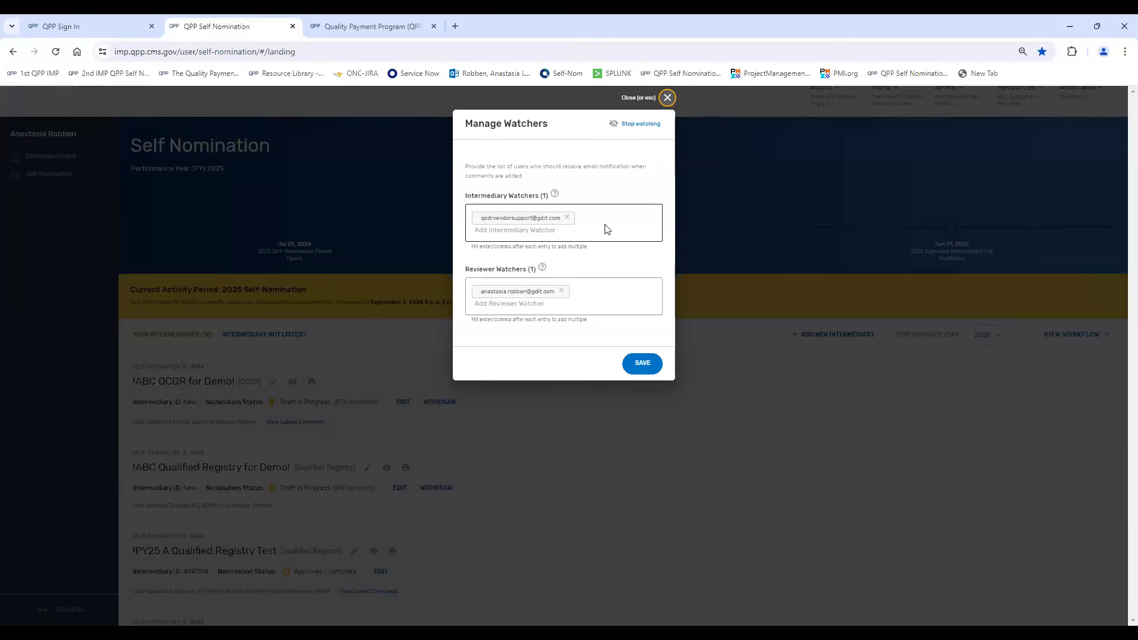
left_click(643, 363)
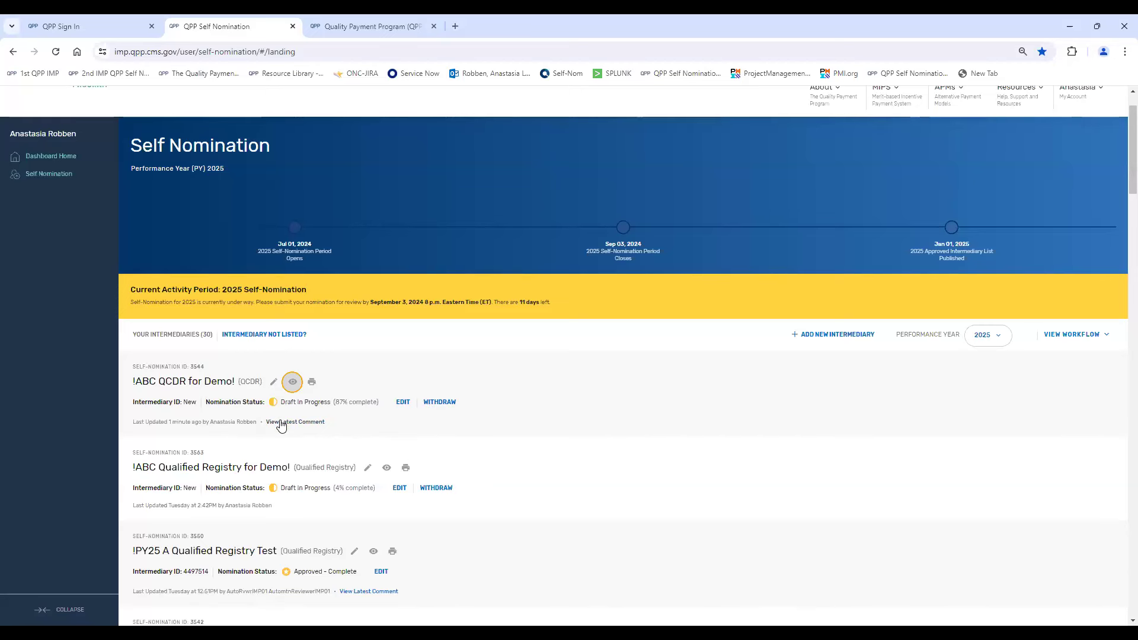
- Open the !ABC QCDR for Demo! self-nomination for editing and send a comment reading "Test" under the General subject
left_click(401, 404)
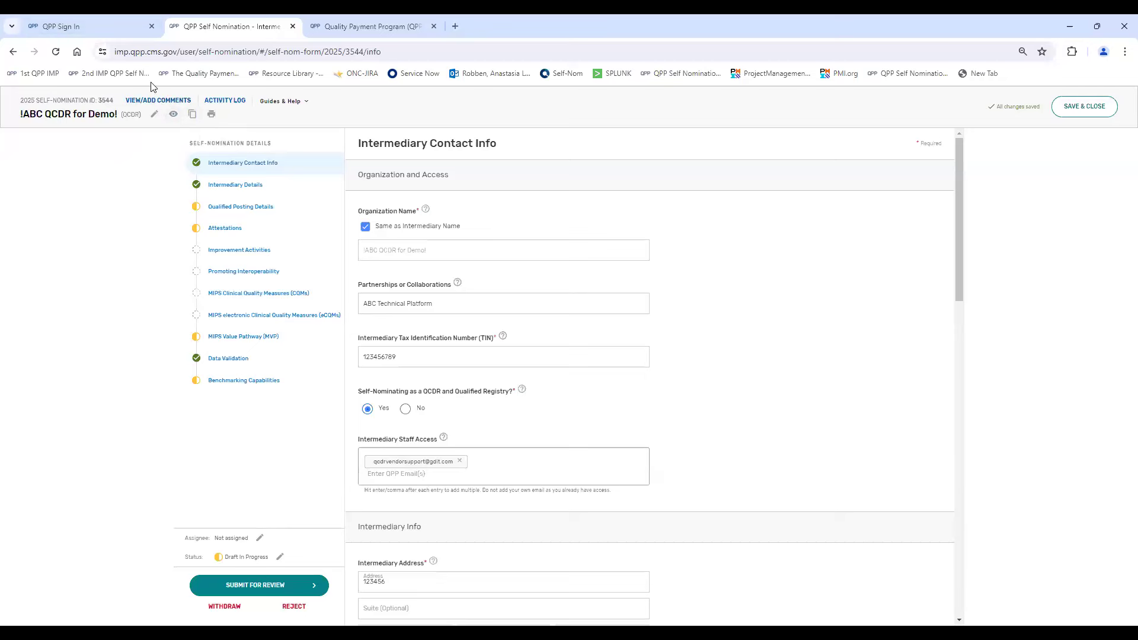
left_click(156, 101)
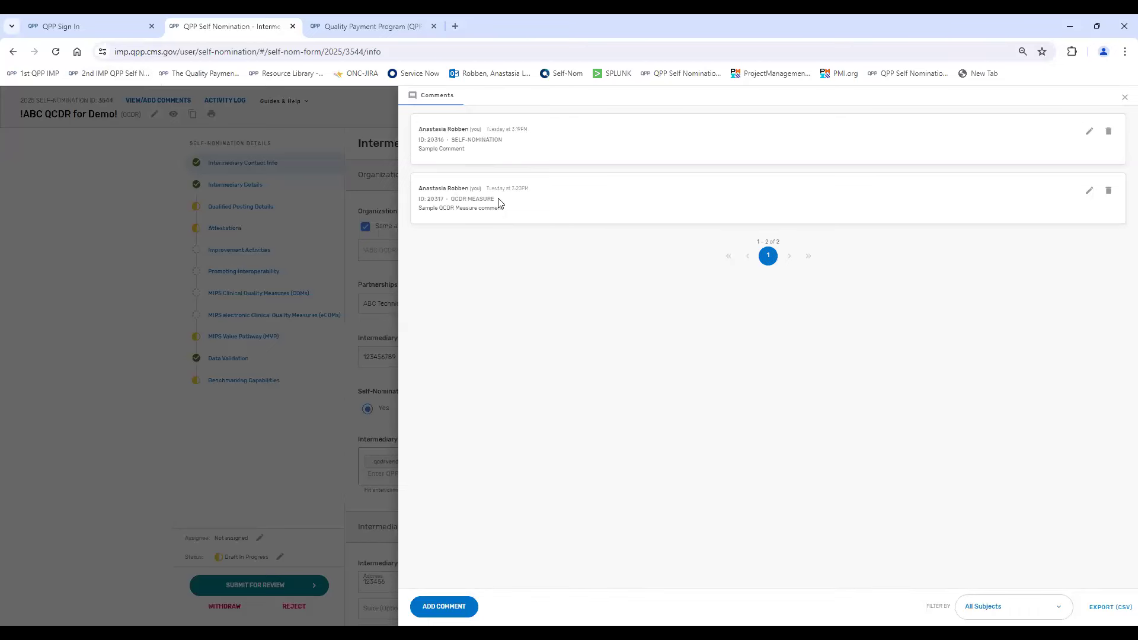
left_click(456, 614)
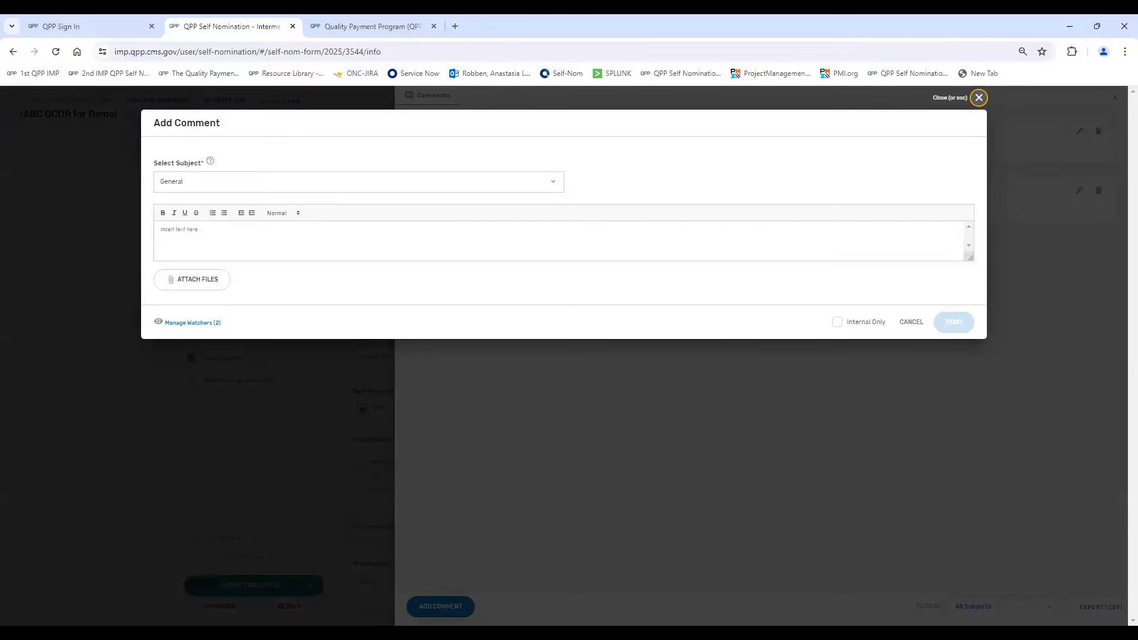
left_click(383, 188)
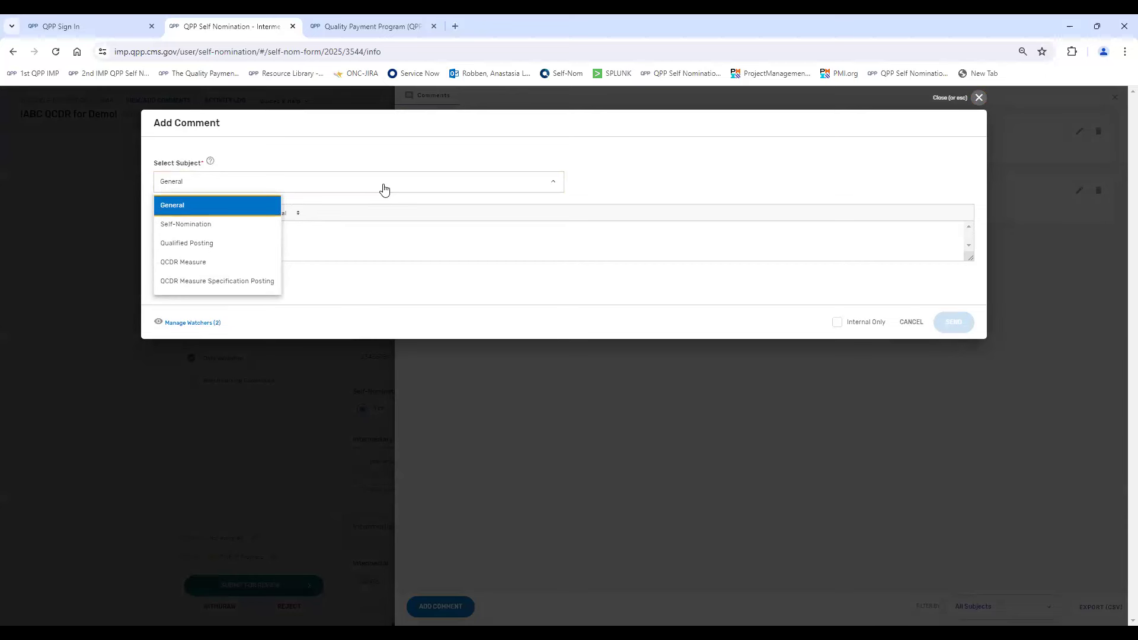
left_click(385, 235)
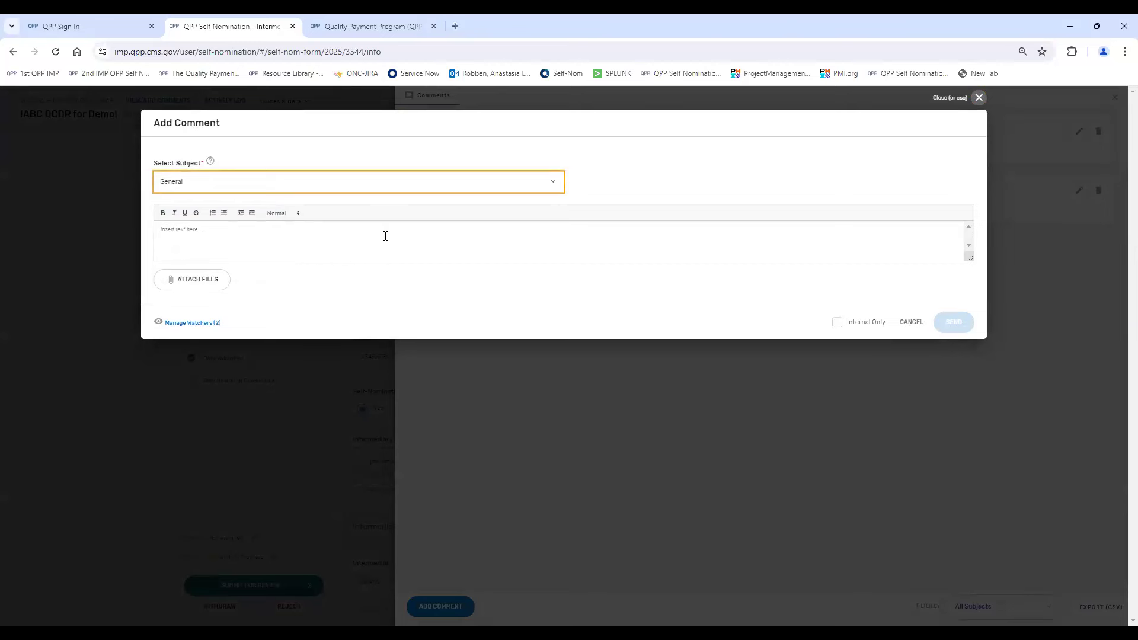
left_click(385, 236)
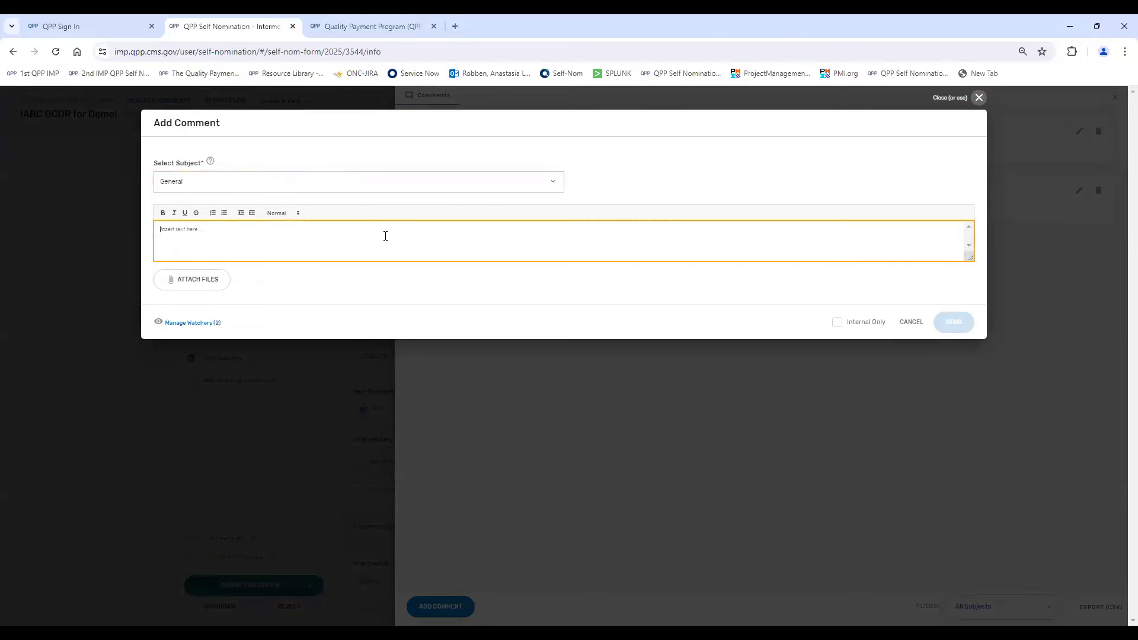
left_click(355, 191)
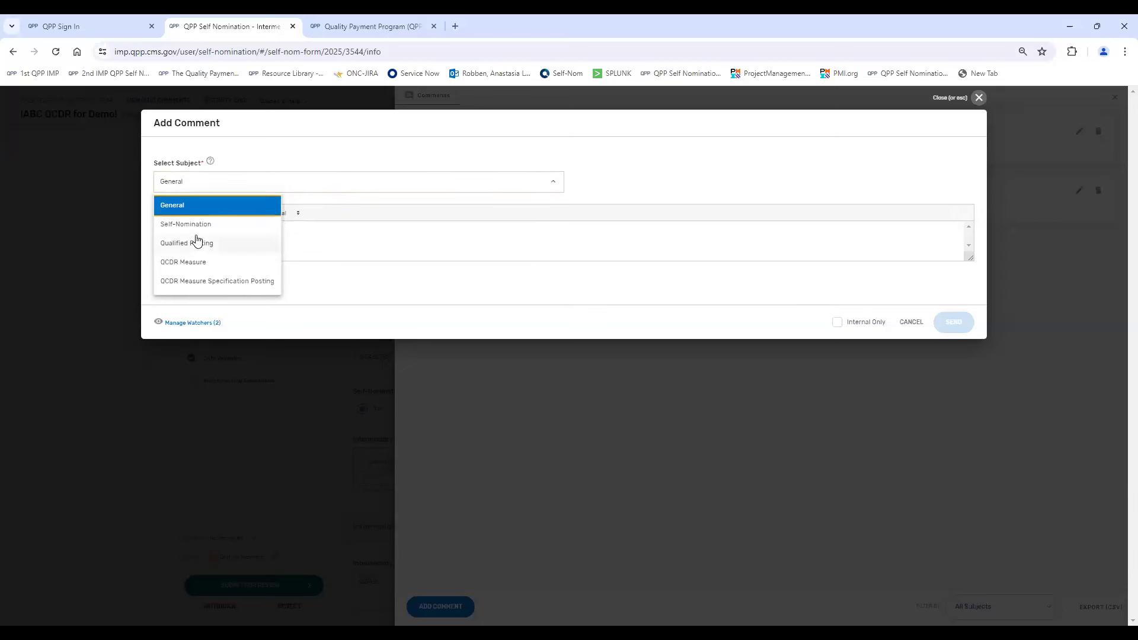
left_click(212, 188)
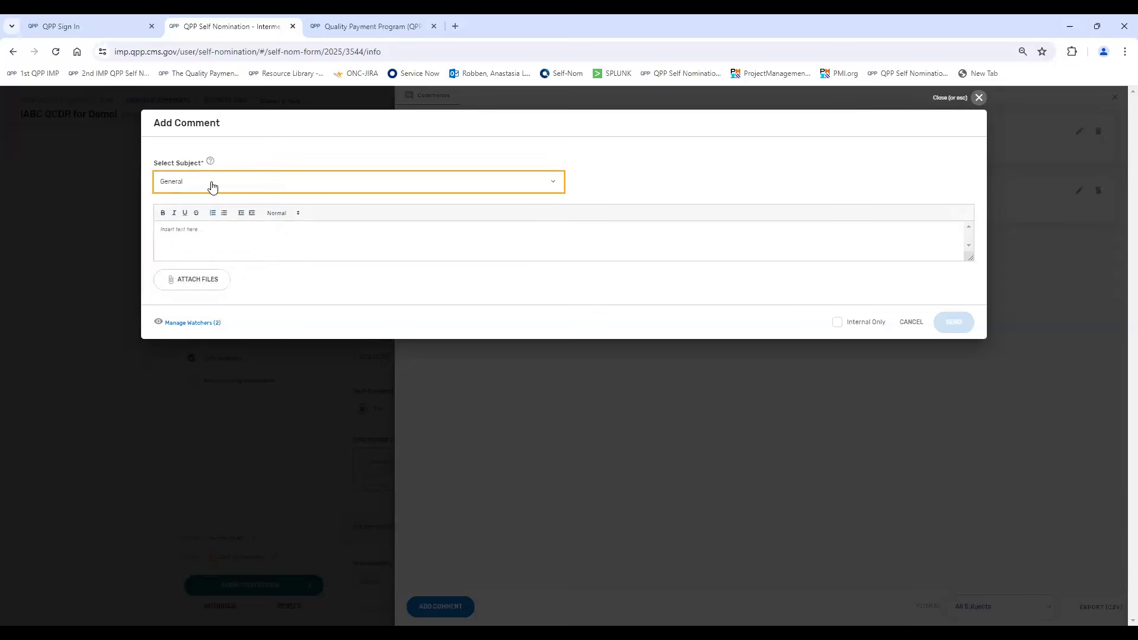
left_click(224, 230)
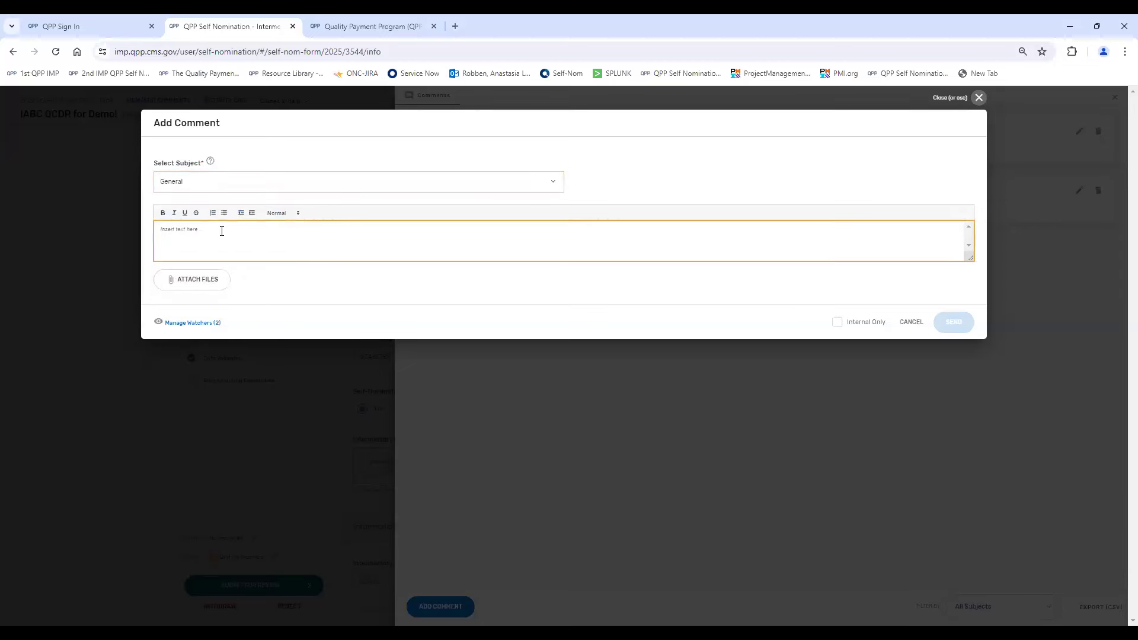
type("Test")
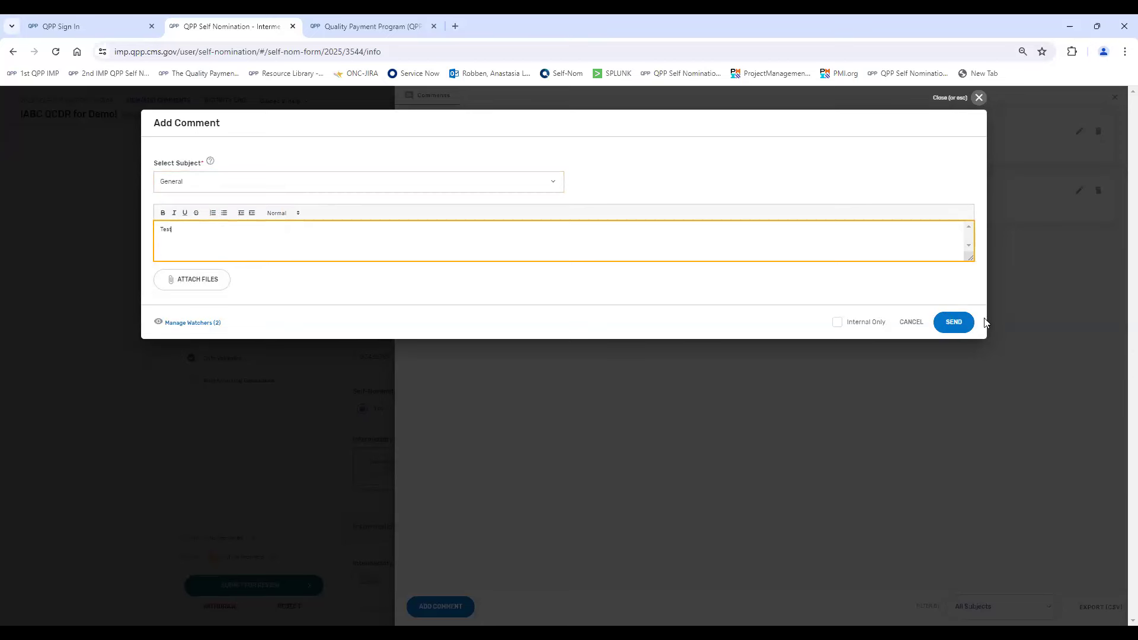
left_click(957, 323)
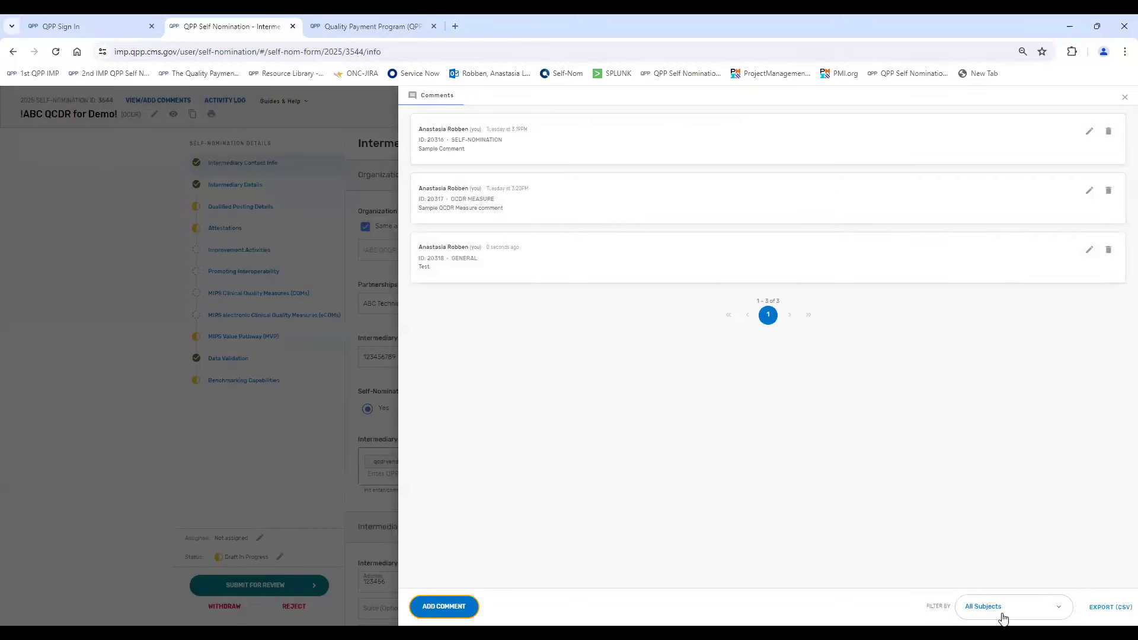
- Filter the self-nomination's comments by the QCDR Measure subject and close the comments view
left_click(1005, 611)
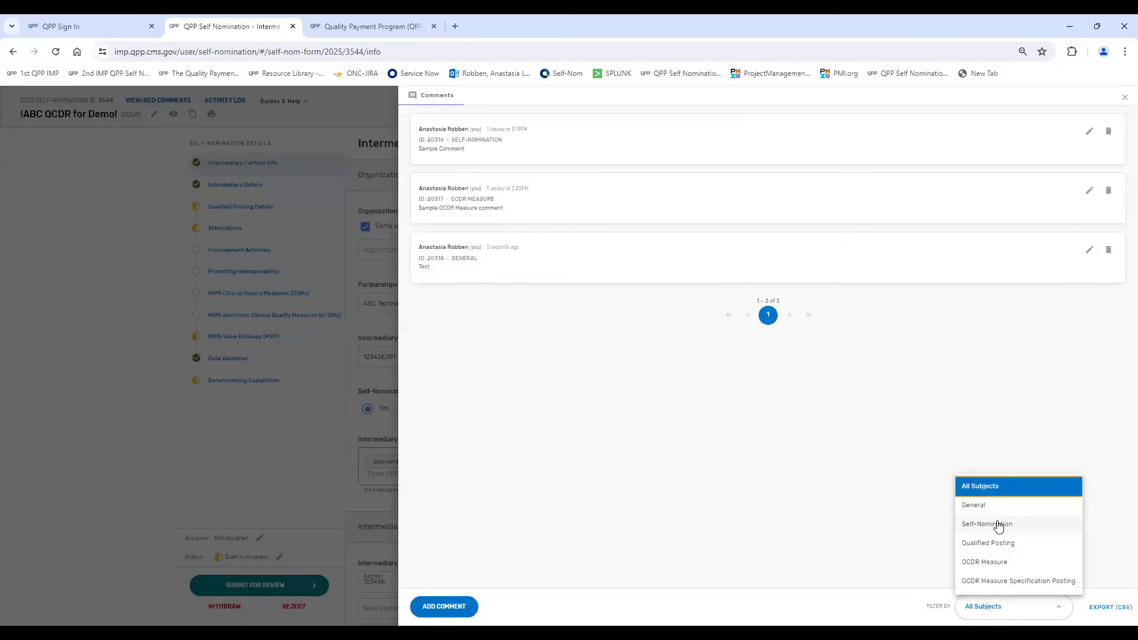
left_click(1008, 563)
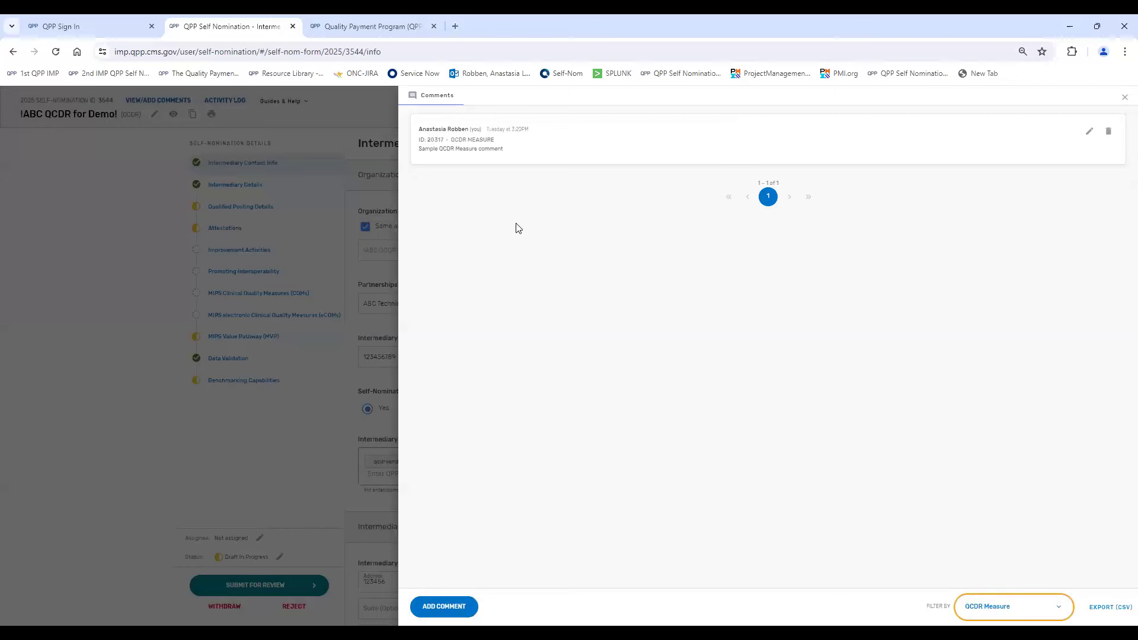
left_click(1123, 105)
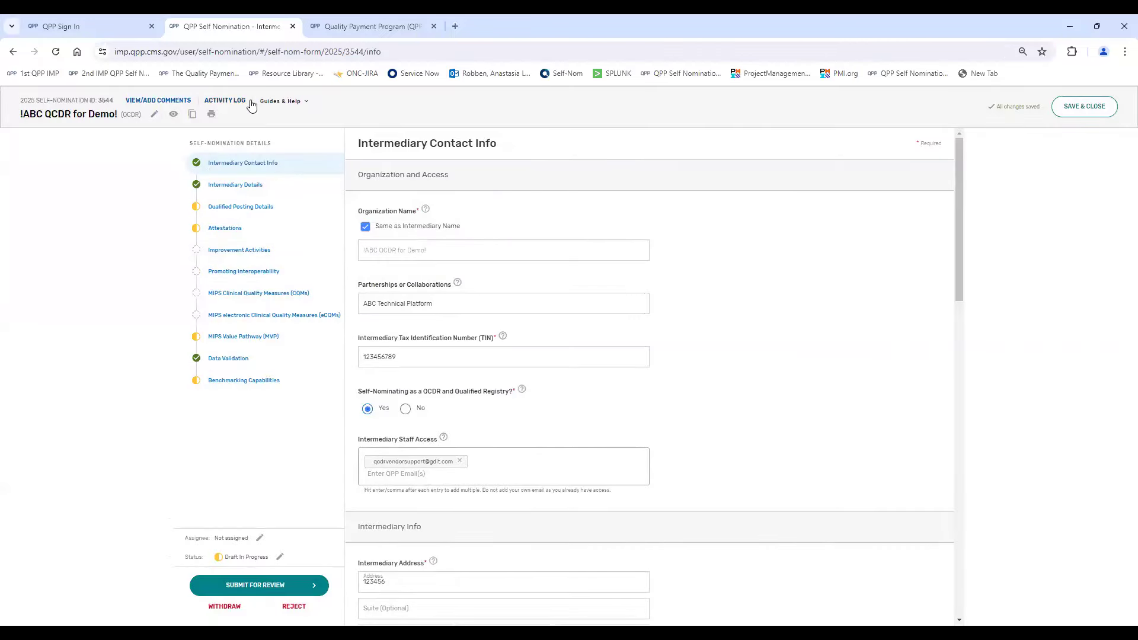
- Read through the About the 2025 Self Nomination instructions and Paperwork Reduction Act disclosure, and close them
left_click(285, 104)
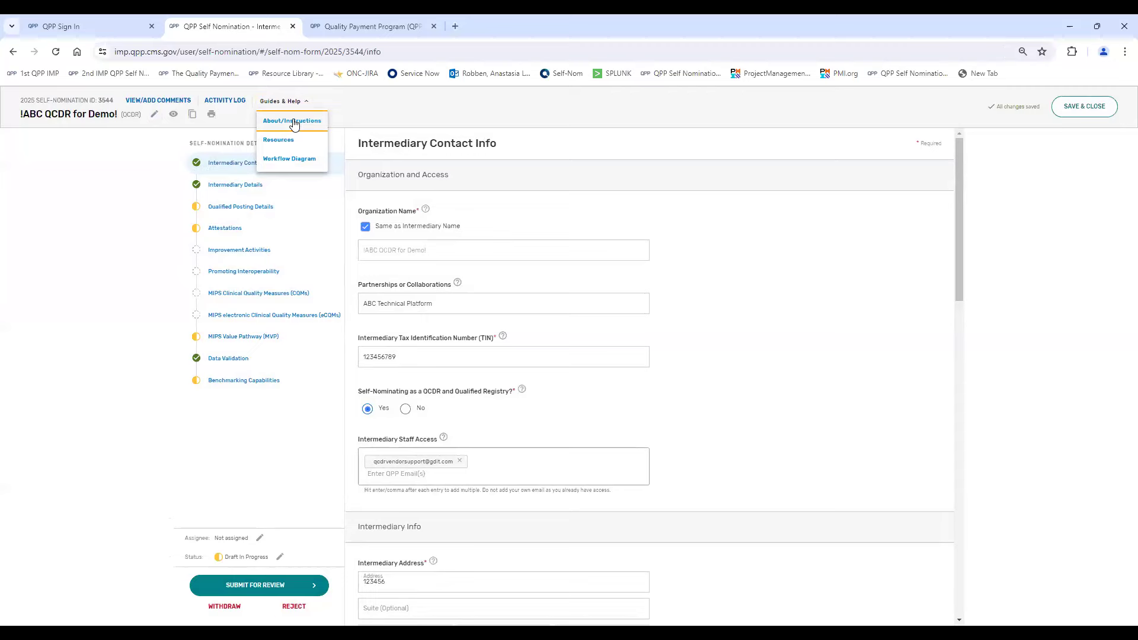
left_click(293, 121)
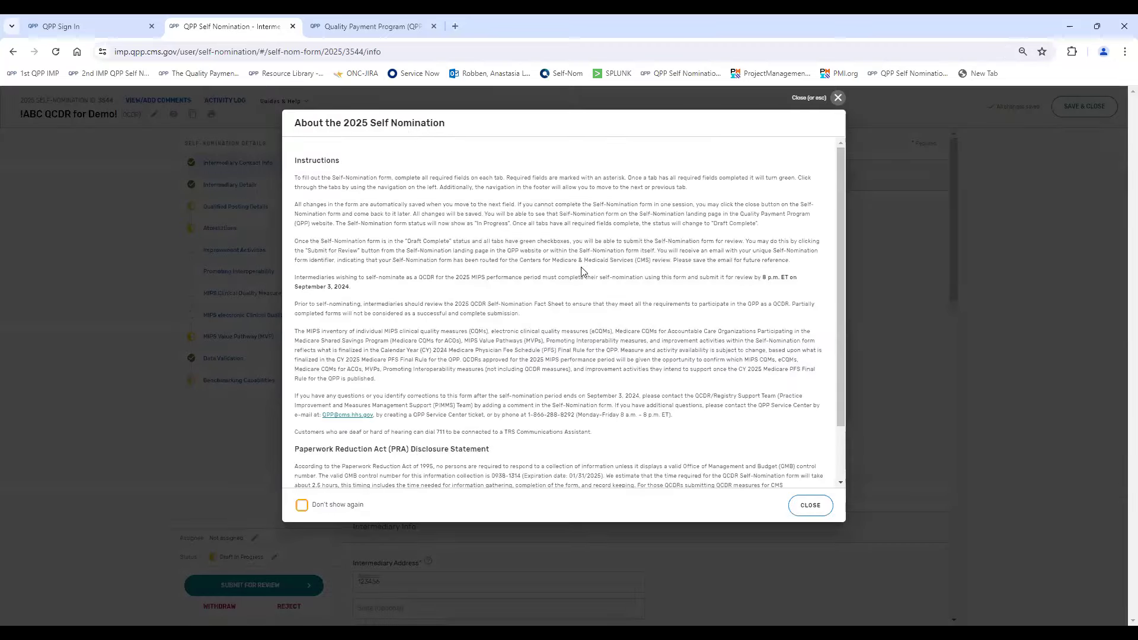
scroll(578, 263, "down", 2)
scroll(579, 264, "up", 1)
scroll(579, 264, "down", 2)
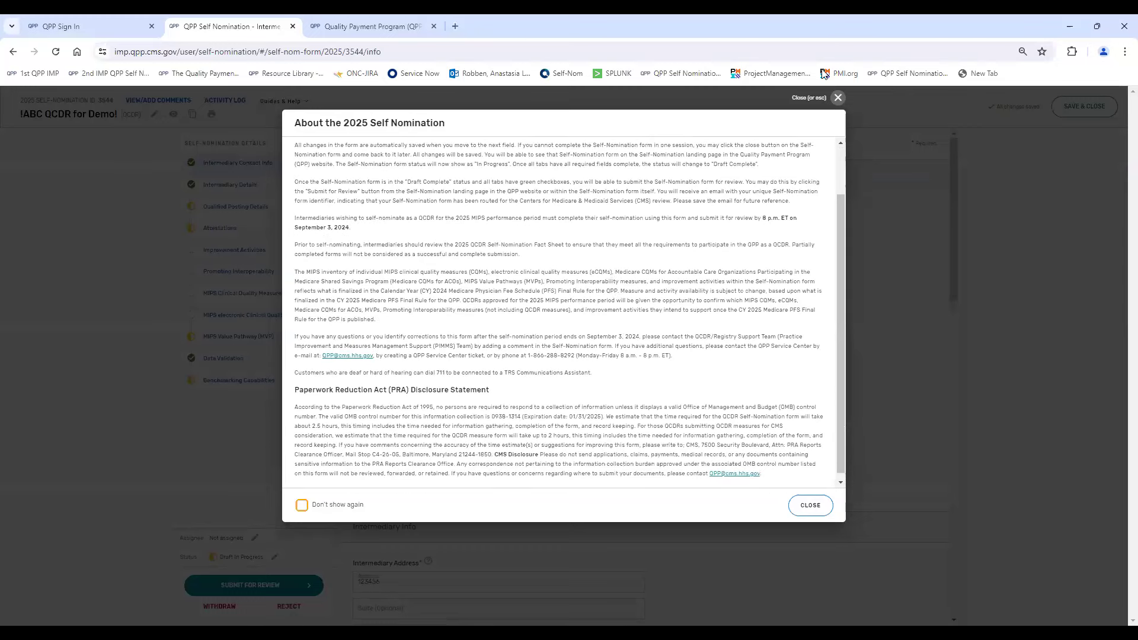
left_click(838, 98)
- View the list of 2025 self-nomination guide and fact sheet resources, and close it
left_click(299, 101)
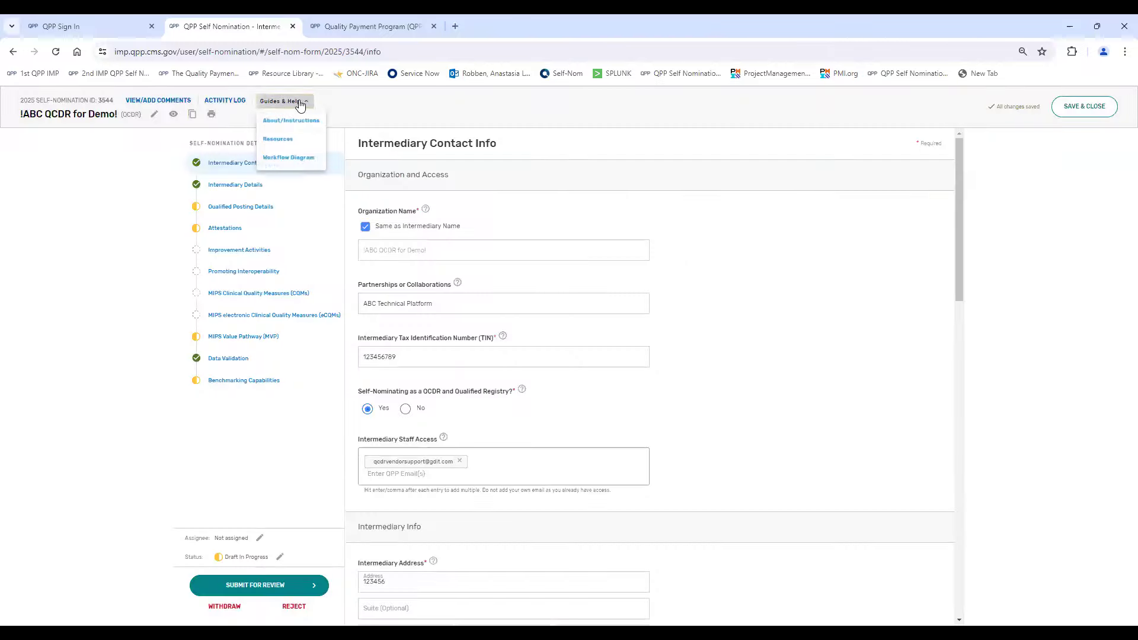
left_click(281, 141)
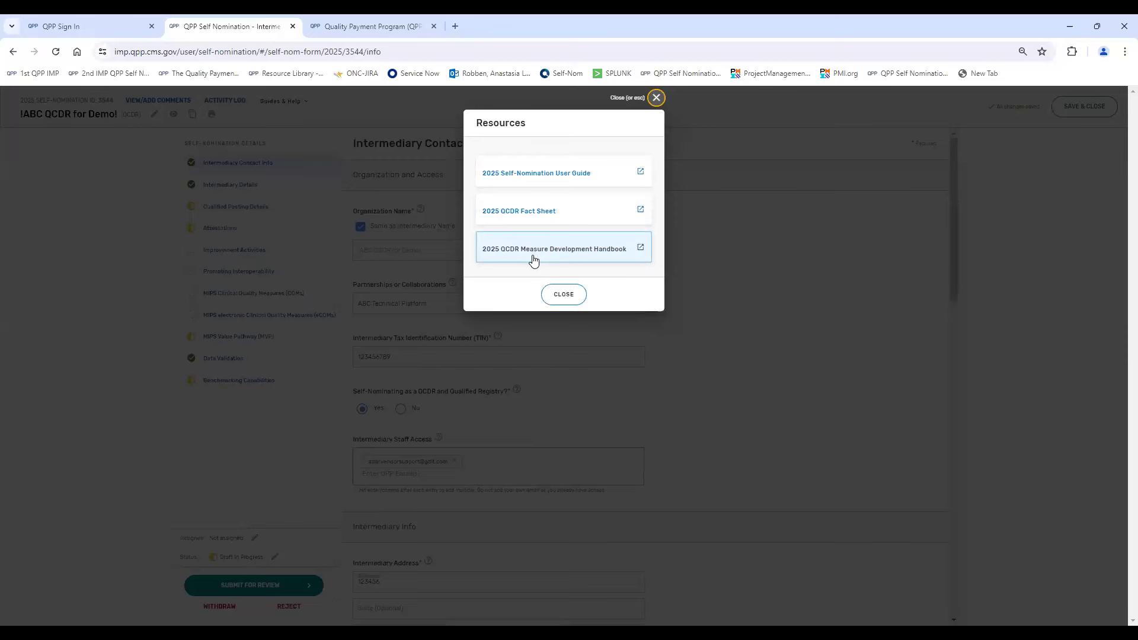
left_click(655, 97)
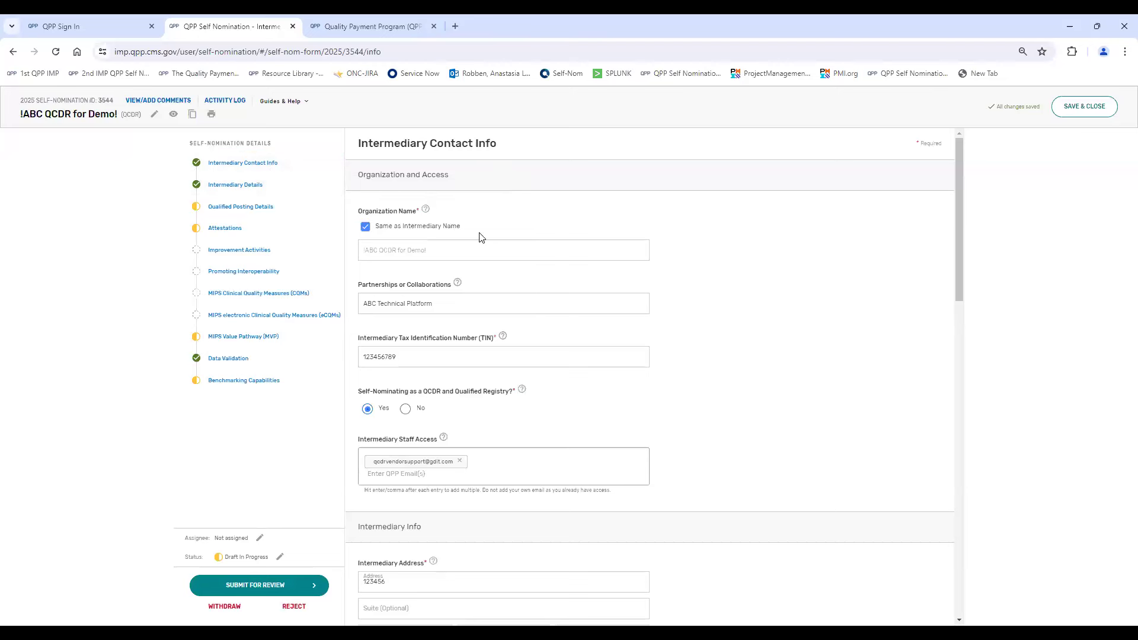
- Toggle the Same as Intermediary Name option off and back on, and review the organization, staff access and intermediary info fields
left_click(364, 234)
left_click(364, 233)
scroll(546, 281, "down", 1)
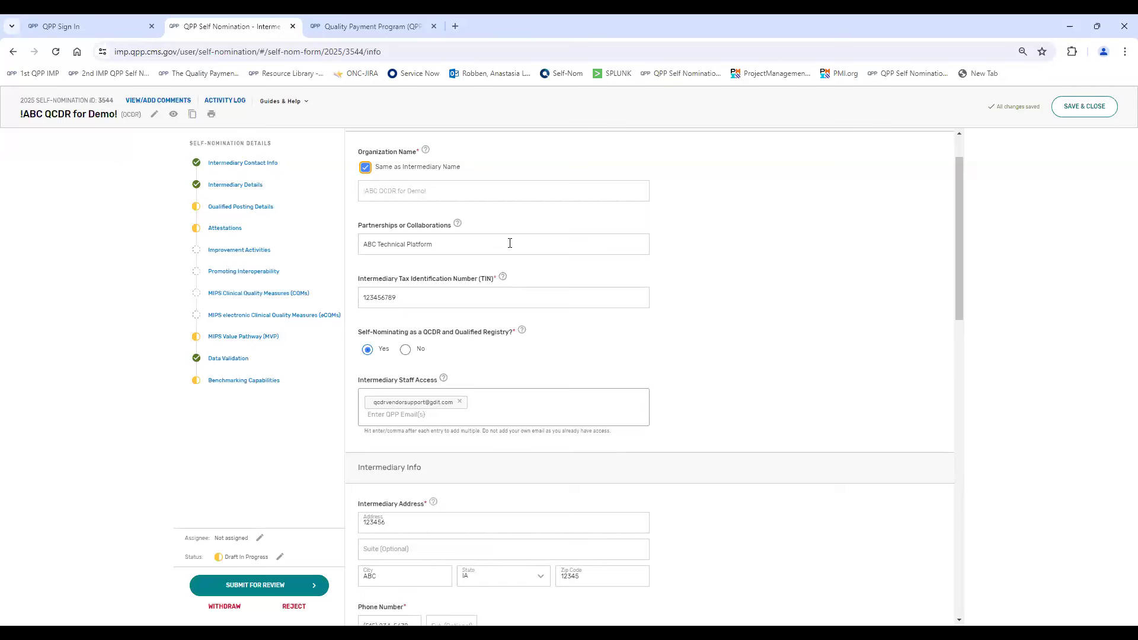
scroll(509, 243, "down", 2)
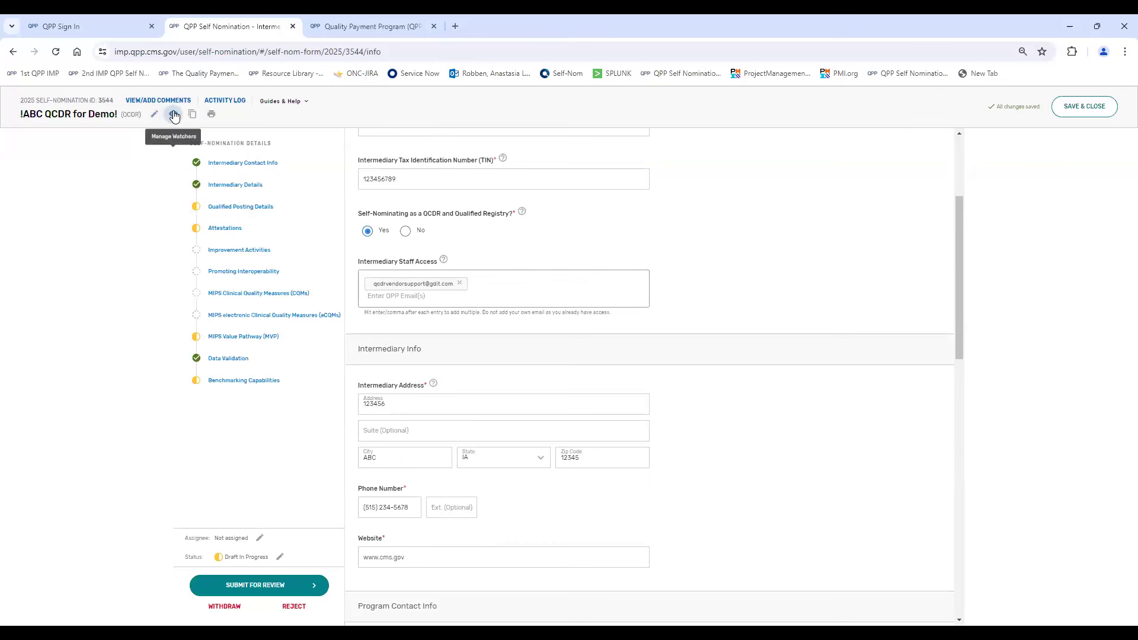
- Review the staff access, intermediary info, program, clinical and technical contact, and additional contacts fields of the Intermediary Contact Info section
left_click(494, 299)
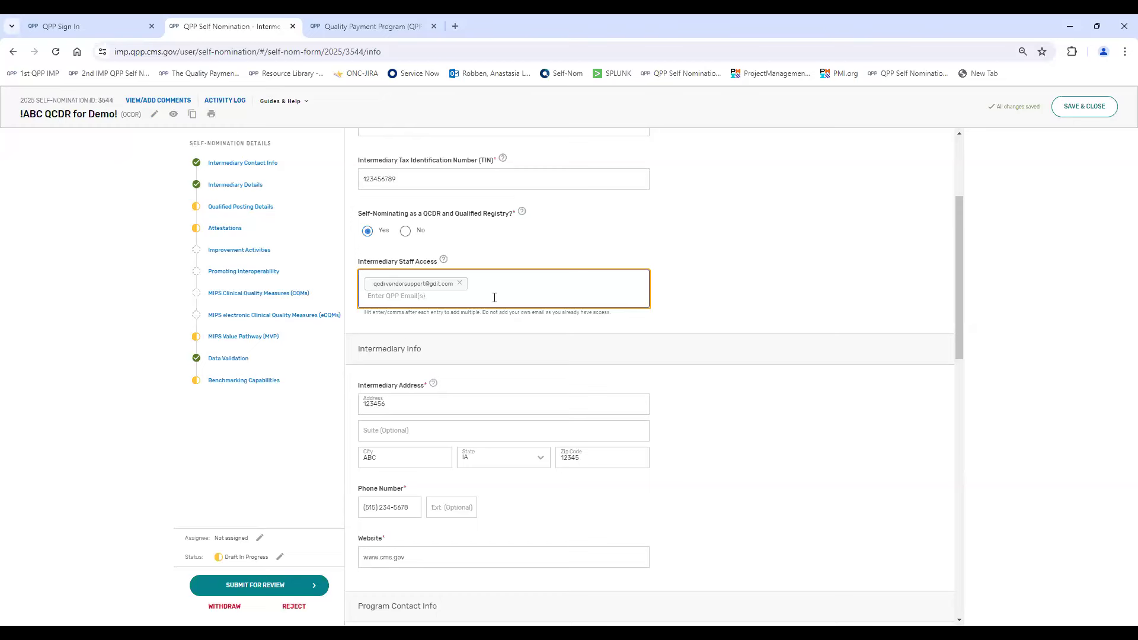
scroll(496, 266, "up", 2)
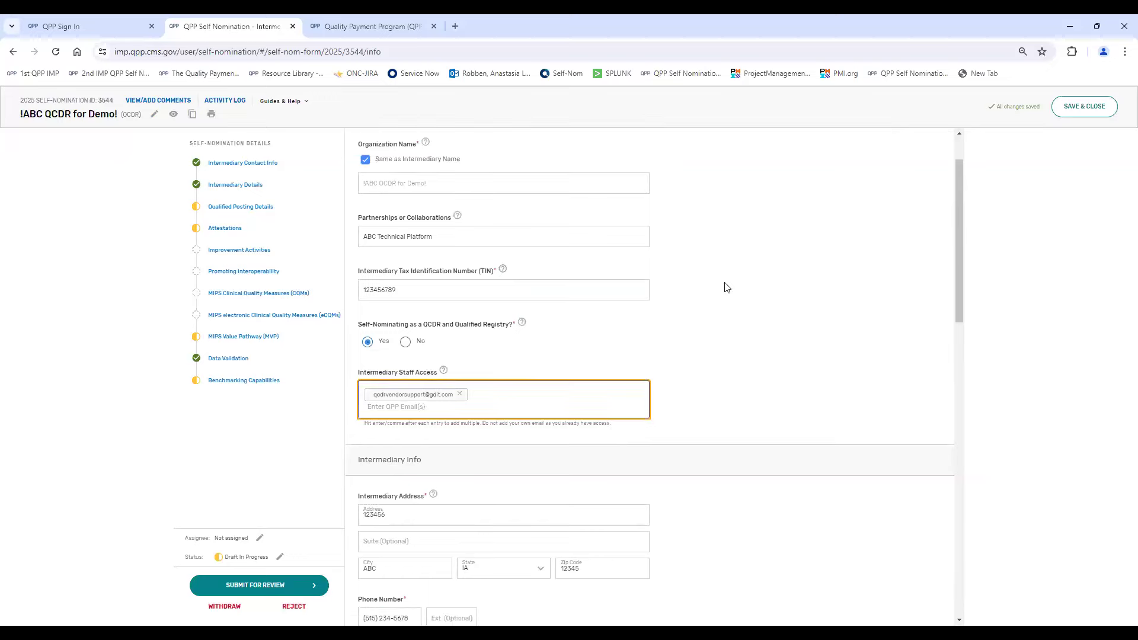
scroll(725, 286, "down", 4)
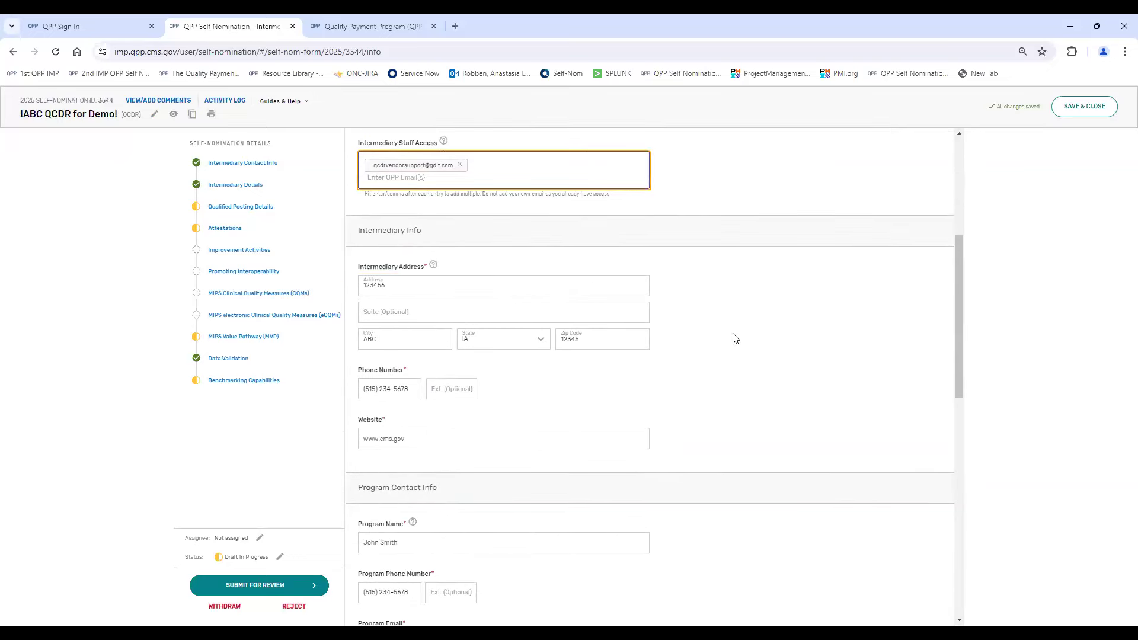
scroll(735, 338, "down", 5)
scroll(704, 237, "up", 2)
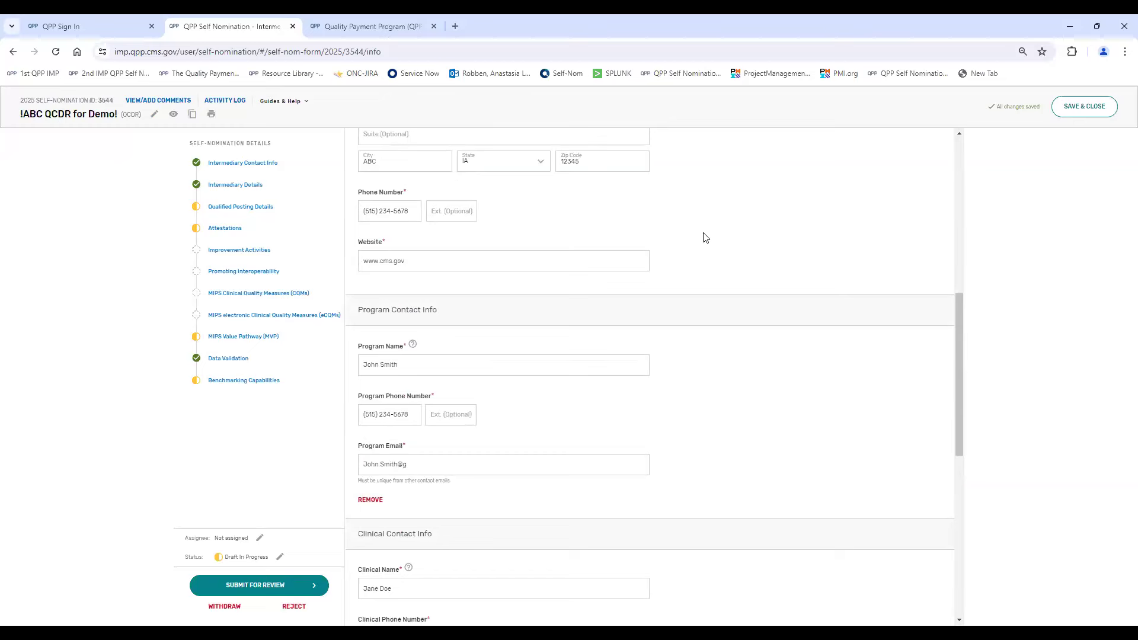
scroll(705, 237, "down", 2)
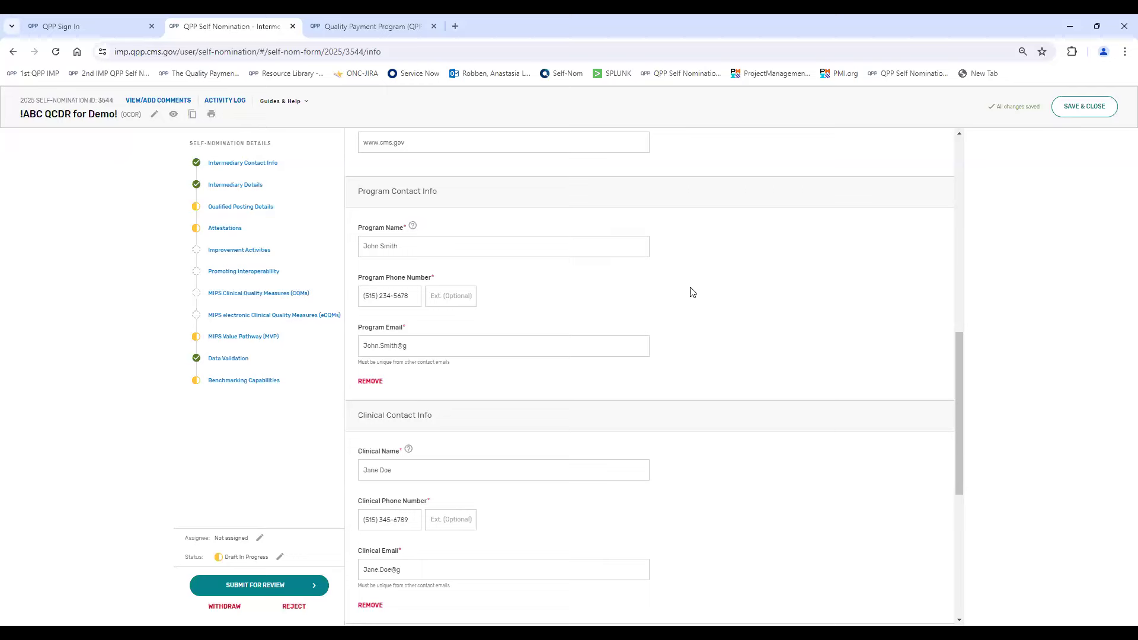
scroll(693, 292, "down", 4)
scroll(693, 292, "down", 2)
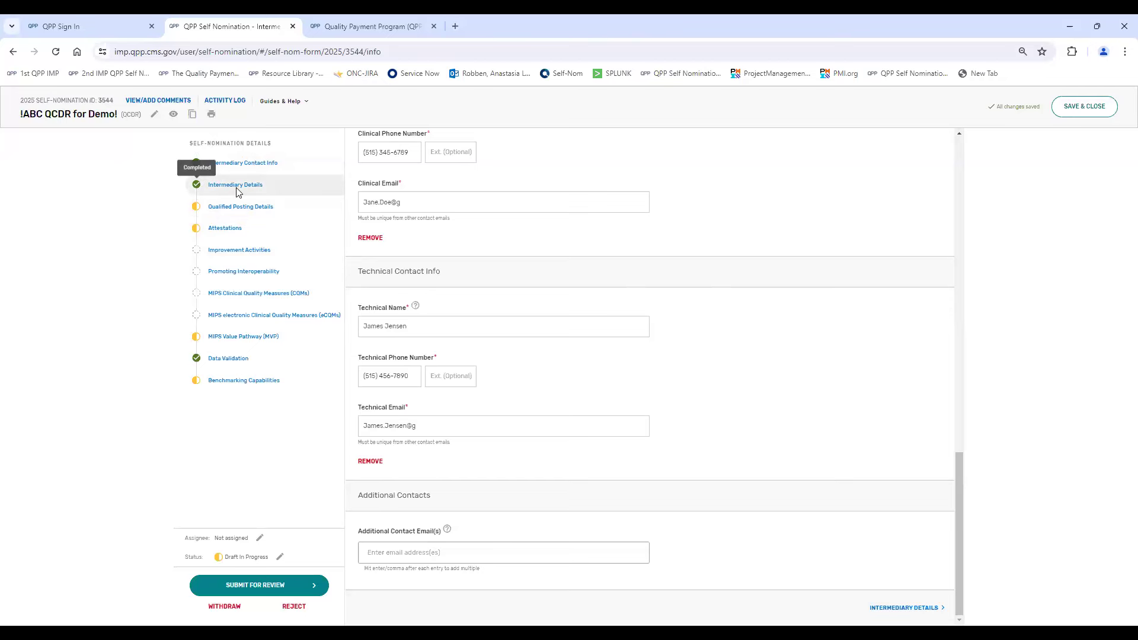
- Open the Intermediary Details section, set the intermediary type to Other and enter "Vendor" as the intermediary description
left_click(911, 611)
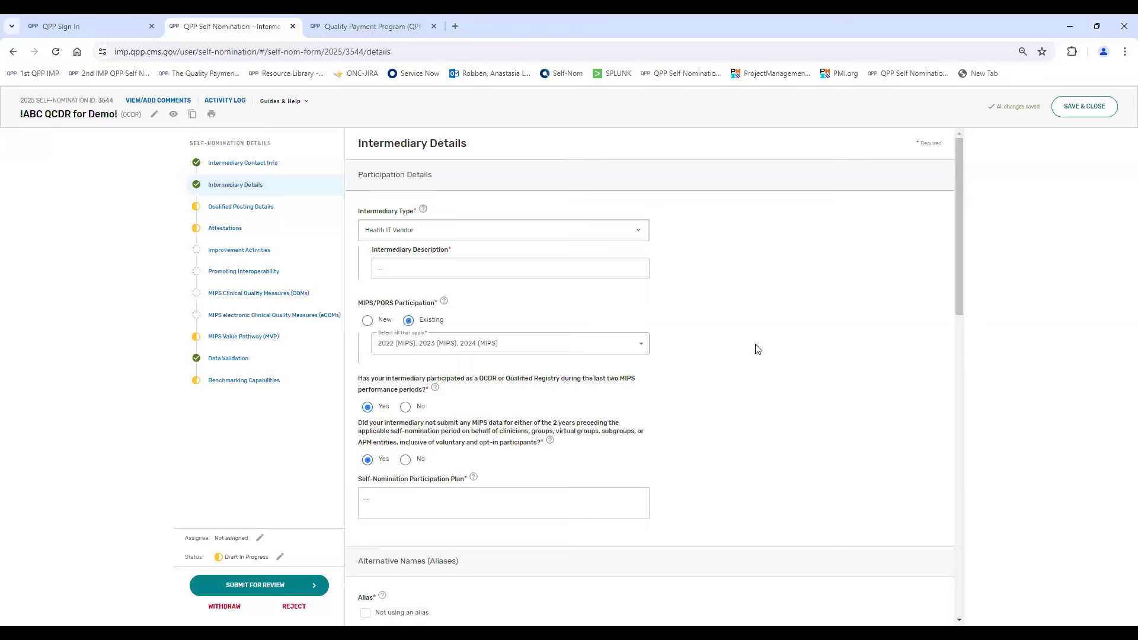
left_click(640, 240)
left_click(640, 239)
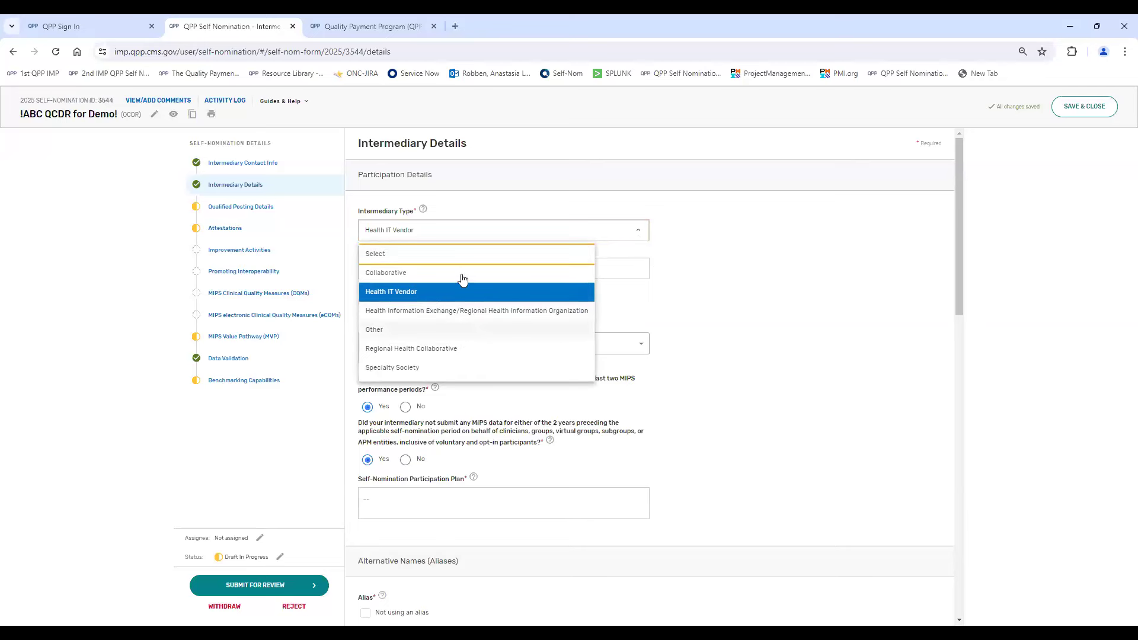
left_click(441, 329)
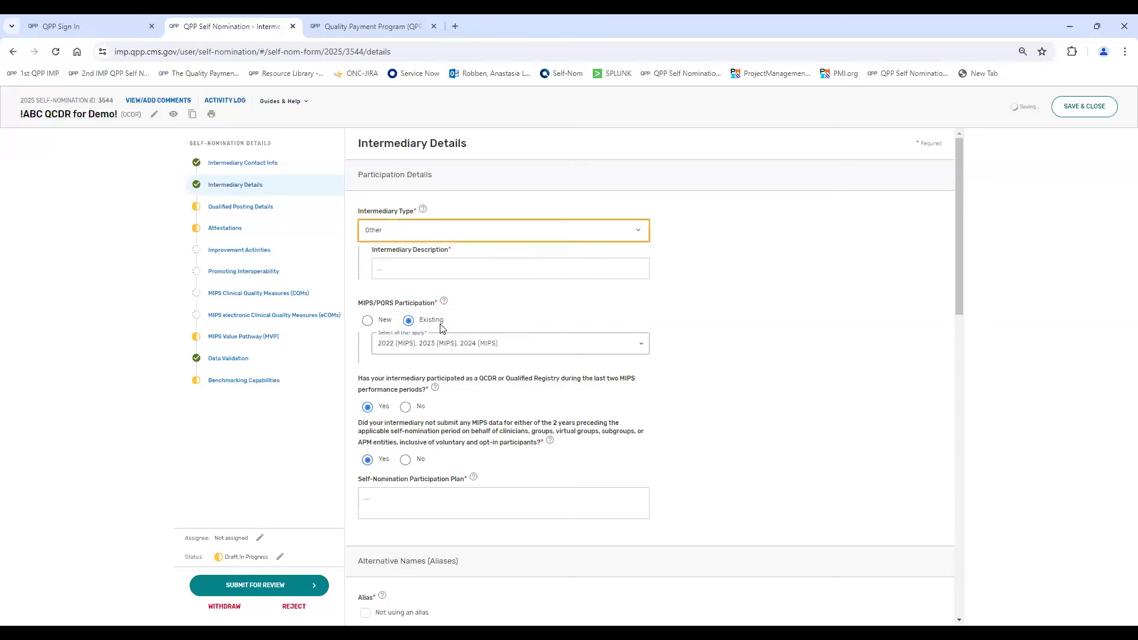
left_click(441, 259)
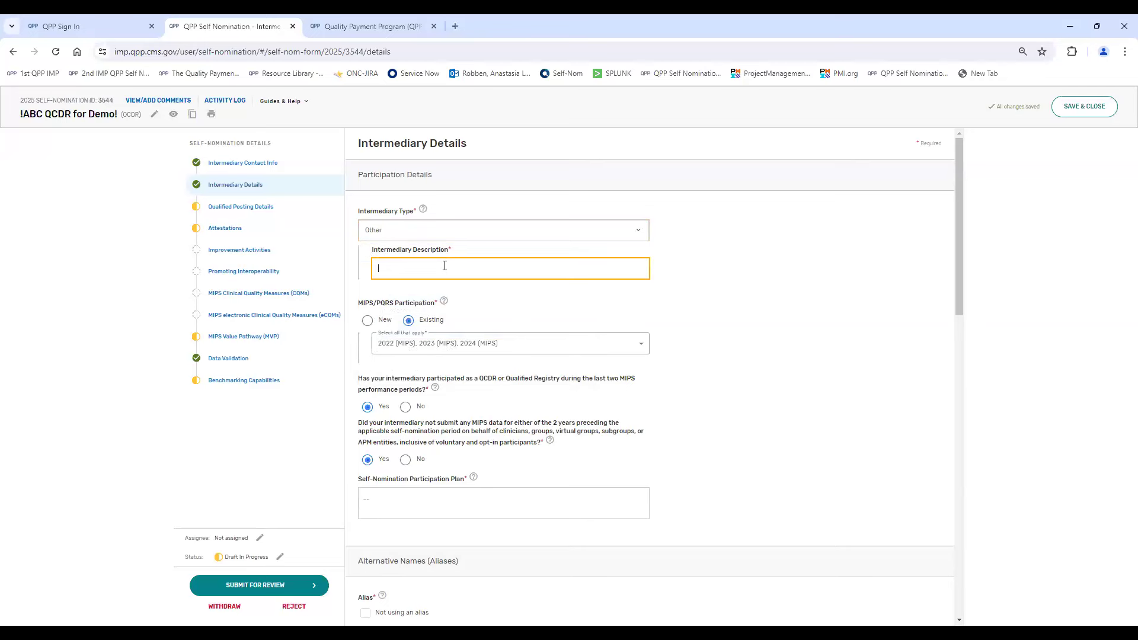
type("Vendor")
- Switch MIPS/PQRS Participation to New and back to Existing, and select the 2021, 2022, 2023 and 2024 MIPS years
scroll(451, 270, "down", 2)
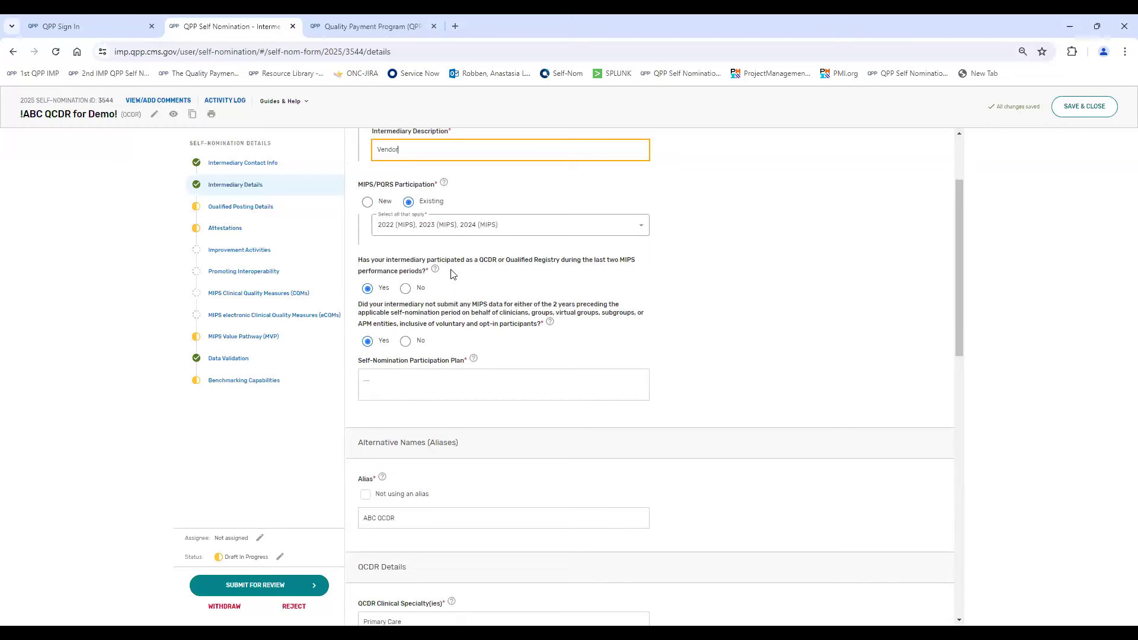
left_click(367, 203)
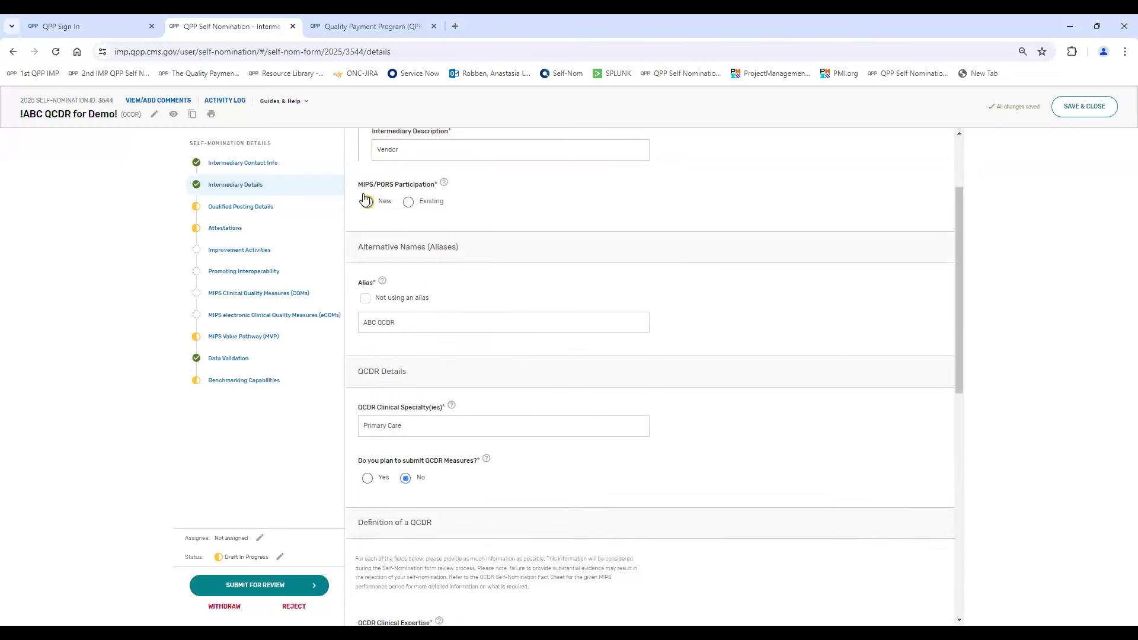
left_click(410, 204)
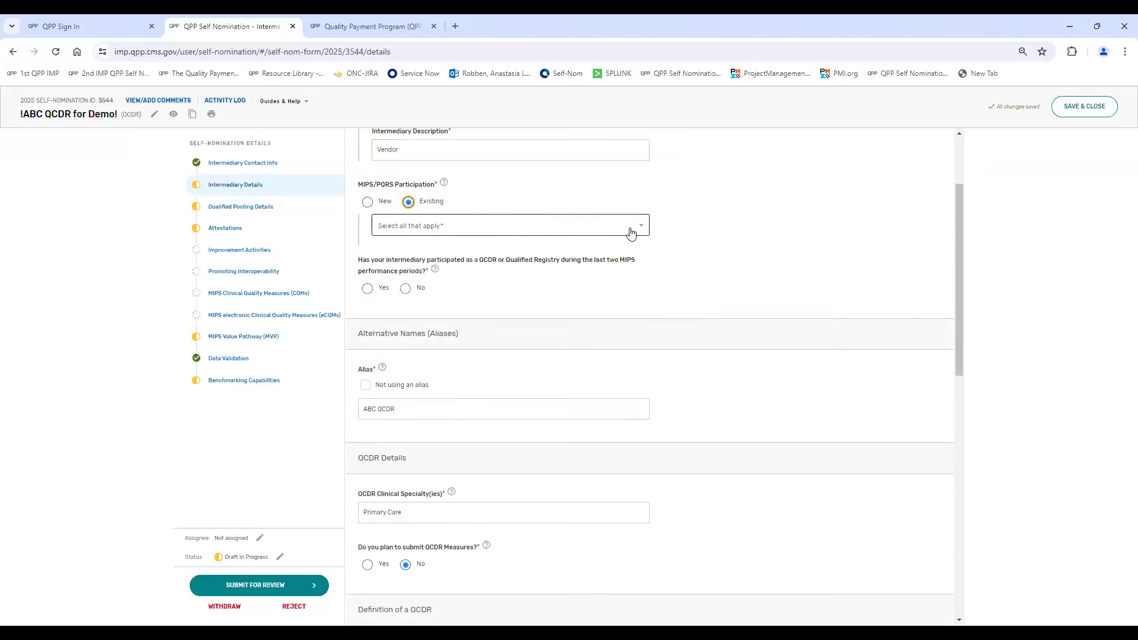
left_click(641, 232)
scroll(516, 284, "down", 3)
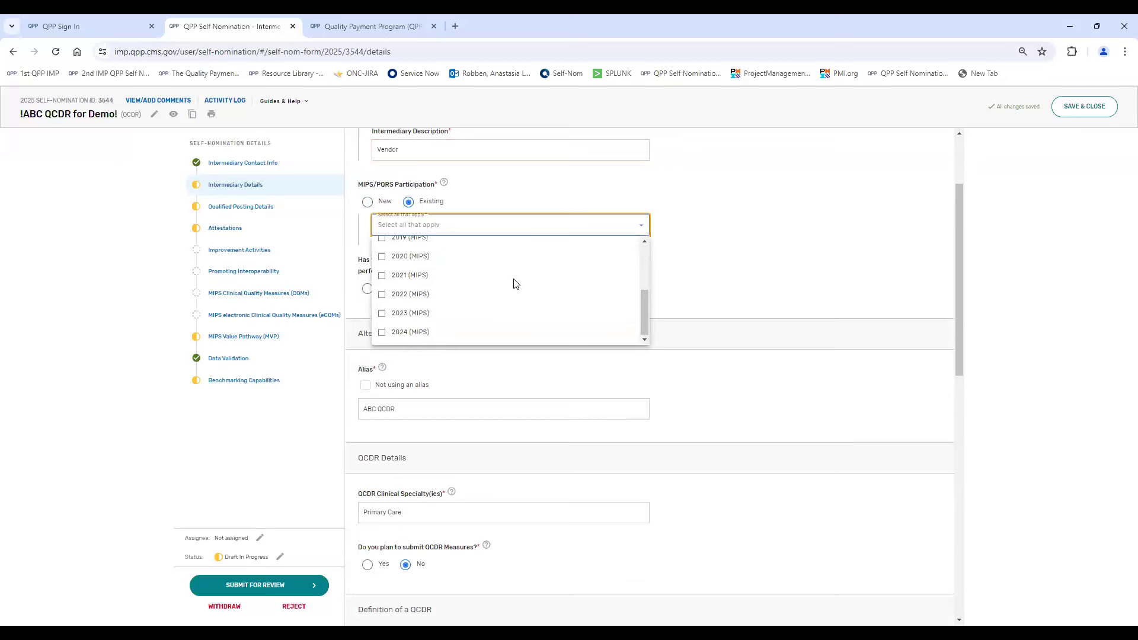
left_click(400, 332)
left_click(397, 314)
left_click(395, 296)
left_click(409, 275)
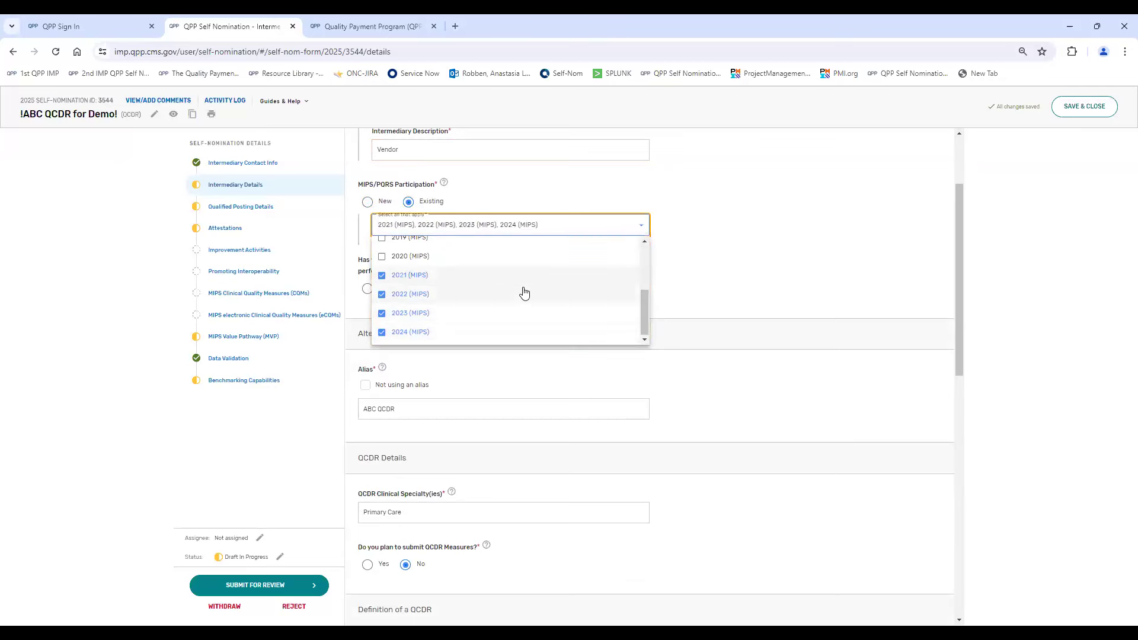
left_click(636, 259)
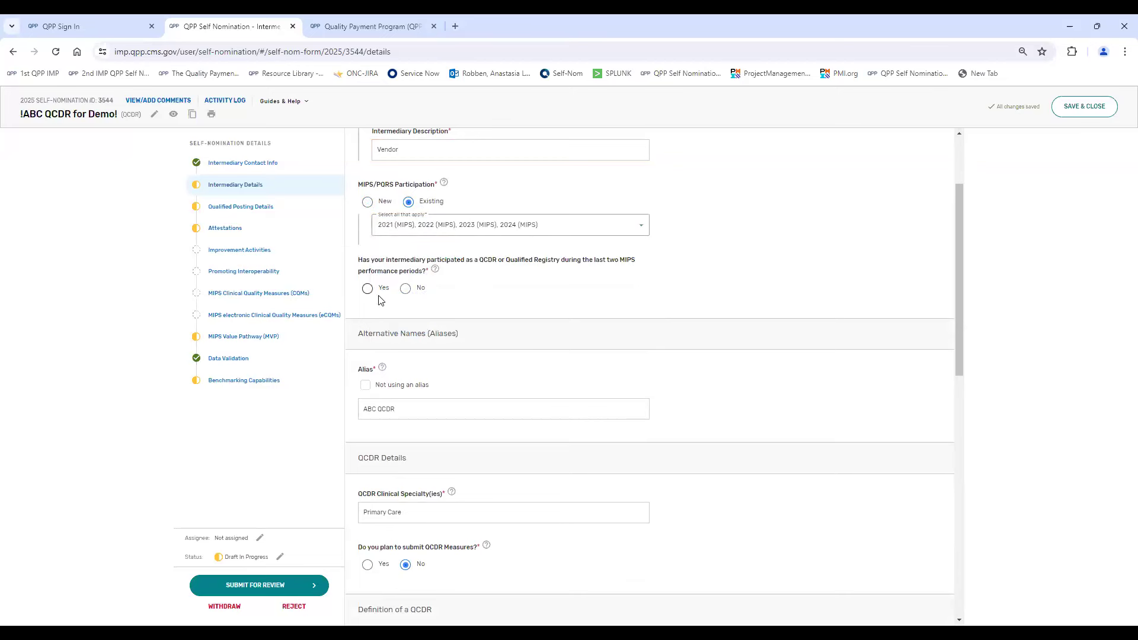
- Answer Yes to the past participation and the no-MIPS-data questions, and enter "----" as the Self-Nomination Participation Plan
left_click(405, 288)
left_click(367, 294)
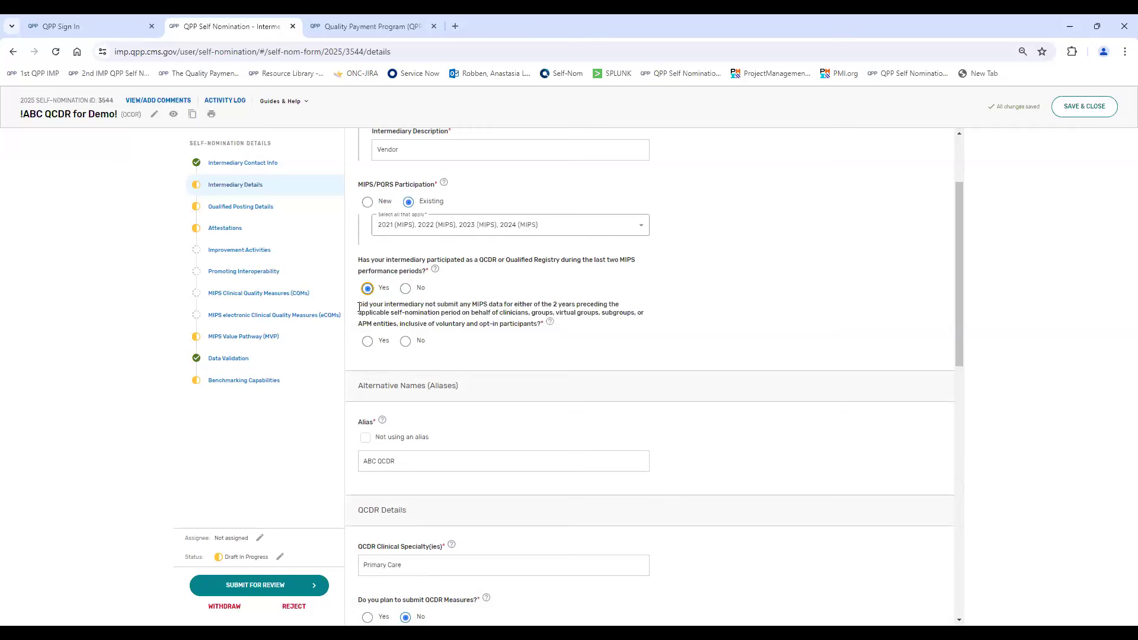
left_click(368, 342)
left_click(405, 341)
left_click(367, 342)
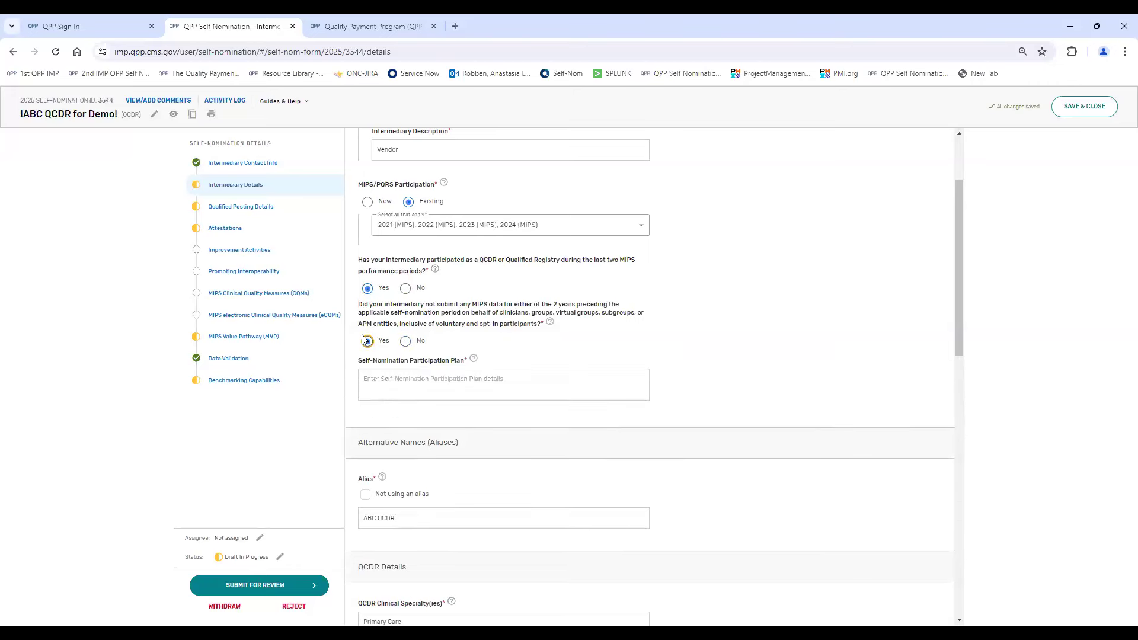
left_click(409, 373)
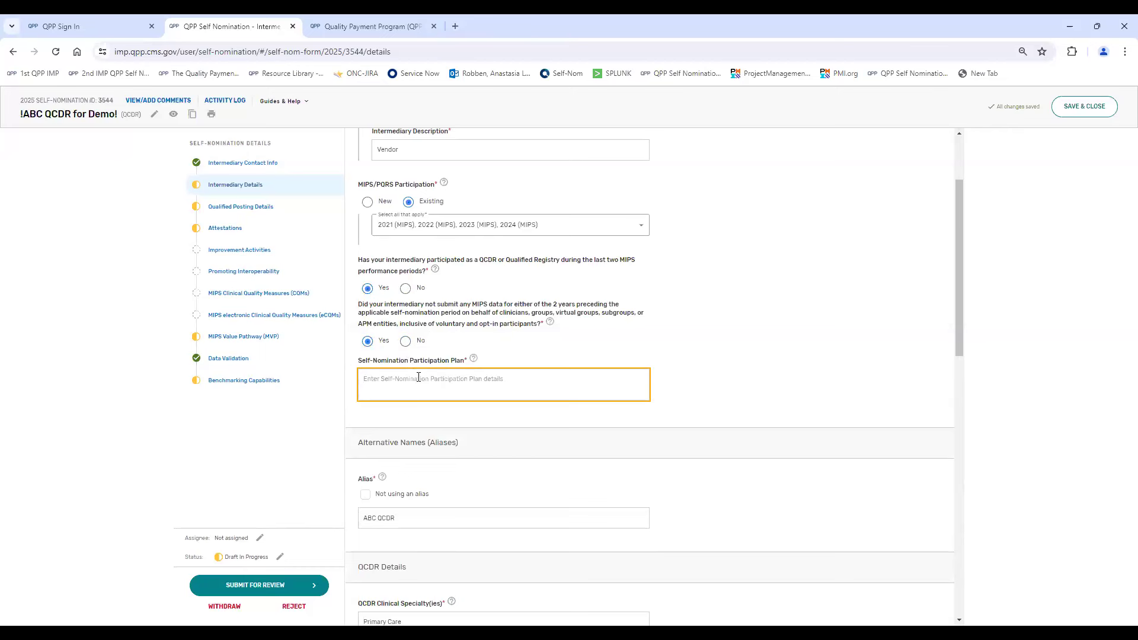
type("----")
- Review the alias and QCDR details, and switch the plan to submit QCDR Measures to Yes and back to No
scroll(431, 349, "down", 3)
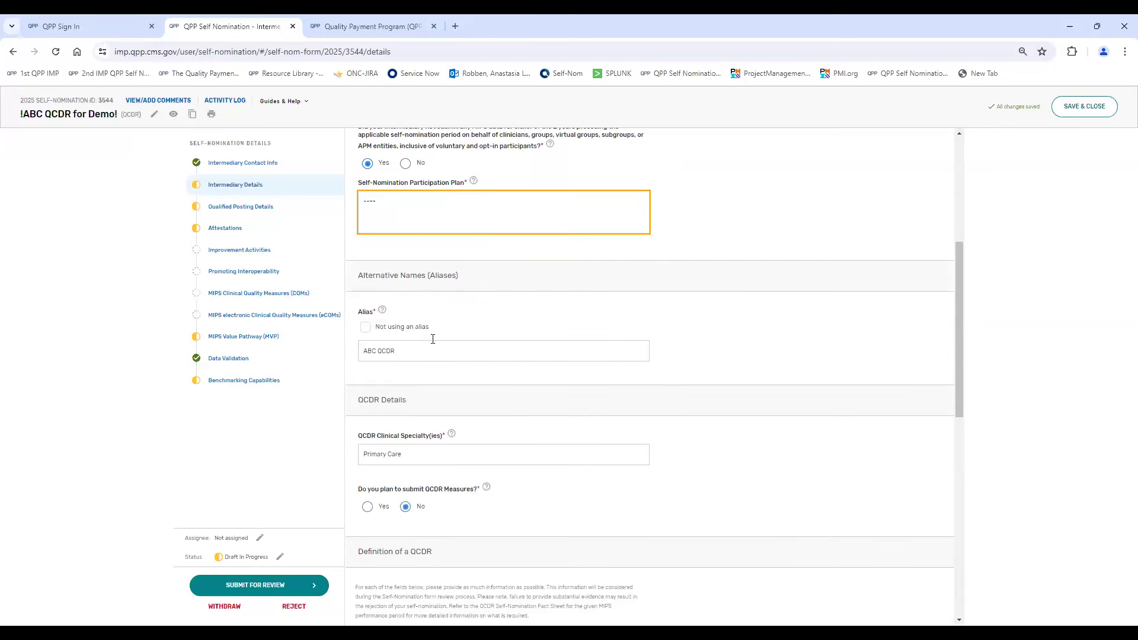
scroll(726, 240, "up", 2)
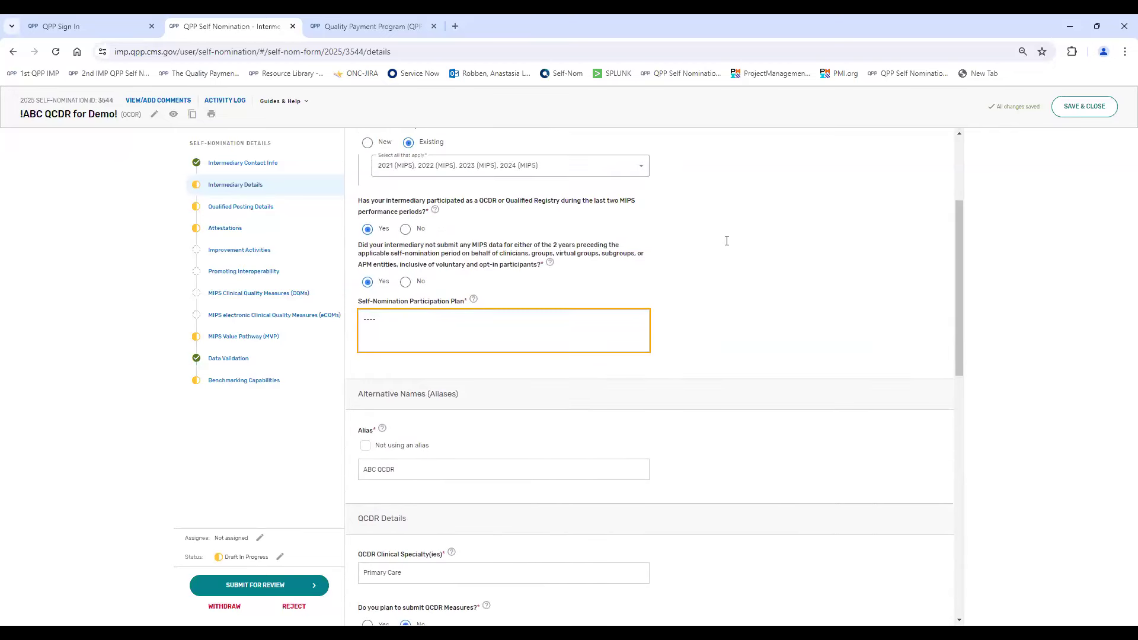
scroll(726, 240, "down", 3)
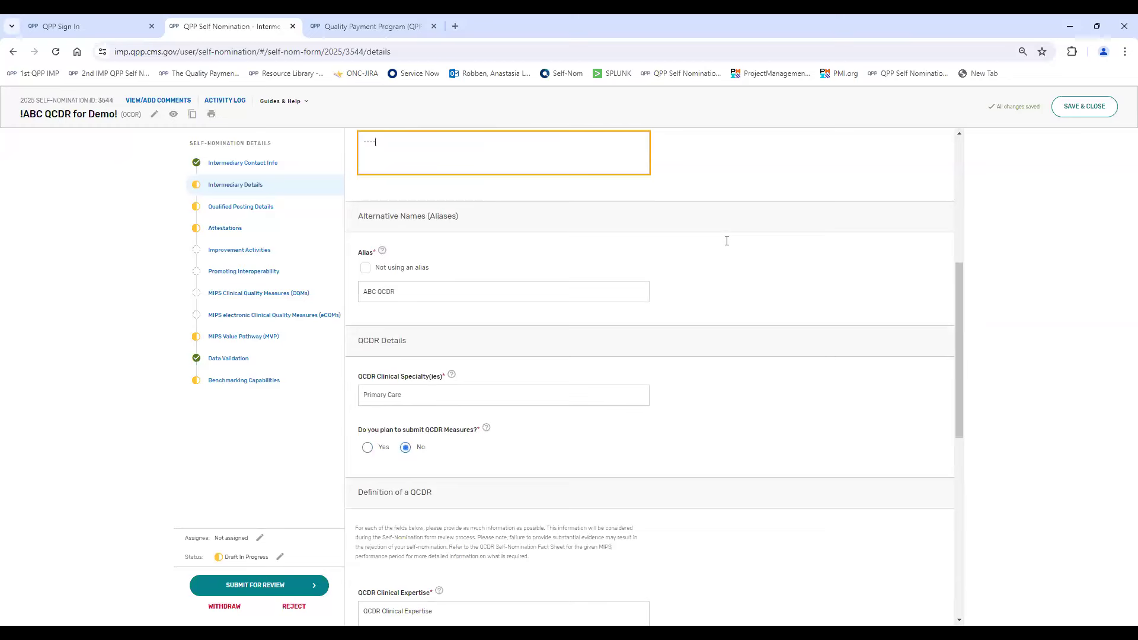
scroll(700, 262, "down", 1)
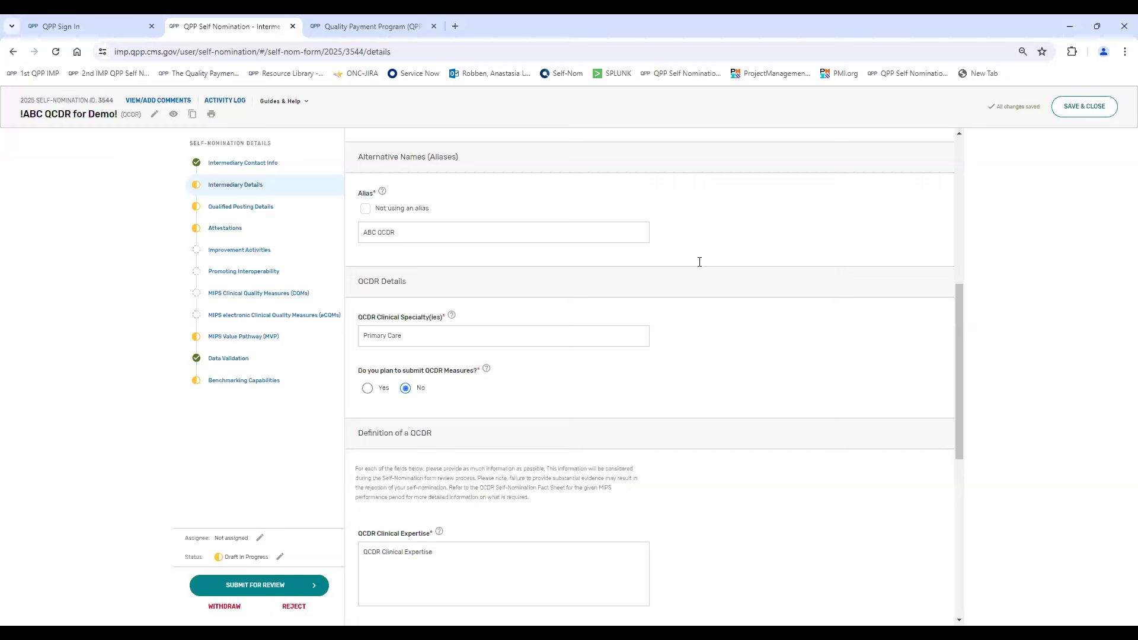
scroll(700, 261, "down", 1)
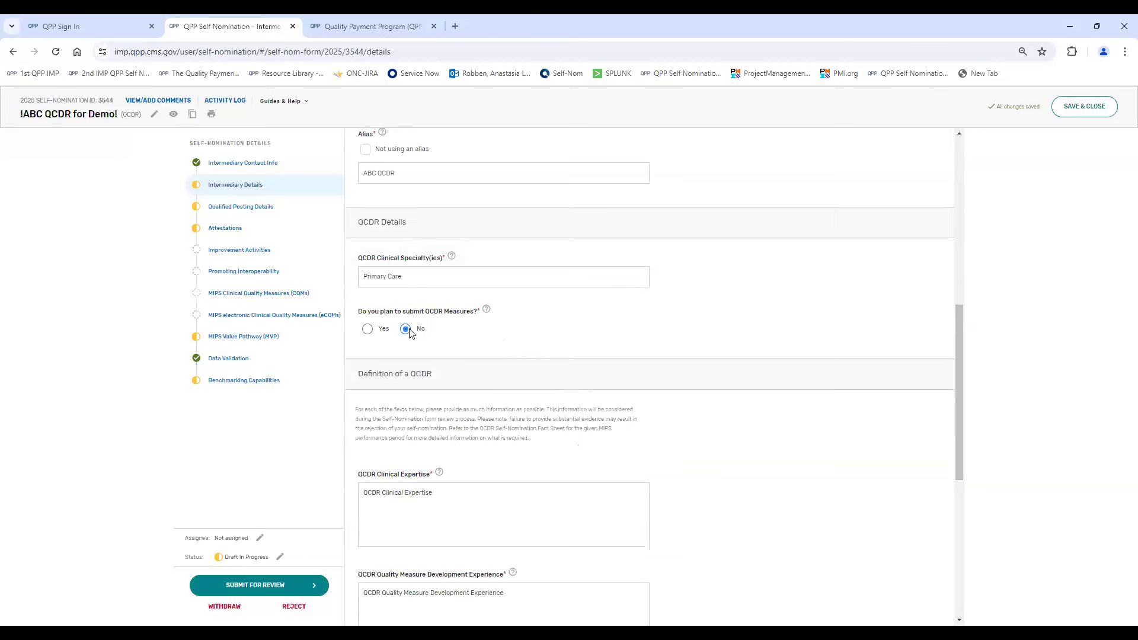
left_click(369, 331)
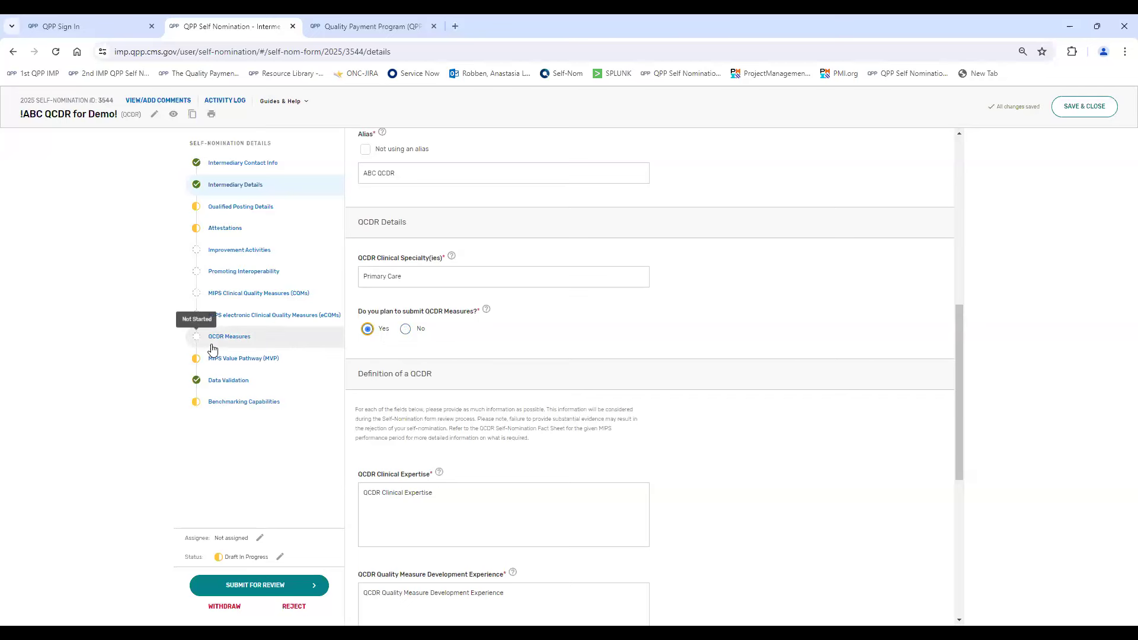
left_click(404, 330)
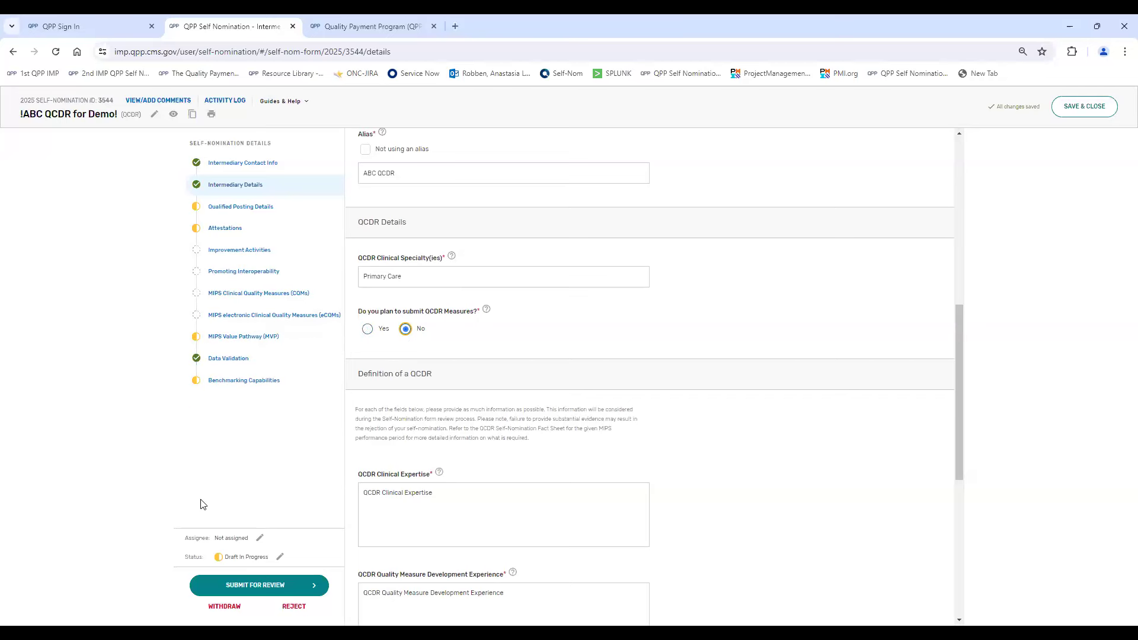
- Review the Definition of a QCDR fields, from clinical expertise through the methods used to foster quality improvement
scroll(628, 397, "down", 1)
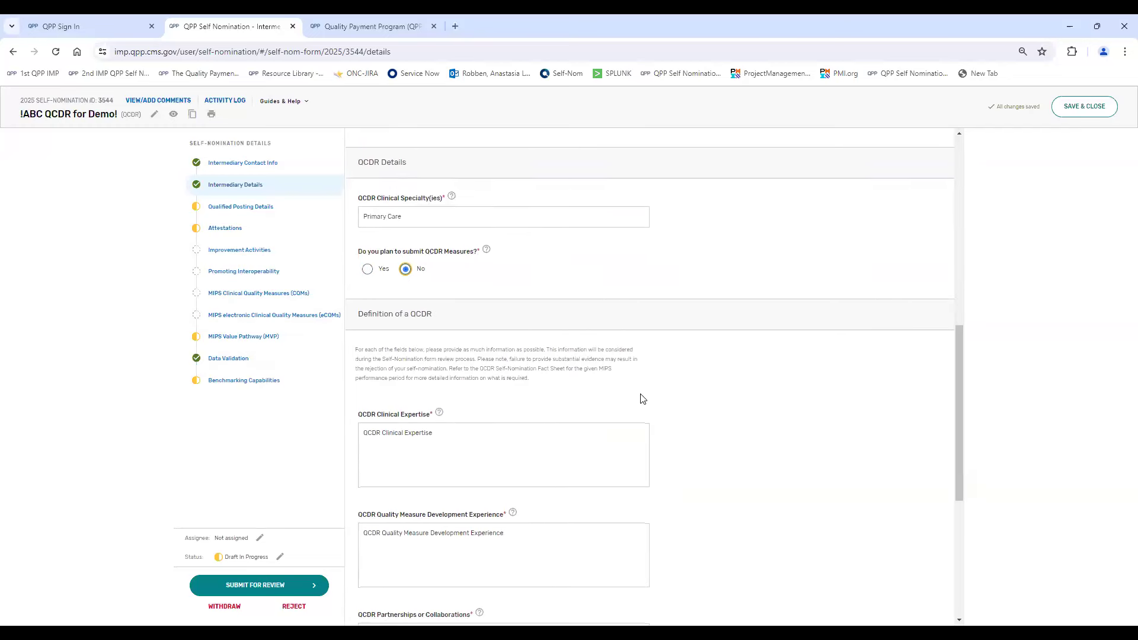
scroll(643, 398, "down", 2)
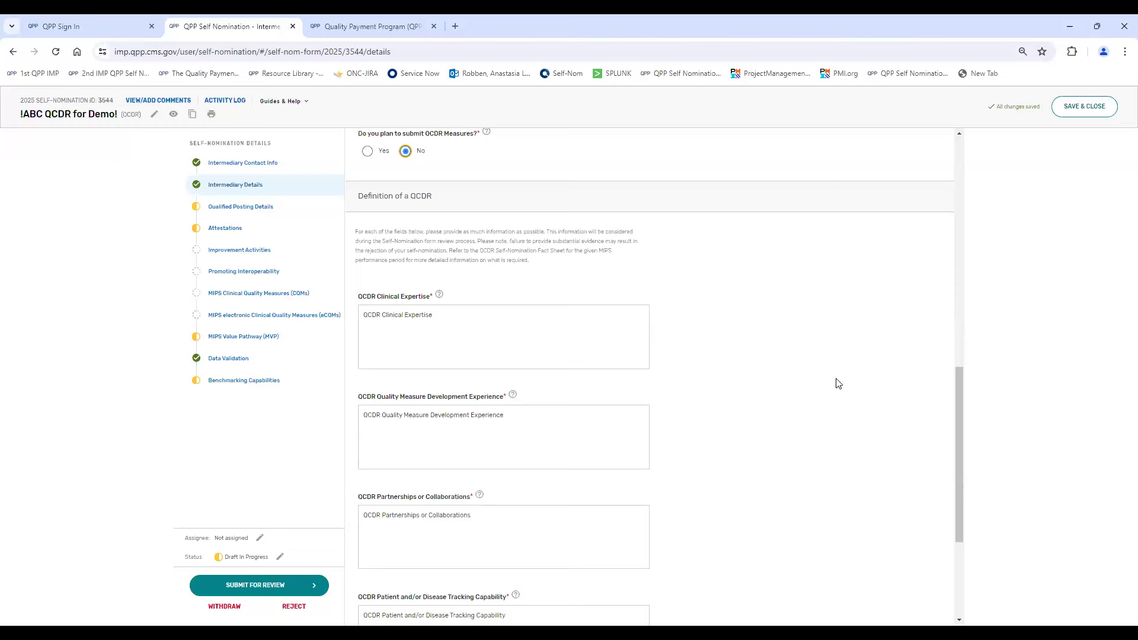
scroll(806, 344, "down", 3)
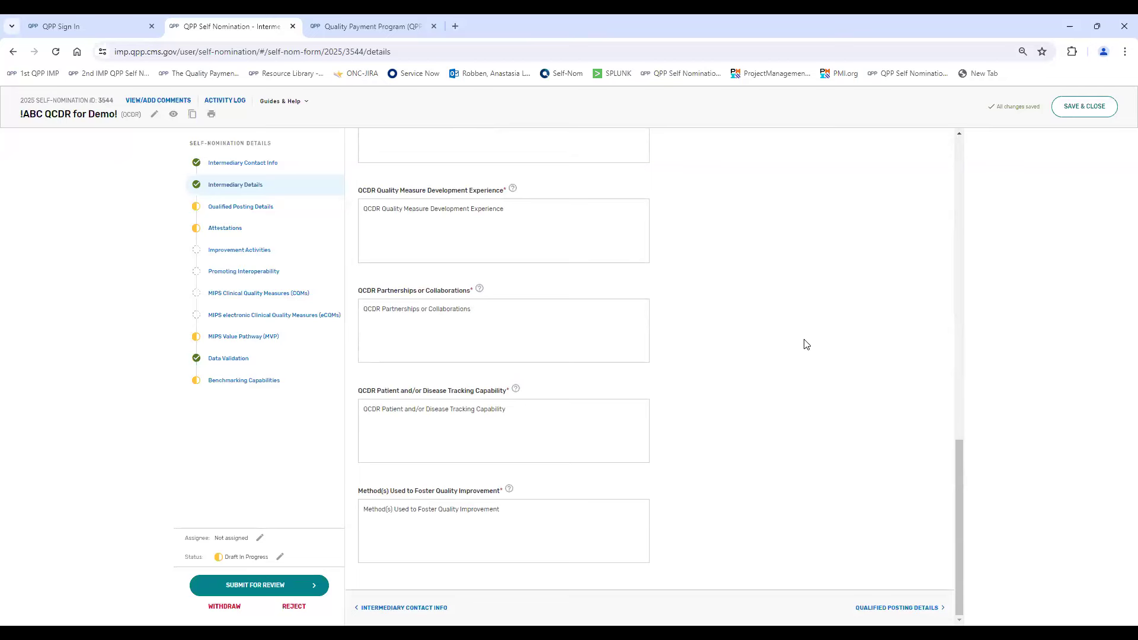
left_click(506, 314)
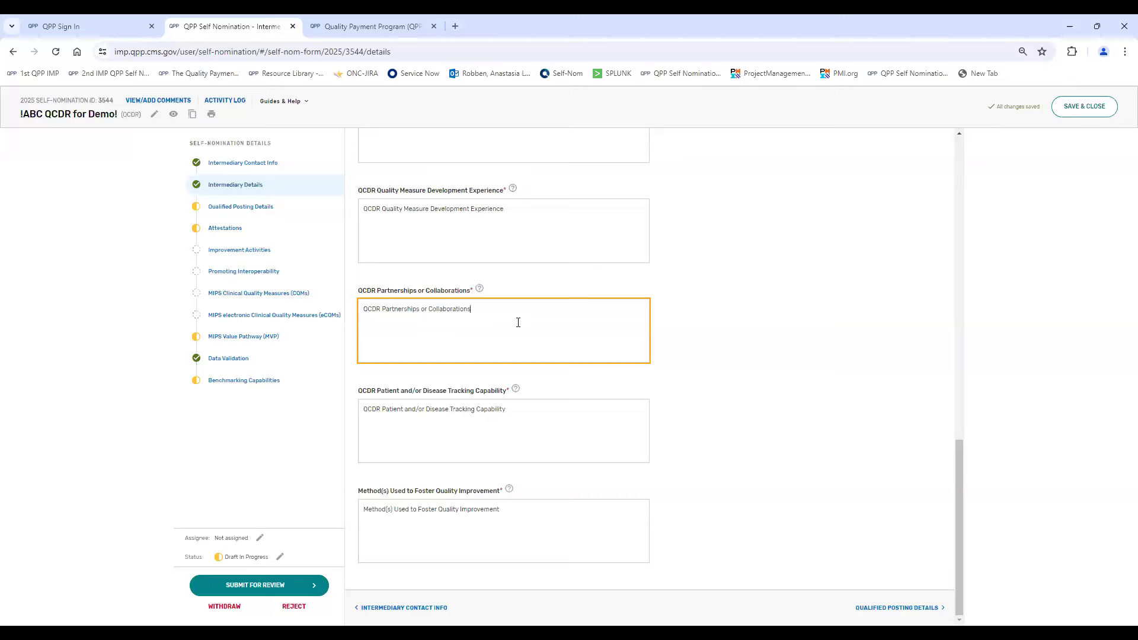
- Open the Qualified Posting Details section and set the last date accepting new clients to 8/31/2025
left_click(226, 217)
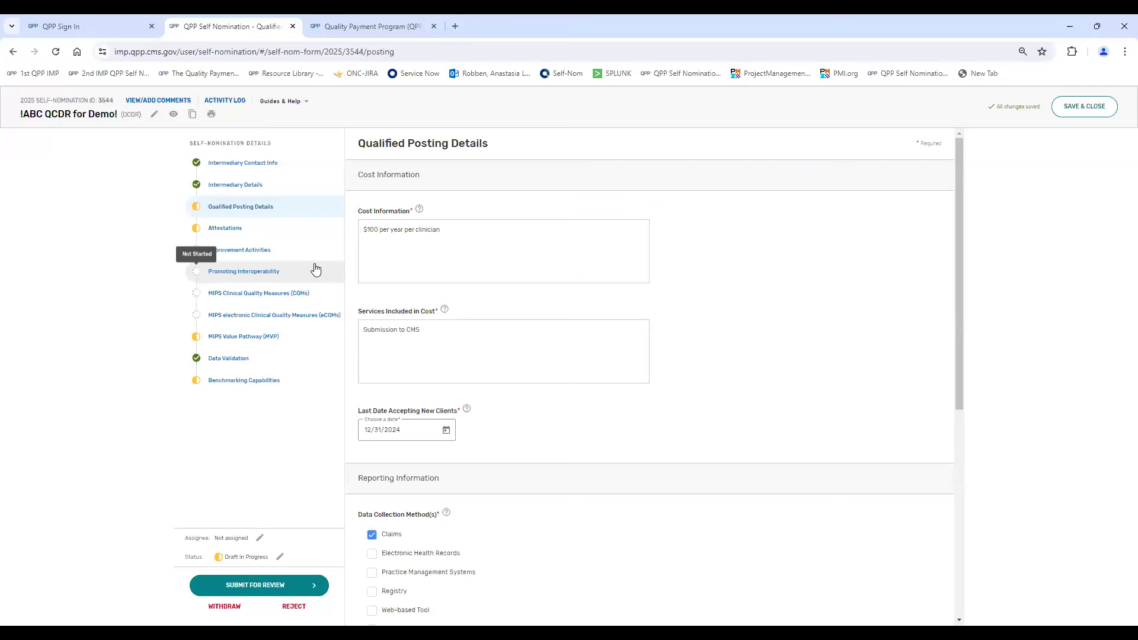
scroll(615, 314, "down", 1)
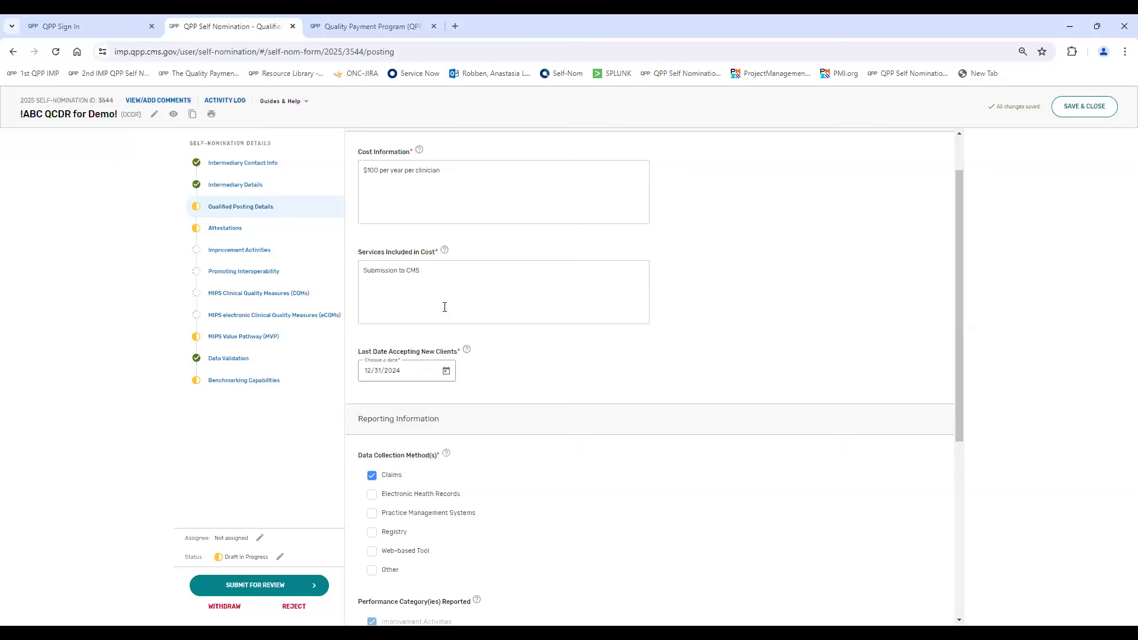
left_click(447, 371)
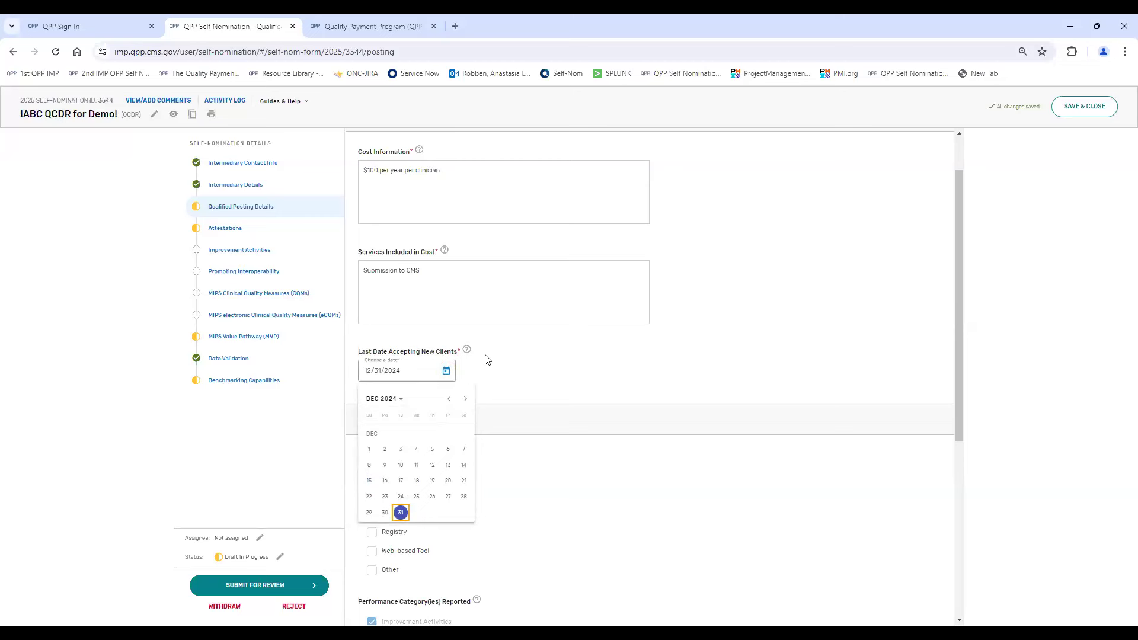
left_click(465, 400)
left_click(465, 400)
left_click(466, 400)
left_click(466, 399)
left_click(466, 399)
left_click(466, 399)
left_click(466, 400)
left_click(466, 400)
left_click(370, 512)
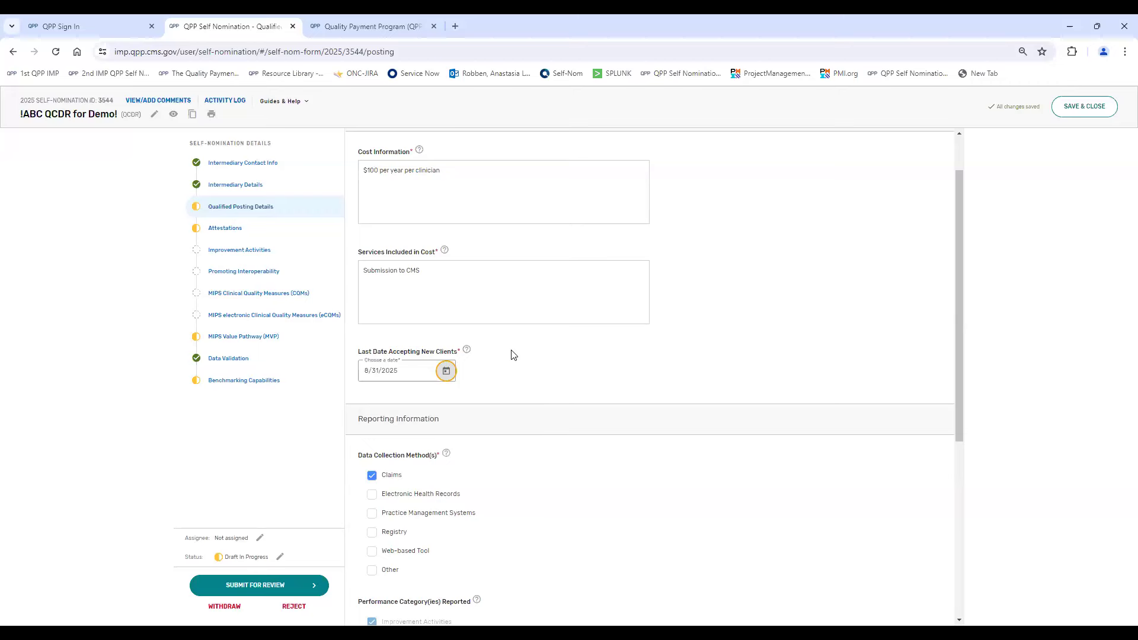
scroll(488, 354, "down", 1)
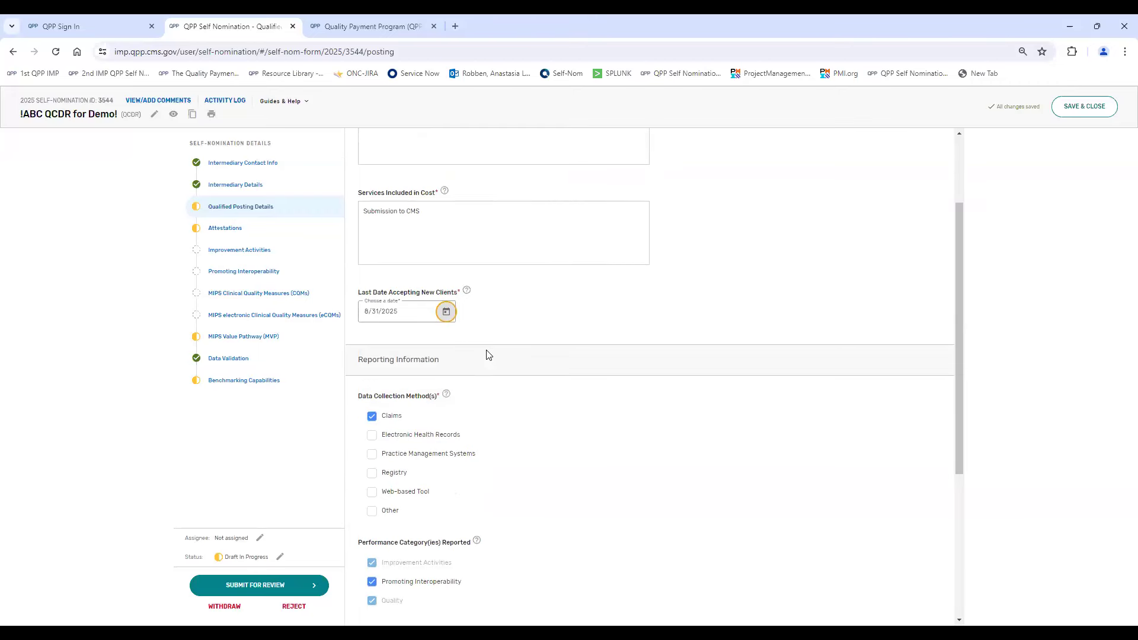
- Select Other as a data collection method to reveal its description field, and clear the selection again
scroll(488, 354, "down", 3)
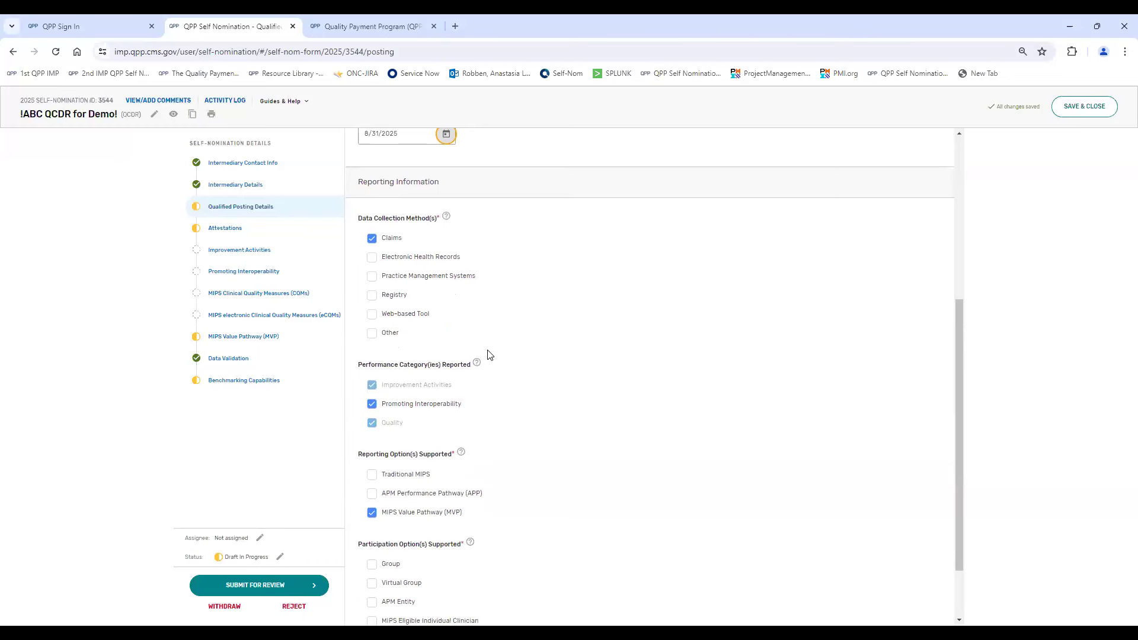
left_click(373, 333)
scroll(378, 336, "down", 1)
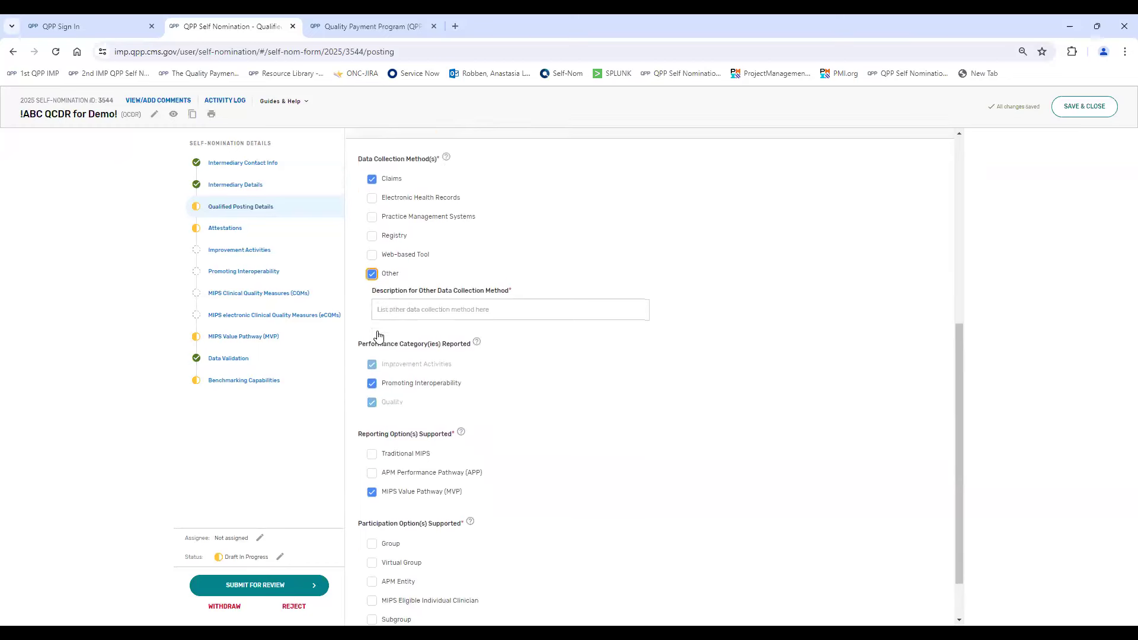
left_click(372, 276)
- Clear the Promoting Interoperability category to look at its exception fields, and select the category again
scroll(503, 281, "down", 1)
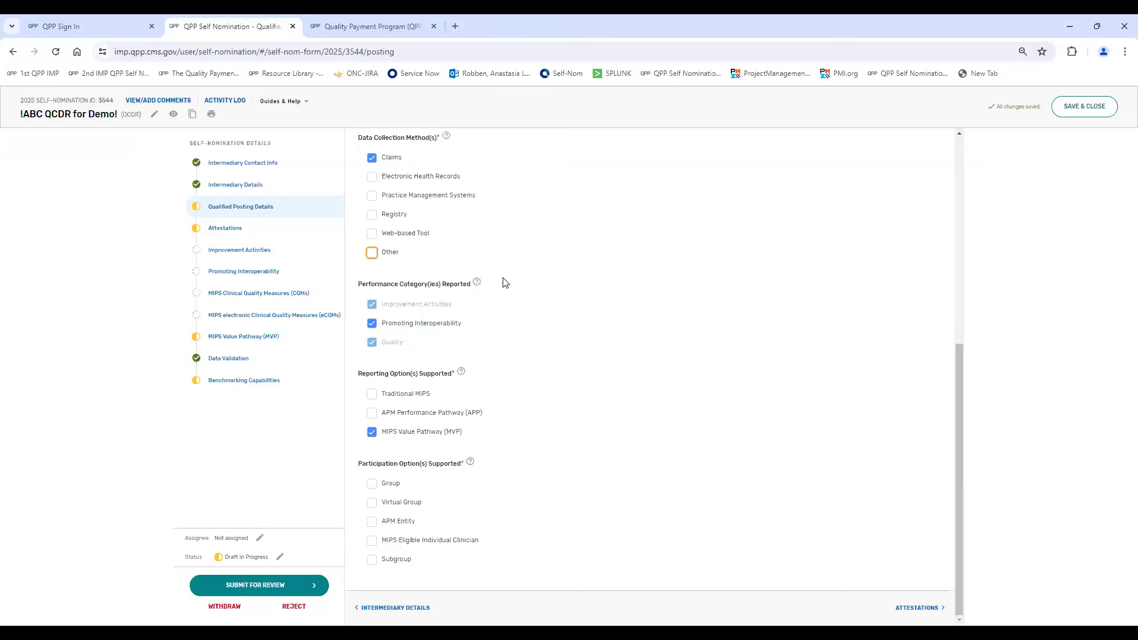
left_click(373, 322)
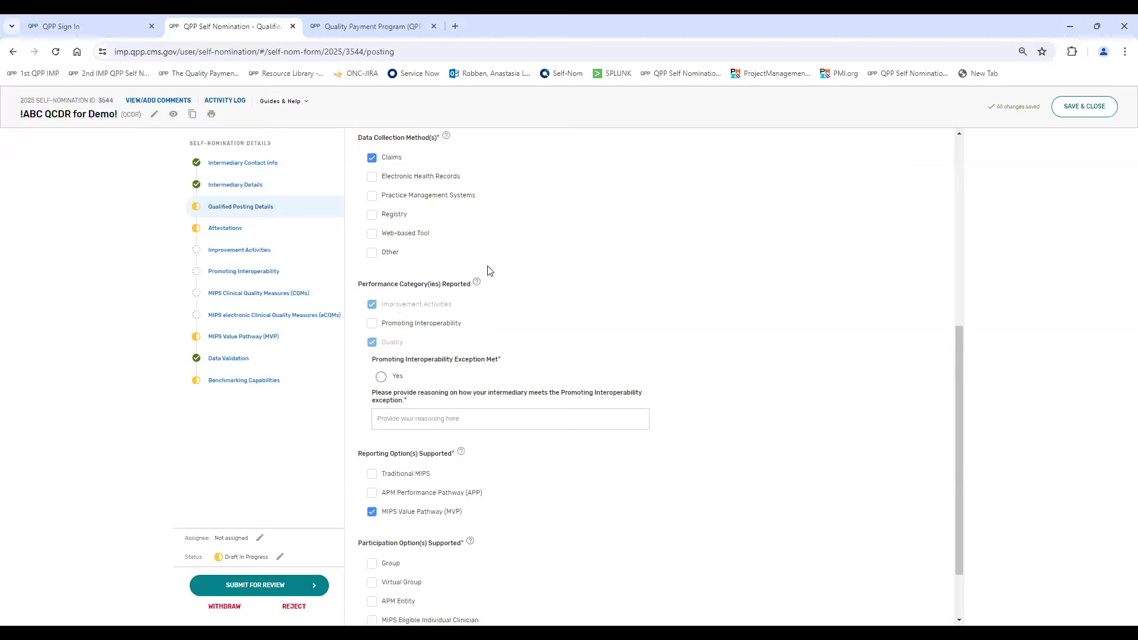
mouse_move(476, 284)
left_click(434, 419)
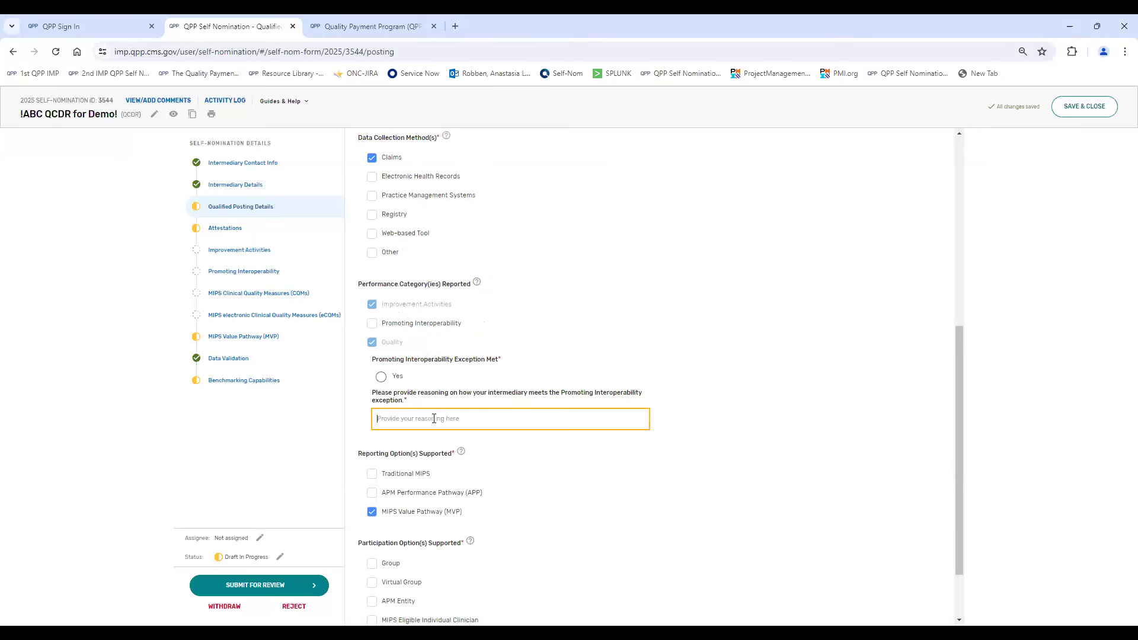
left_click(371, 323)
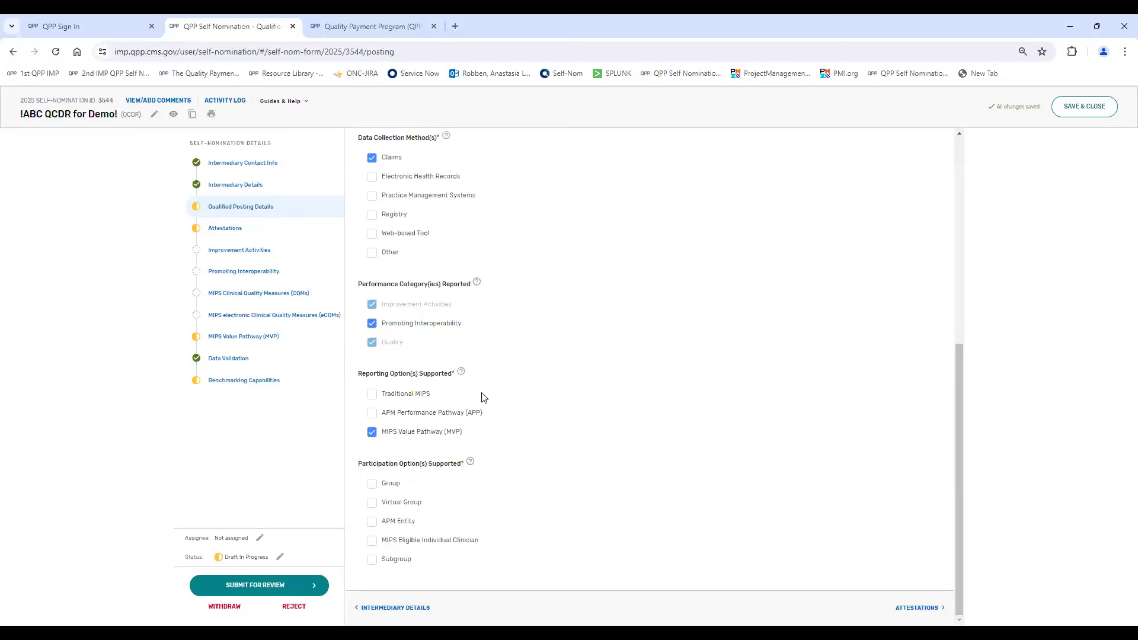
- Clear MIPS Value Pathway to show its exception fields, and select Traditional MIPS, APM Performance Pathway and MIPS Value Pathway as supported reporting options
left_click(372, 432)
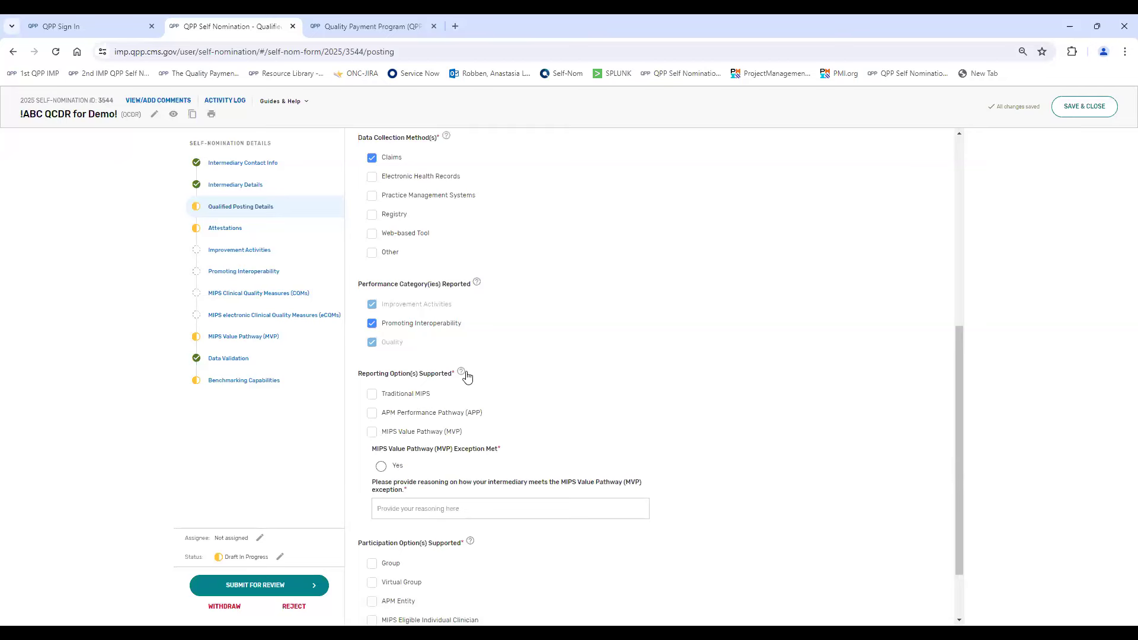
left_click(374, 394)
left_click(372, 413)
left_click(372, 433)
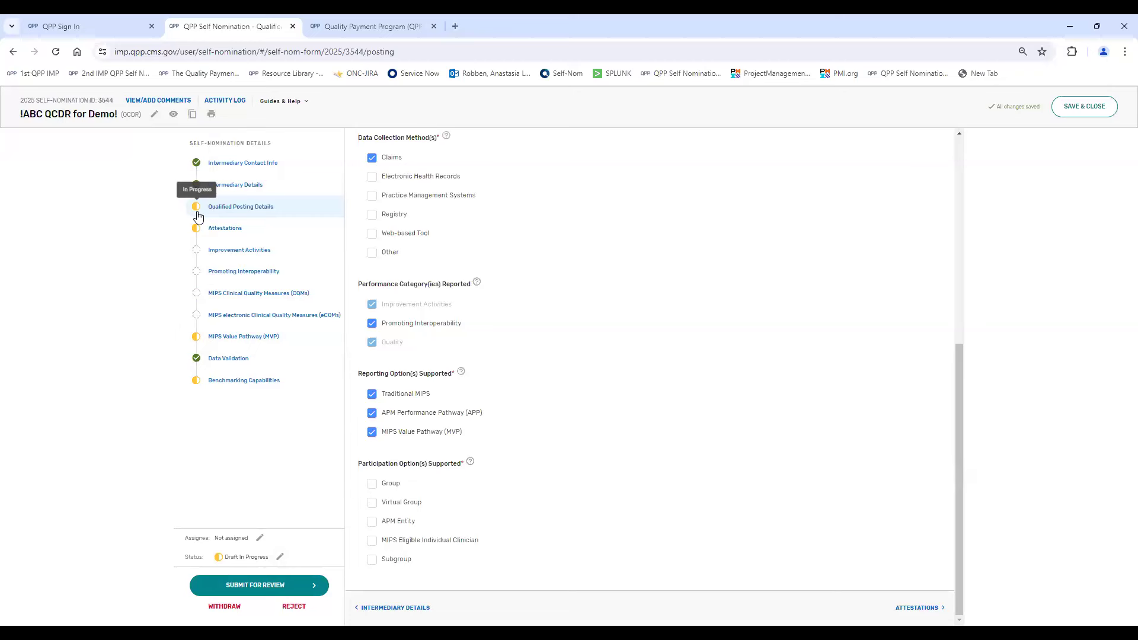
- Select Group, Virtual Group and APM Entity as supported participation options, and enter "Special" as the Virtual Group Specialty Parameters
left_click(372, 484)
left_click(371, 503)
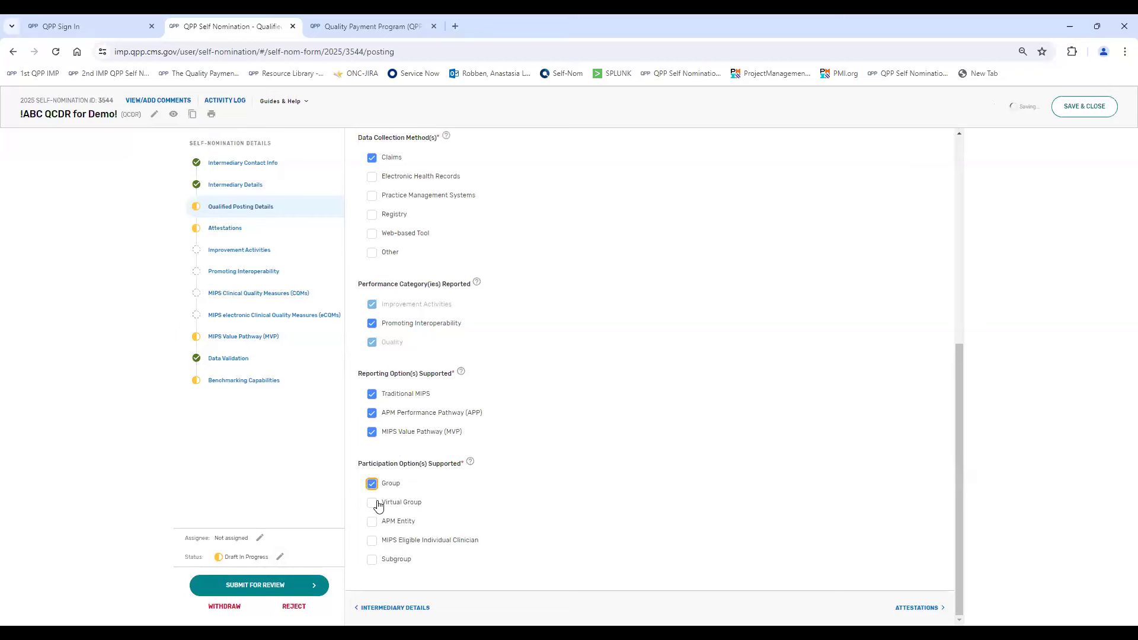
left_click(371, 524)
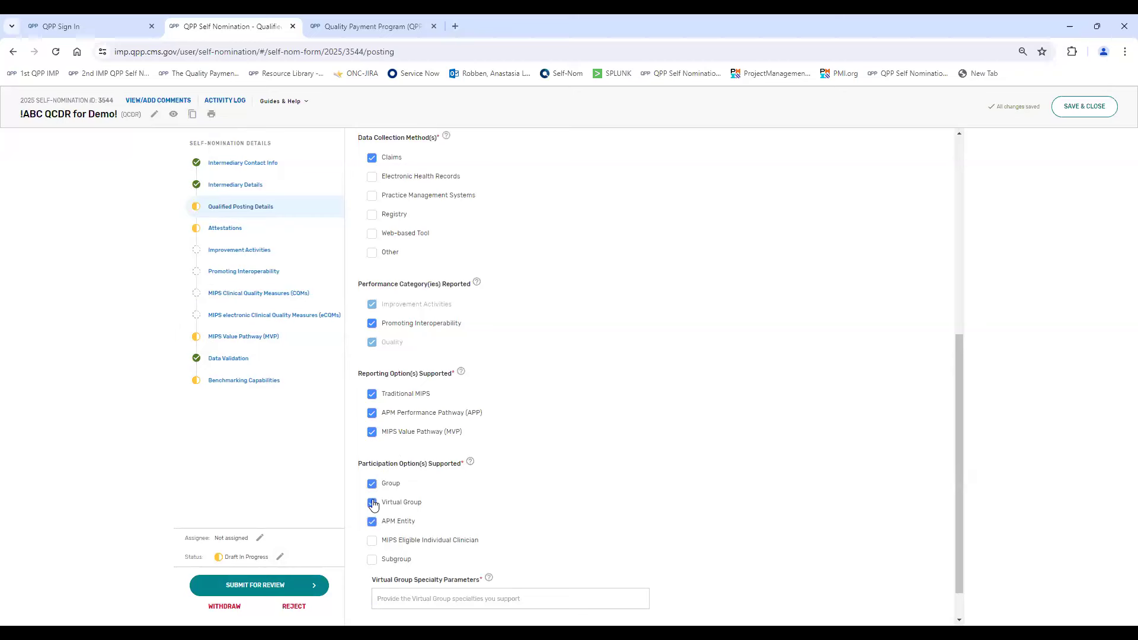
scroll(482, 485, "down", 2)
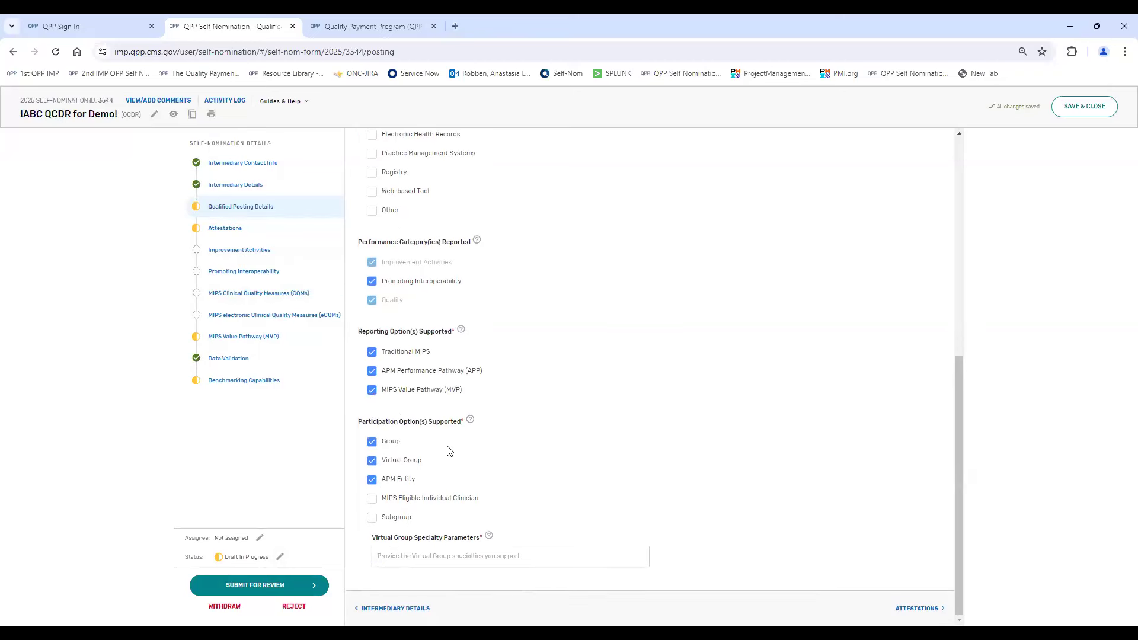
left_click(424, 556)
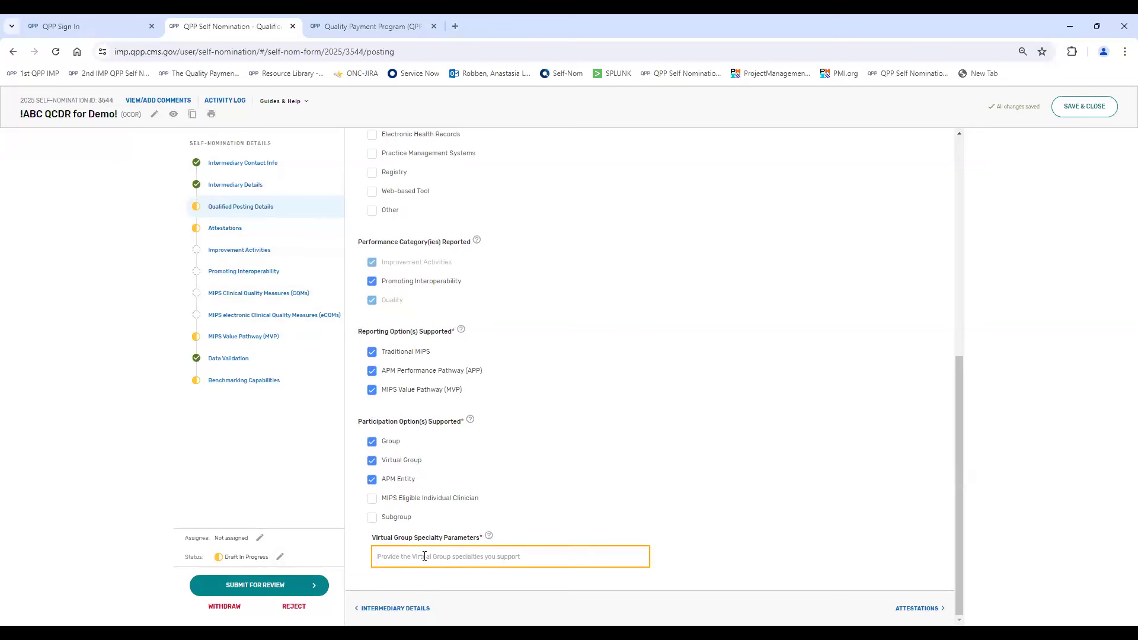
type("Special")
left_click(603, 407)
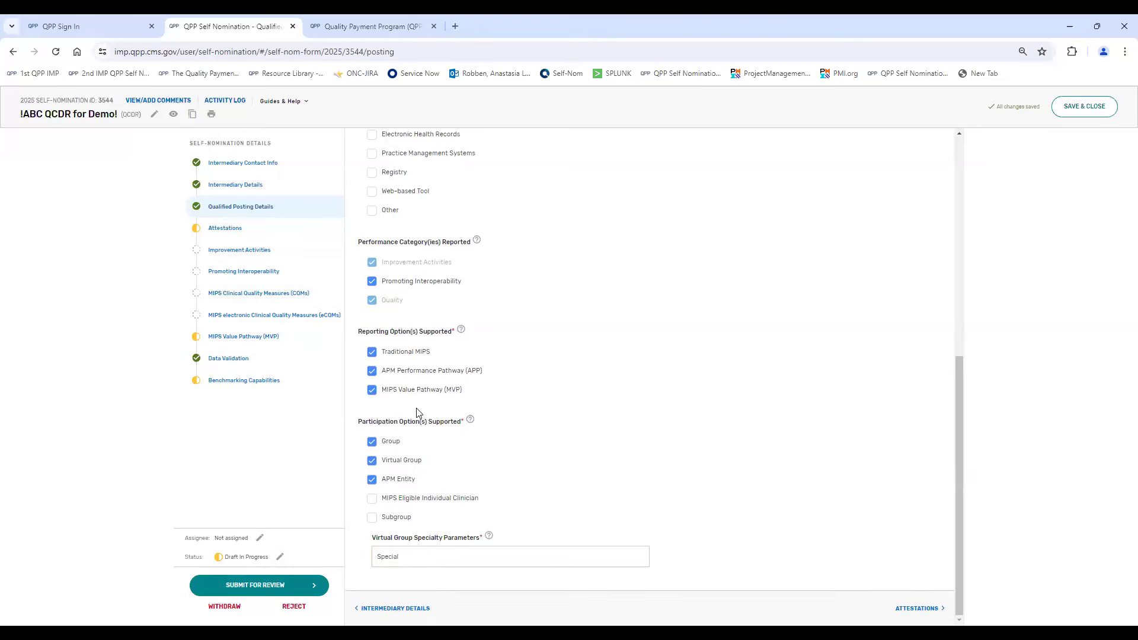
- Check the completion status of Qualified Posting Details and open the Attestations section
scroll(408, 322, "up", 1)
scroll(409, 321, "up", 6)
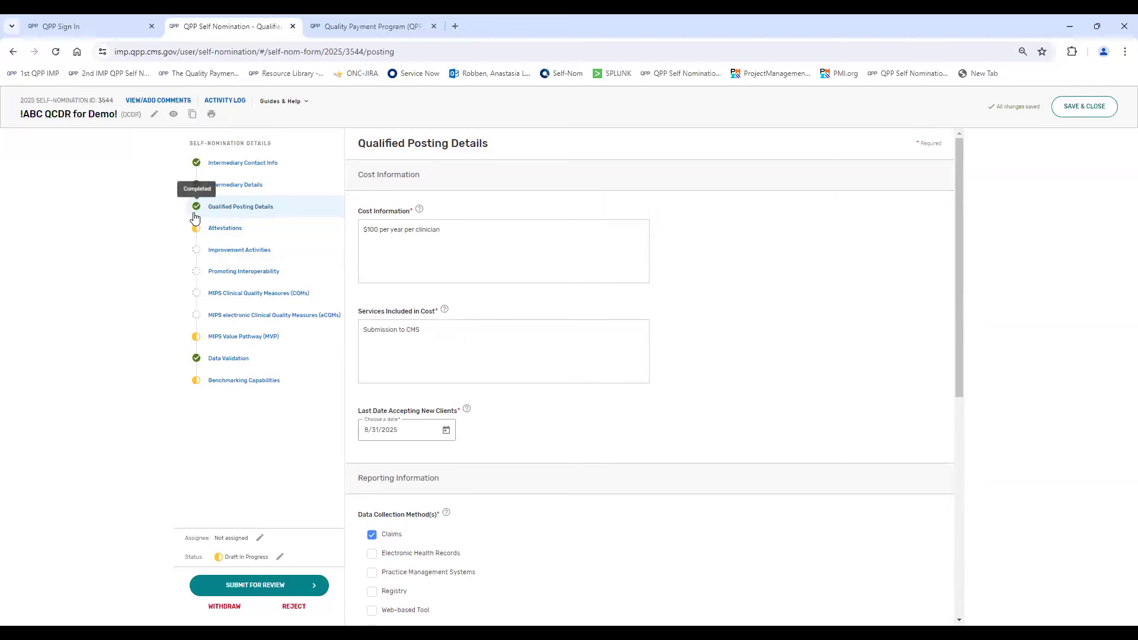
left_click(214, 232)
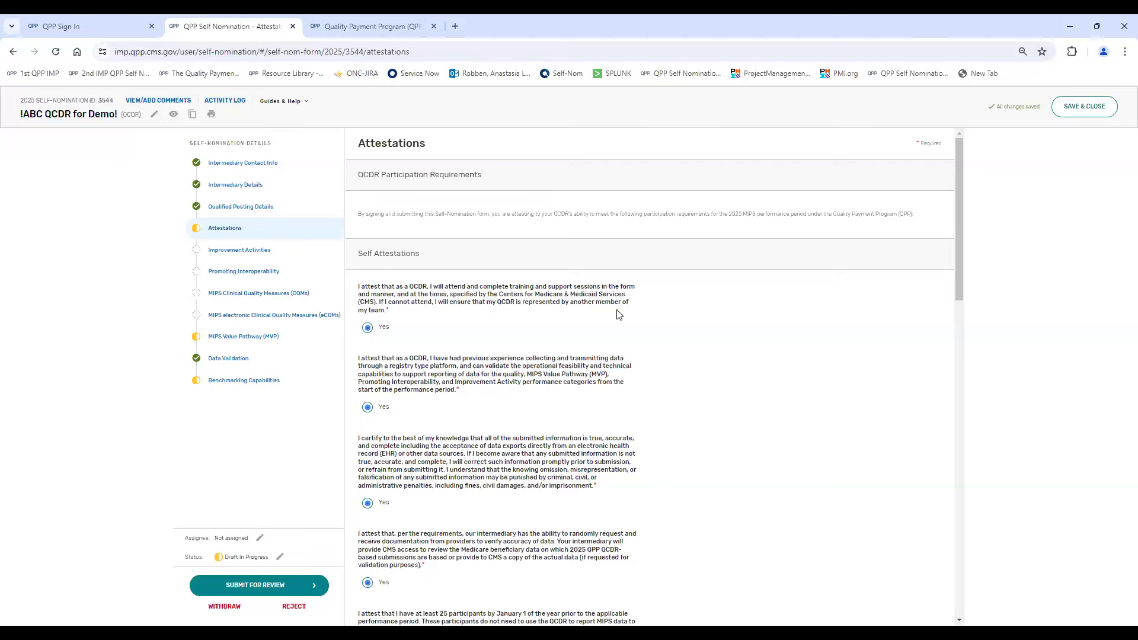
- Sign the Attestations section with the submitter's first and last name, and open the Improvement Activities section
scroll(619, 315, "down", 6)
scroll(619, 314, "down", 8)
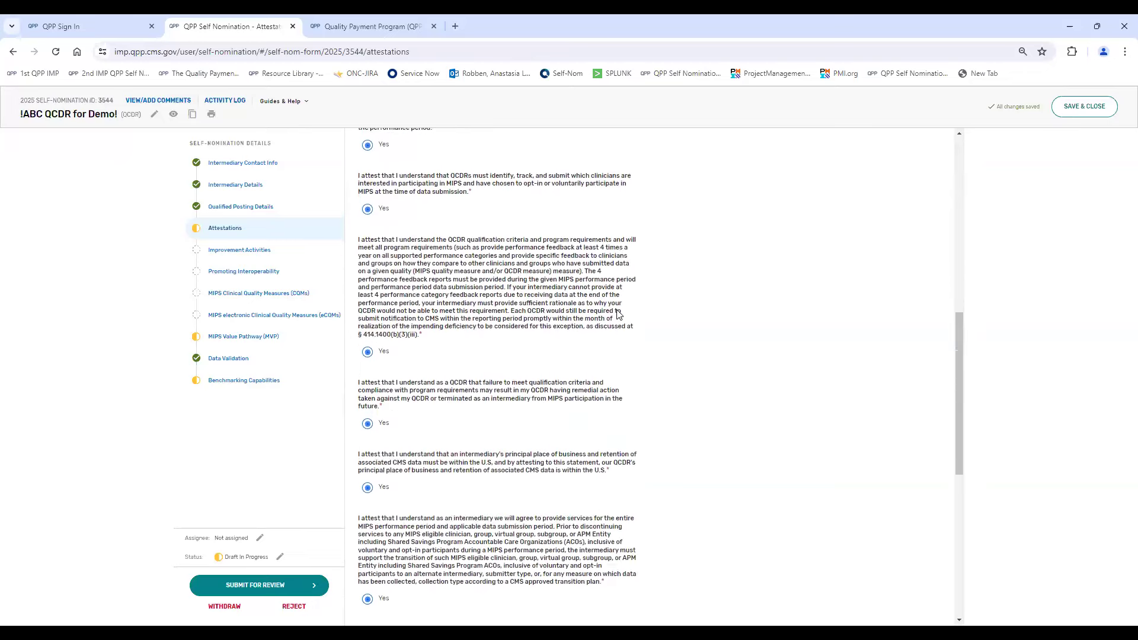
scroll(620, 314, "down", 2)
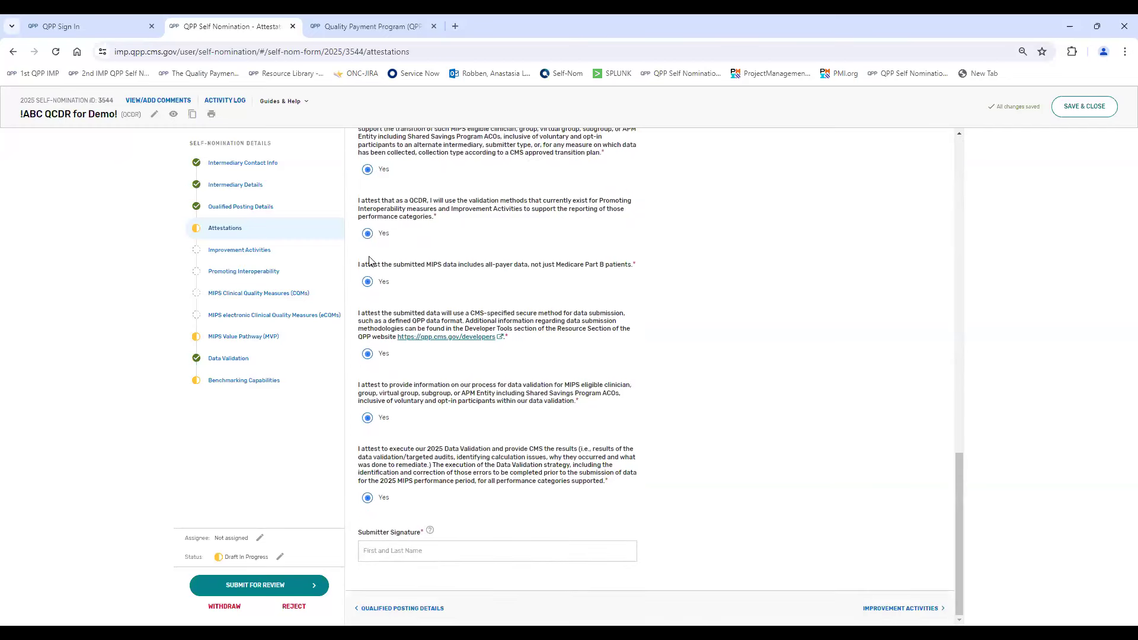
left_click(435, 545)
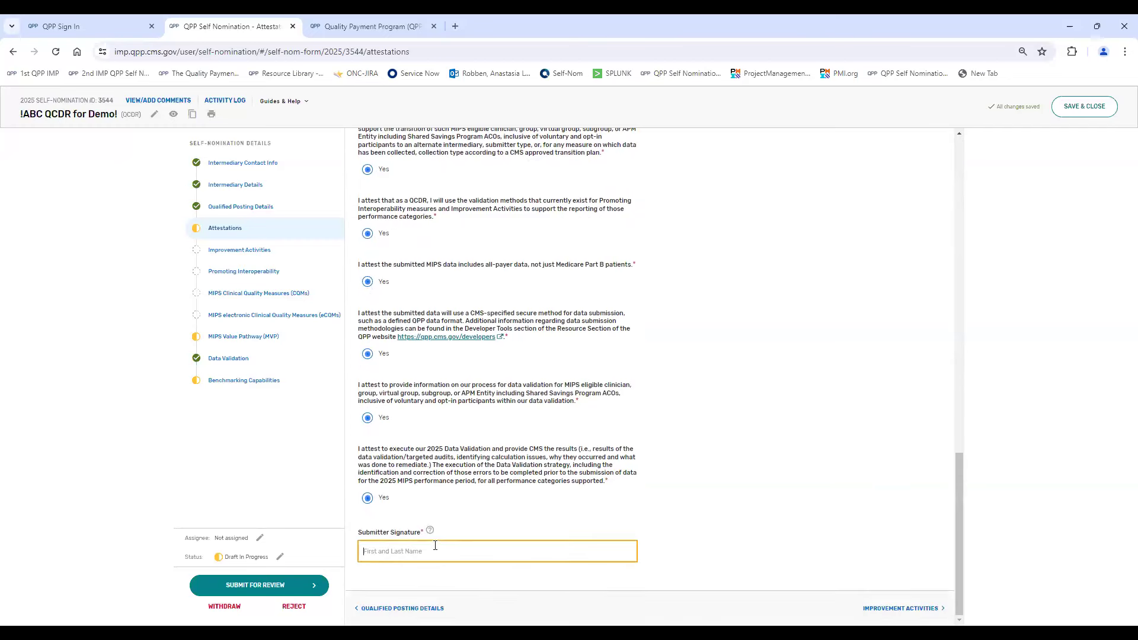
left_click(869, 335)
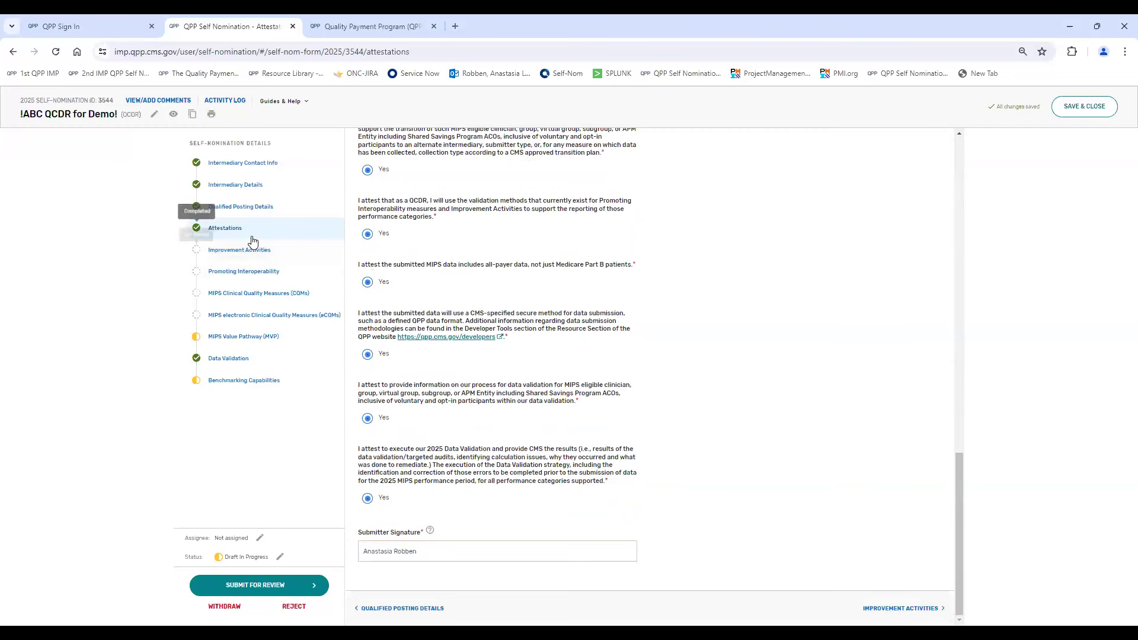
left_click(929, 608)
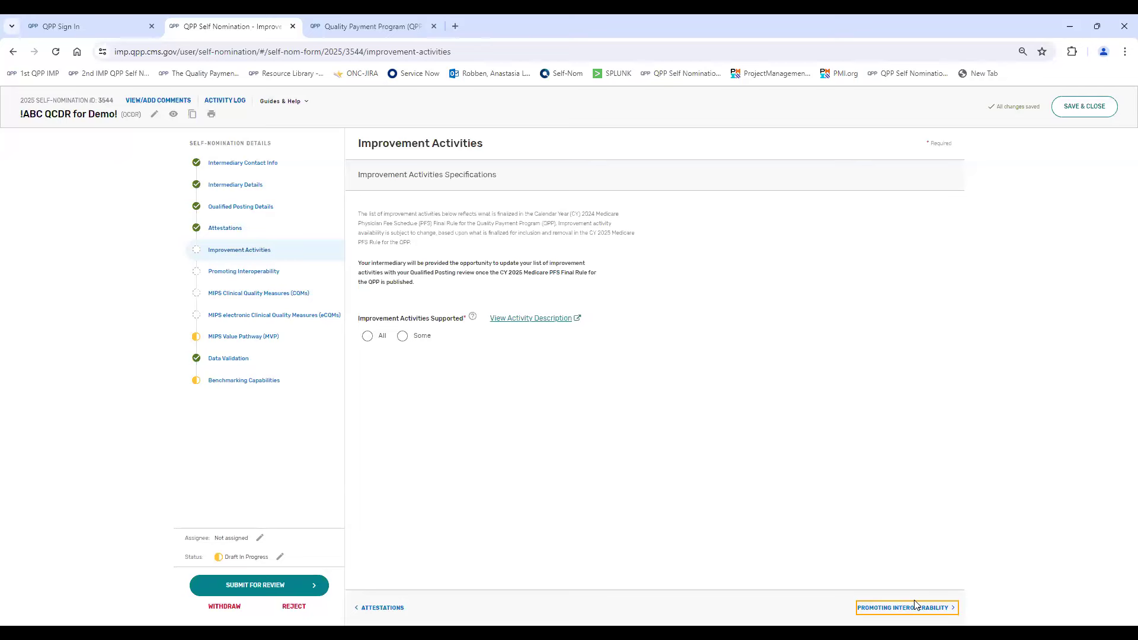
- Try the All and Some options for Improvement Activities Supported and look at the list of selectable activities
left_click(366, 336)
left_click(401, 336)
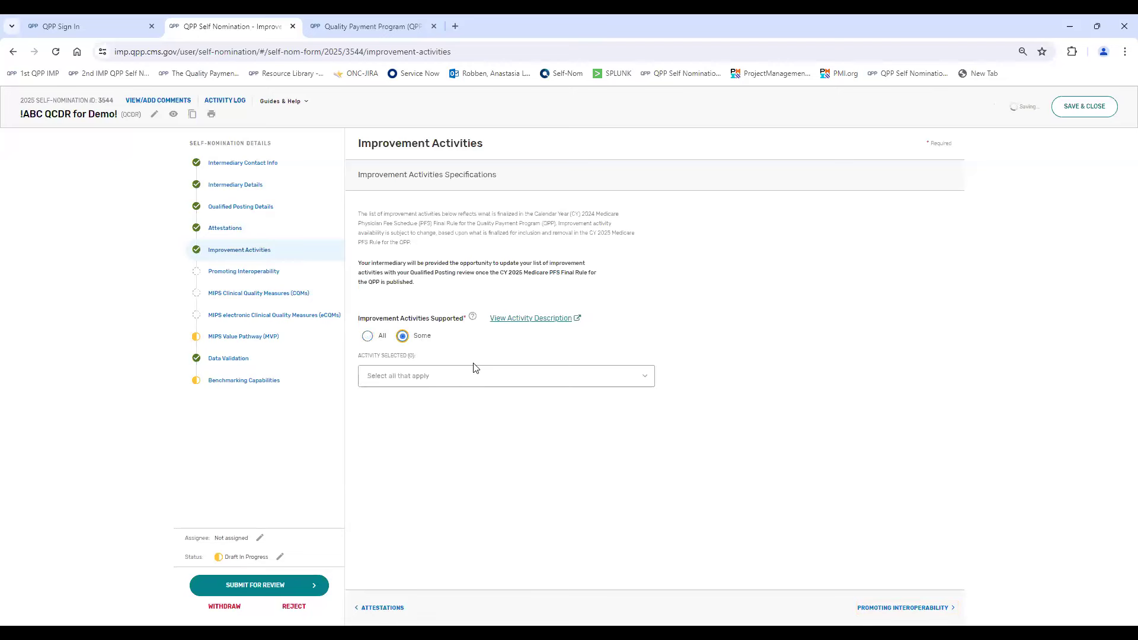
left_click(635, 384)
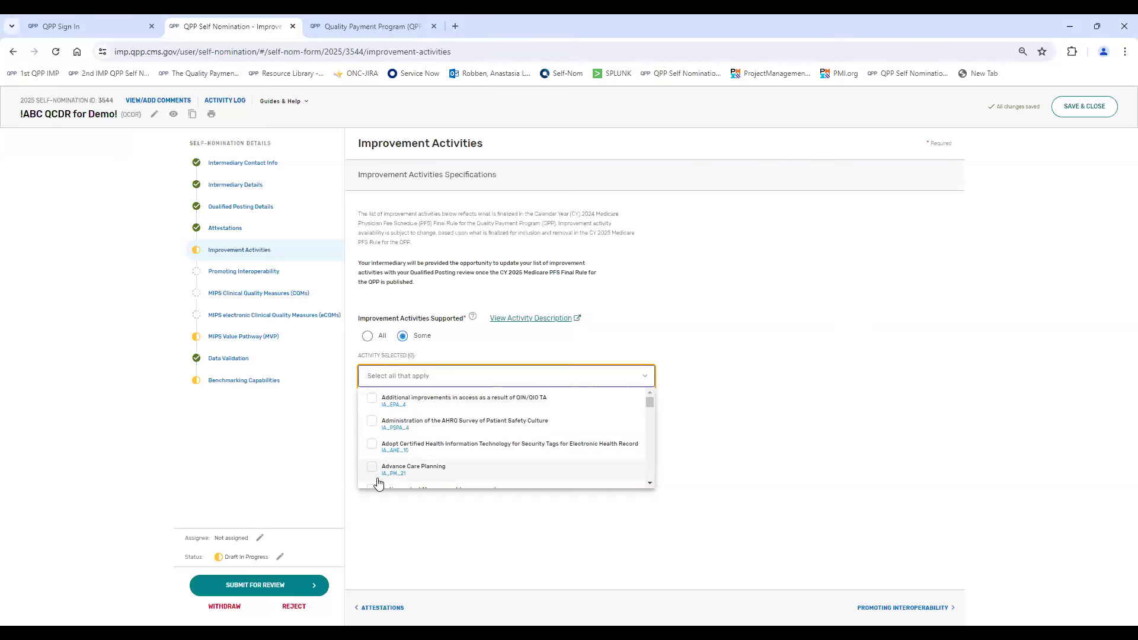
left_click(690, 262)
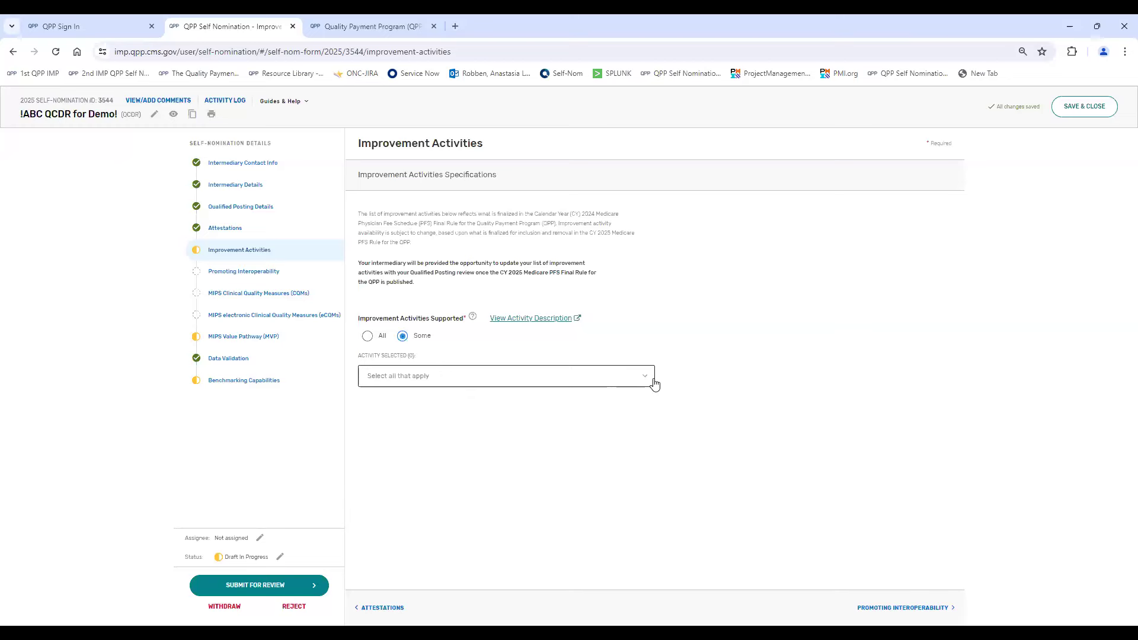
- View the 2024 improvement activity descriptions on the Explore Measures & Activities page and return to the self-nomination form
left_click(511, 323)
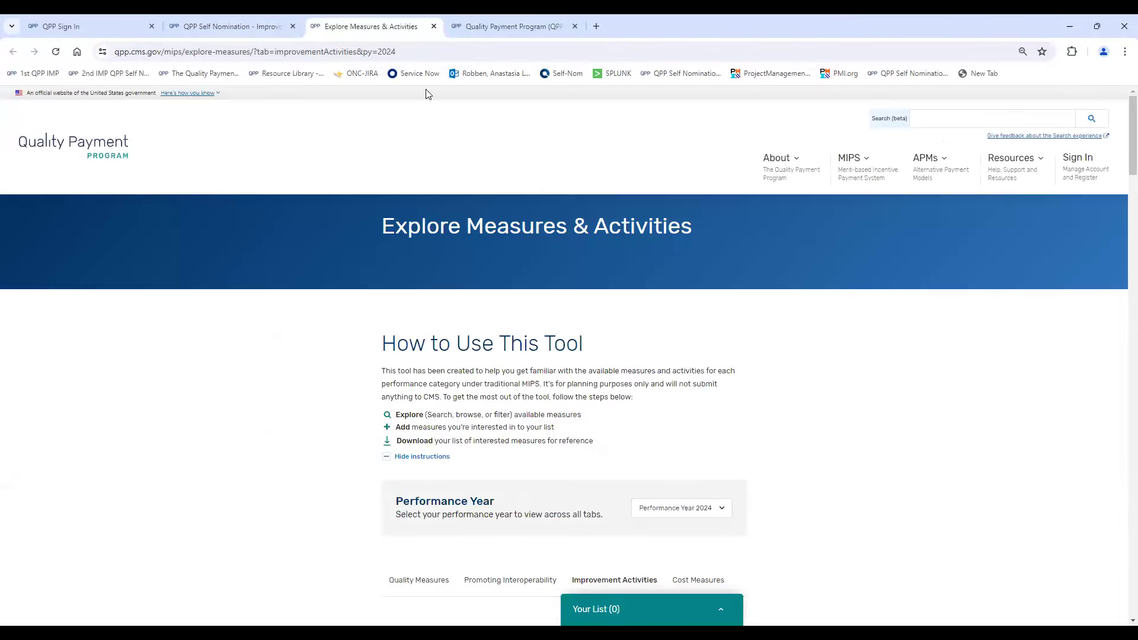
left_click(252, 26)
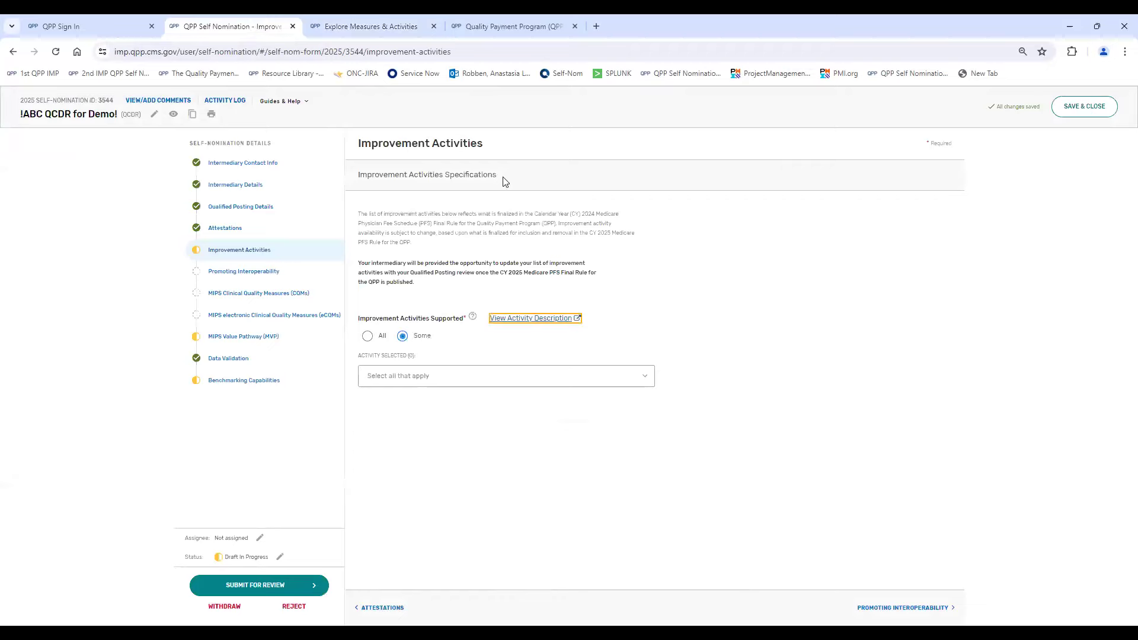
left_click(320, 27)
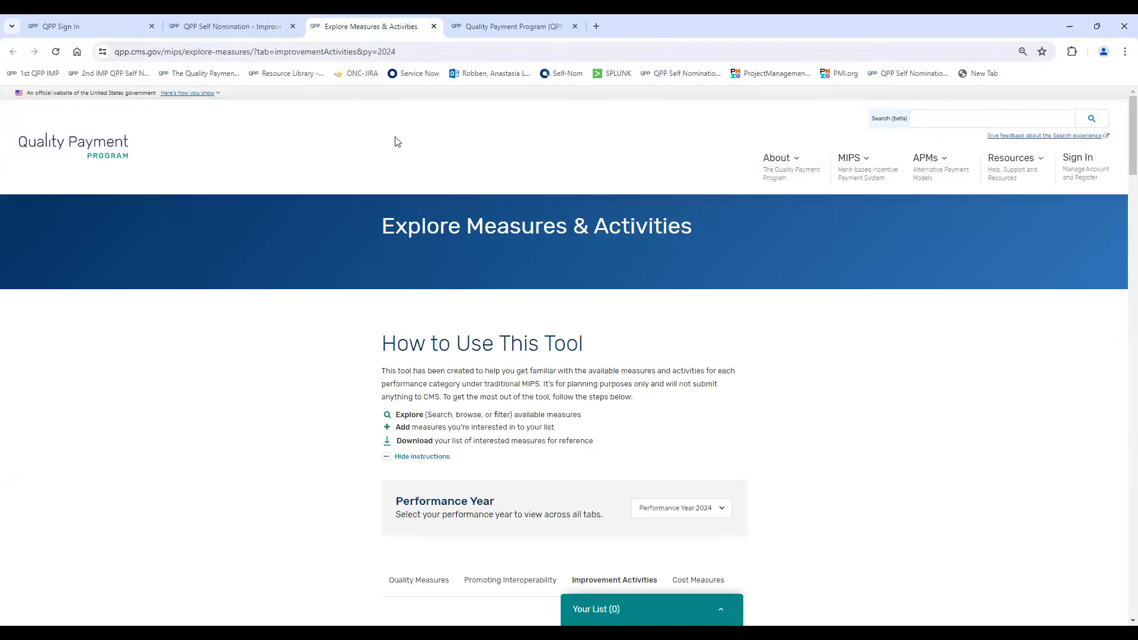
scroll(858, 391, "down", 1)
scroll(858, 390, "down", 10)
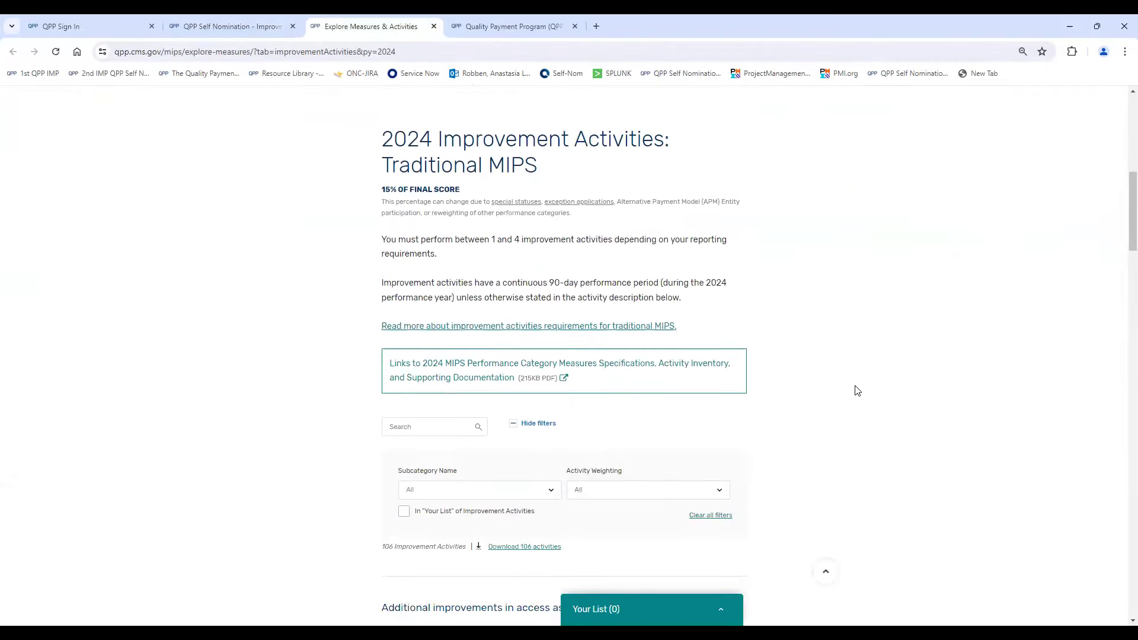
left_click(215, 30)
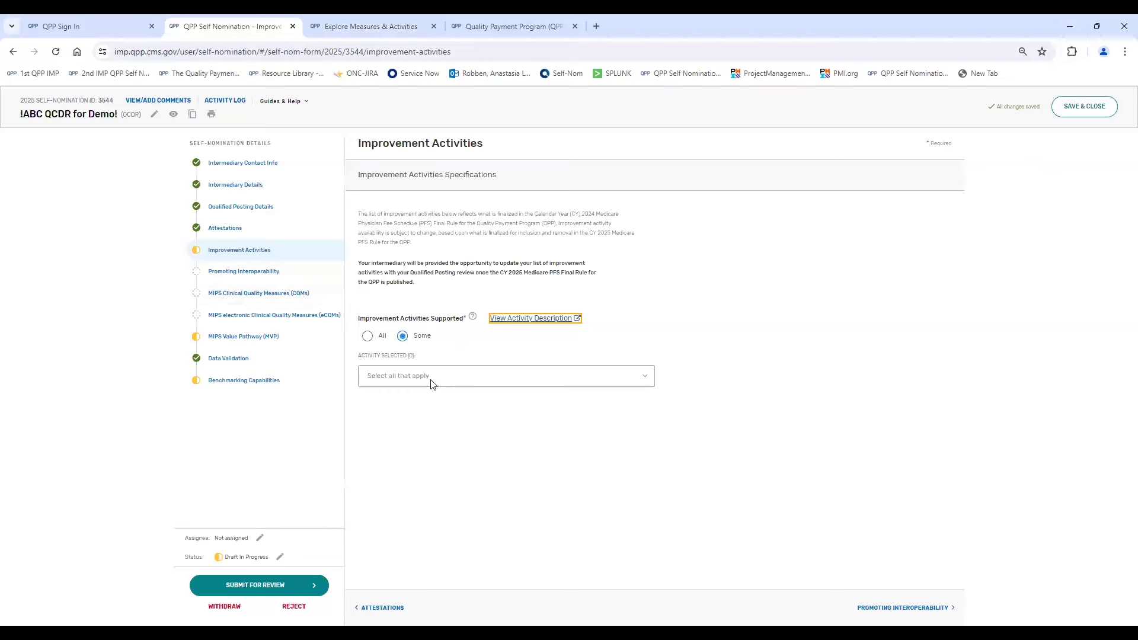
- Set Improvement Activities Supported to All and open the Promoting Interoperability section
left_click(368, 336)
left_click(248, 279)
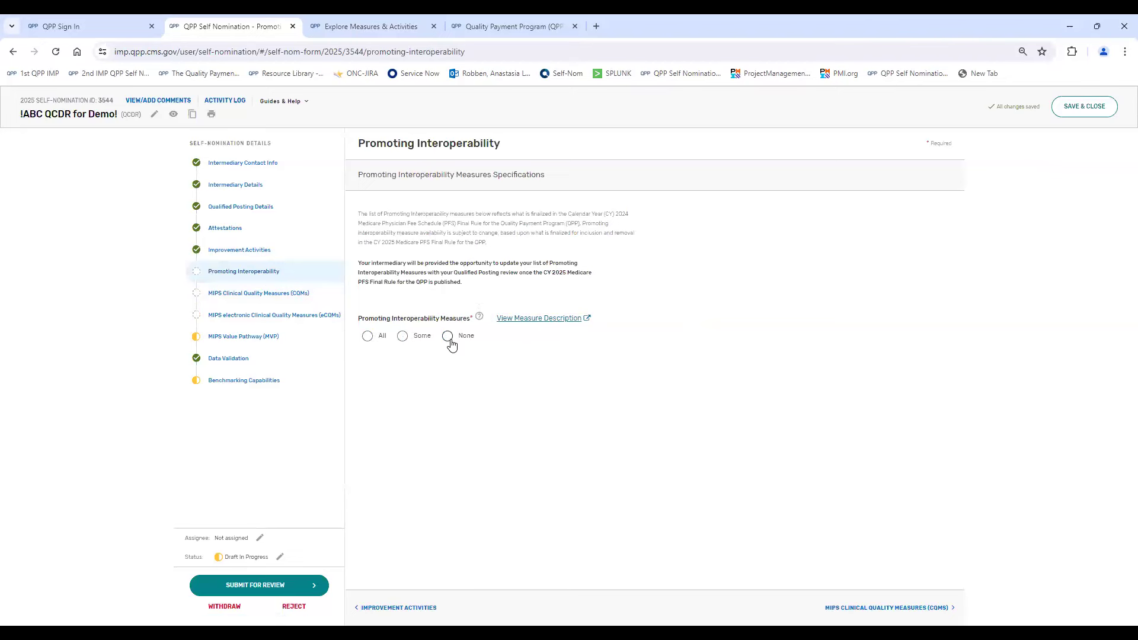
- Support Some Promoting Interoperability measures: Actions to Limit or Restrict the Compatibility of CEHRT, Clinical Data Registry Reporting, and Clinical Data Registry Reporting Active Engagement Level 1
left_click(368, 336)
left_click(403, 336)
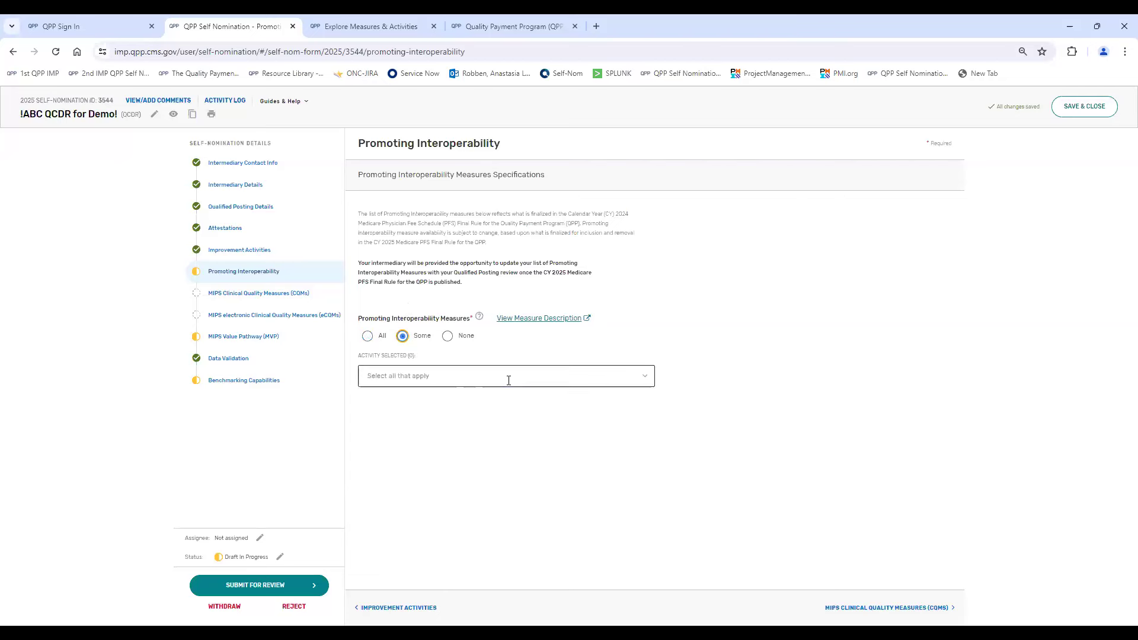
left_click(508, 379)
left_click(371, 397)
left_click(371, 421)
left_click(372, 455)
left_click(688, 366)
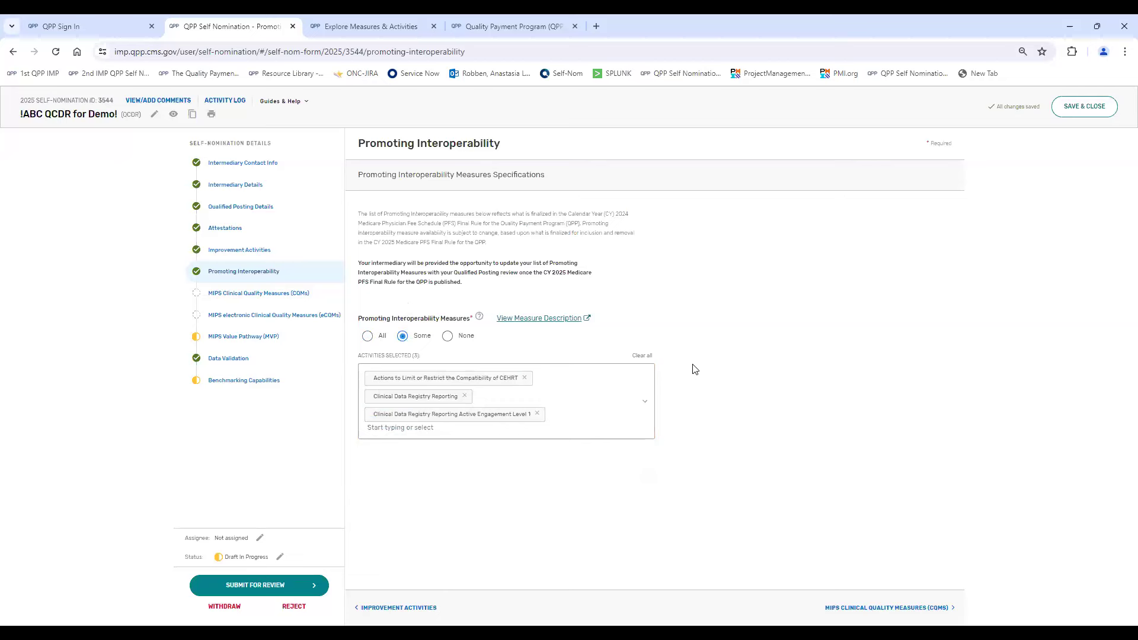
- Set MIPS CQMs to Some with Quality IDs 001, 005 and 006, and open the MIPS eCQMs section
left_click(938, 607)
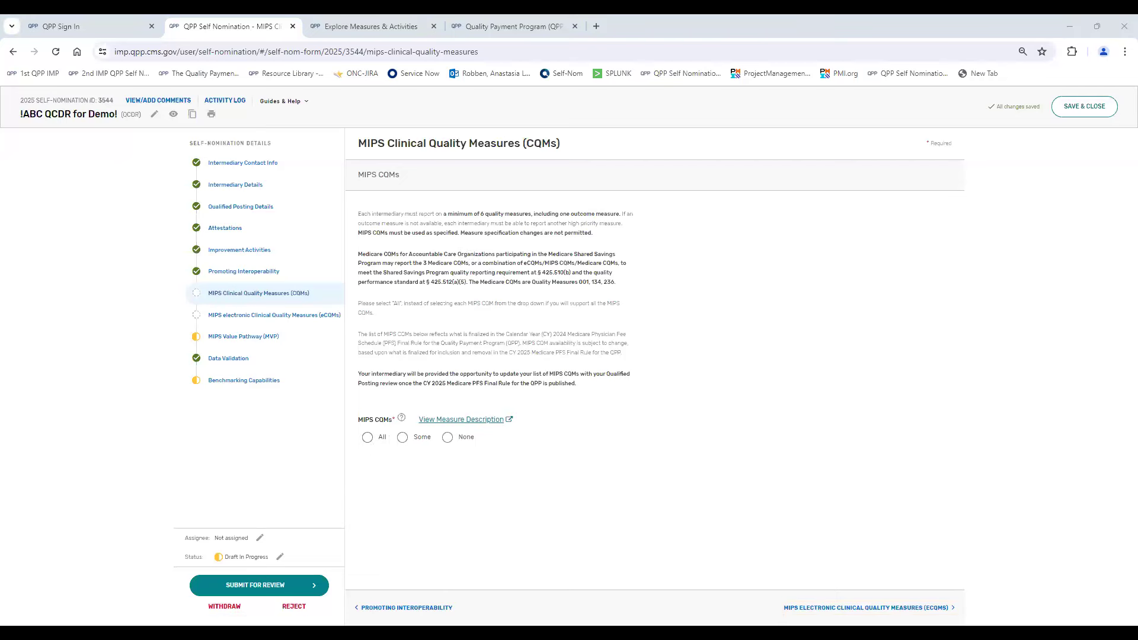
left_click(403, 438)
left_click(649, 480)
left_click(442, 508)
left_click(418, 525)
left_click(424, 550)
left_click(738, 397)
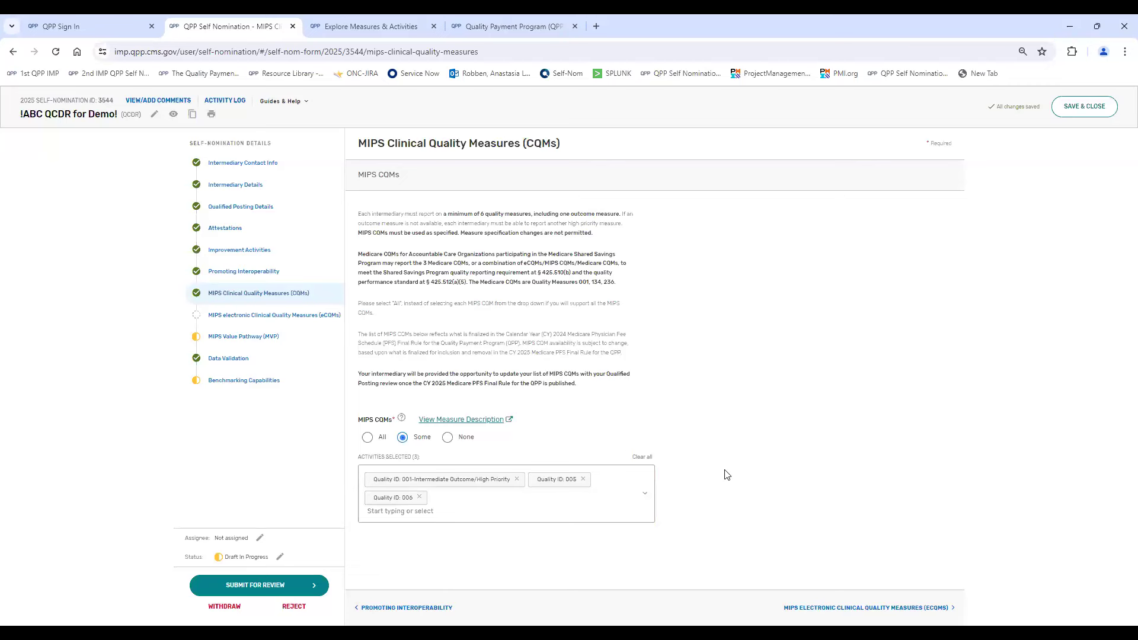
left_click(236, 320)
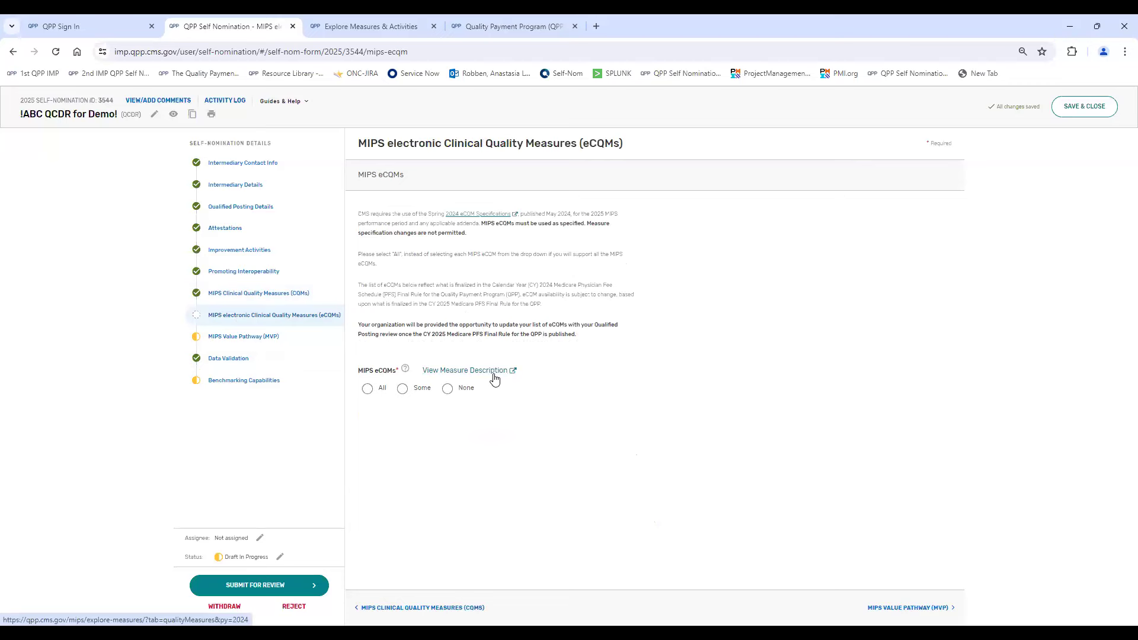
- Try the All, Some and None options for MIPS eCQMs
left_click(368, 389)
left_click(403, 389)
left_click(447, 389)
left_click(365, 388)
- Set MIPS eCQMs to Some and select Quality IDs 102, 117 and 130
left_click(402, 389)
left_click(438, 425)
scroll(464, 502, "down", 3)
left_click(432, 477)
left_click(426, 502)
left_click(432, 525)
left_click(859, 419)
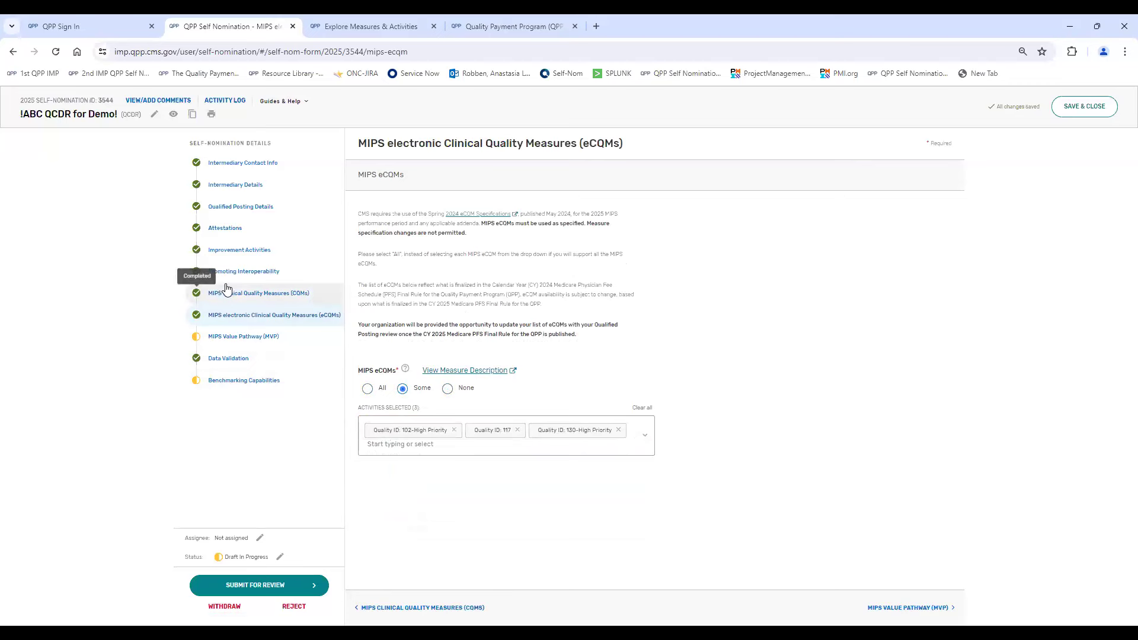
- Reset the MIPS Value Pathway selection to Some, choosing Adopting Best Practices and Promoting Patient Safety within Emergency Medicine, and Advancing Cancer Care
left_click(265, 337)
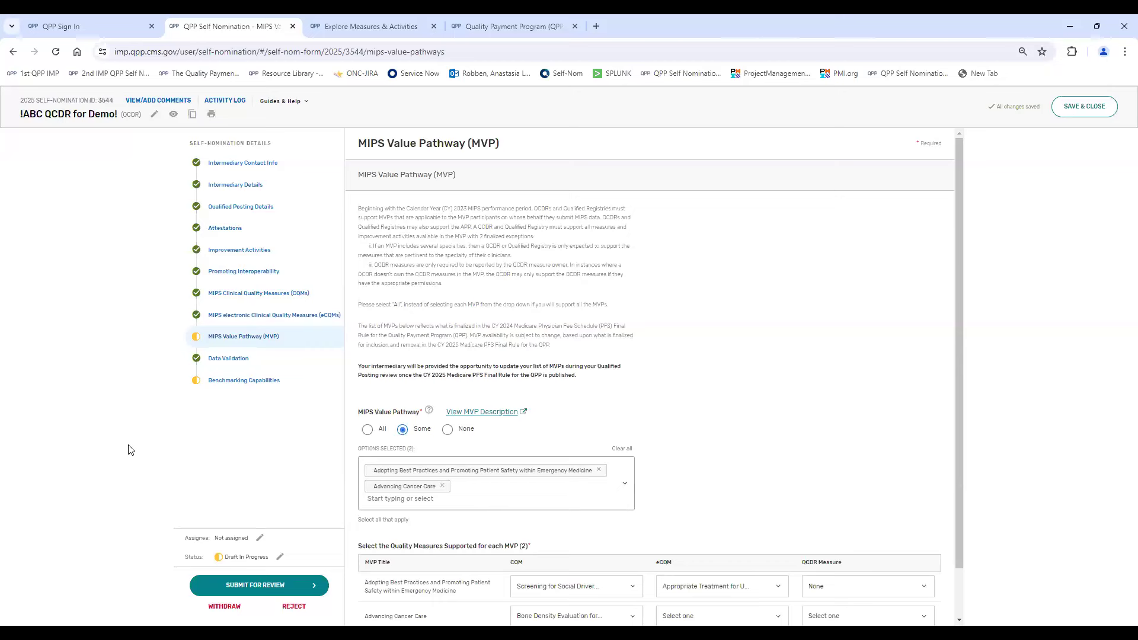
left_click(366, 435)
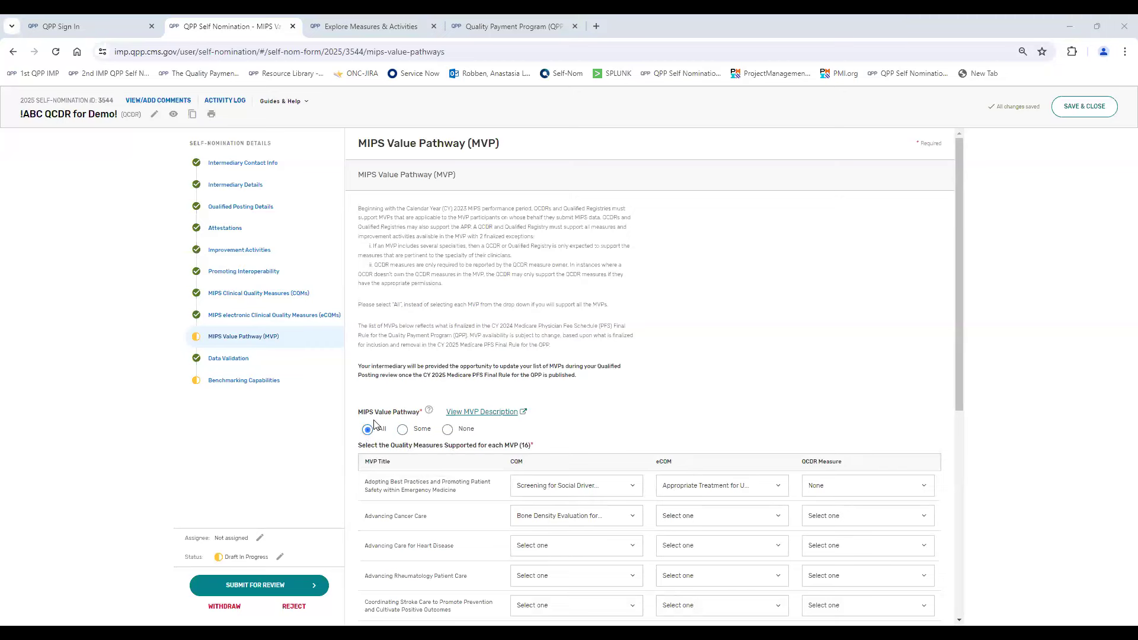
left_click(402, 429)
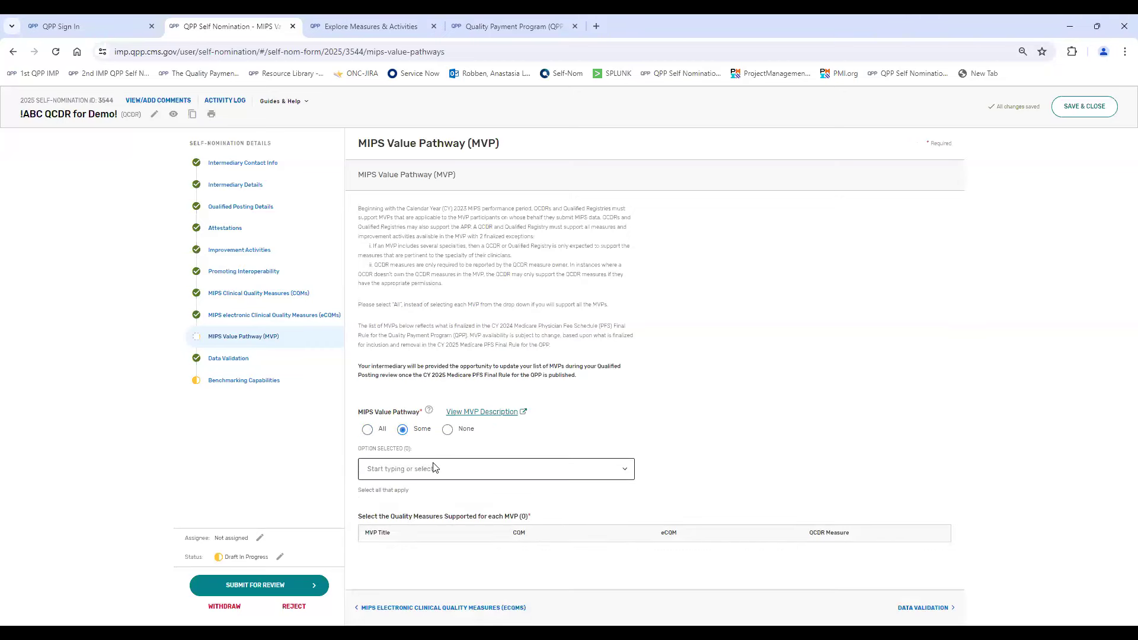
left_click(433, 468)
left_click(393, 505)
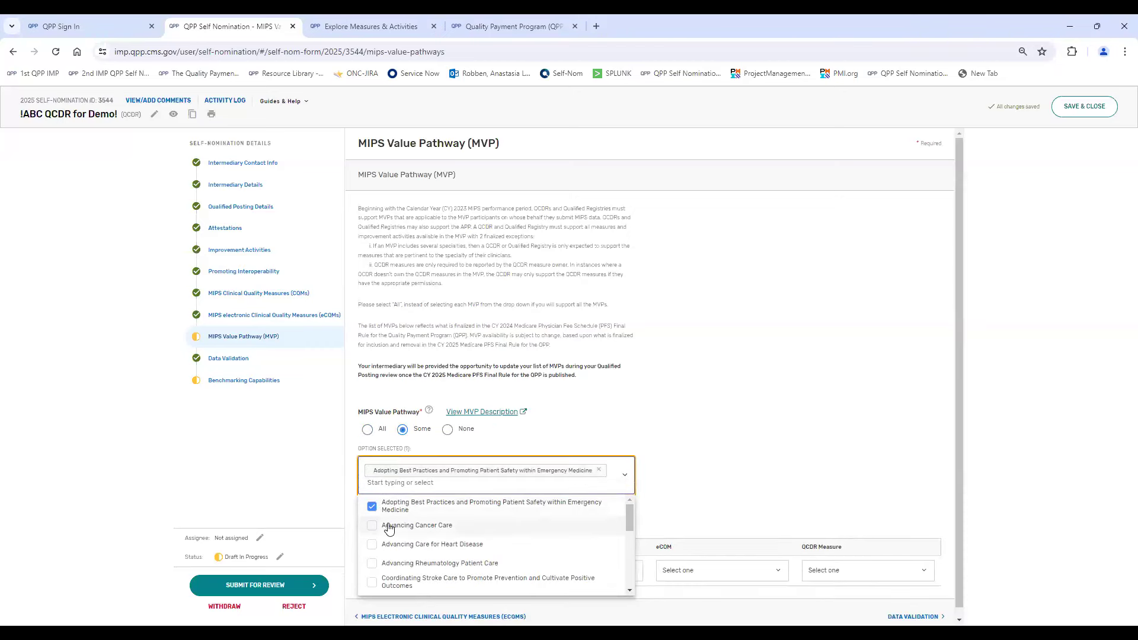
left_click(389, 528)
left_click(617, 435)
- Examine the quality measure table for the selected MVPs, including the available CQM and QCDR Measure choices
scroll(622, 433, "down", 1)
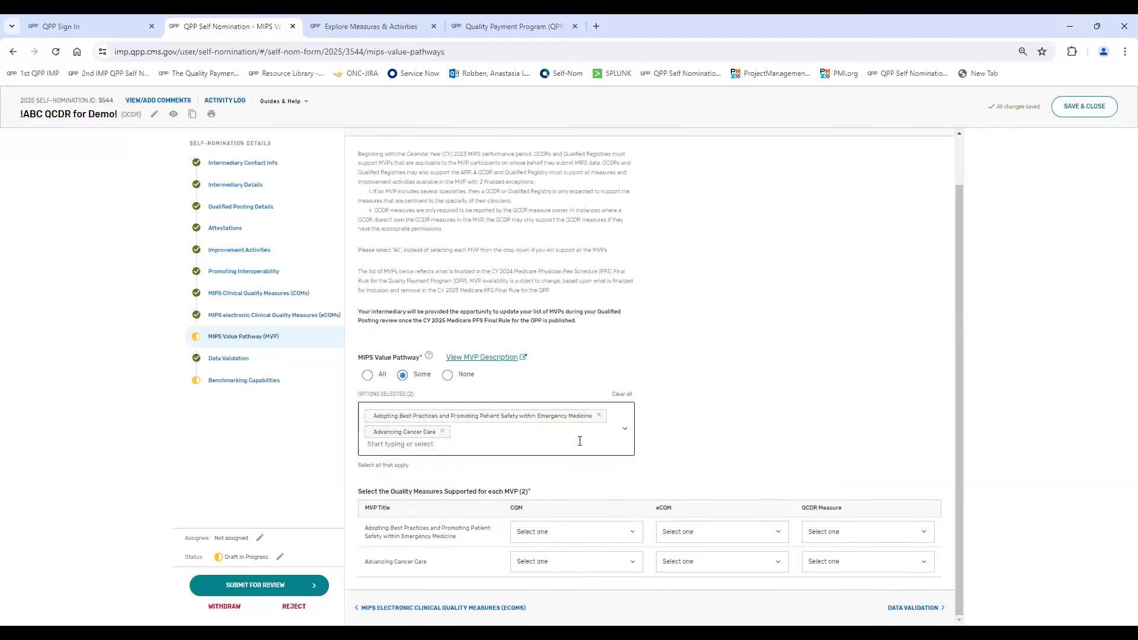
scroll(719, 414, "up", 1)
scroll(719, 413, "down", 1)
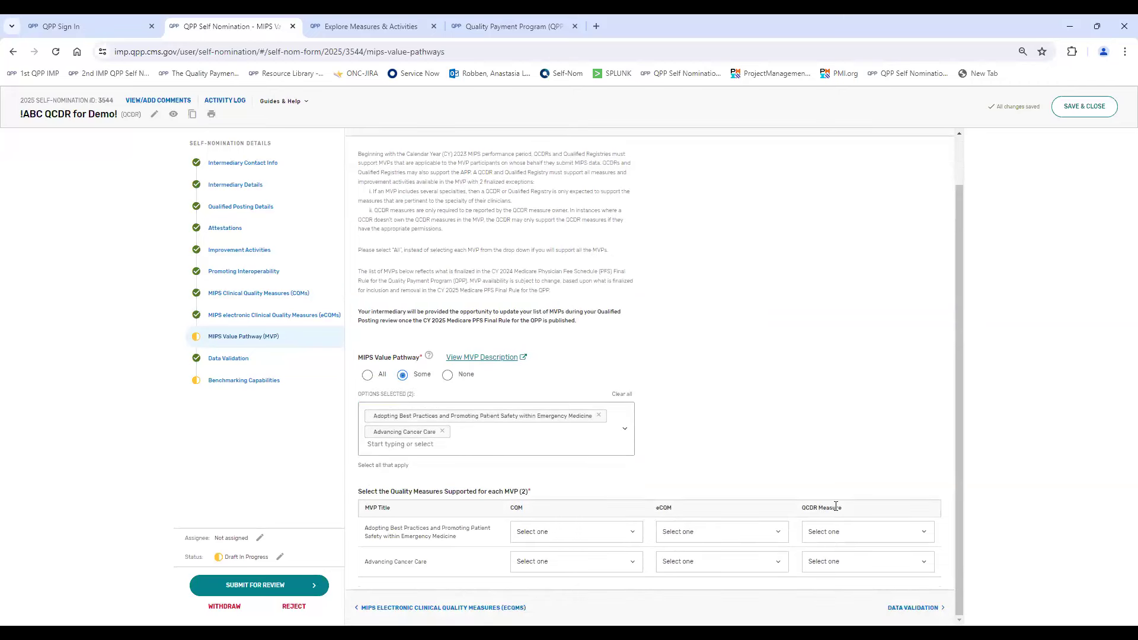
left_click(631, 537)
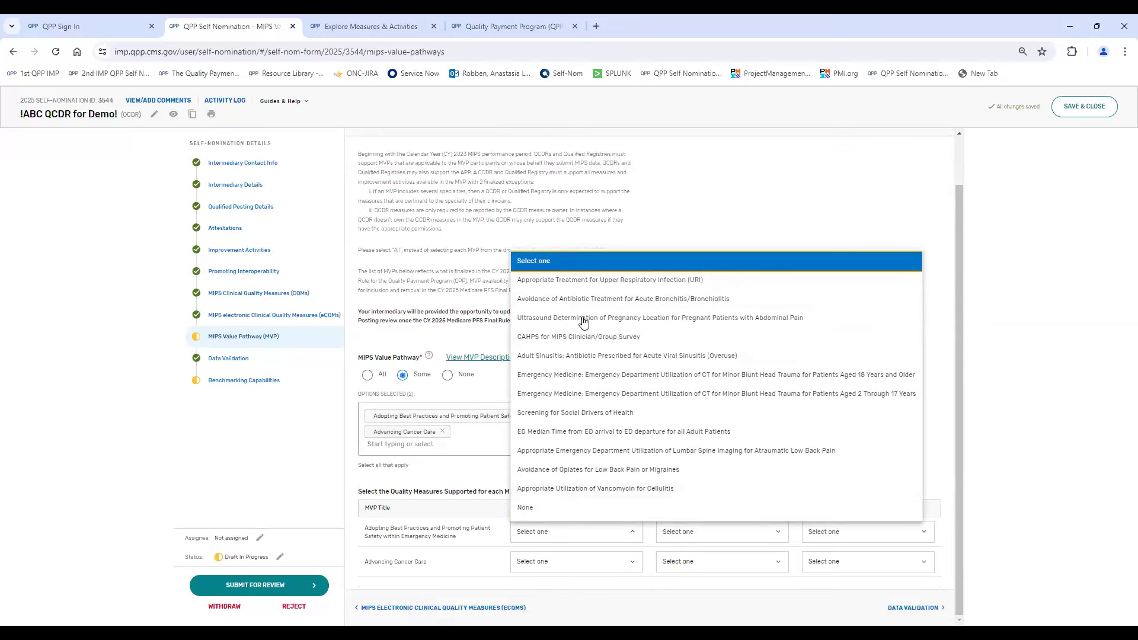
left_click(461, 517)
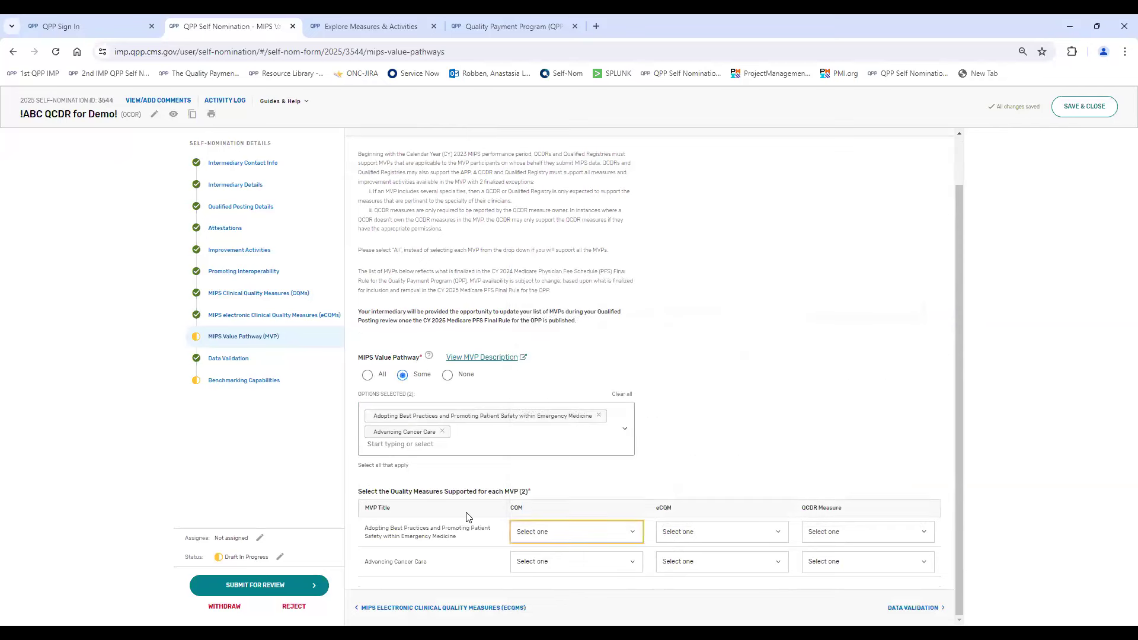
double_click(515, 508)
double_click(664, 508)
left_click_drag(802, 508, 845, 514)
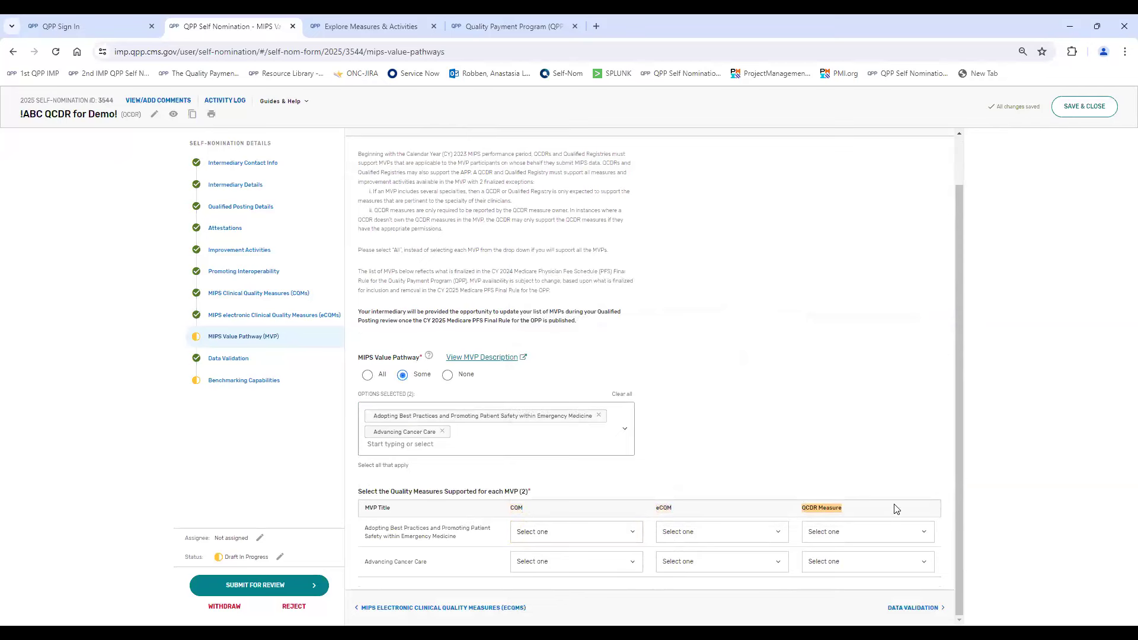
left_click(881, 535)
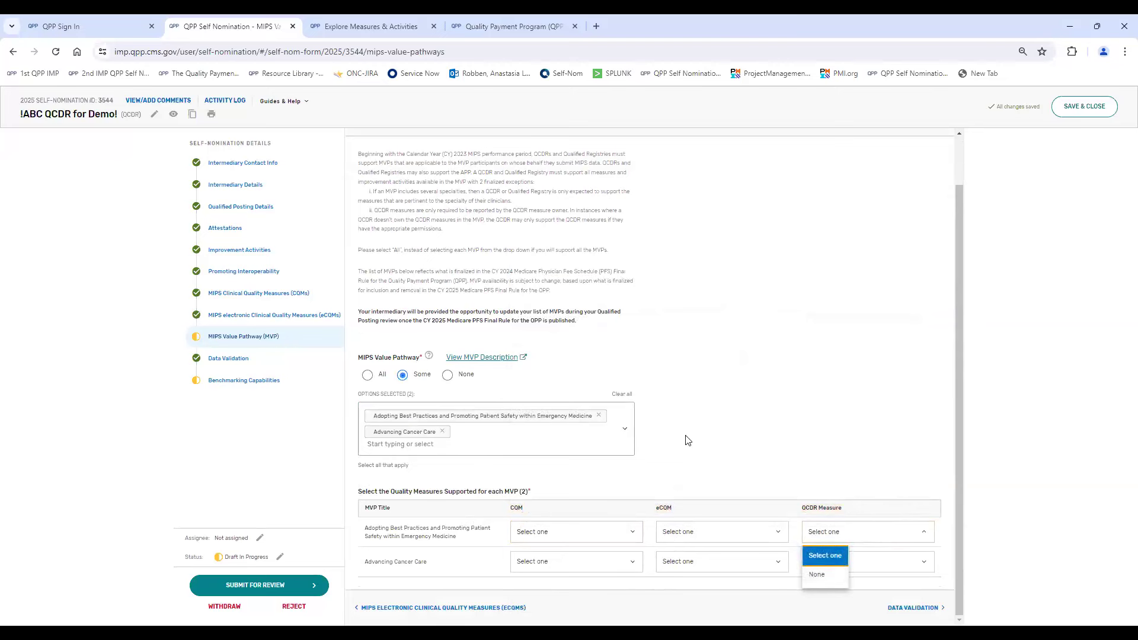
left_click(689, 442)
left_click(839, 568)
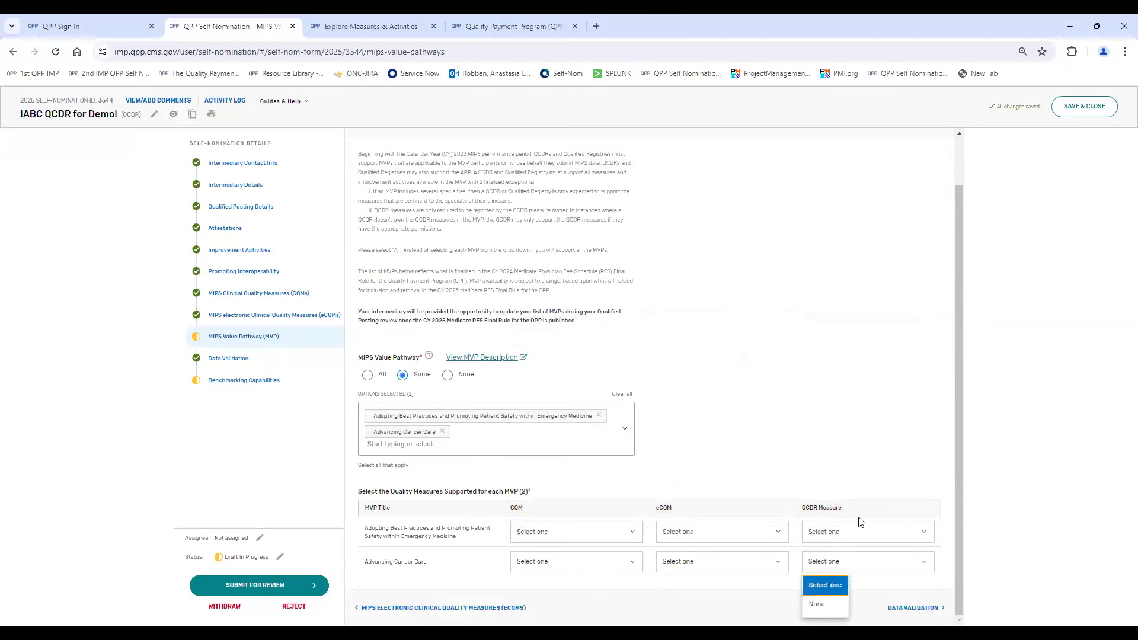
left_click(828, 436)
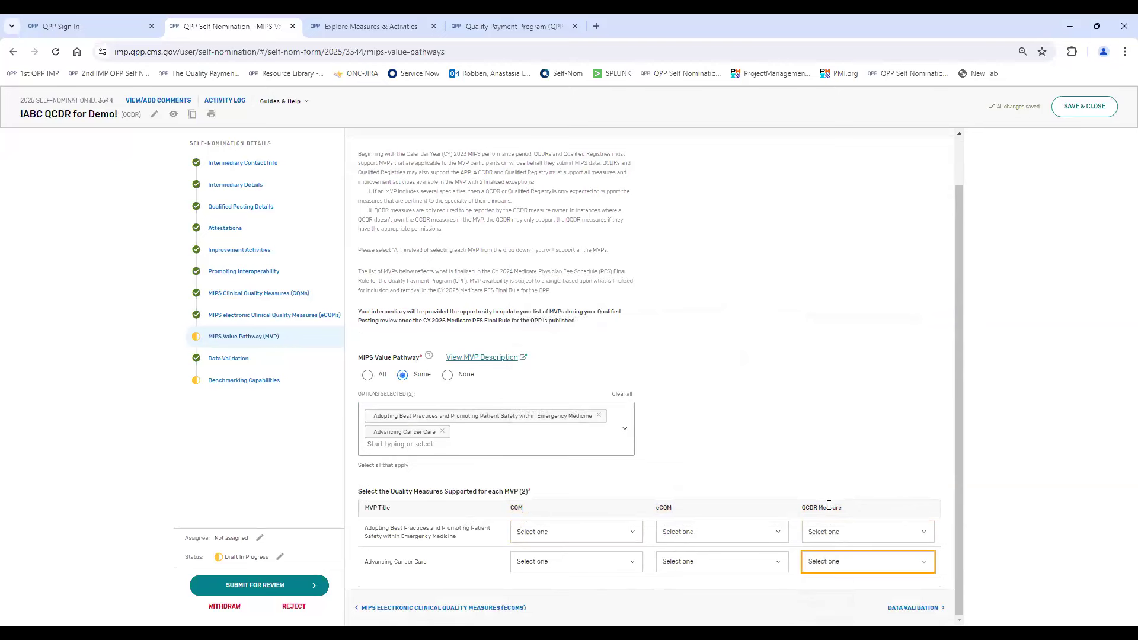
- Set the QCDR Measure to None for both the Advancing Cancer Care and the Emergency Medicine MVPs
left_click(828, 570)
left_click(817, 604)
left_click(831, 533)
left_click(832, 576)
- Set the CQM to Avoidance of Antibiotic Treatment for Acute Bronchitis/Bronchiolitis for the Emergency Medicine MVP and Gains in Patient Activation for Advancing Cancer Care
left_click(632, 537)
left_click(615, 300)
left_click(617, 564)
left_click(597, 481)
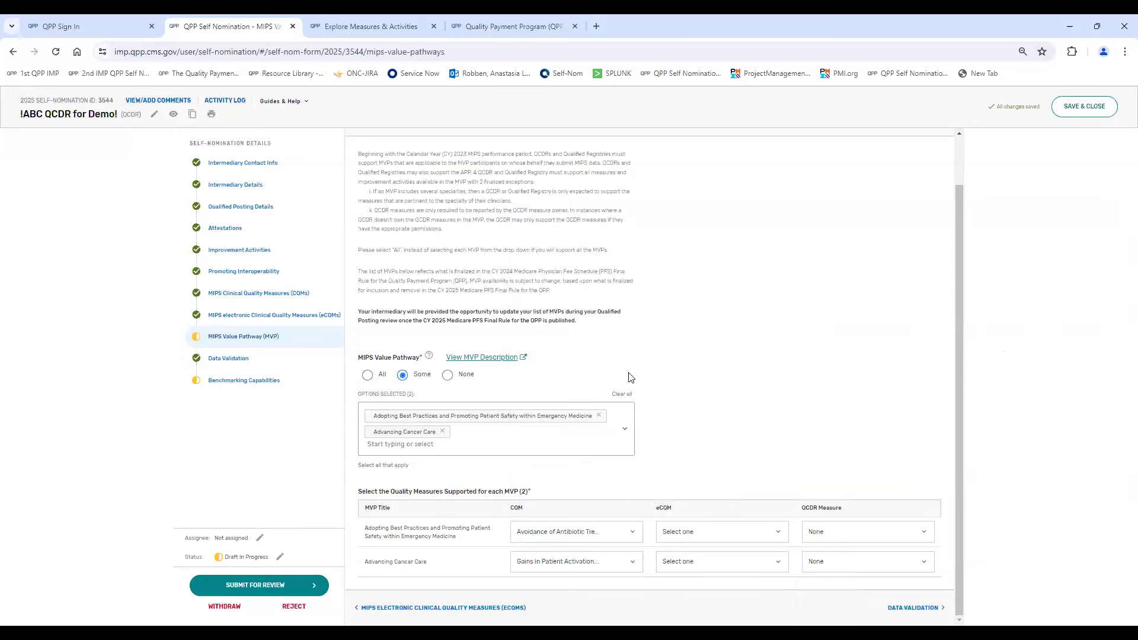
scroll(735, 387, "up", 1)
scroll(735, 387, "down", 1)
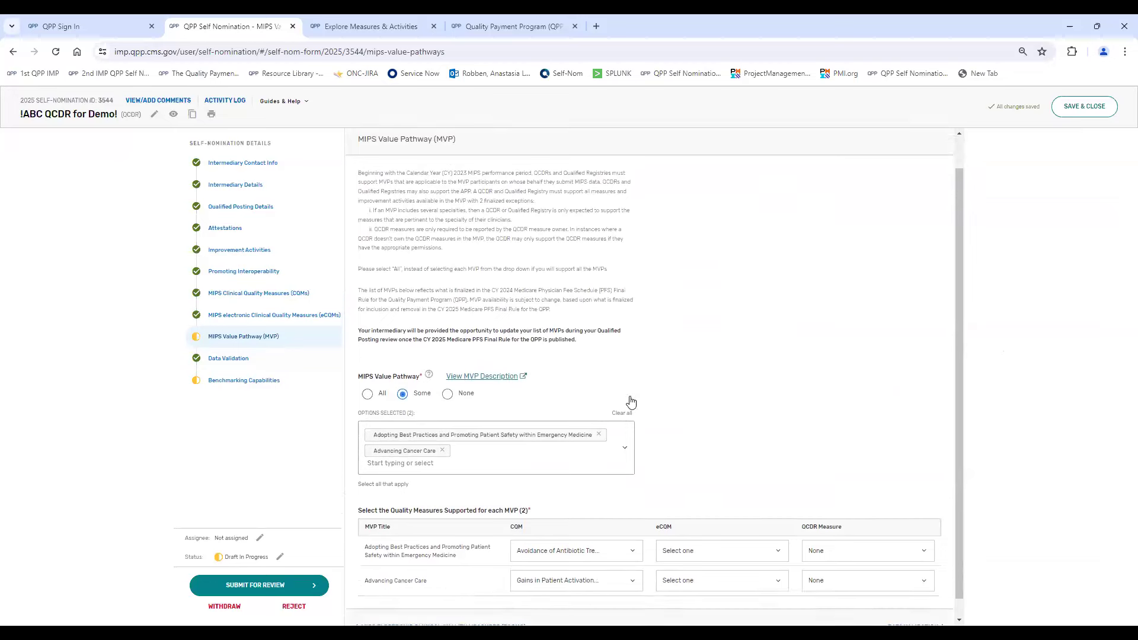
- Set the MIPS Value Pathway selection to All and examine the quality measure table listing every MVP
left_click(368, 376)
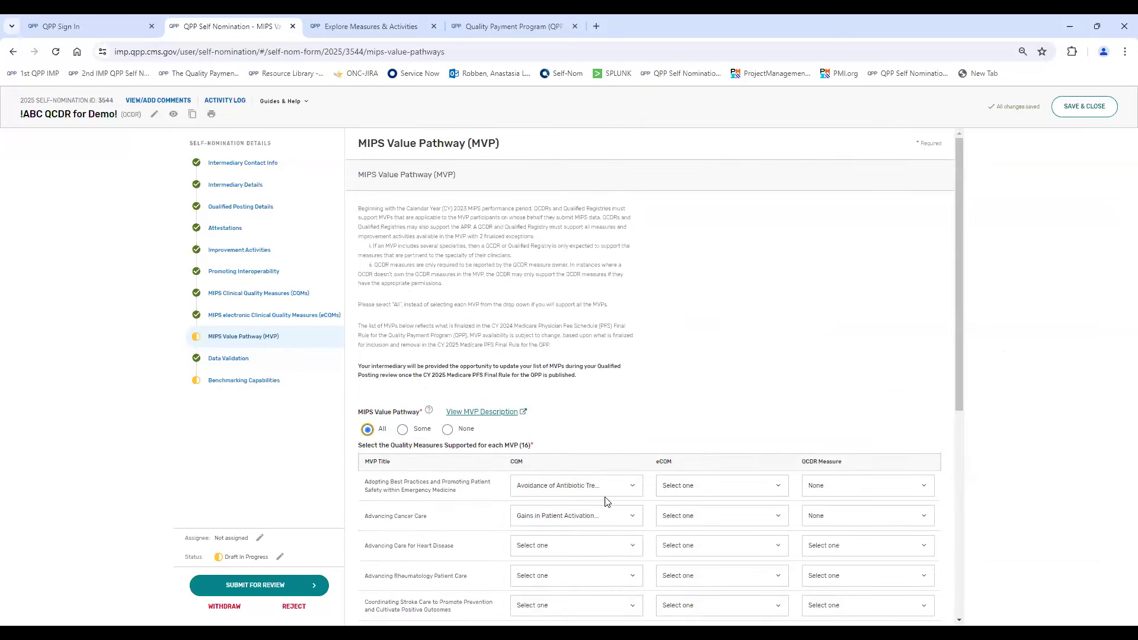
scroll(889, 318, "down", 4)
scroll(916, 586, "down", 5)
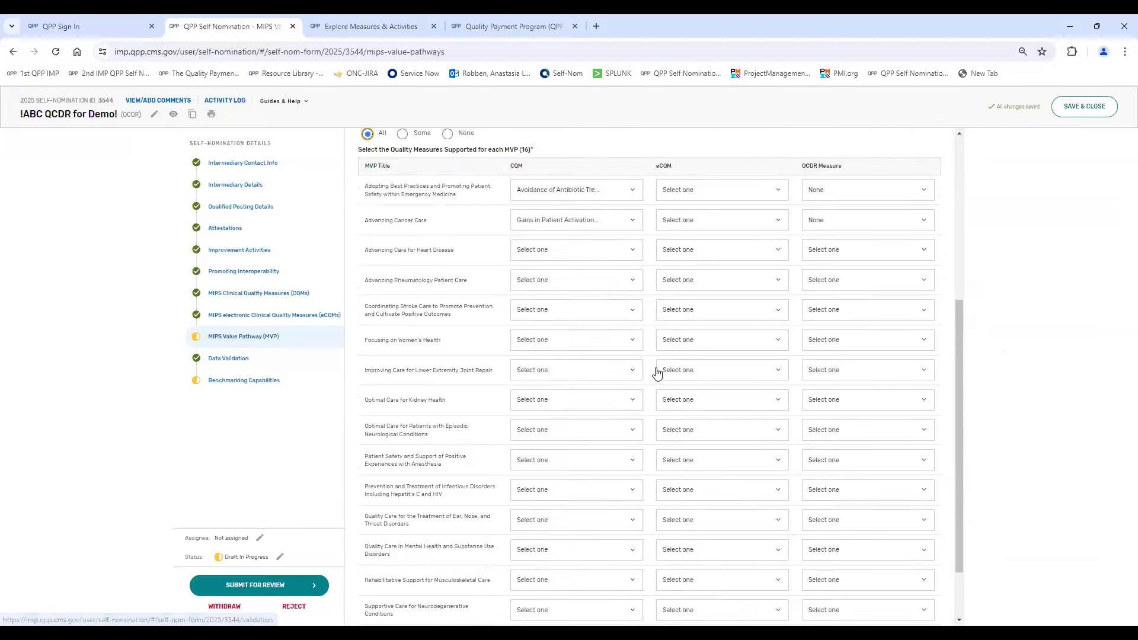
scroll(655, 371, "up", 5)
- Clear the selected MVPs and set the MIPS Value Pathway selection to None
left_click(412, 354)
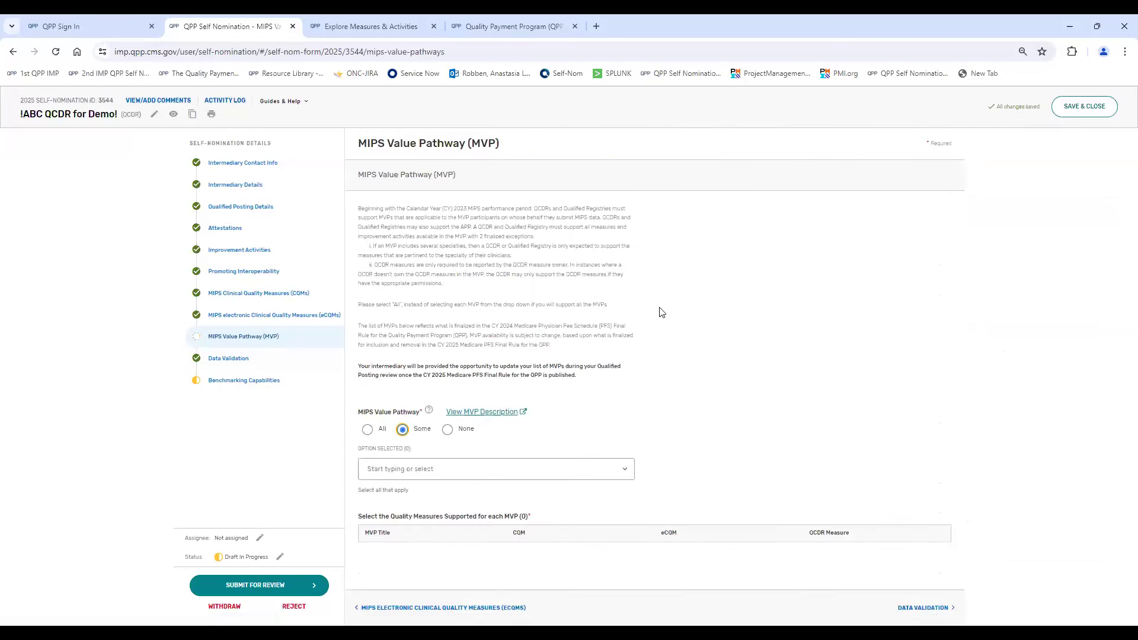
left_click(445, 442)
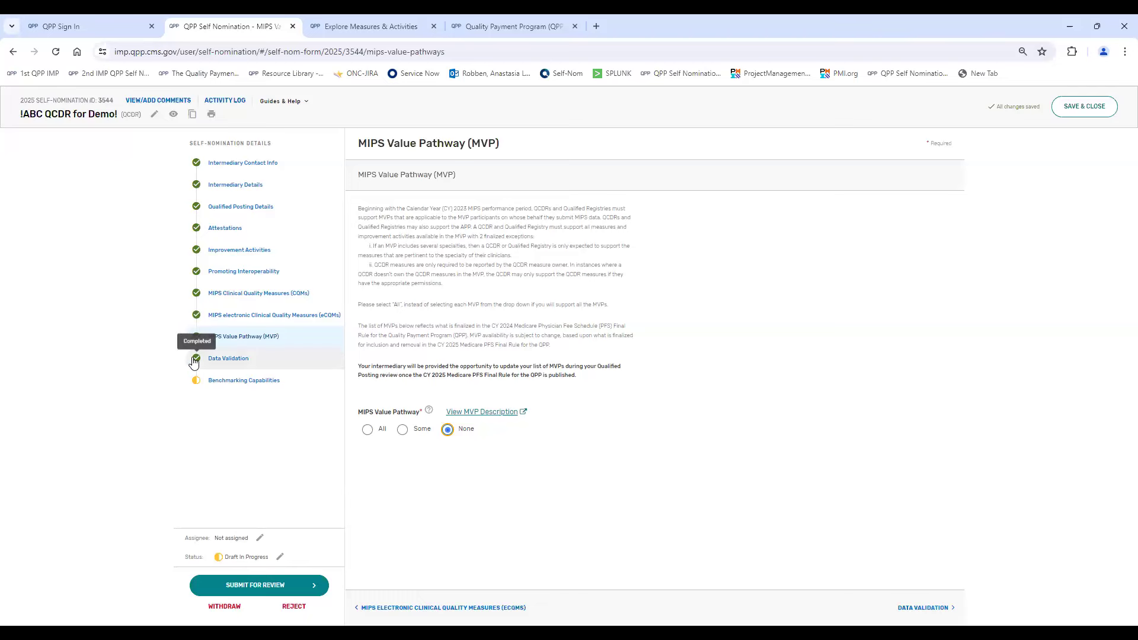
- Examine the Data Validation strategy answers, from MIPS eligibility verification through the data validation and targeted audit processes
left_click(330, 370)
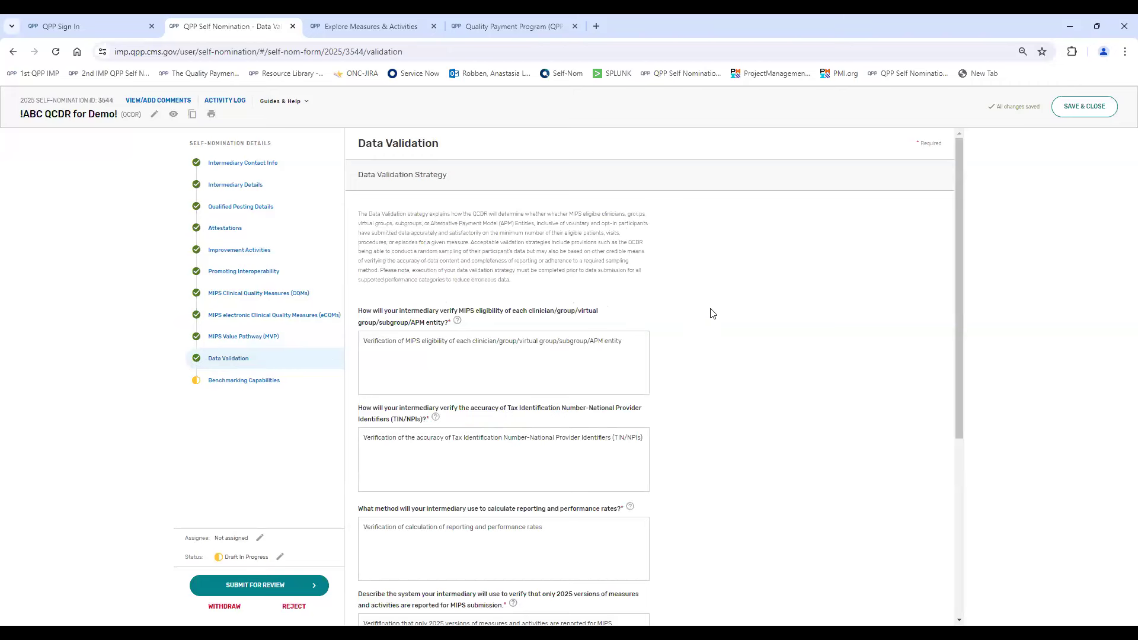
scroll(636, 310, "down", 1)
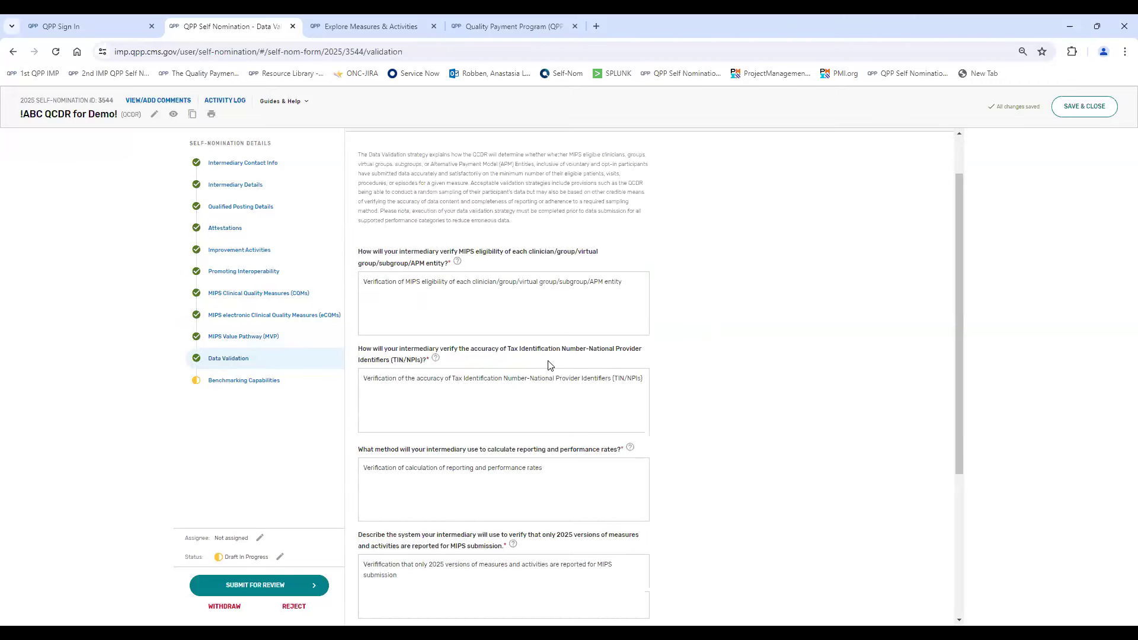
scroll(466, 261, "down", 4)
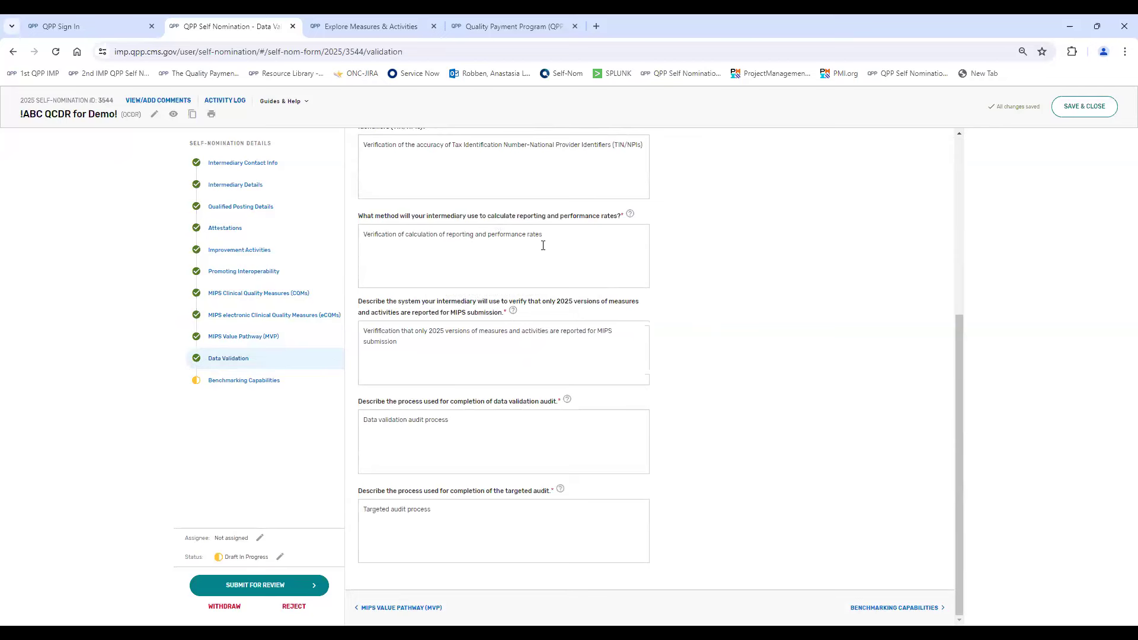
left_click(561, 346)
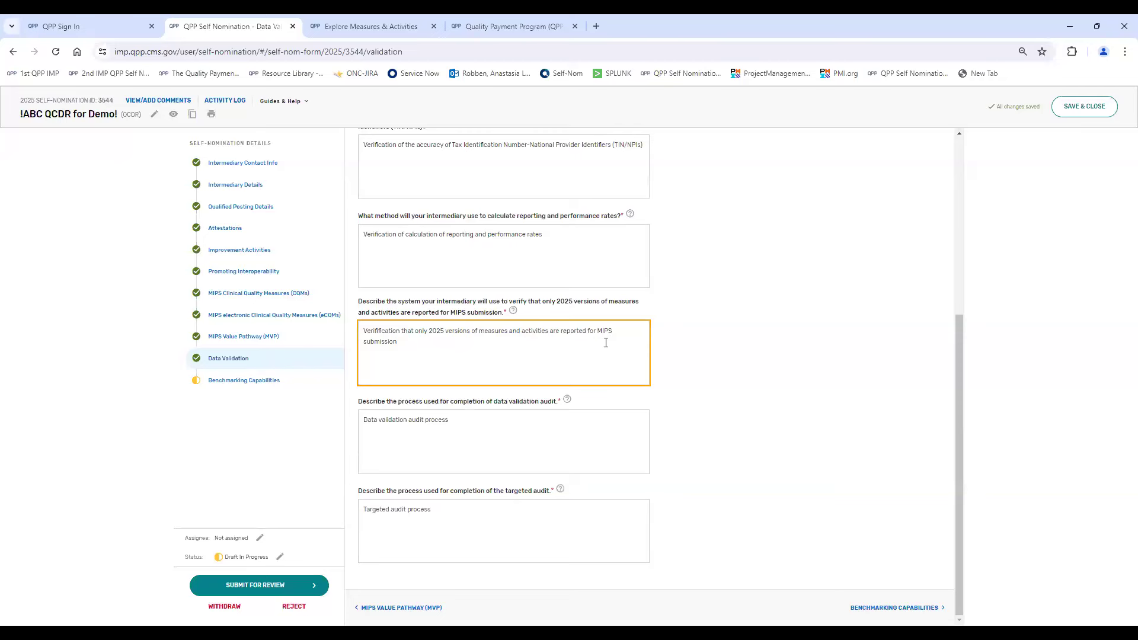
left_click(529, 430)
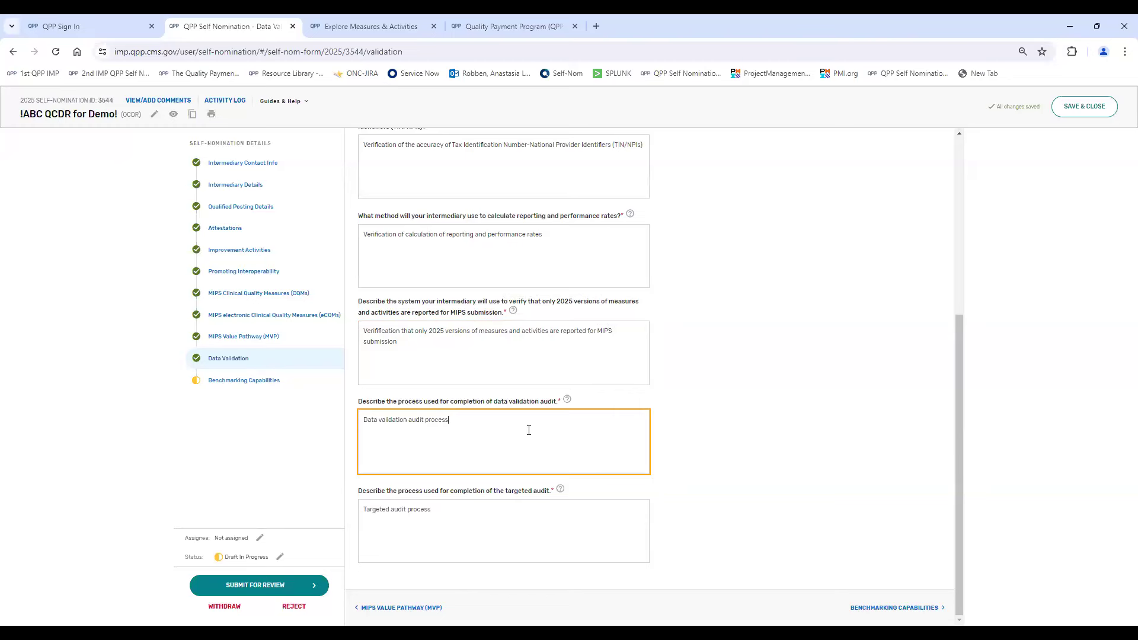
- Attach the self-nomination benchmarking .docx file as the Benchmark Plan in the Benchmarking Capabilities section
left_click(221, 384)
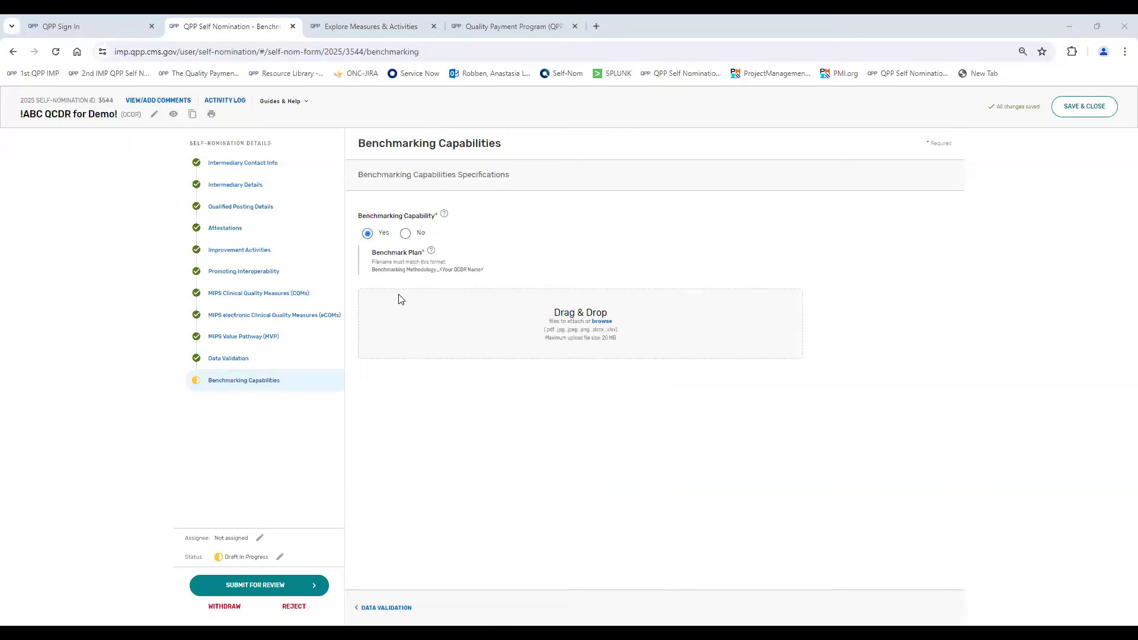
left_click_drag(400, 302, 399, 300)
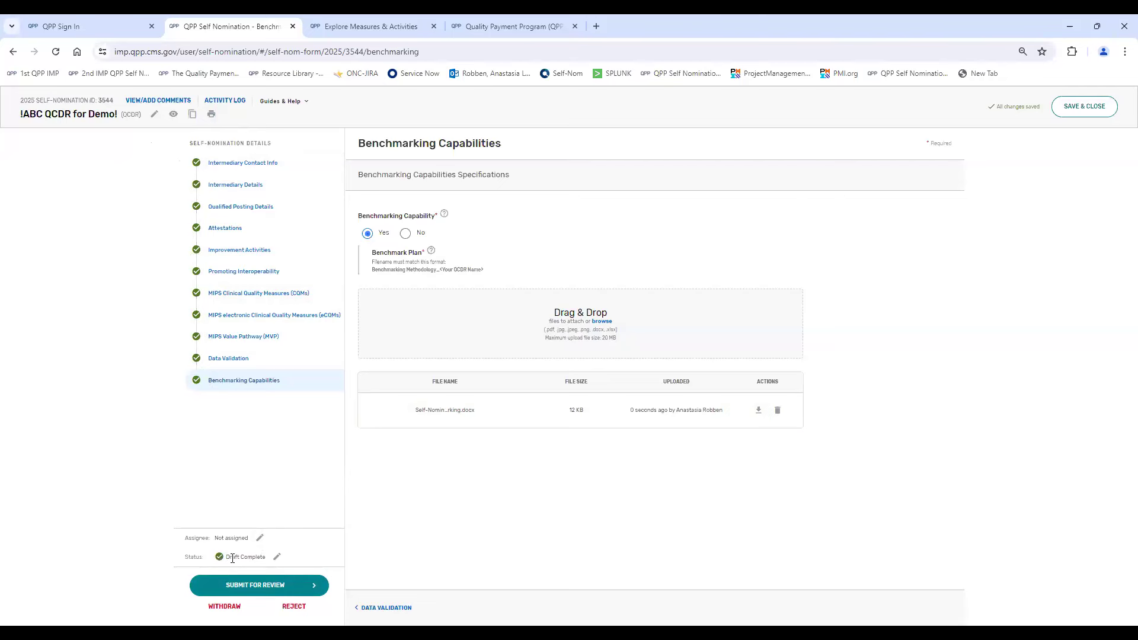
- Submit the completed self-nomination for review, confirm the submission, and save and close the form
left_click(262, 587)
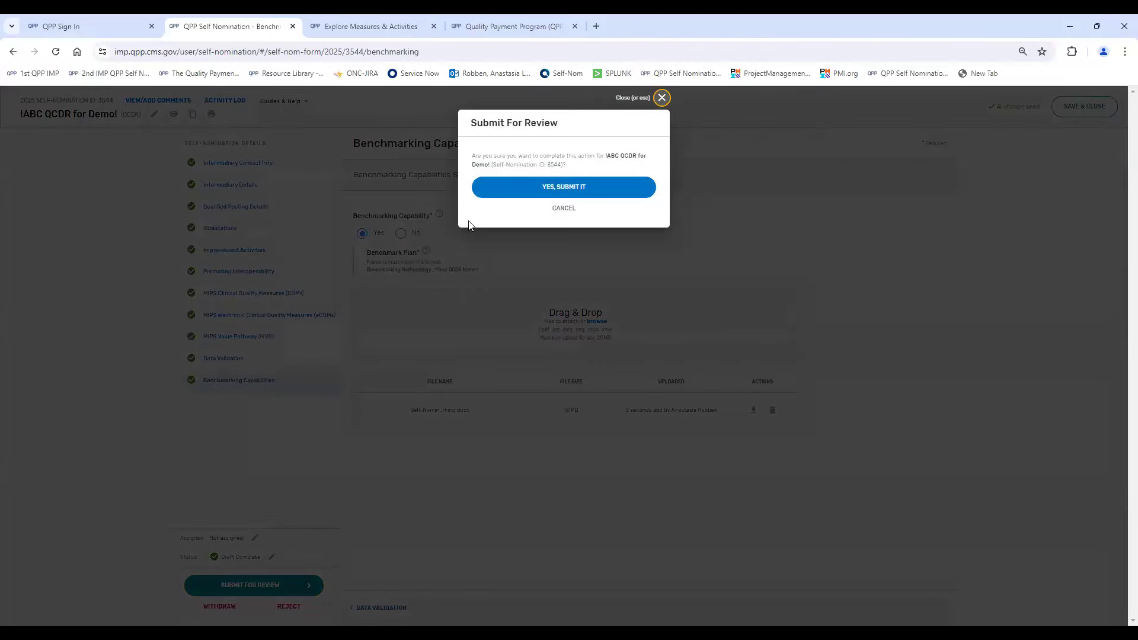
left_click(541, 182)
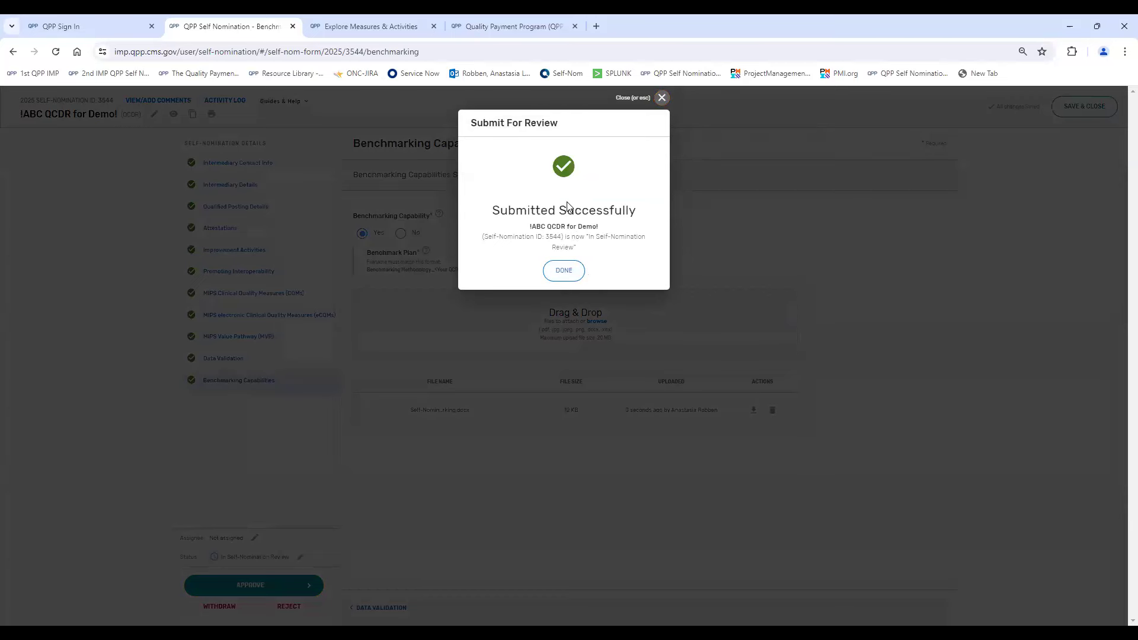
left_click(662, 99)
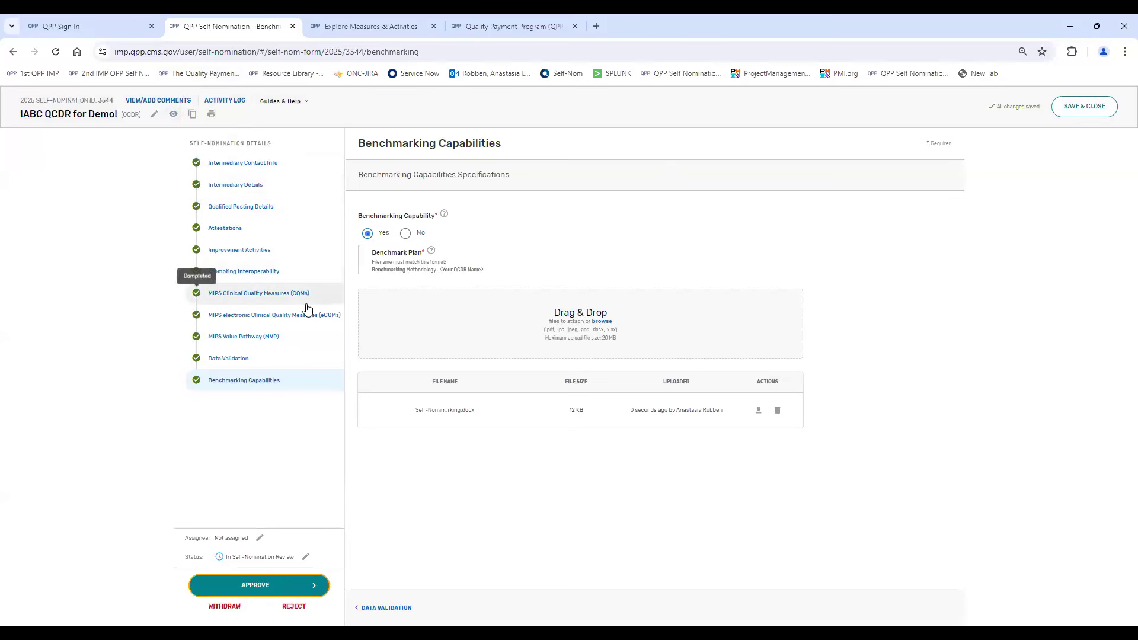
left_click(1069, 113)
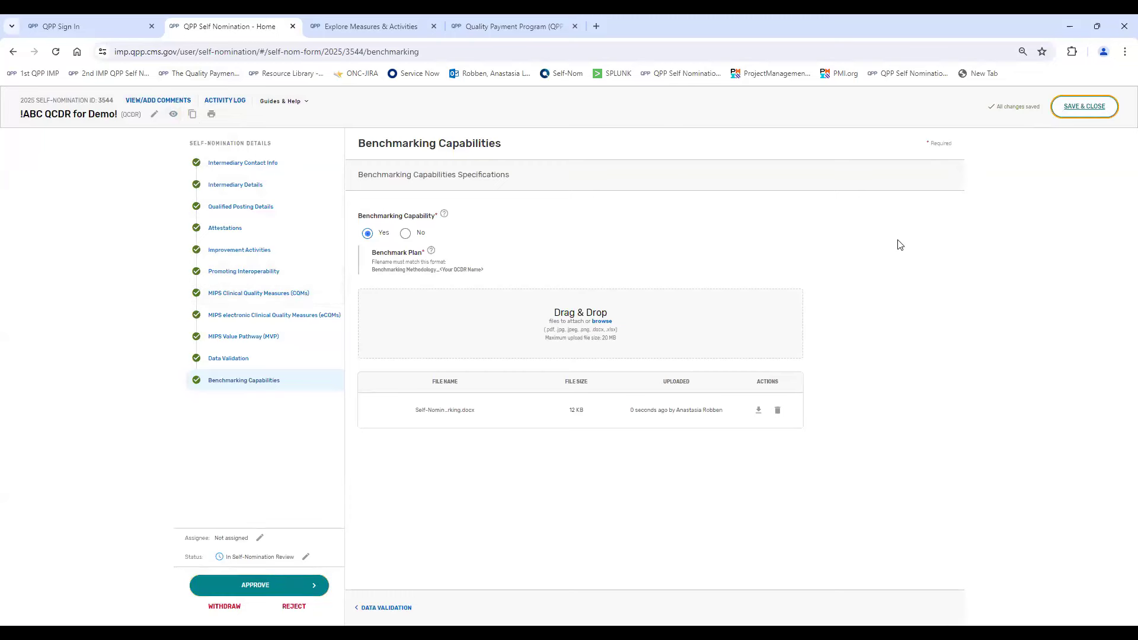
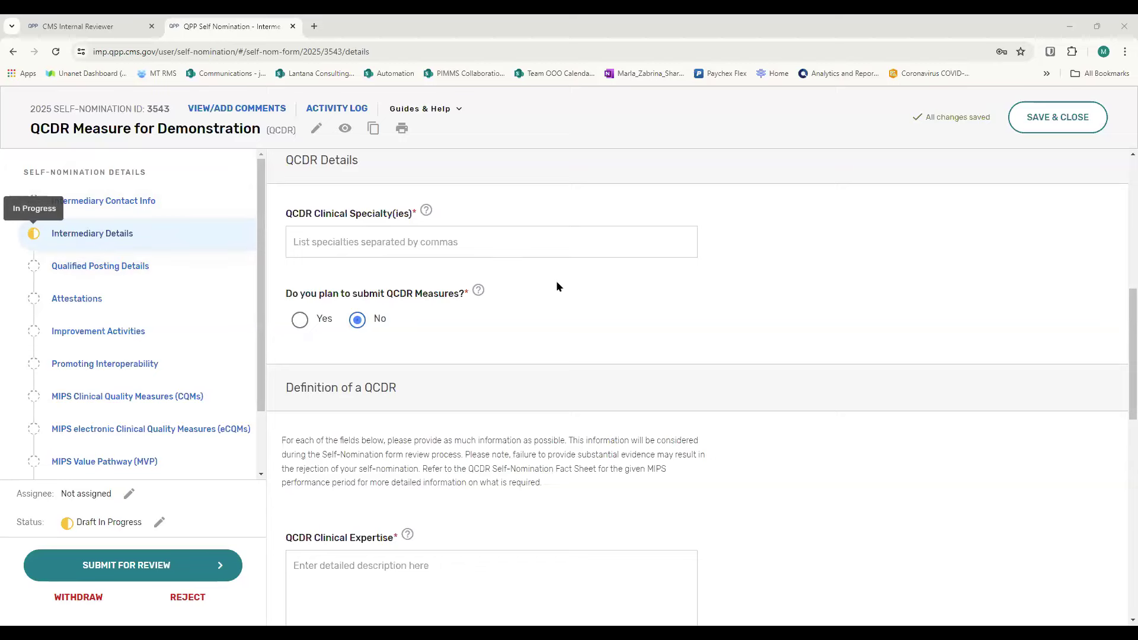
- Set the plan to submit QCDR Measures to Yes in Intermediary Details and open the QCDR Measures section
scroll(557, 287, "down", 12)
scroll(557, 287, "up", 5)
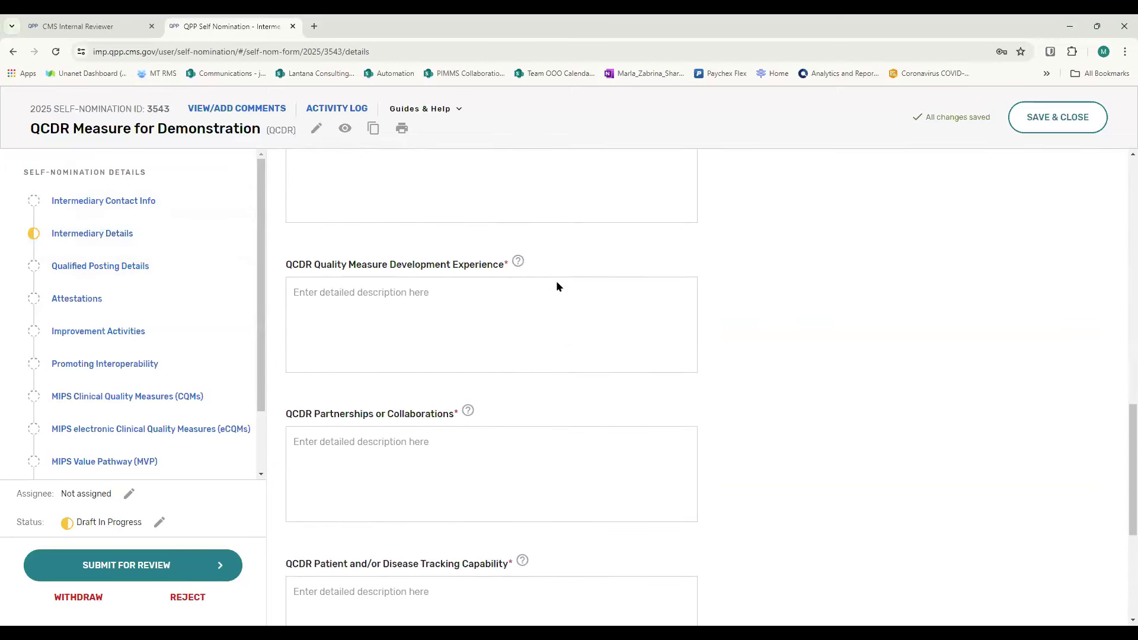
scroll(556, 286, "up", 8)
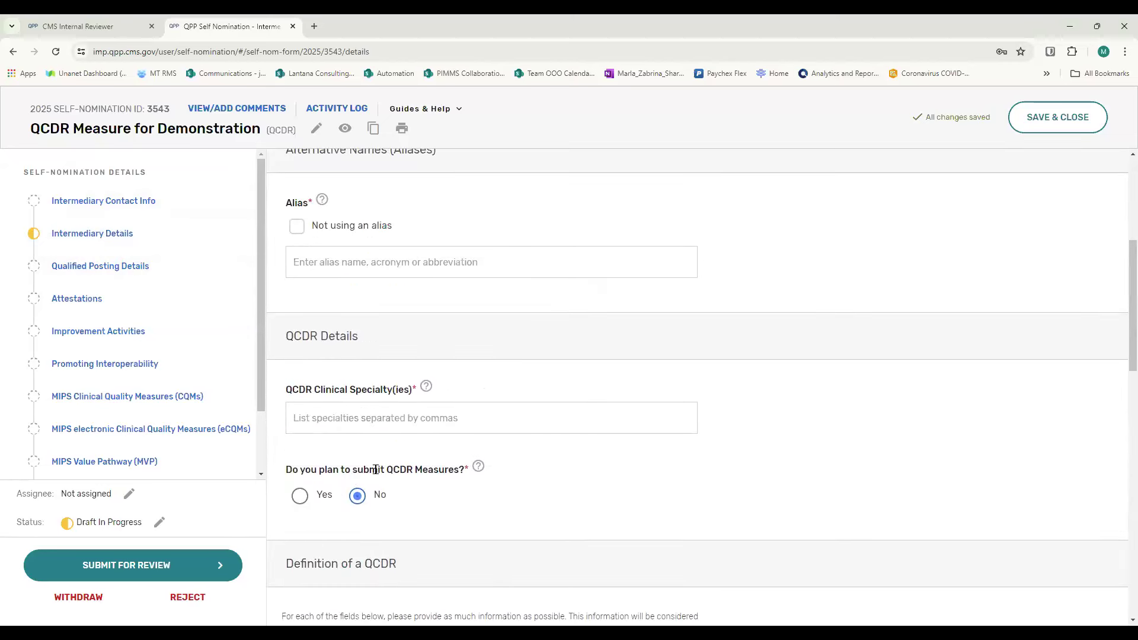
mouse_move(487, 476)
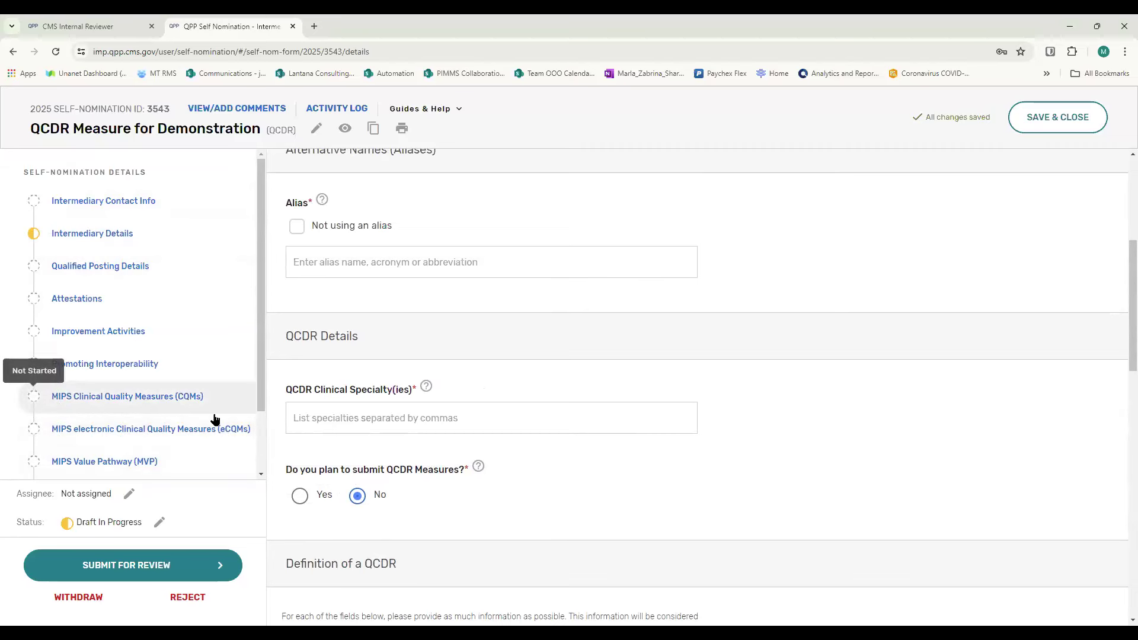
left_click(299, 496)
scroll(145, 395, "down", 3)
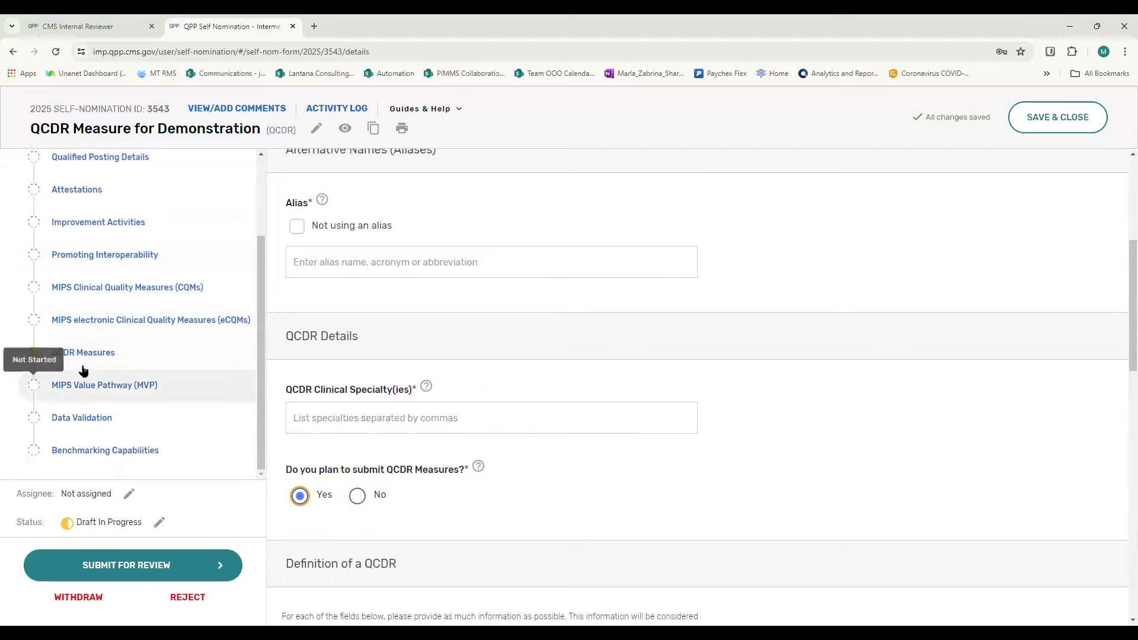
left_click(81, 354)
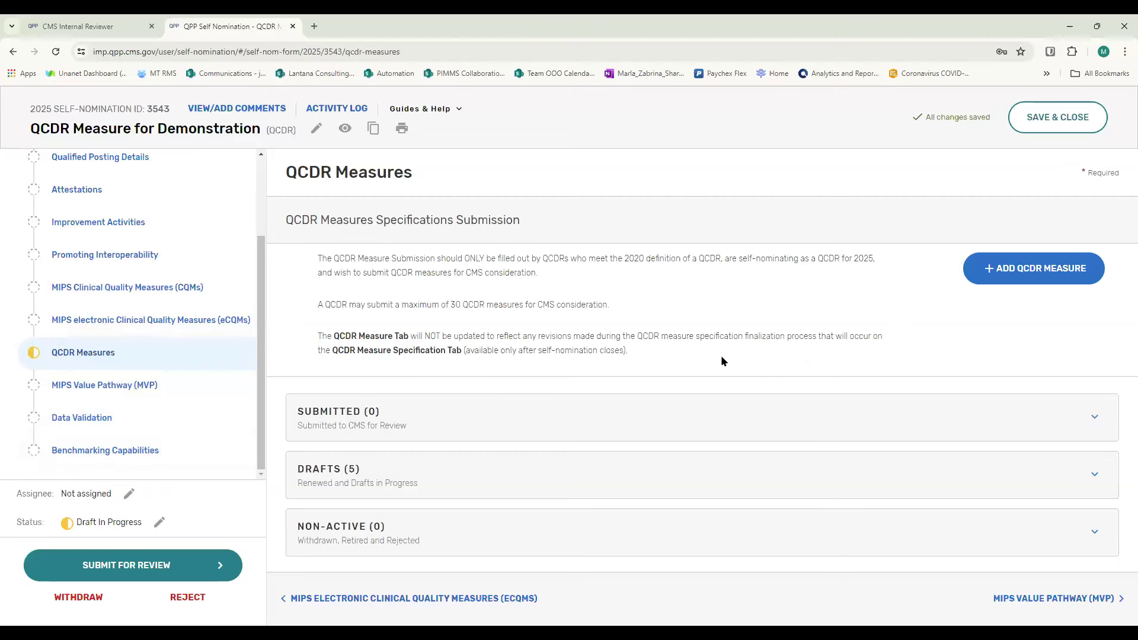
- Expand the draft QCDR measures and open the one named Demonstration measure for editing
left_click(1093, 481)
scroll(711, 442, "down", 2)
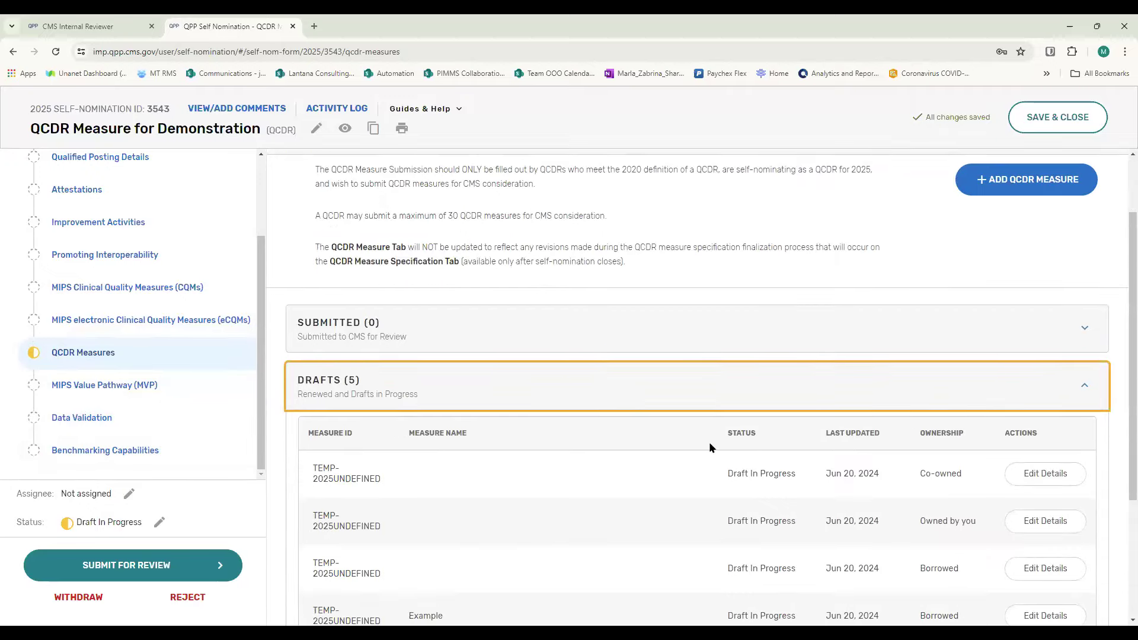
scroll(590, 474, "down", 2)
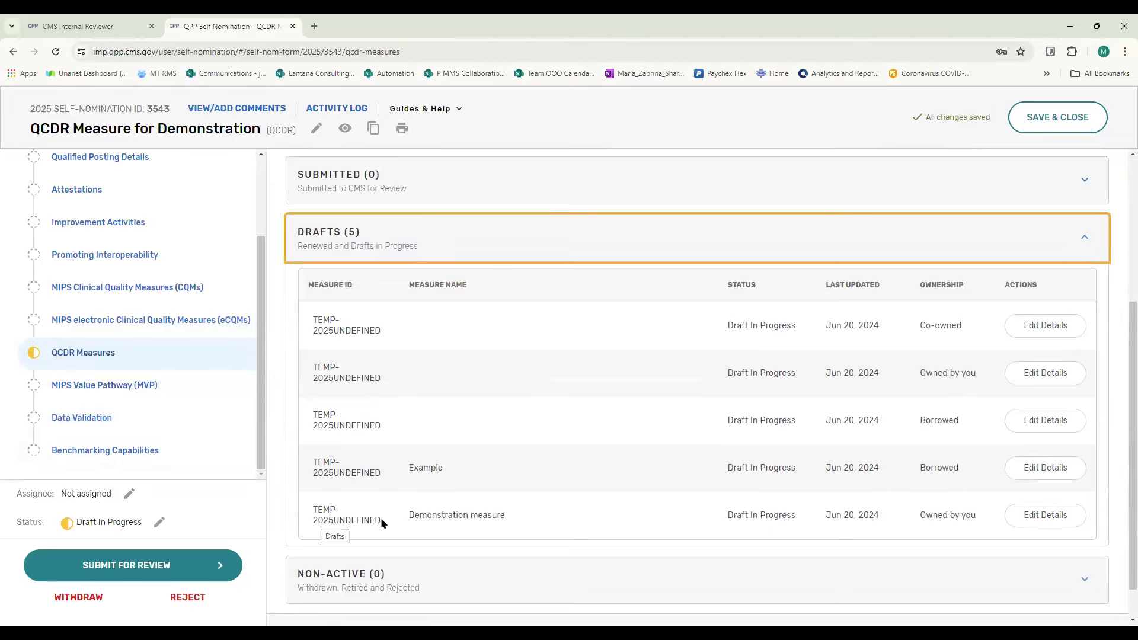
left_click(1045, 515)
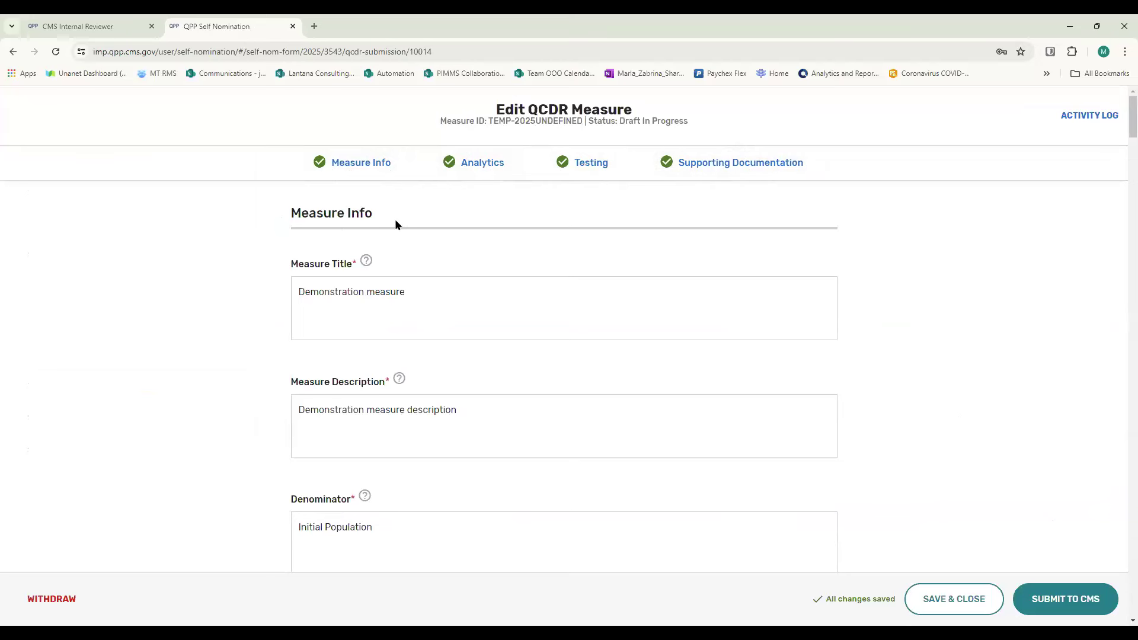
- Examine the Measure Info fields from Measure Title and Description through Denominator, Numerator, exclusions and exceptions
scroll(396, 222, "down", 1)
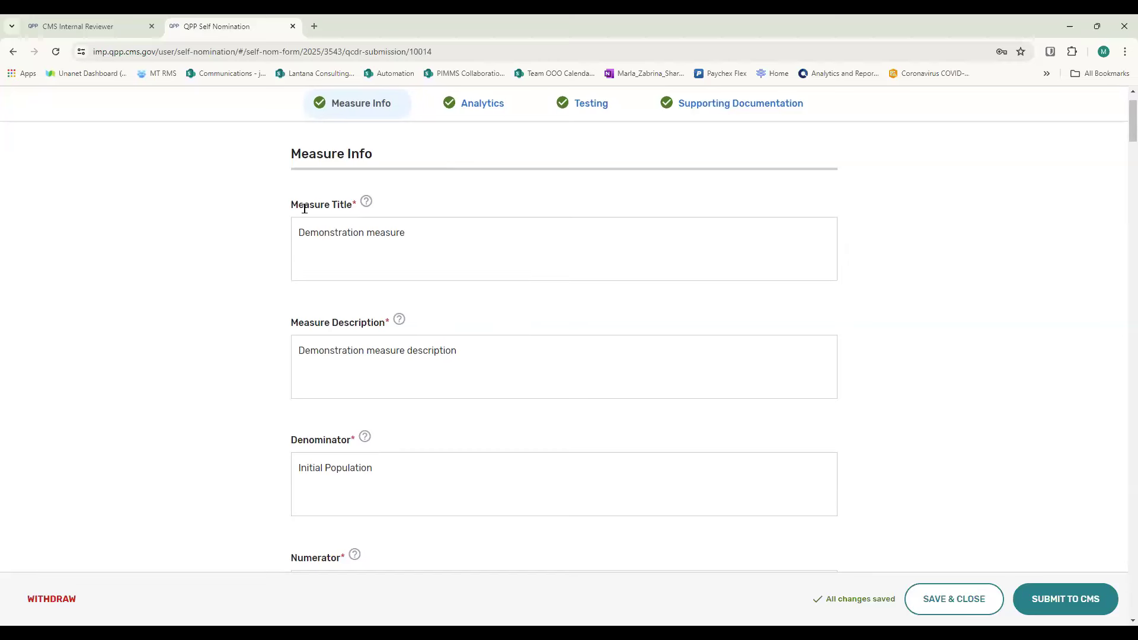
mouse_move(354, 211)
scroll(392, 240, "down", 2)
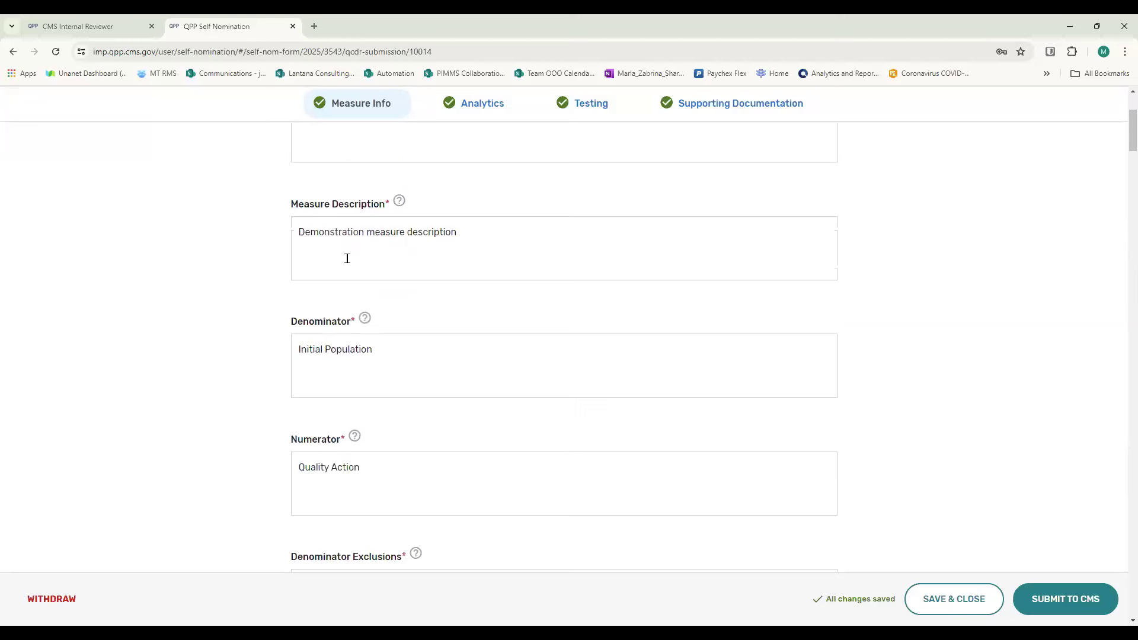
scroll(347, 258, "down", 2)
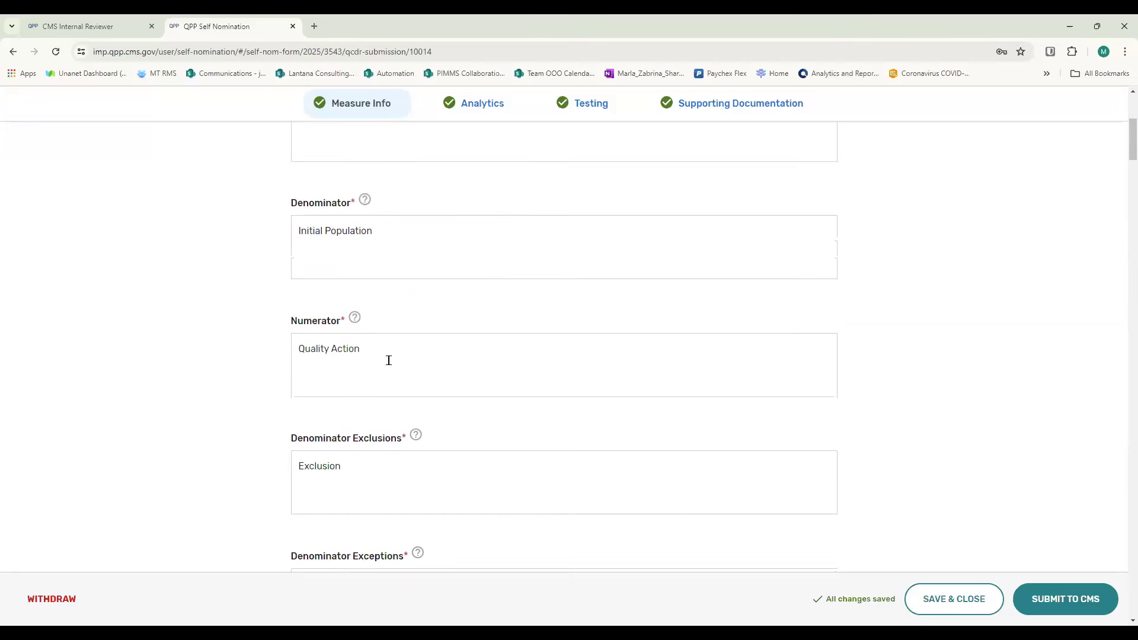
scroll(386, 358, "down", 2)
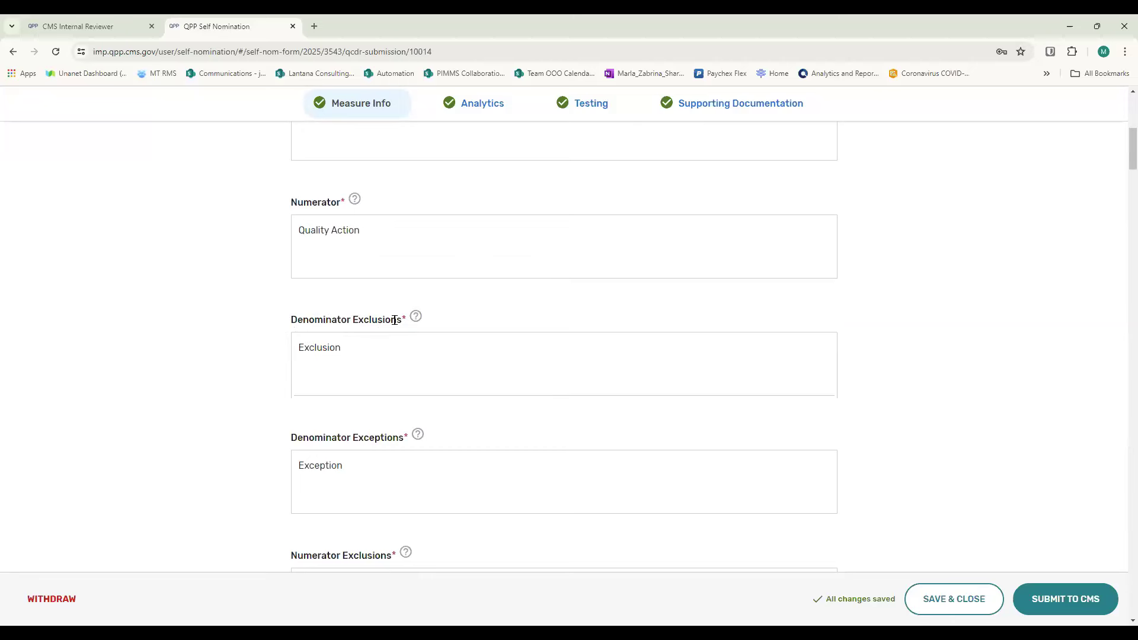
mouse_move(402, 326)
left_click(360, 351)
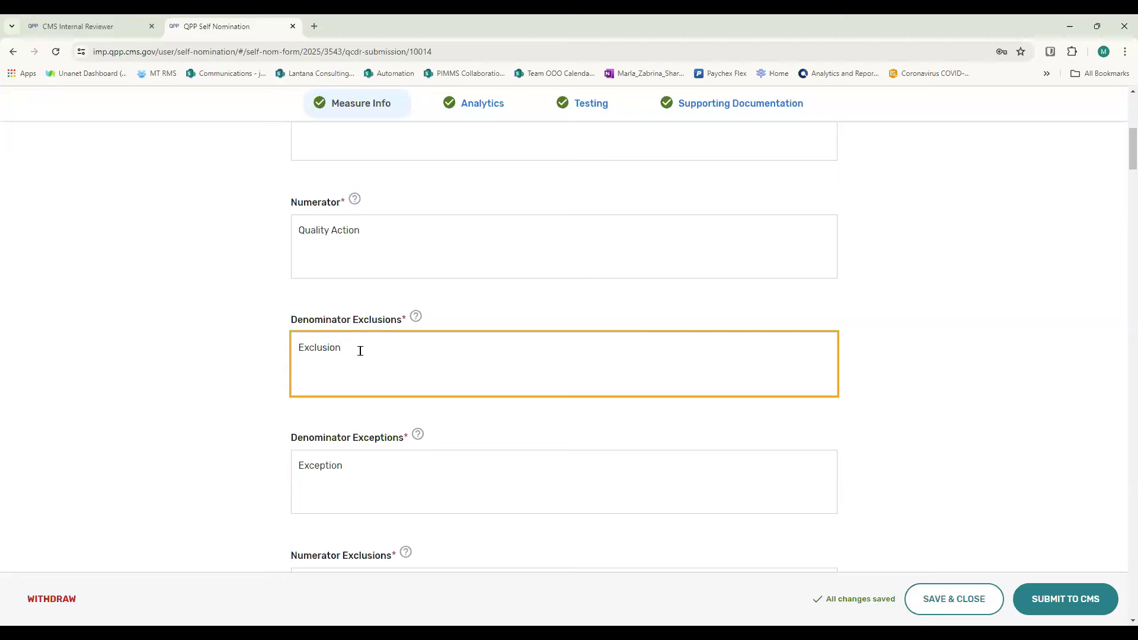
scroll(360, 350, "down", 3)
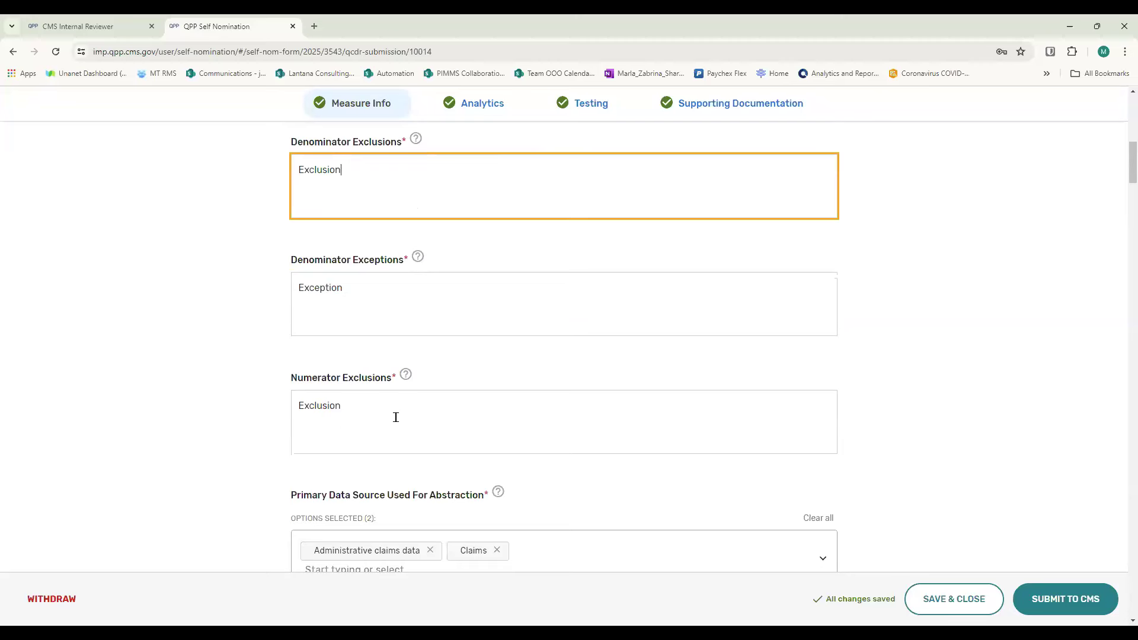
scroll(396, 415, "down", 3)
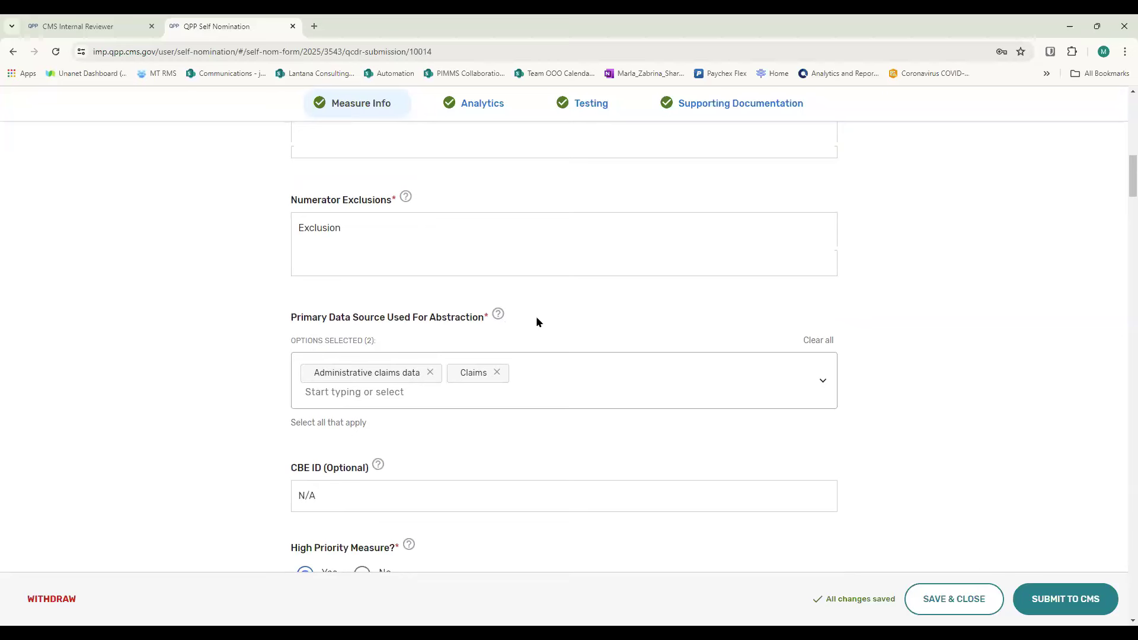
- Clear all primary data sources used for abstraction and reselect Administrative claims data and Claims
scroll(536, 322, "down", 1)
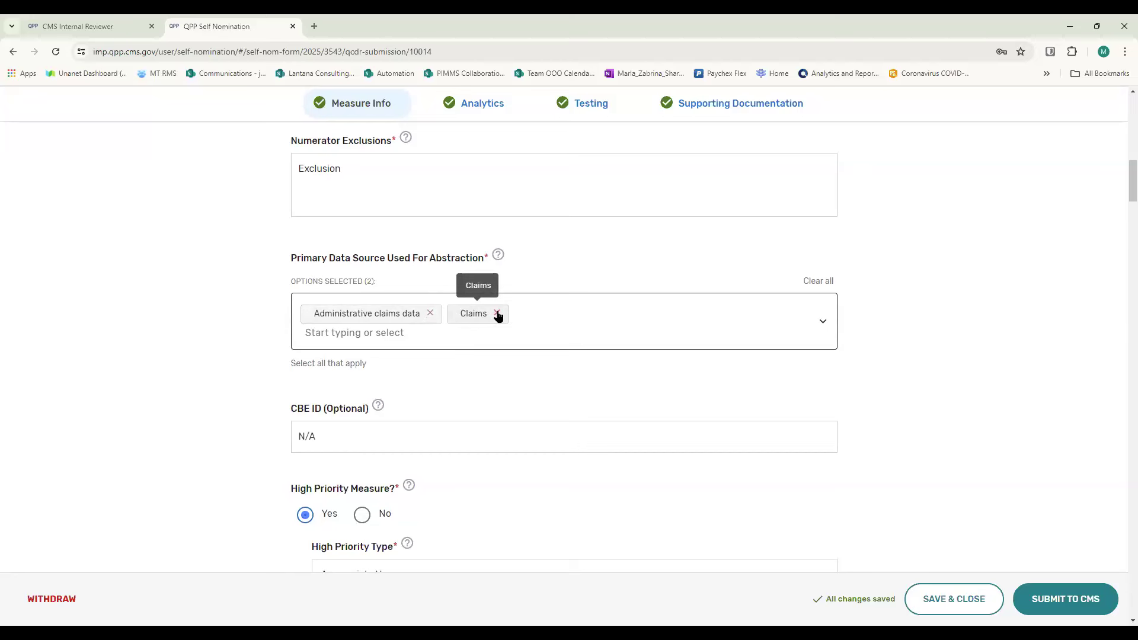
left_click(814, 283)
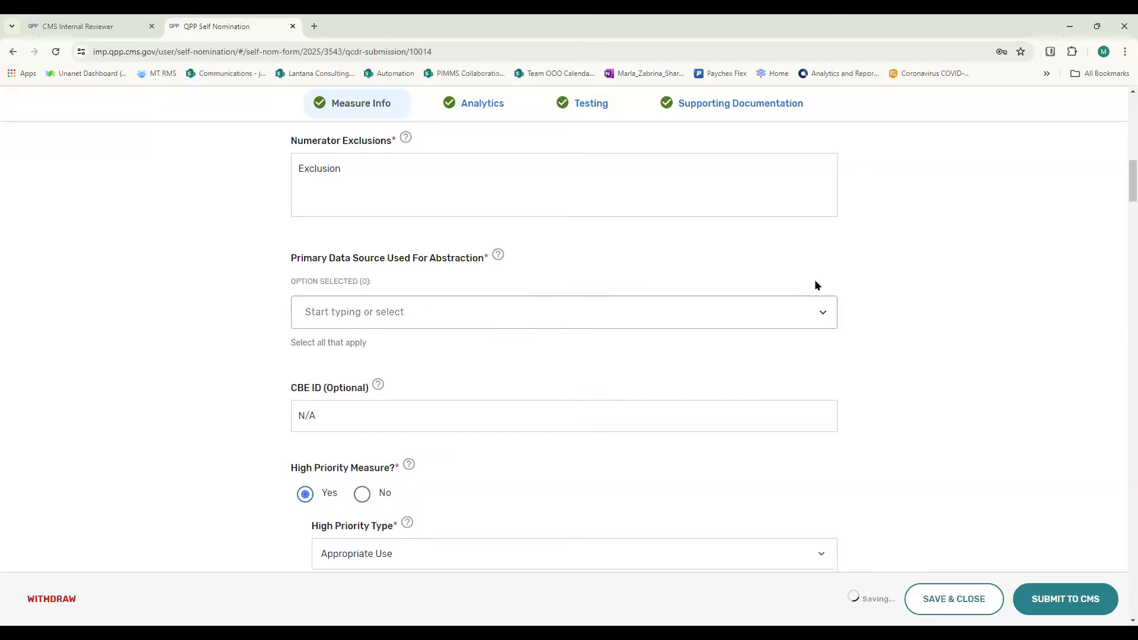
left_click(825, 317)
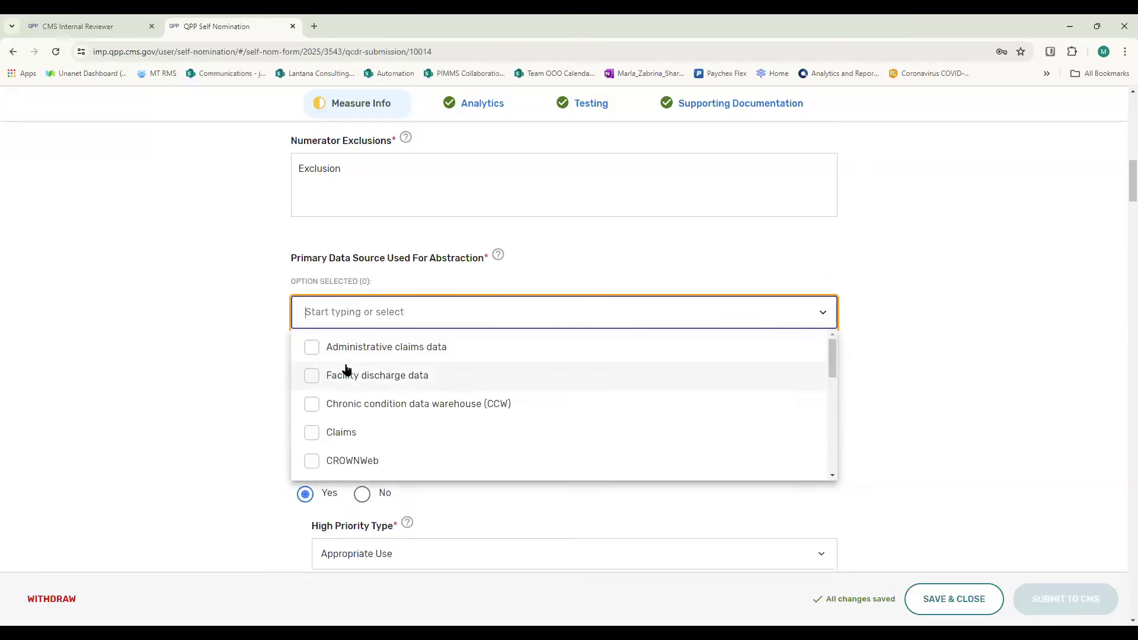
left_click(313, 347)
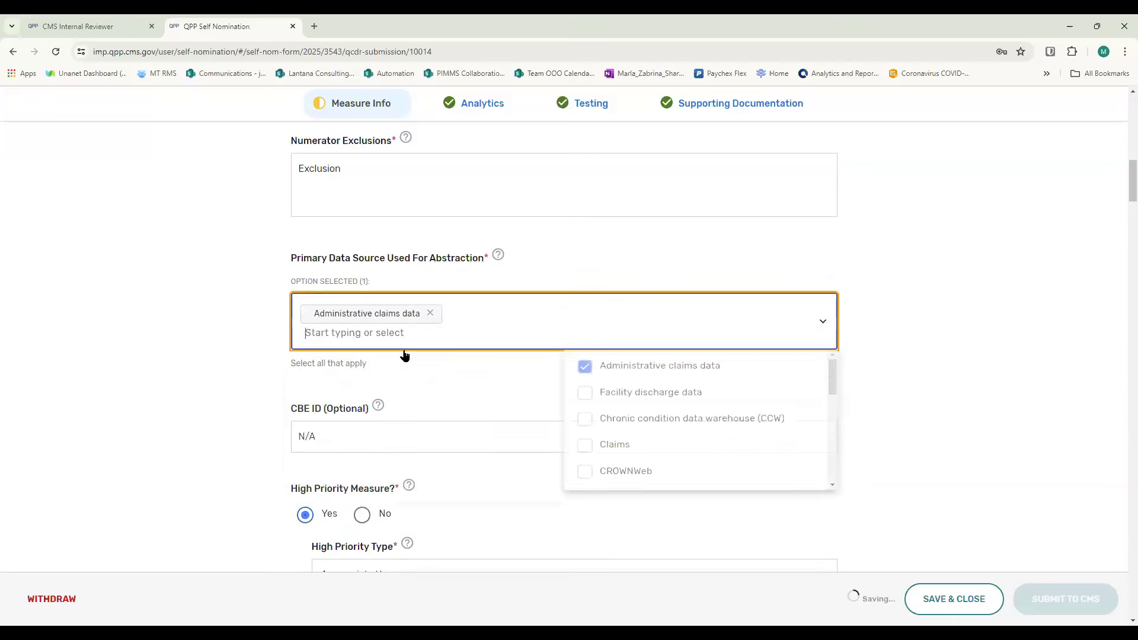
left_click(311, 454)
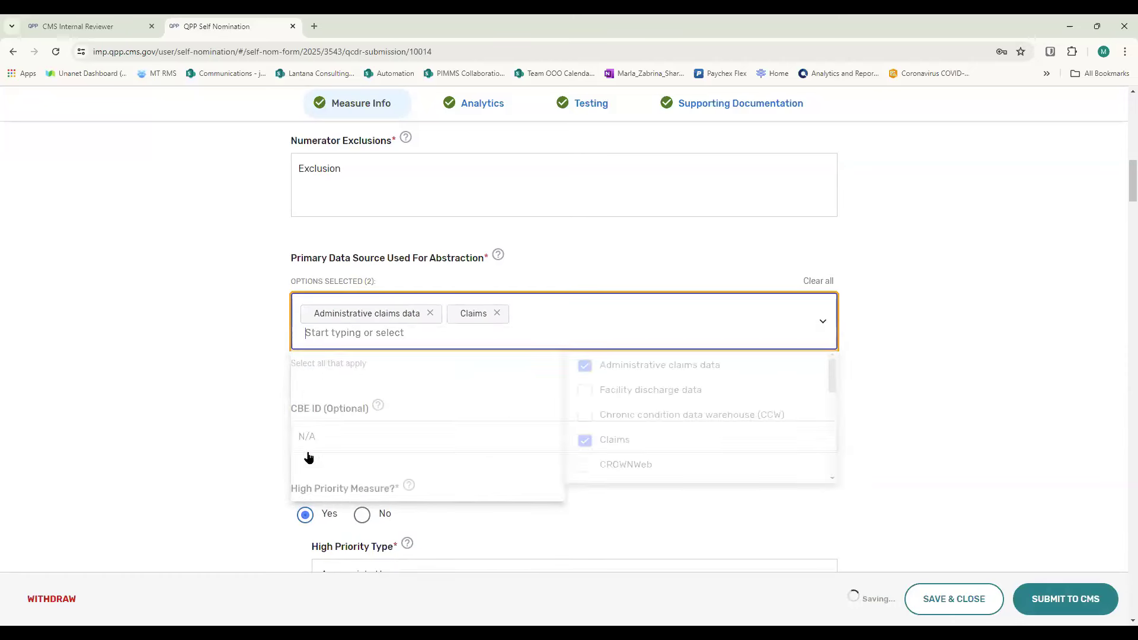
left_click(979, 392)
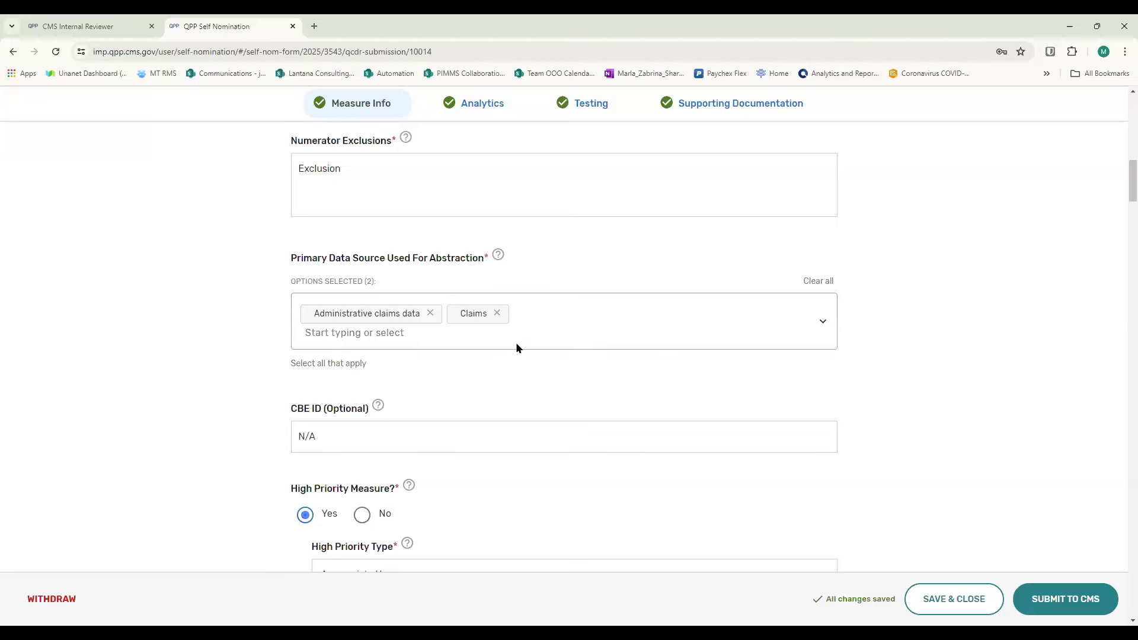
- Look through the options available for Primary Data Source Used For Abstraction
left_click(827, 320)
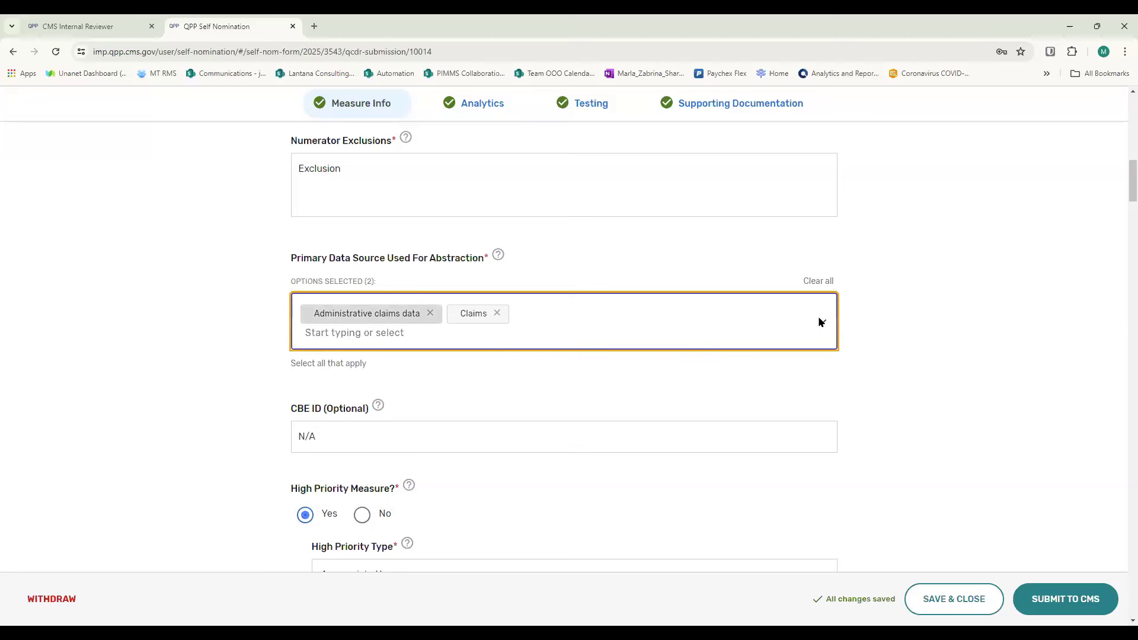
left_click(432, 337)
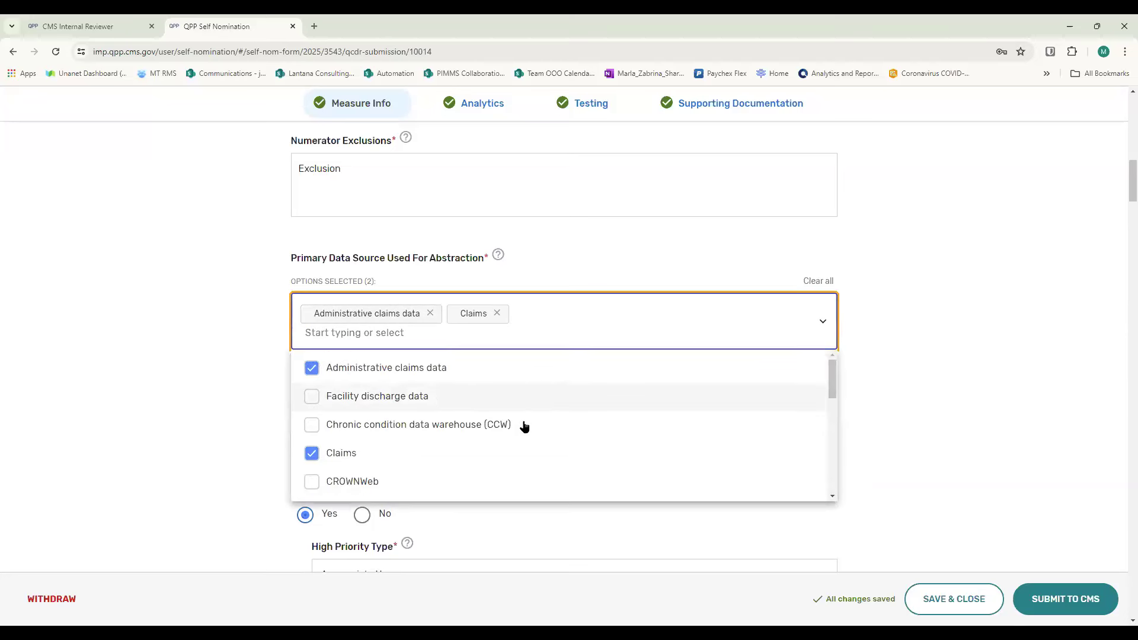
scroll(402, 424, "down", 3)
scroll(519, 409, "up", 2)
scroll(520, 409, "up", 2)
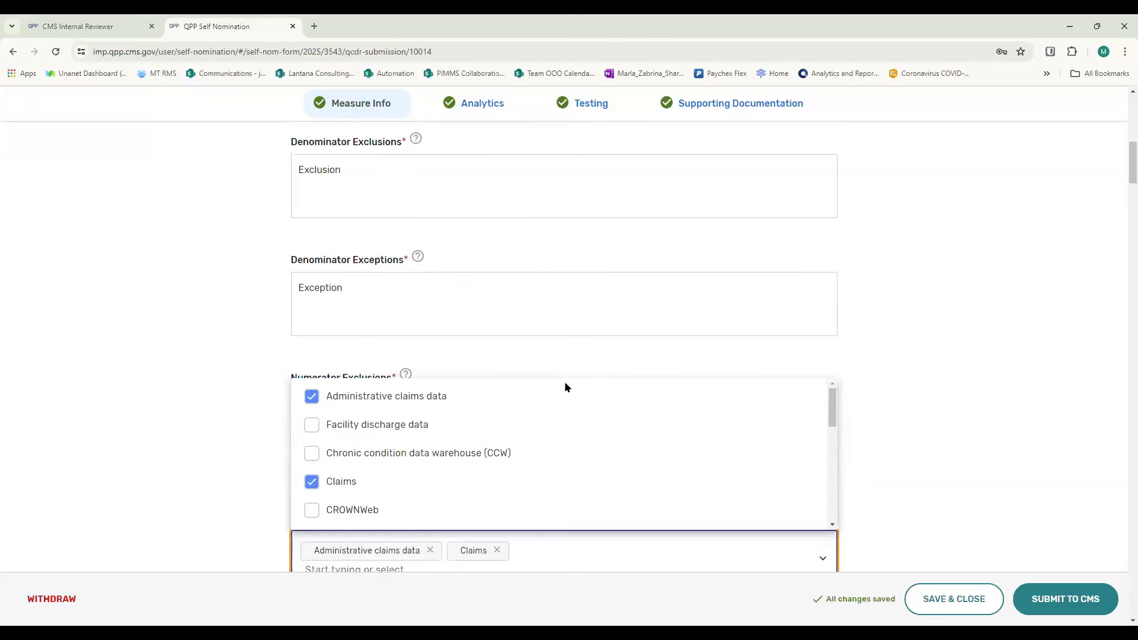
scroll(938, 326, "down", 2)
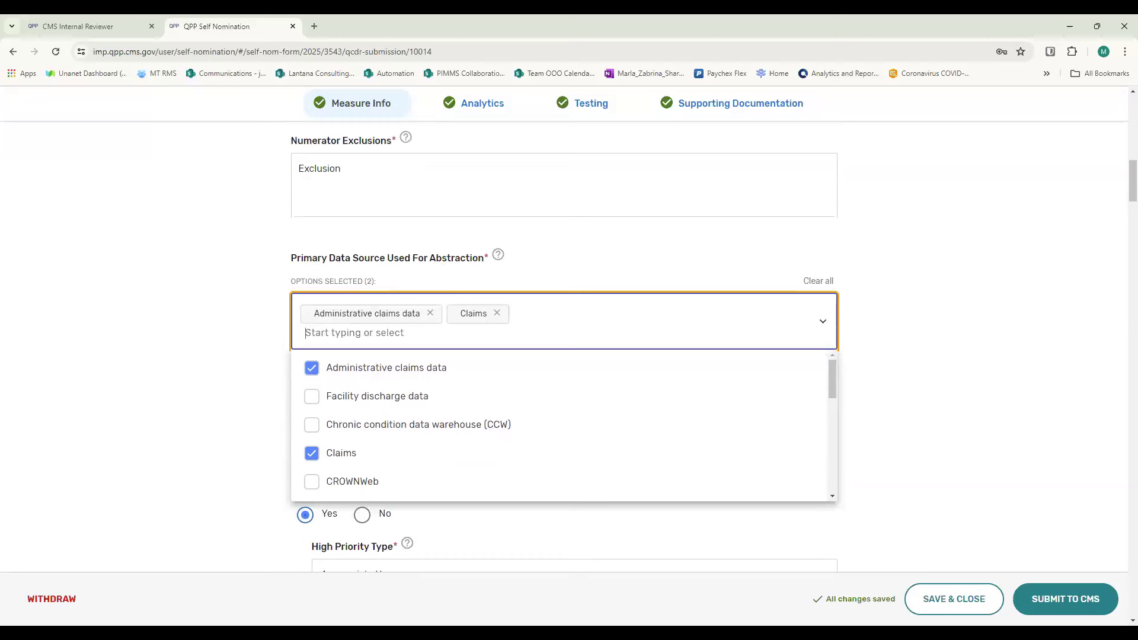
left_click(158, 272)
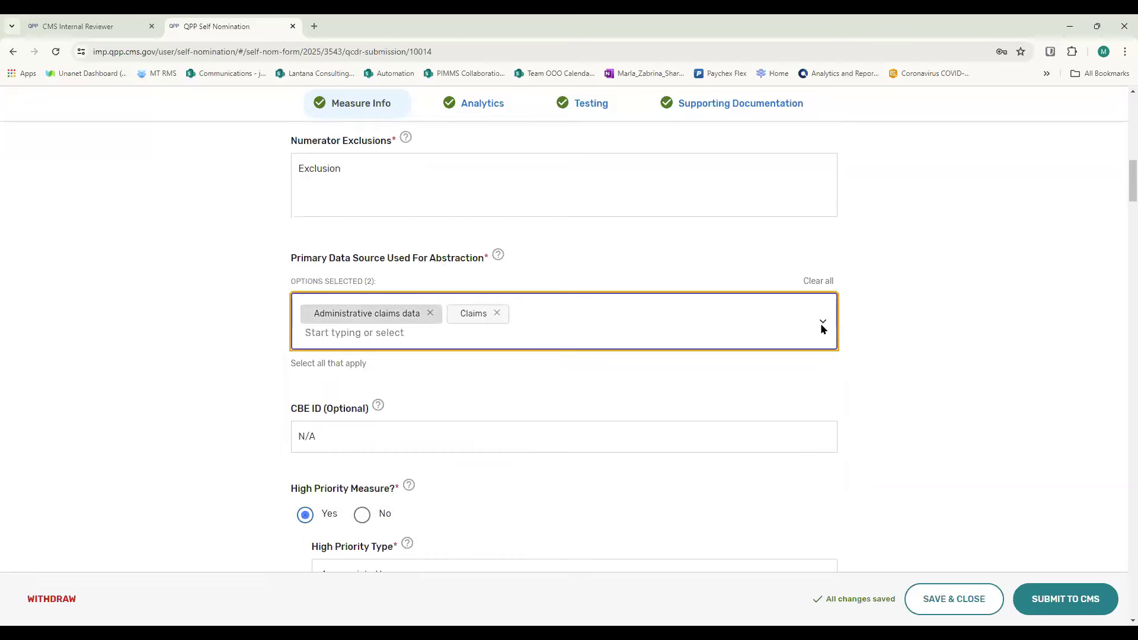
- Add Other as a primary data source to check its additional information field, and remove Other again
left_click(364, 336)
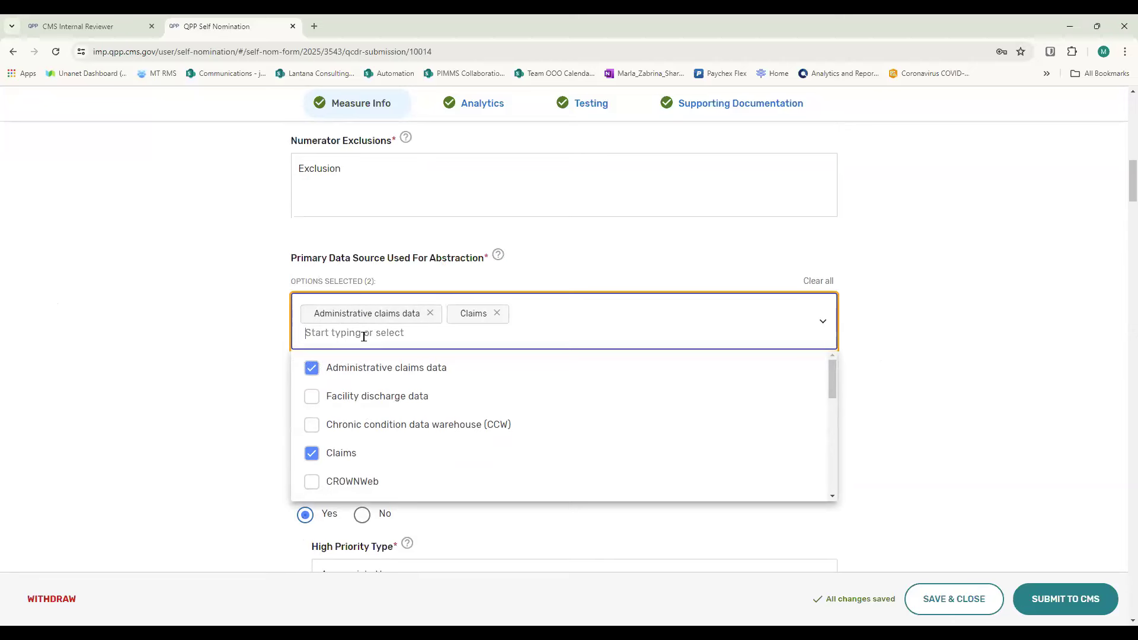
scroll(373, 376, "down", 8)
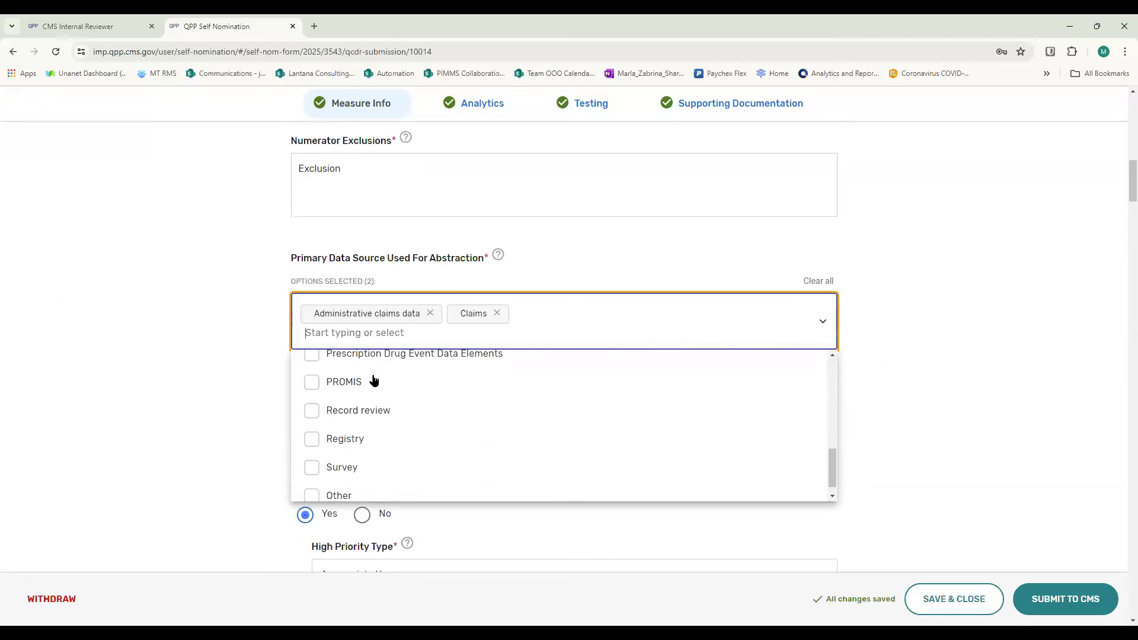
left_click(309, 481)
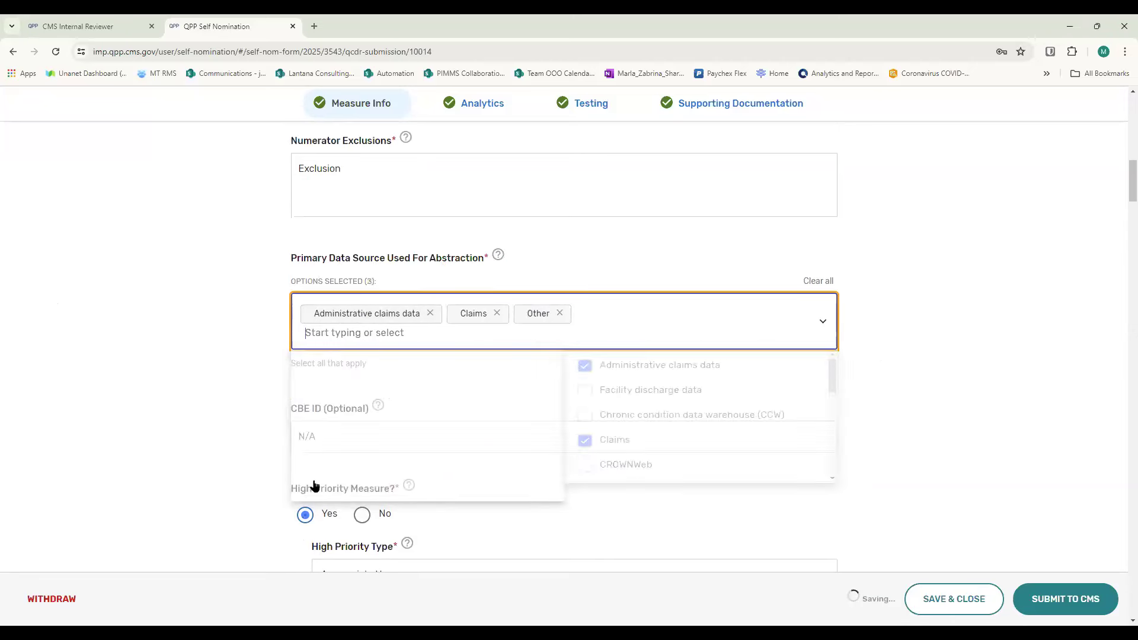
scroll(393, 437, "down", 8)
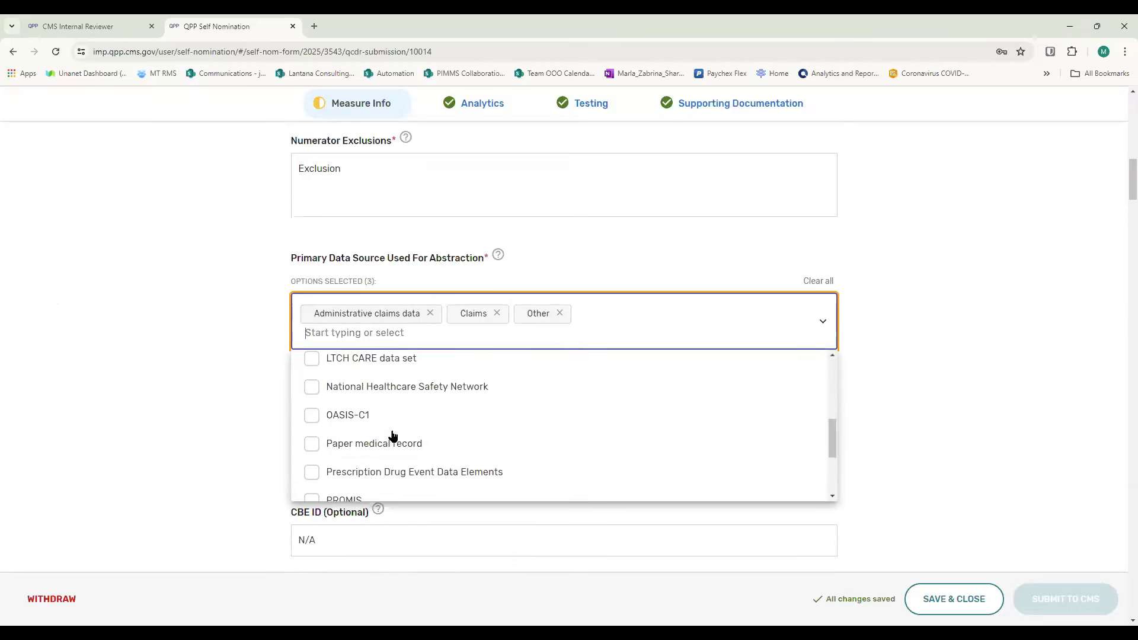
left_click(986, 426)
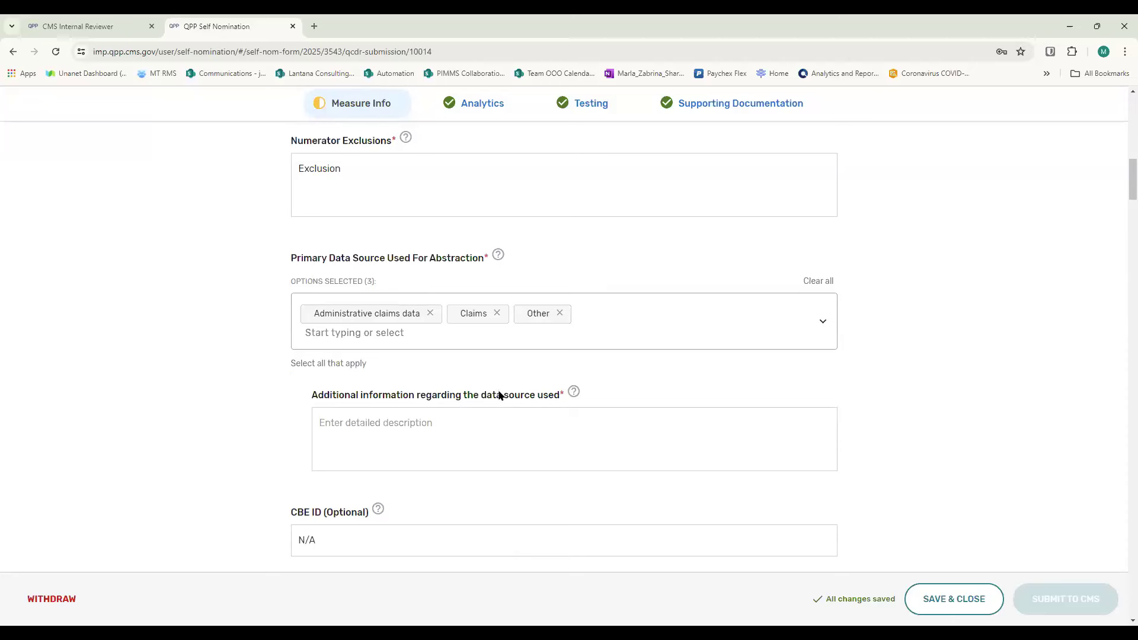
mouse_move(568, 403)
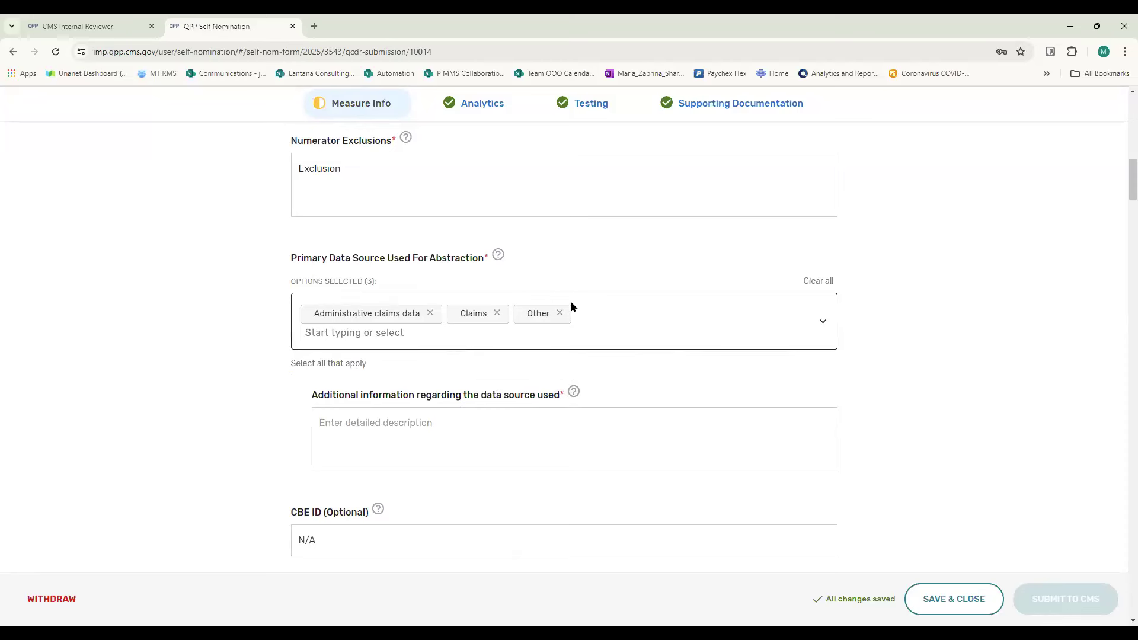
left_click(559, 313)
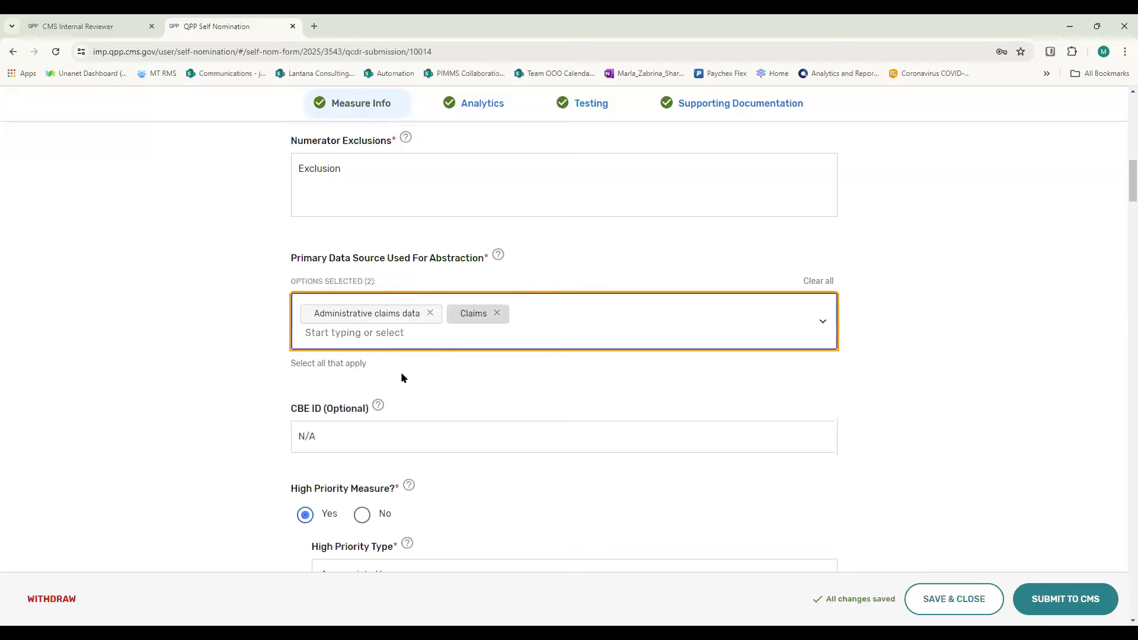
- Switch High Priority Measure to No and back to Yes, and reselect Appropriate Use as the High Priority Type
scroll(446, 317, "down", 2)
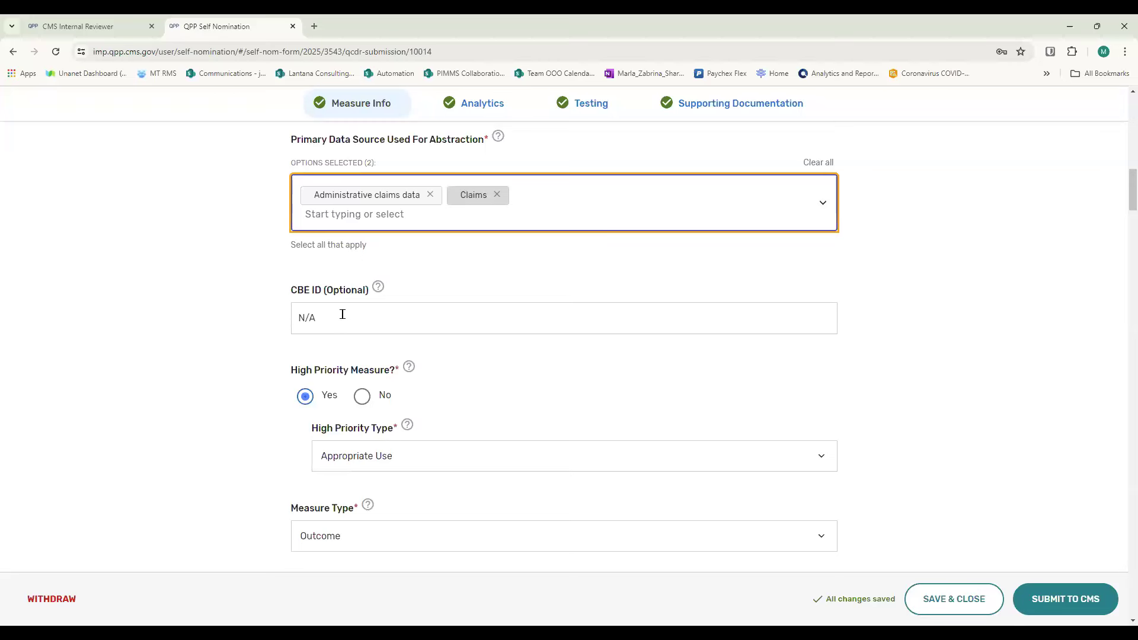
scroll(342, 315, "down", 2)
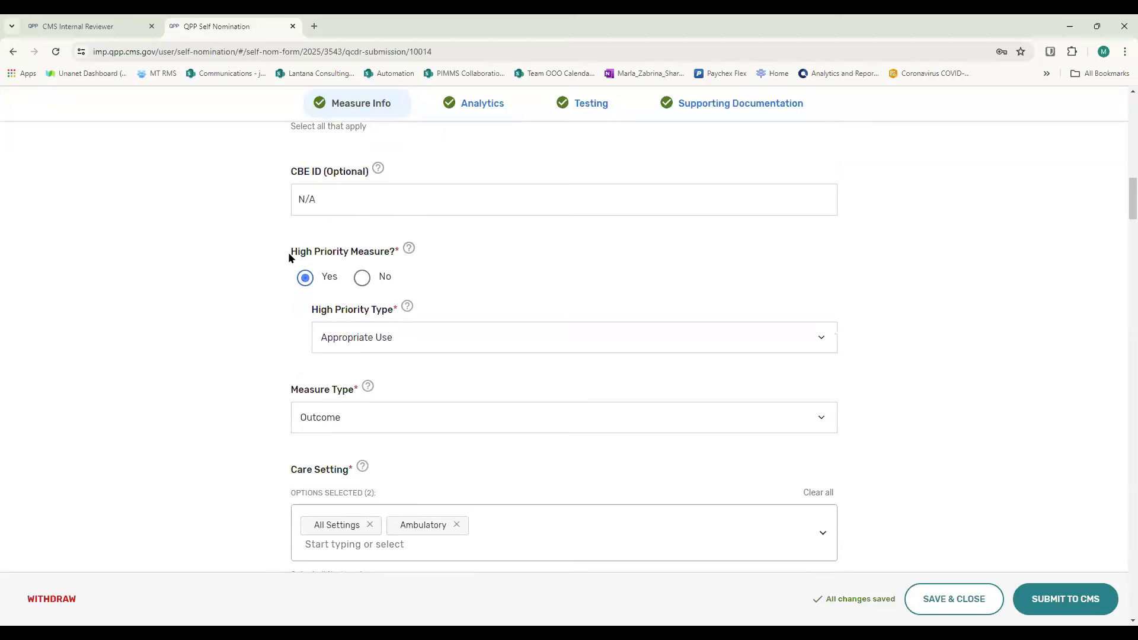
left_click(361, 278)
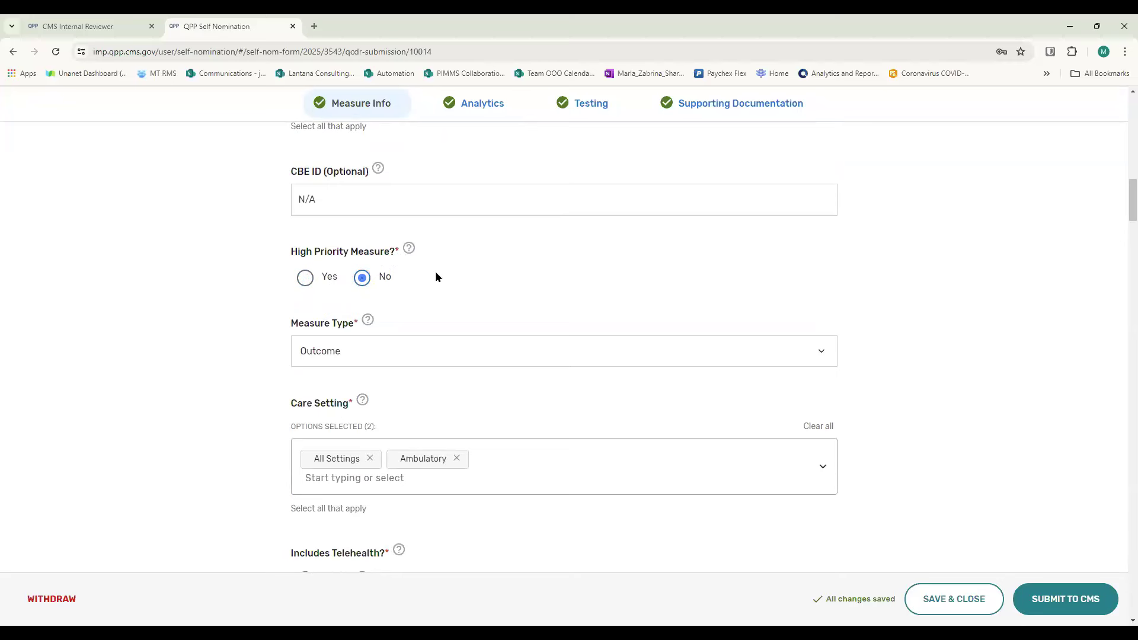
left_click(306, 280)
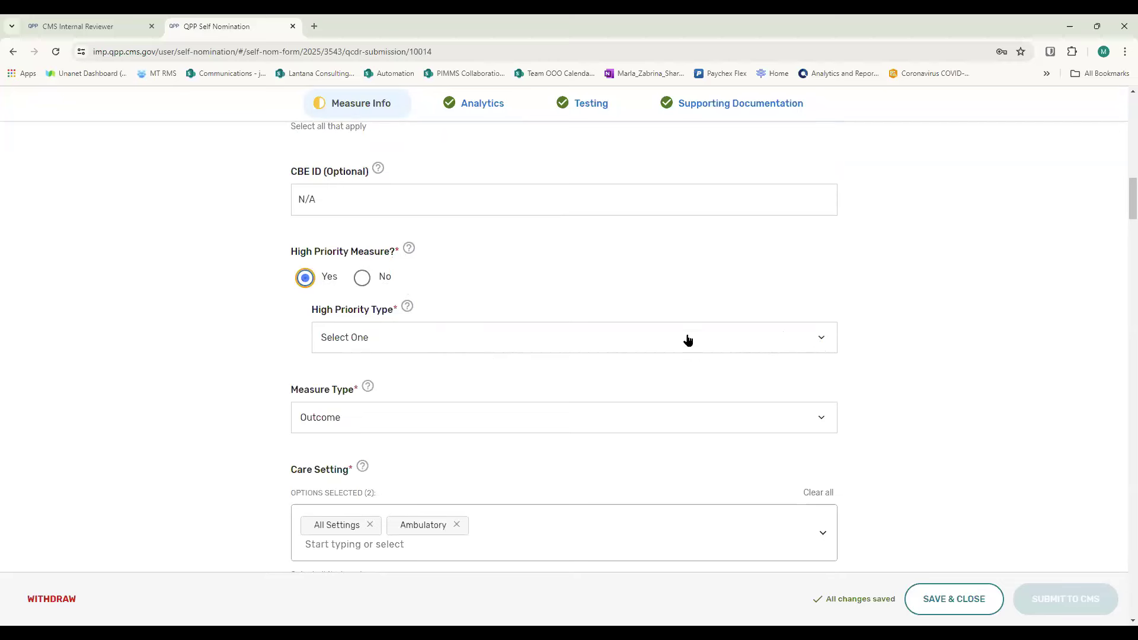
left_click(823, 344)
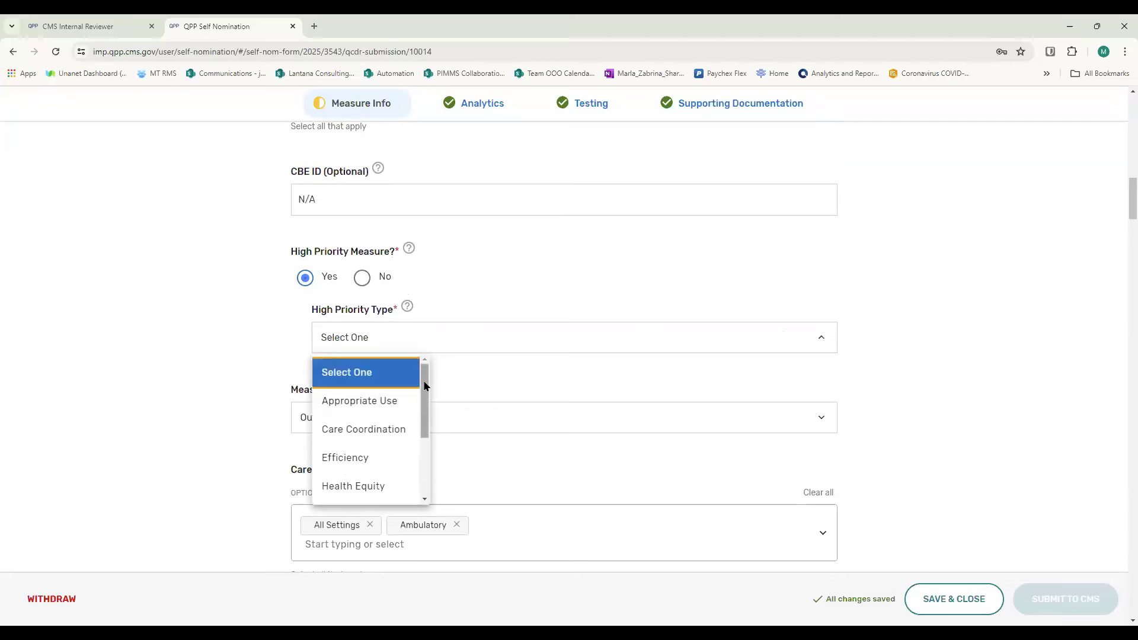
left_click_drag(424, 386, 428, 450)
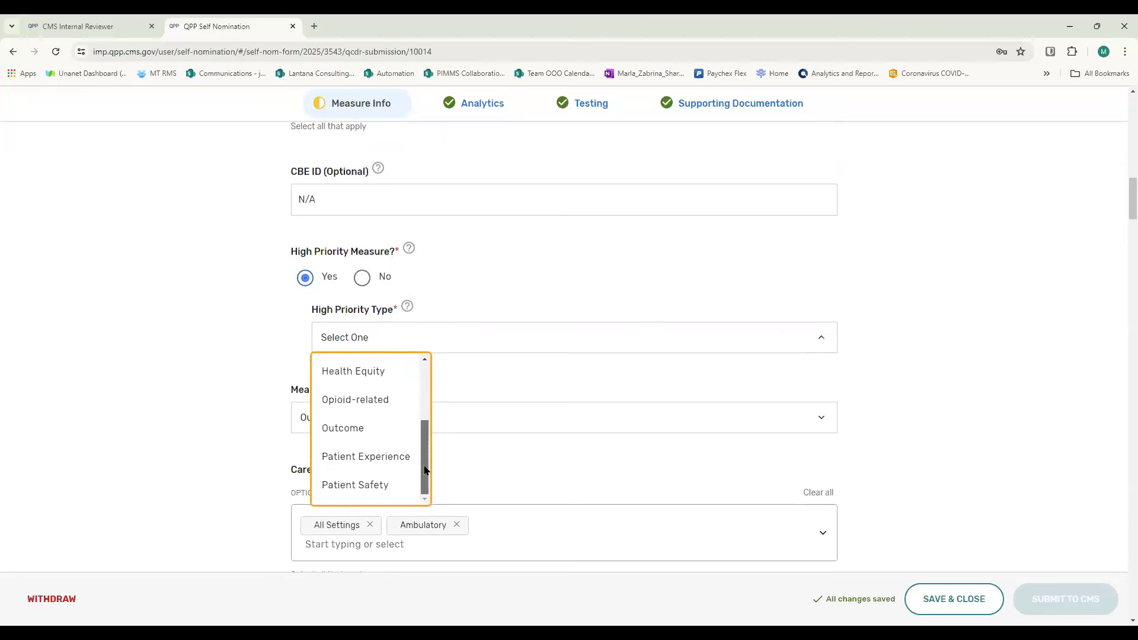
left_click_drag(425, 437, 426, 351)
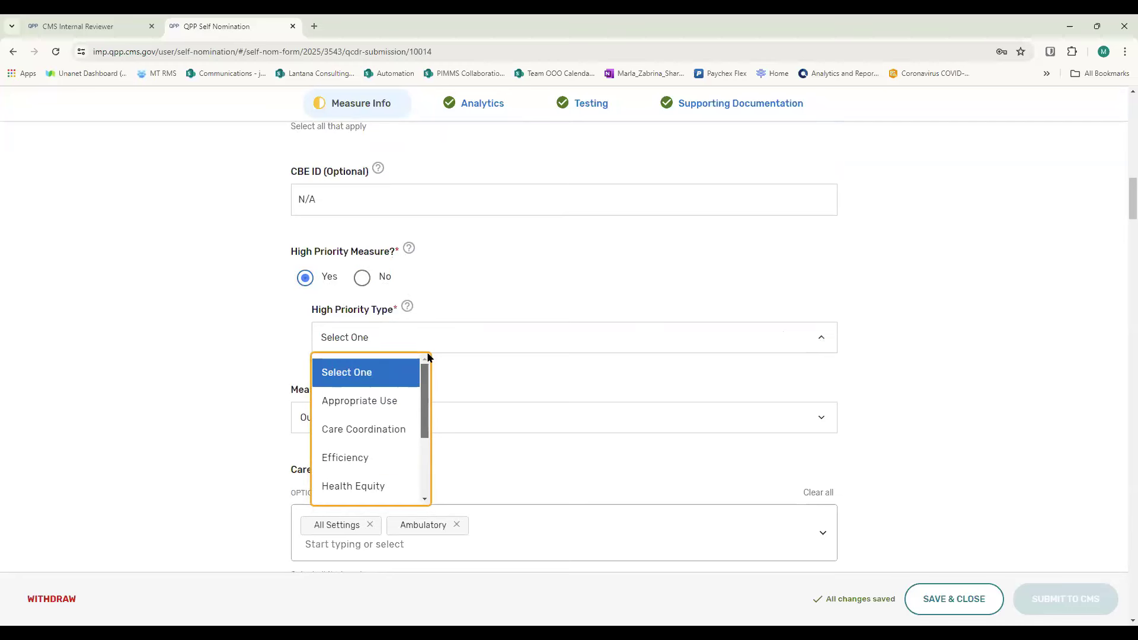
left_click(363, 401)
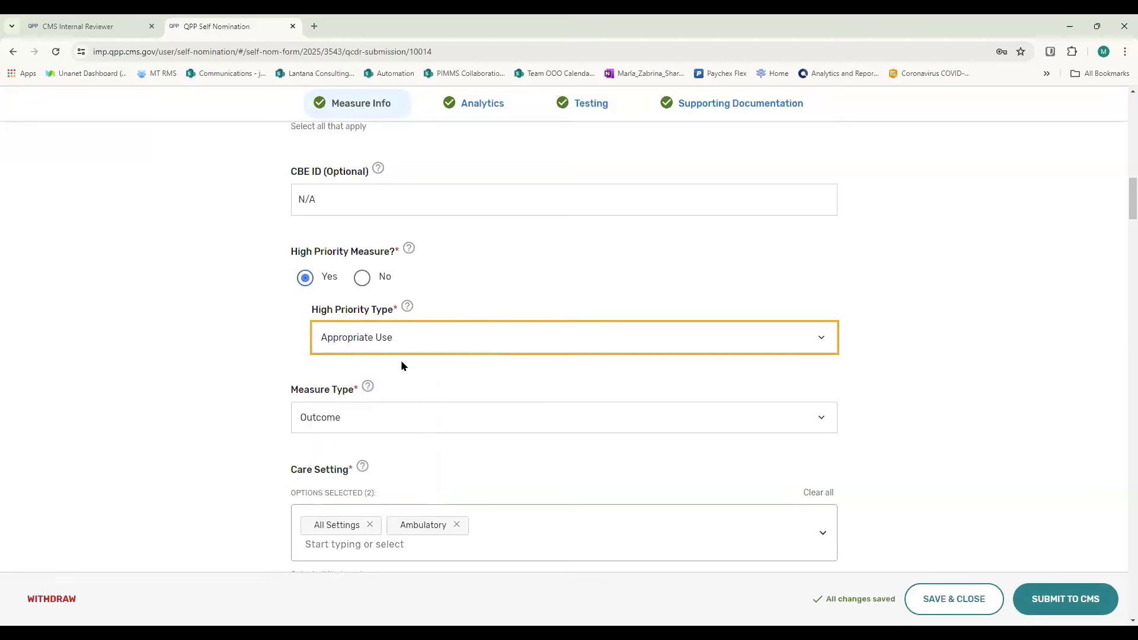
- Set the Measure Type to Patient Engagement/Experience
scroll(400, 365, "down", 2)
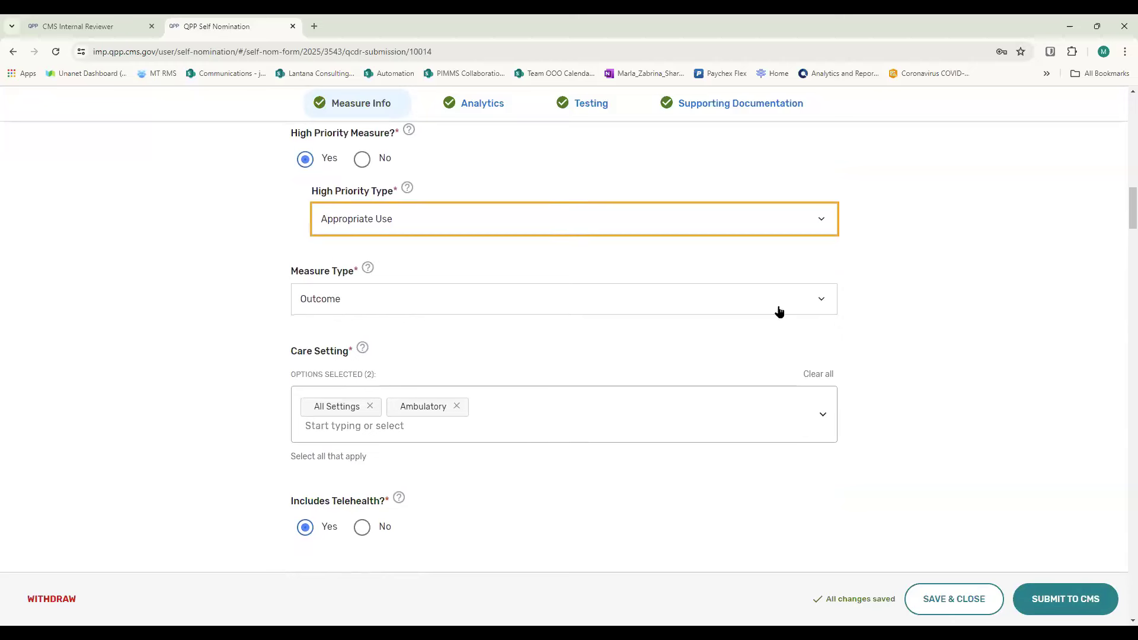
left_click(822, 299)
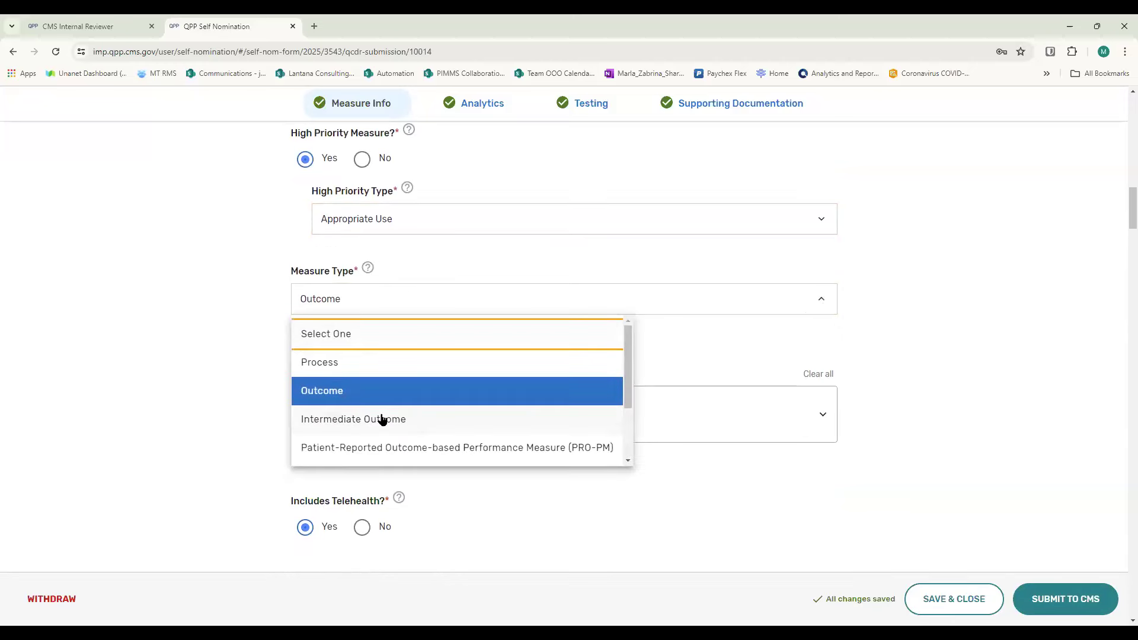
scroll(338, 398, "down", 2)
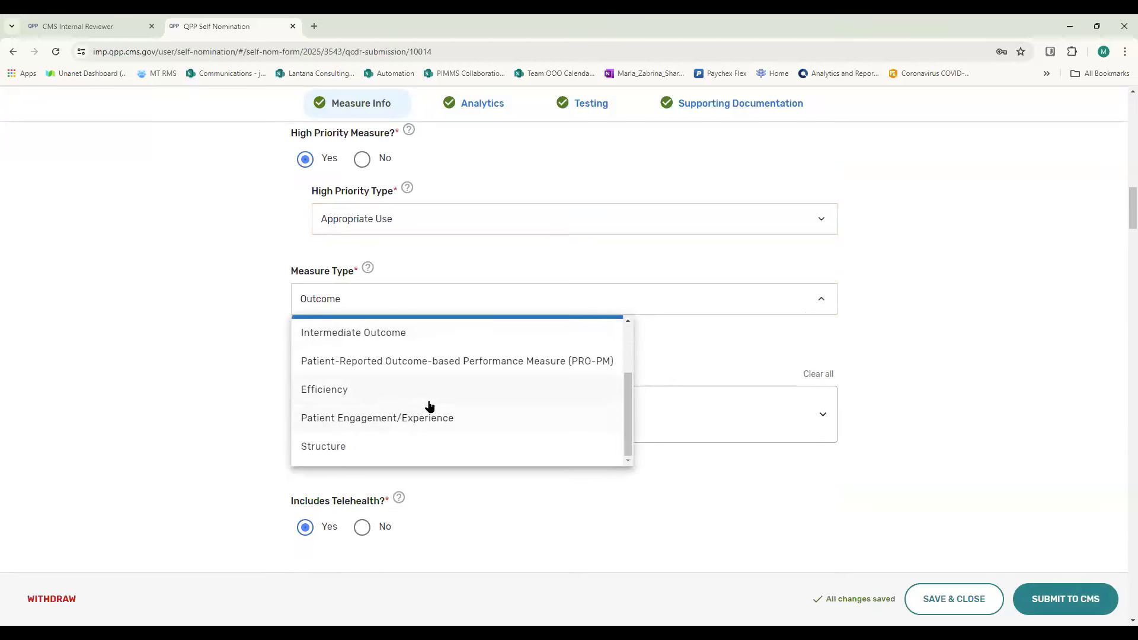
left_click(375, 417)
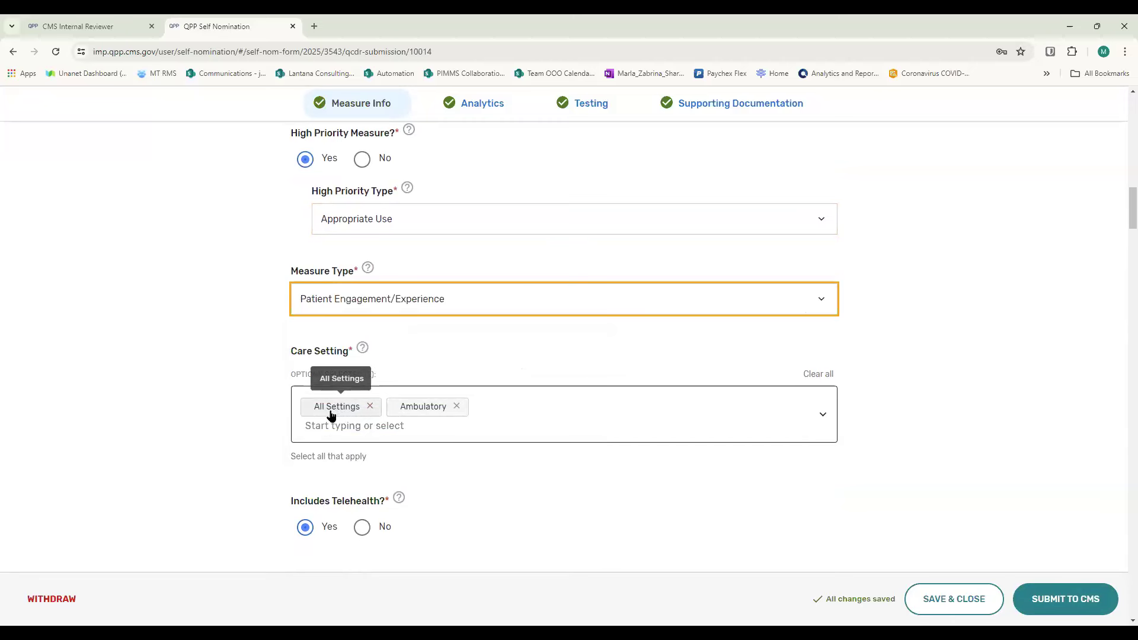
- In Care Setting, remove All Settings and add Ambulatory Care: Urgent Care and Ambulatory Care: Clinician Office/Clinic
left_click(372, 431)
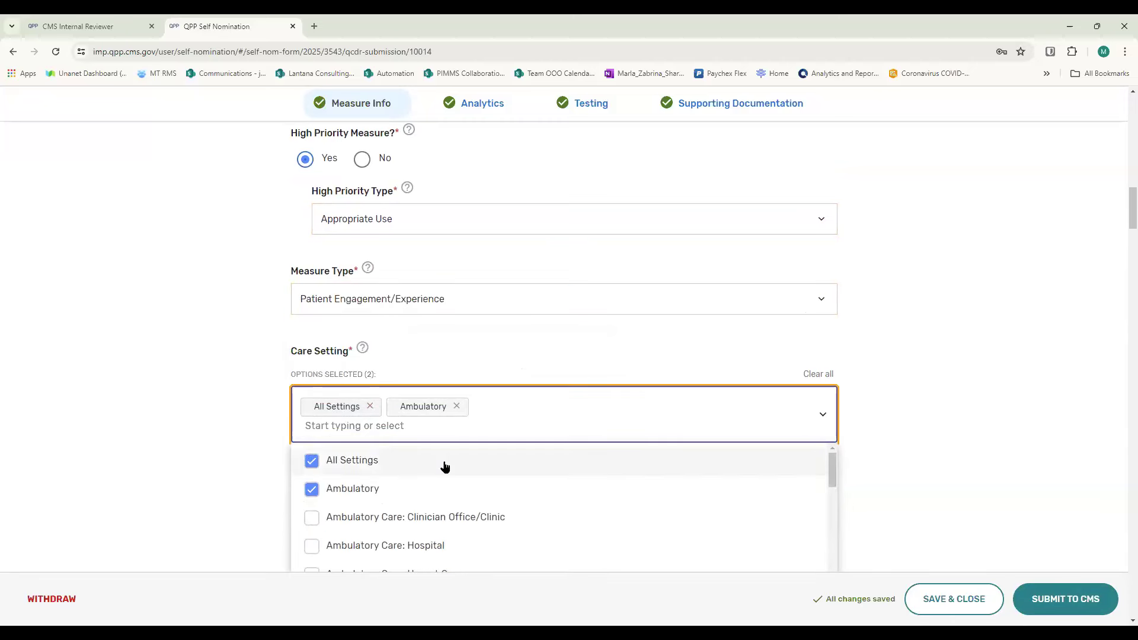
scroll(445, 468, "down", 1)
scroll(330, 505, "up", 1)
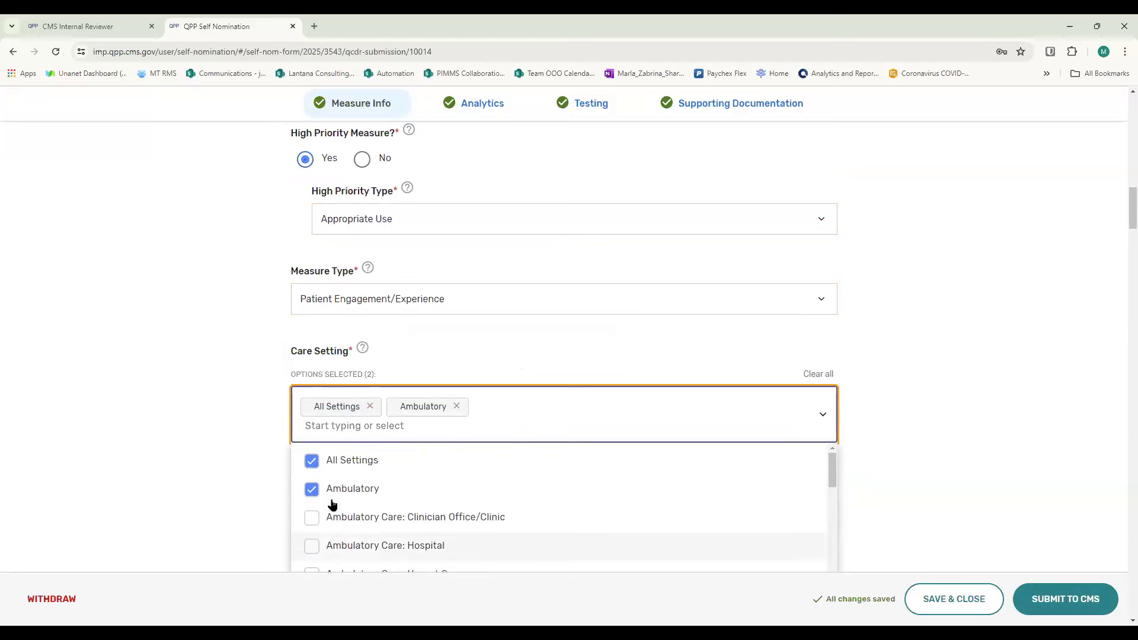
left_click(310, 462)
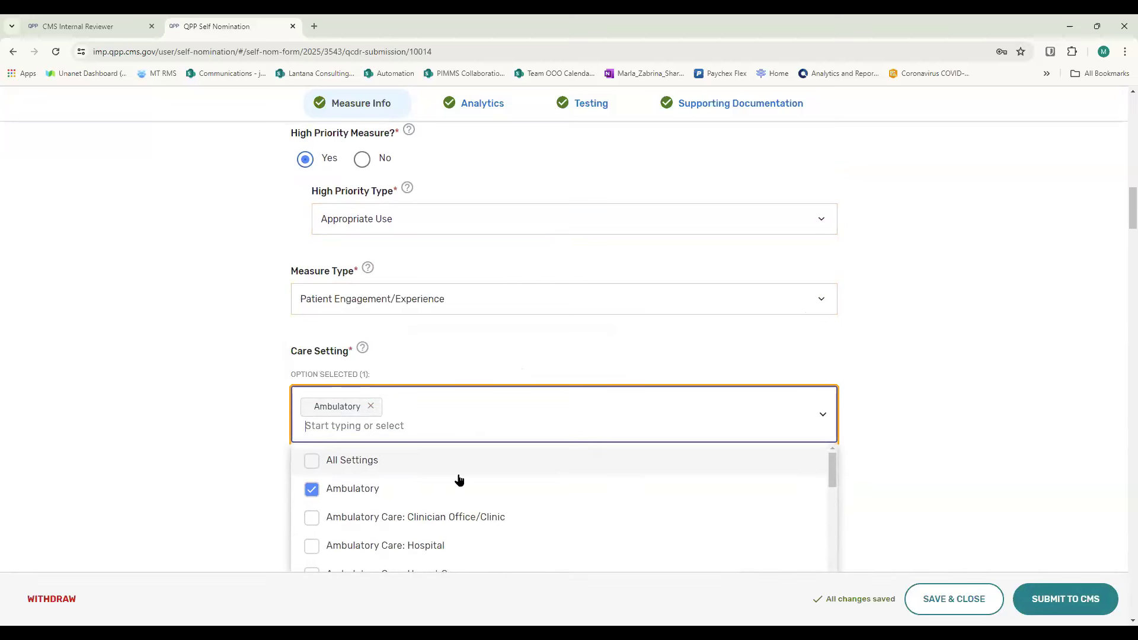
scroll(459, 480, "down", 1)
left_click(313, 516)
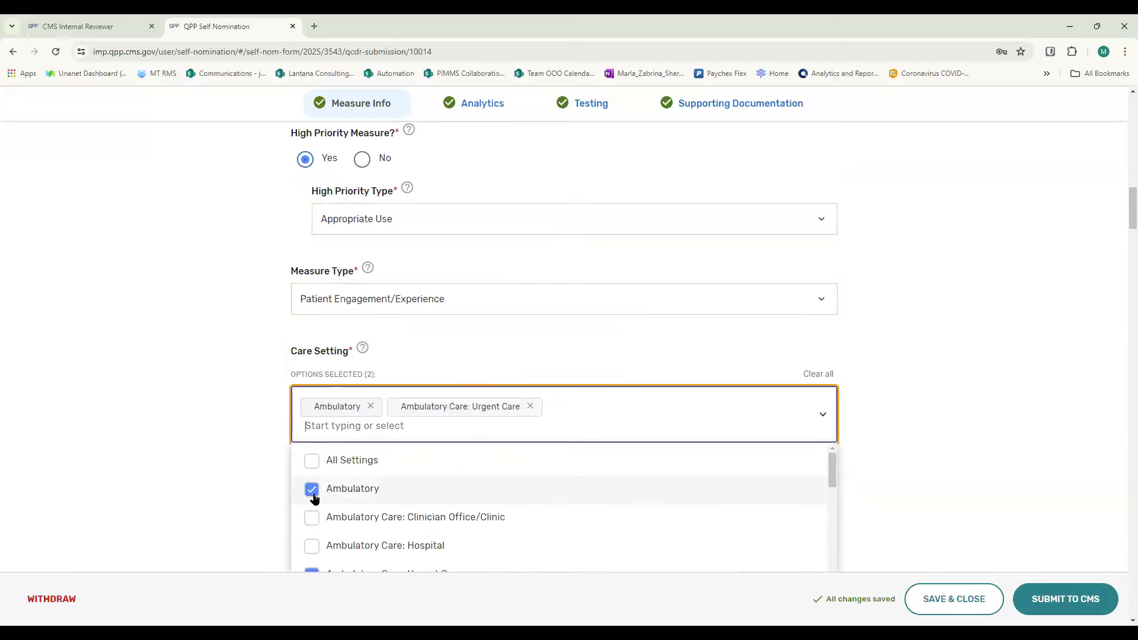
left_click(311, 518)
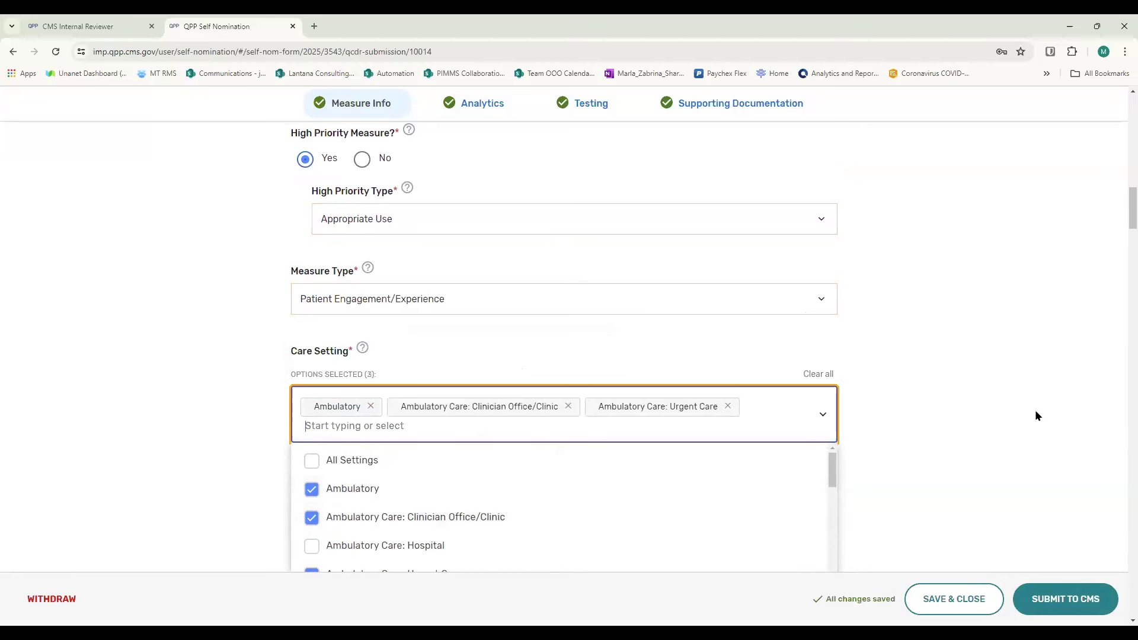
left_click(957, 410)
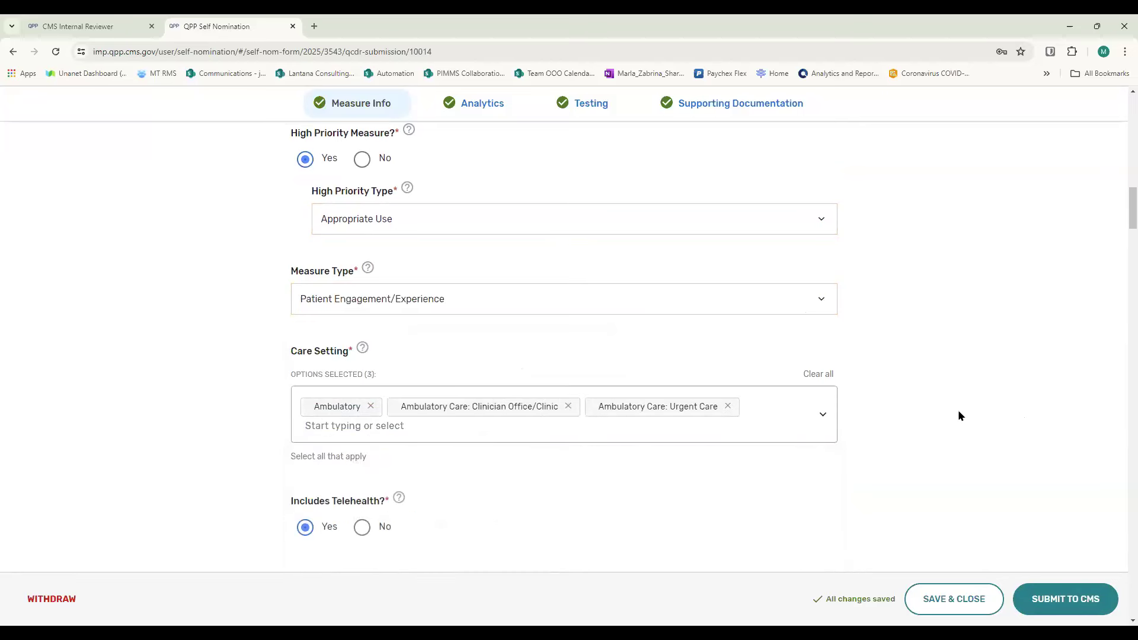
- Change the Measure Calculation Type in the Analytics section from Inverse Measure to Proportional Measure
scroll(703, 400, "down", 4)
scroll(526, 255, "down", 1)
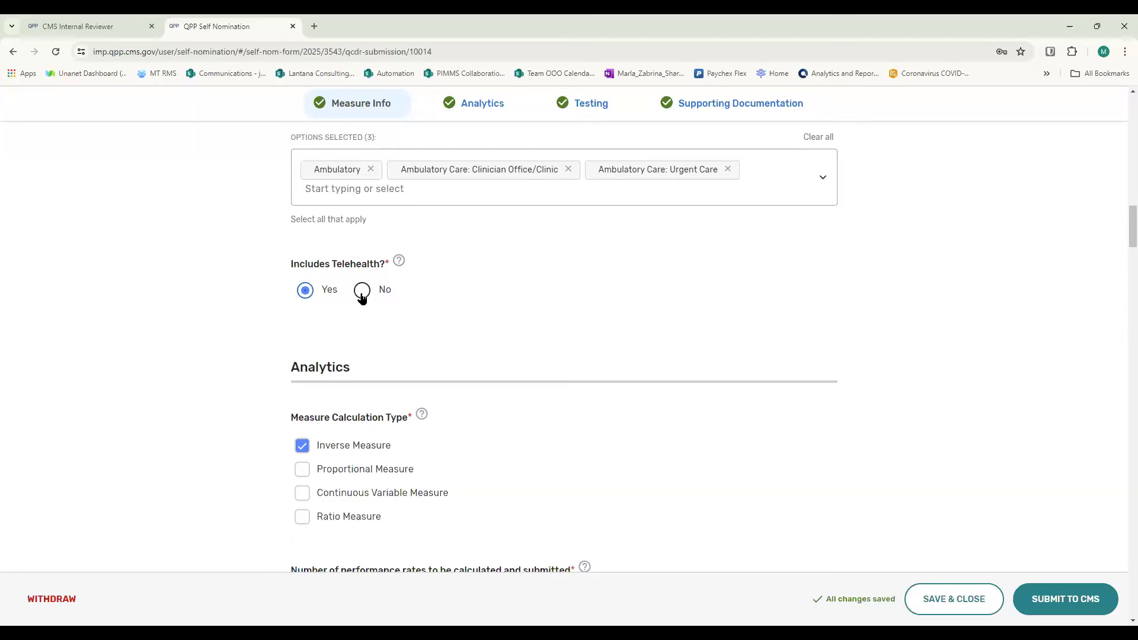
scroll(562, 322, "down", 4)
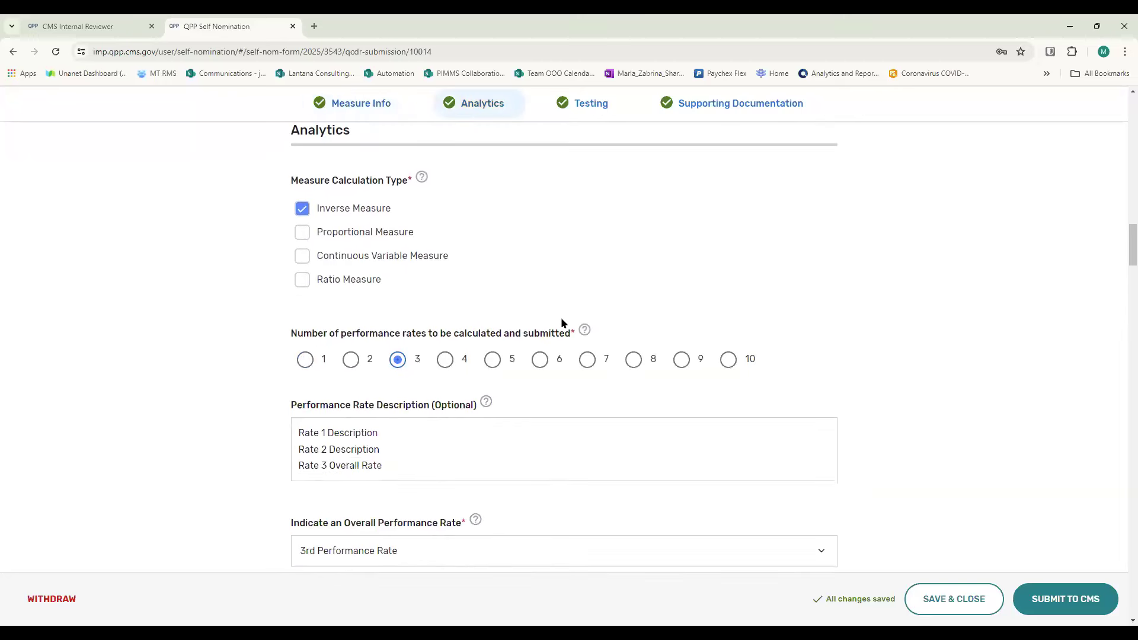
scroll(564, 323, "up", 1)
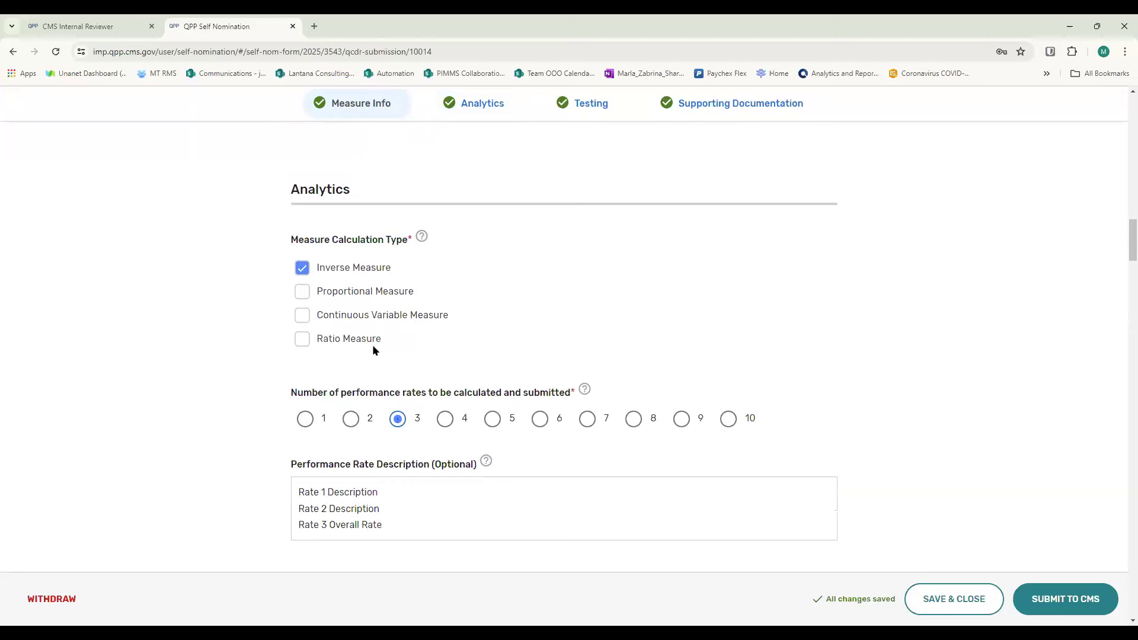
left_click(303, 292)
left_click(302, 272)
left_click(303, 293)
left_click(303, 293)
- Review the overall performance rate options and set Indicate an Overall Performance Rate to Weighted Average
scroll(854, 304, "down", 2)
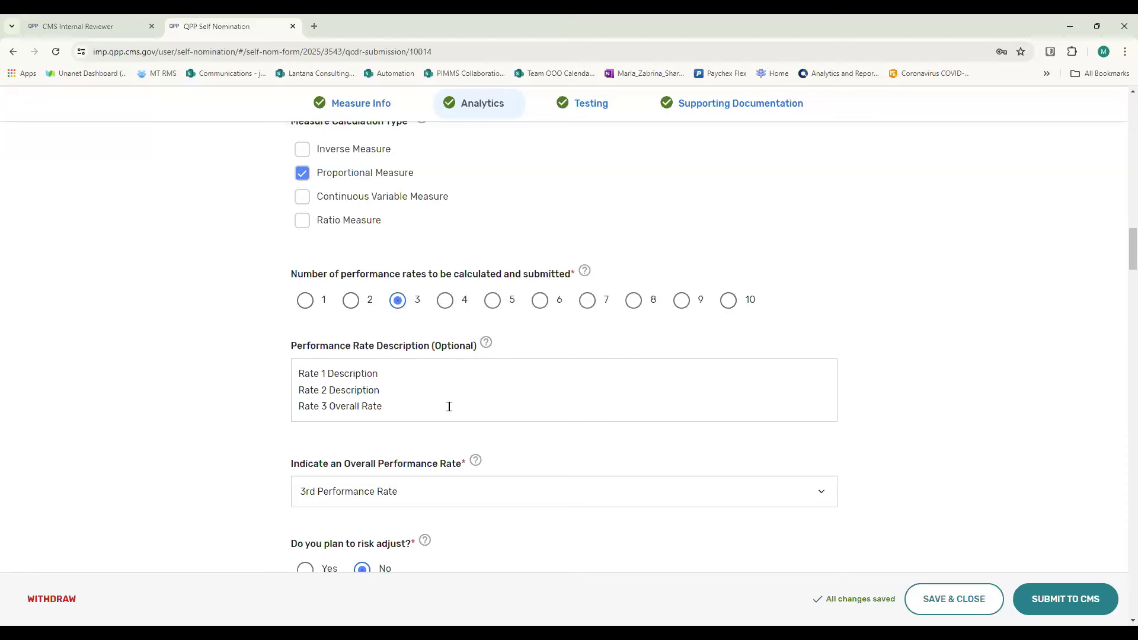
mouse_move(487, 339)
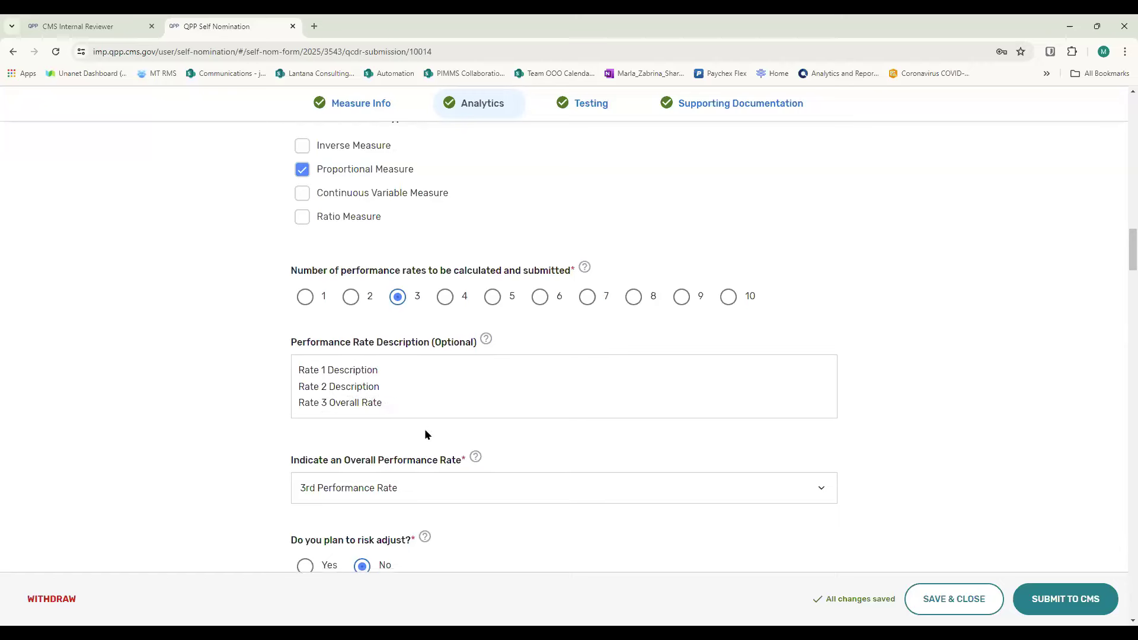
scroll(425, 435, "down", 1)
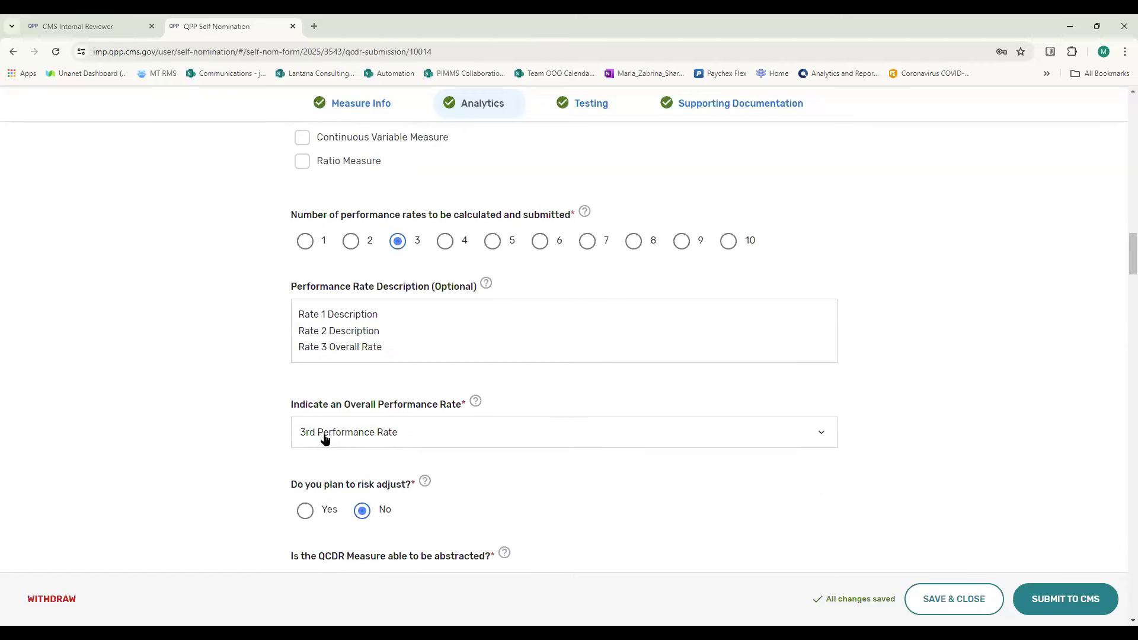
left_click(820, 433)
left_click_drag(421, 472, 425, 560)
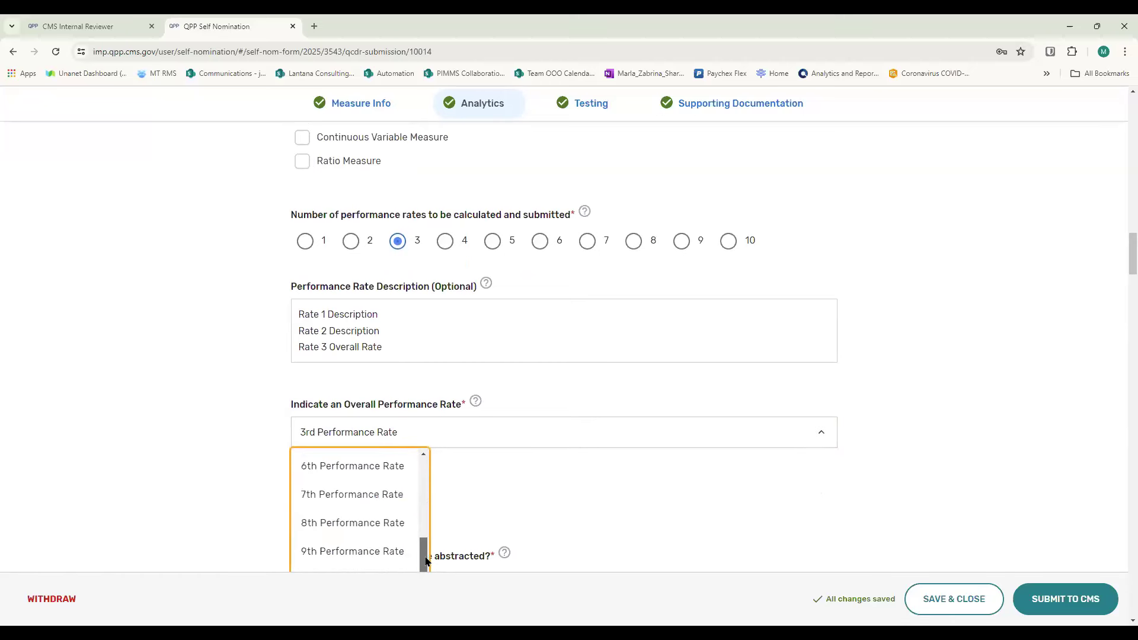
scroll(399, 526, "down", 2)
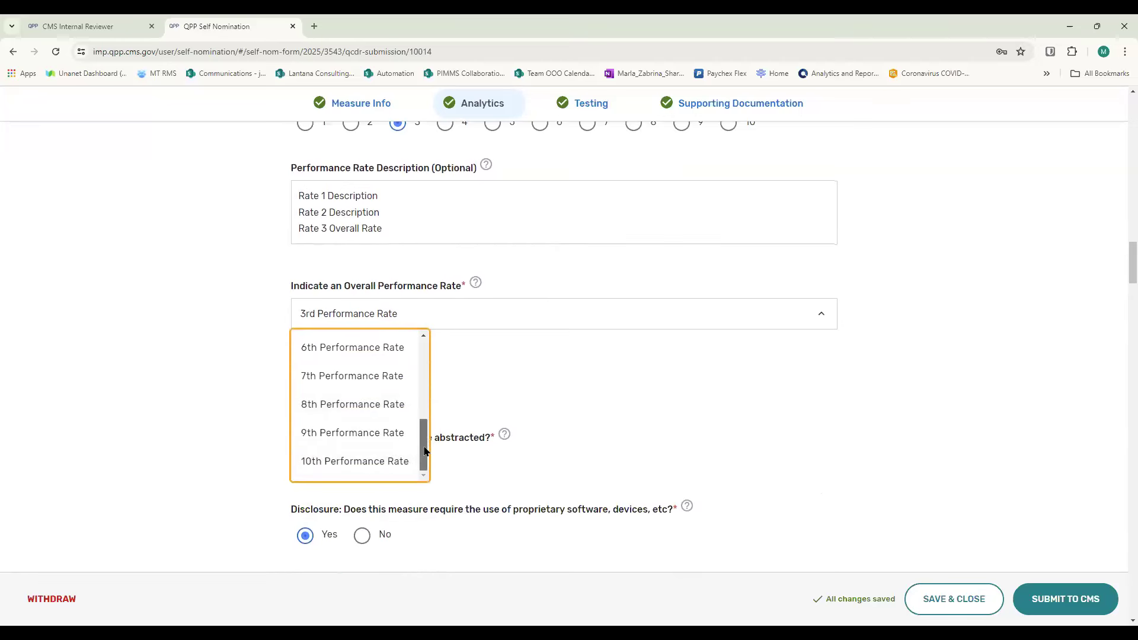
left_click_drag(424, 452, 452, 337)
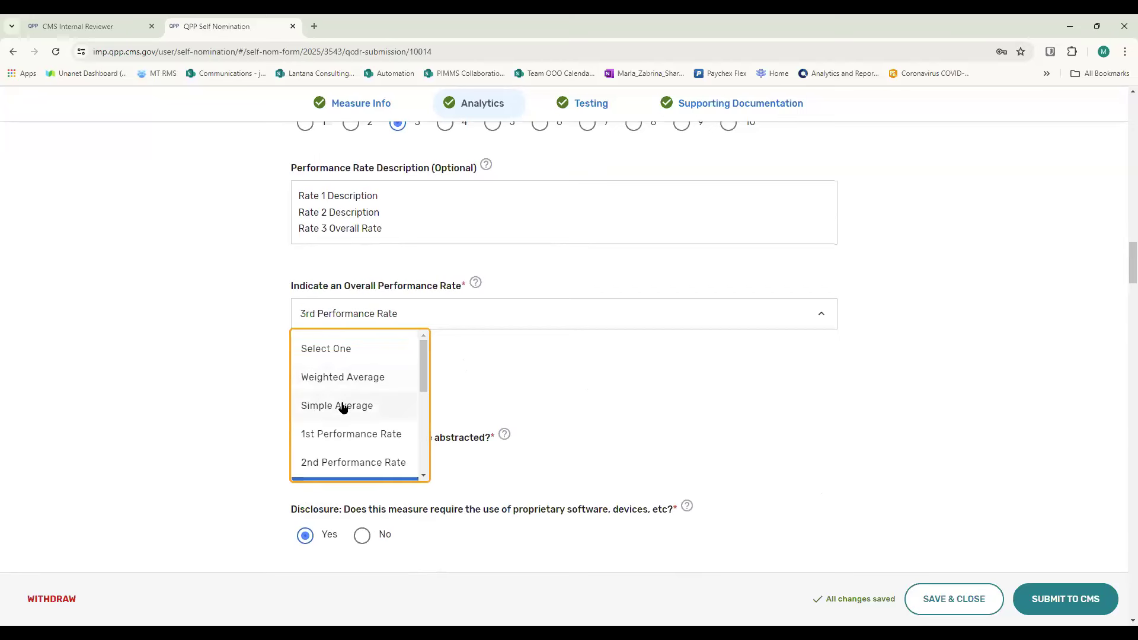
left_click(310, 380)
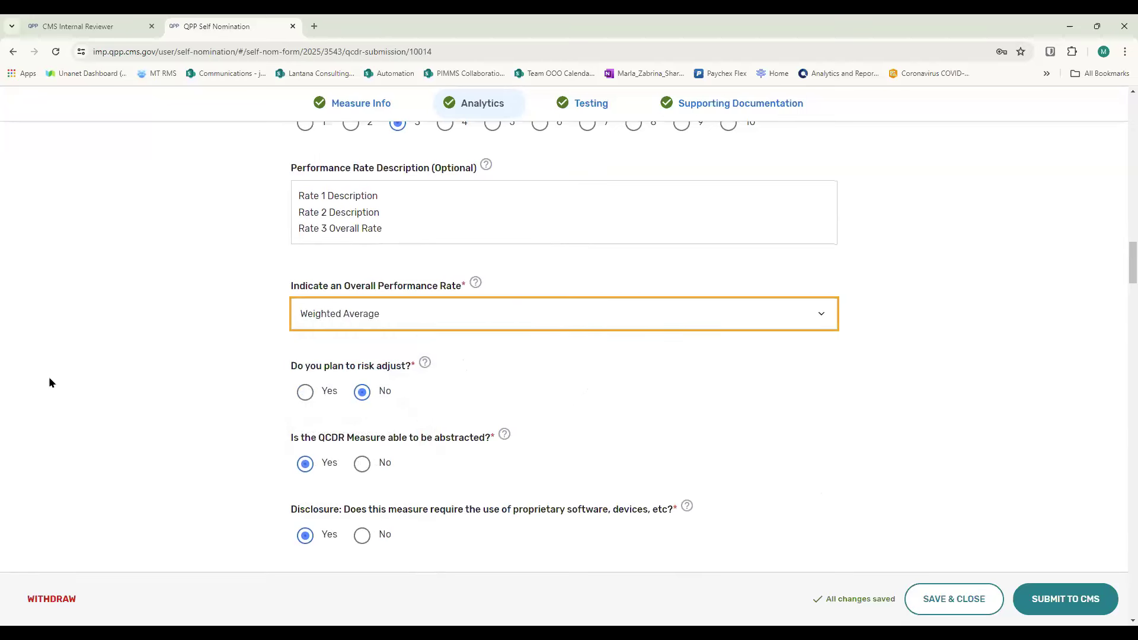
- Answer Yes to the risk adjustment question to check its score description and file upload fields, and return it to No
scroll(169, 340, "down", 2)
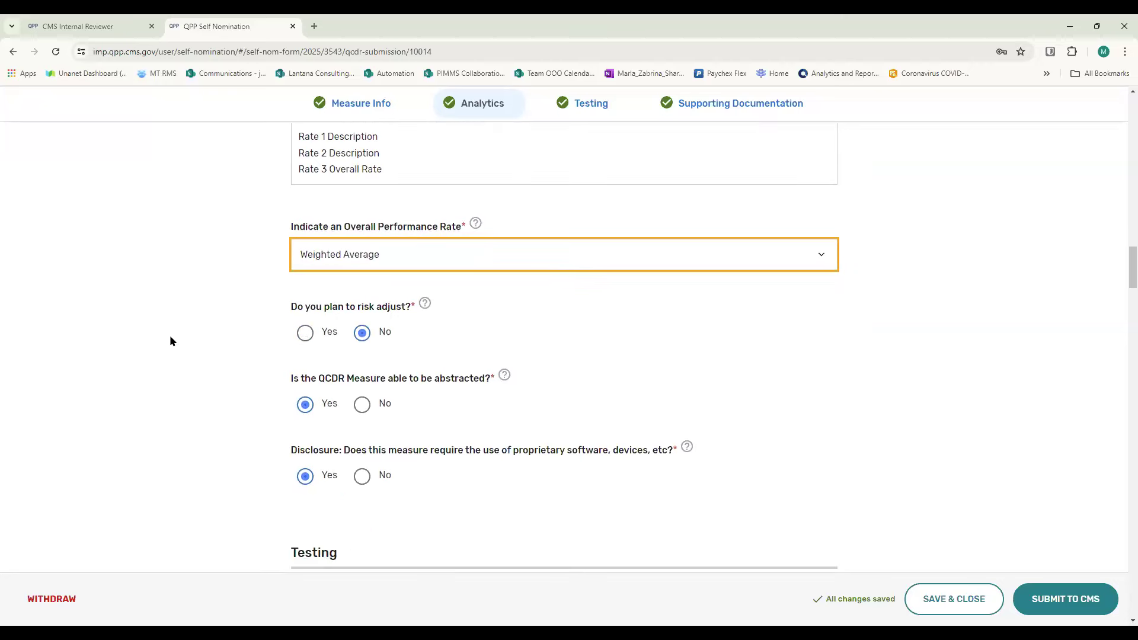
scroll(170, 336, "down", 1)
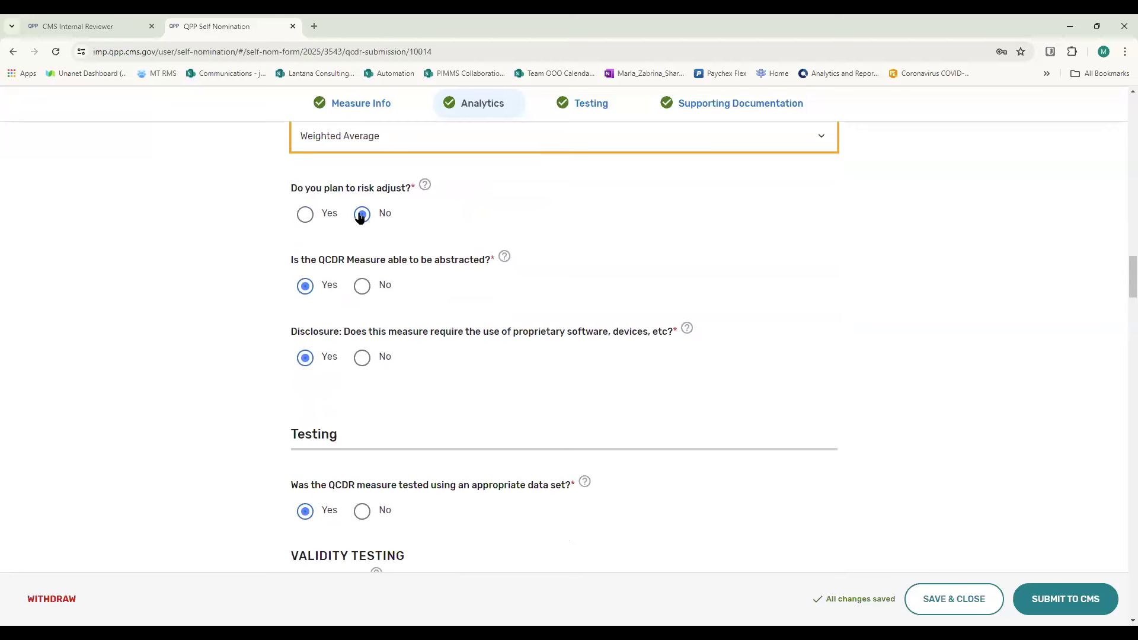
left_click(305, 214)
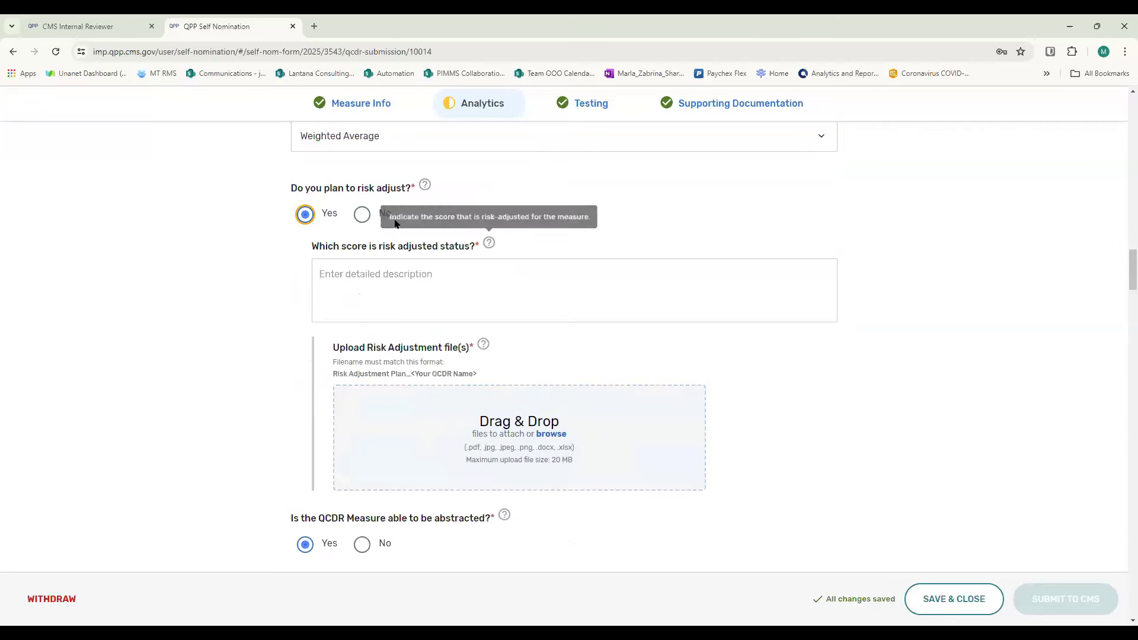
left_click(361, 215)
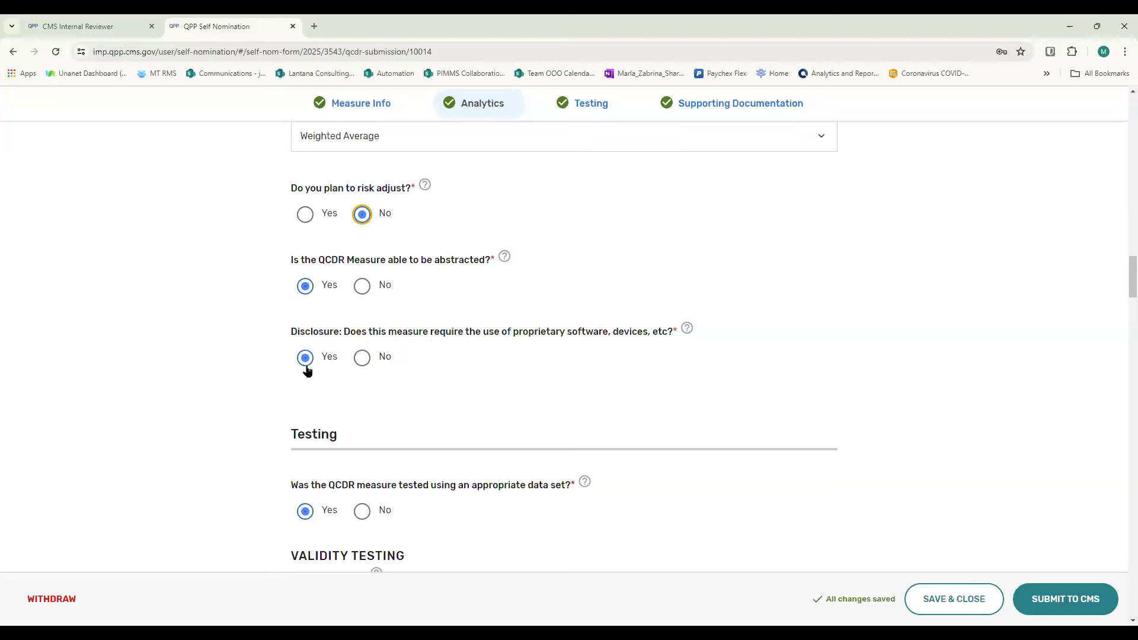
left_click(439, 377)
- Examine the Testing data set question and read the Face Validity guidance on analysis type, testing level, sample size and results
scroll(429, 368, "down", 5)
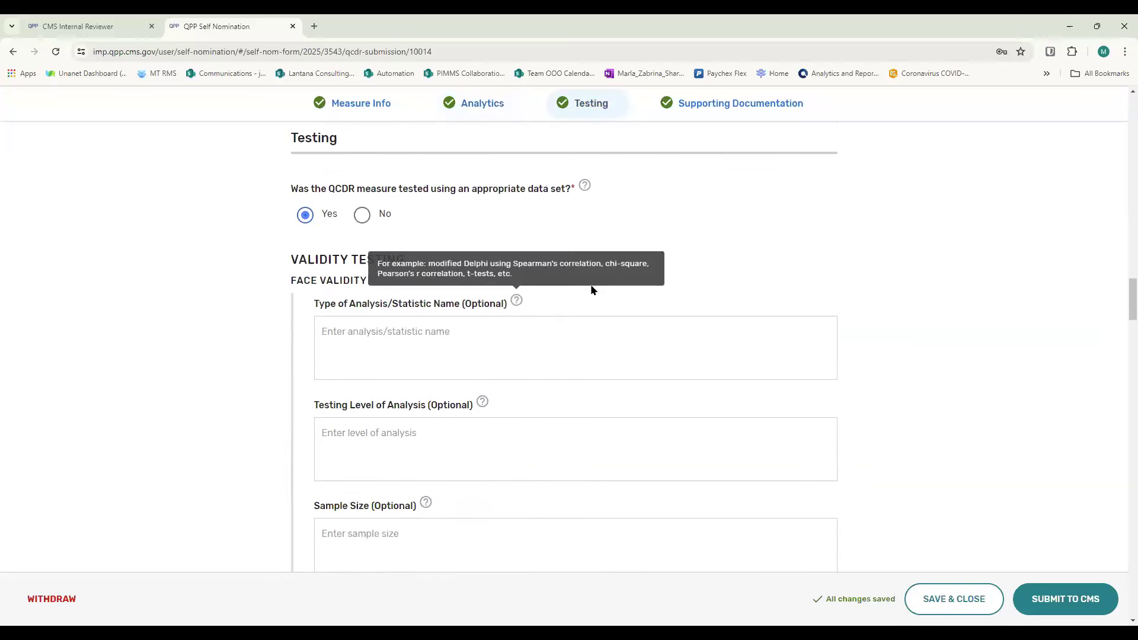
scroll(787, 266, "up", 1)
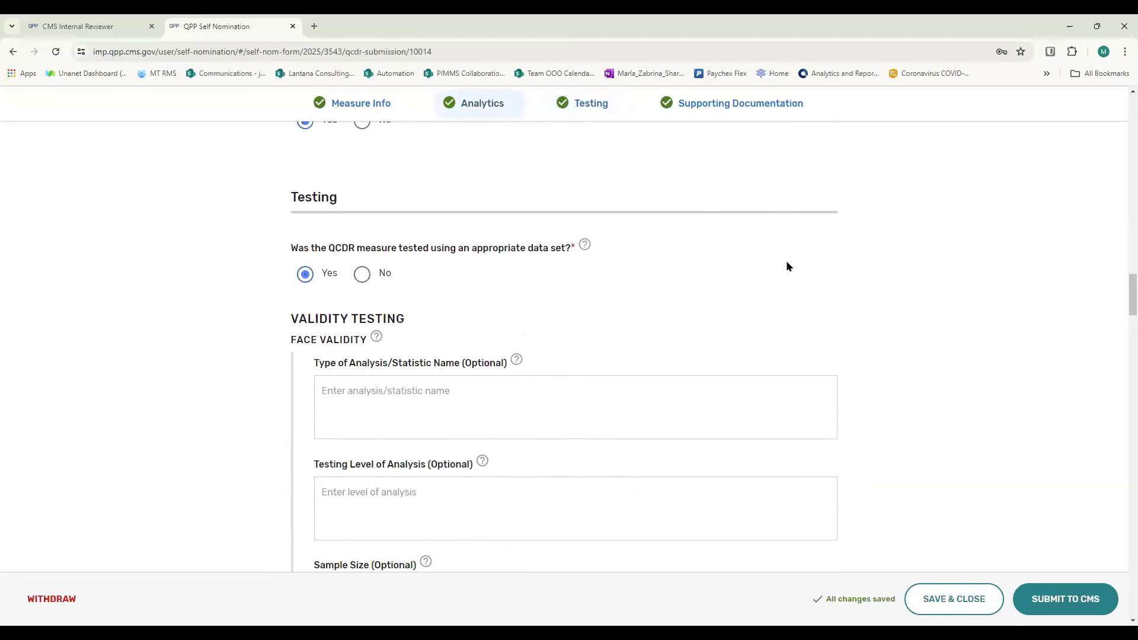
scroll(786, 262, "down", 1)
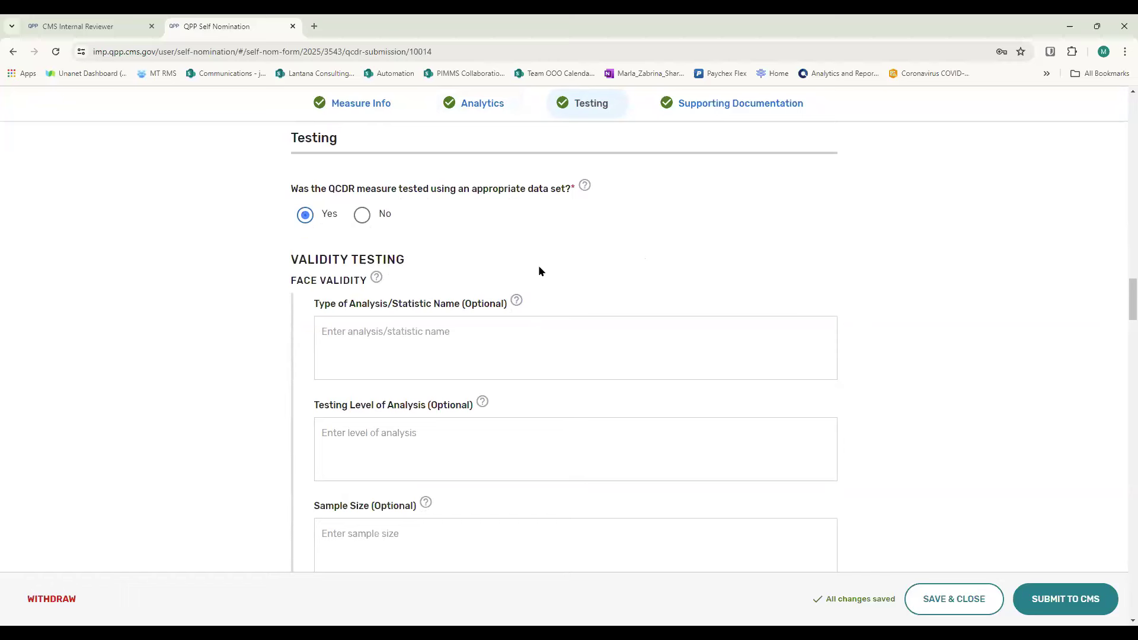
mouse_move(374, 277)
scroll(696, 246, "down", 1)
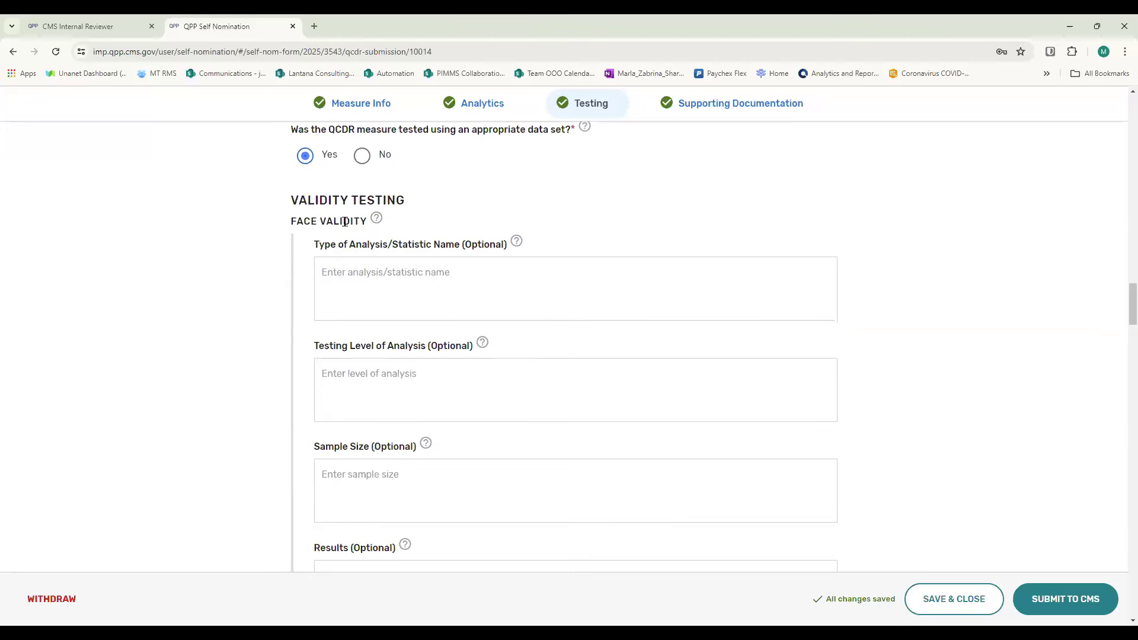
mouse_move(519, 245)
mouse_move(480, 345)
scroll(448, 396, "down", 2)
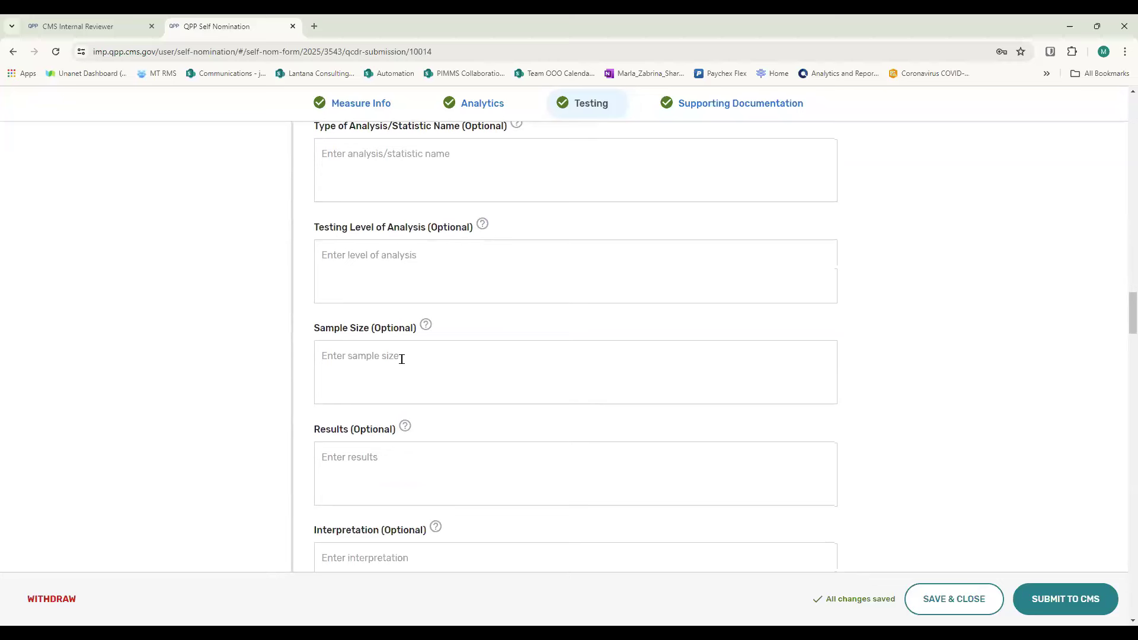
mouse_move(430, 324)
mouse_move(406, 431)
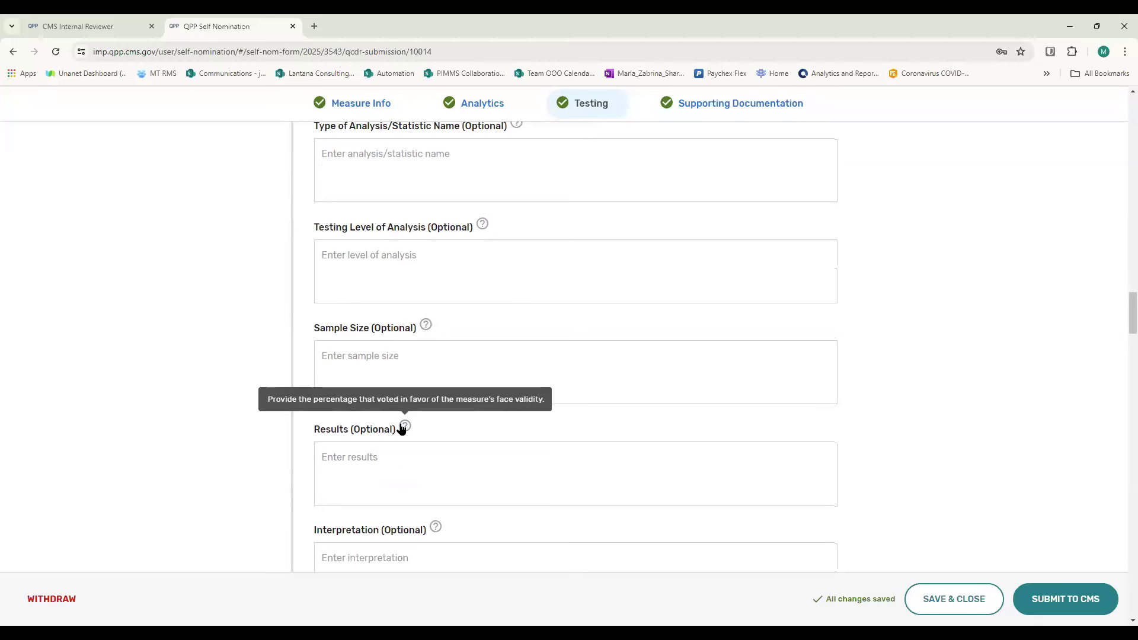
scroll(401, 429, "down", 1)
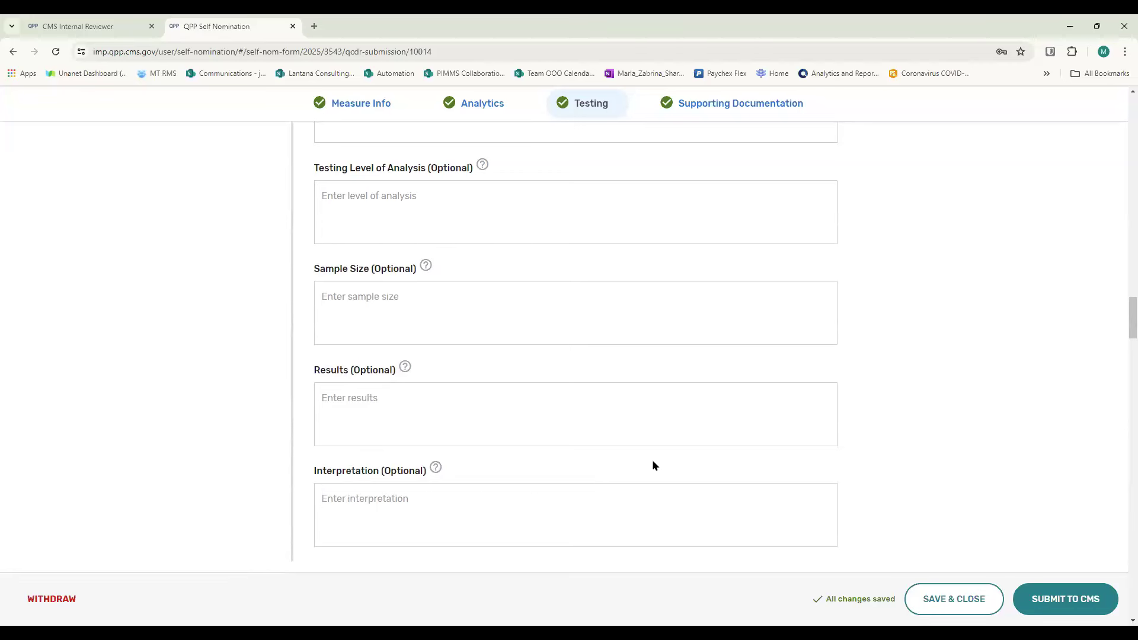
- Review the Face Validity fields again, from Type of Analysis/Statistic Name through Interpretation
scroll(651, 460, "up", 2)
scroll(652, 459, "up", 1)
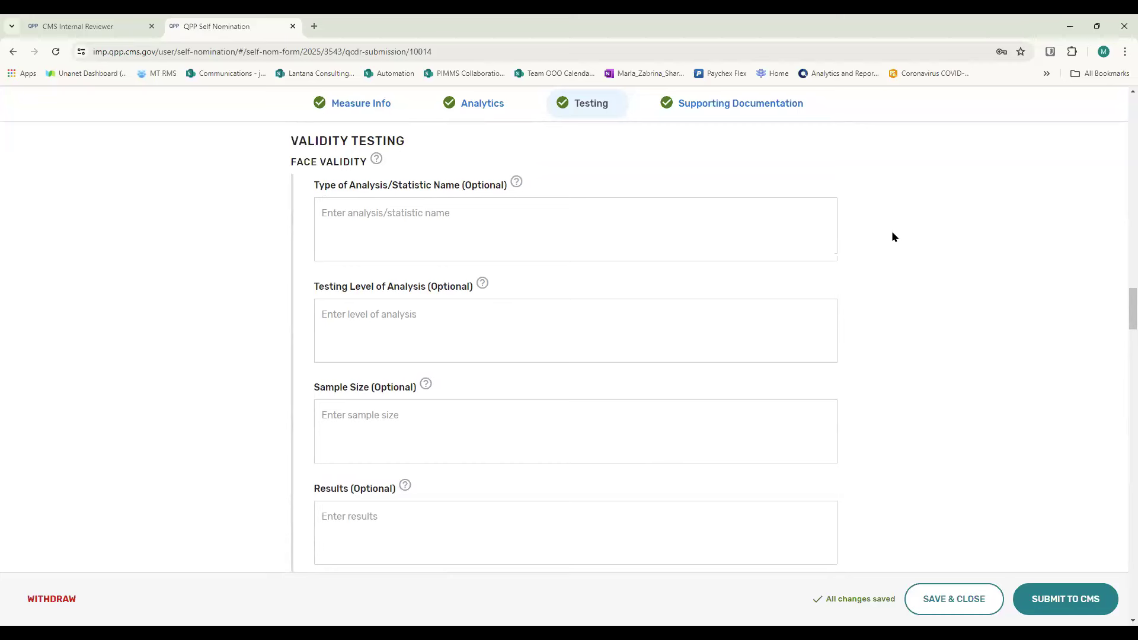
scroll(892, 233, "up", 1)
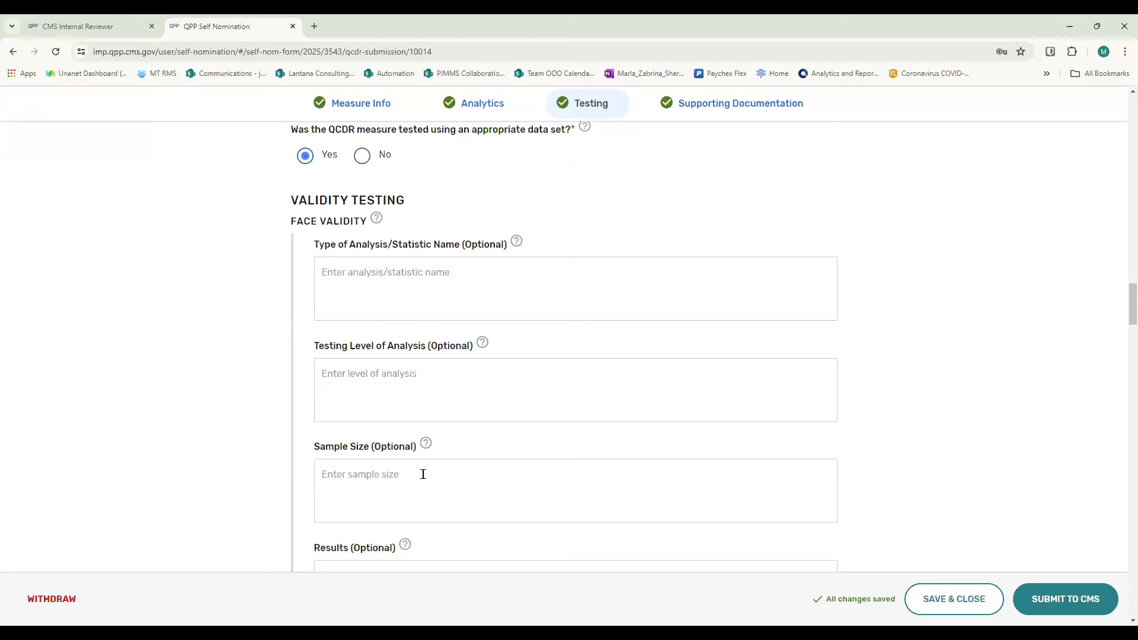
scroll(508, 497, "down", 1)
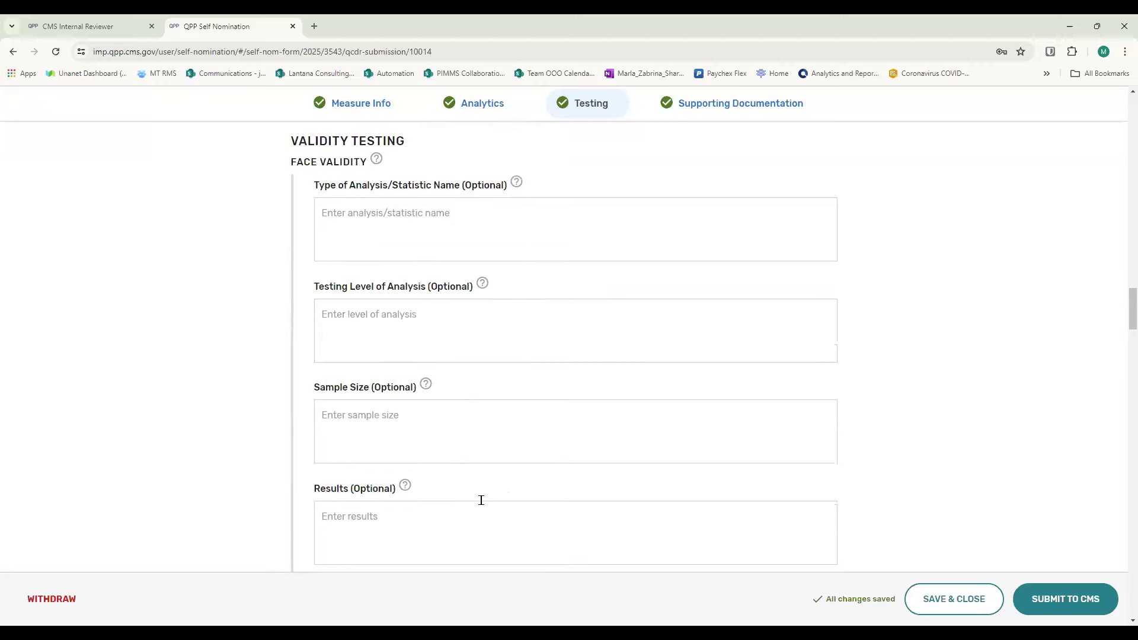
scroll(480, 495, "down", 3)
scroll(509, 237, "up", 3)
scroll(496, 429, "down", 8)
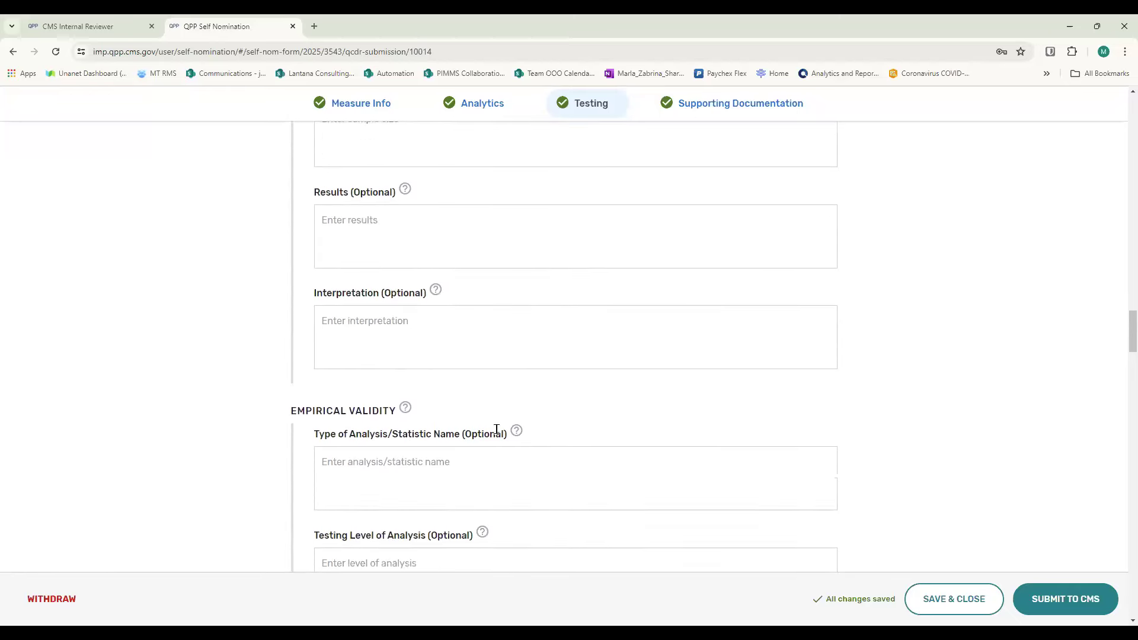
- Examine the Empirical Validity fields, including the analysis type examples and the Sample Size, Results and Interpretation entries
scroll(539, 267, "down", 1)
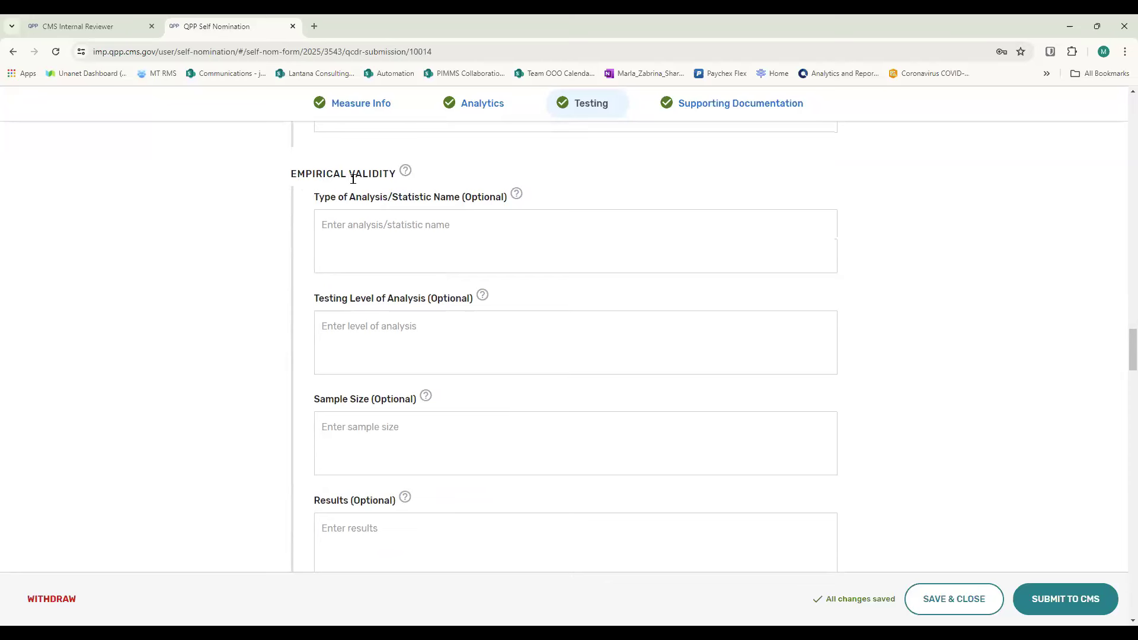
scroll(325, 188, "down", 1)
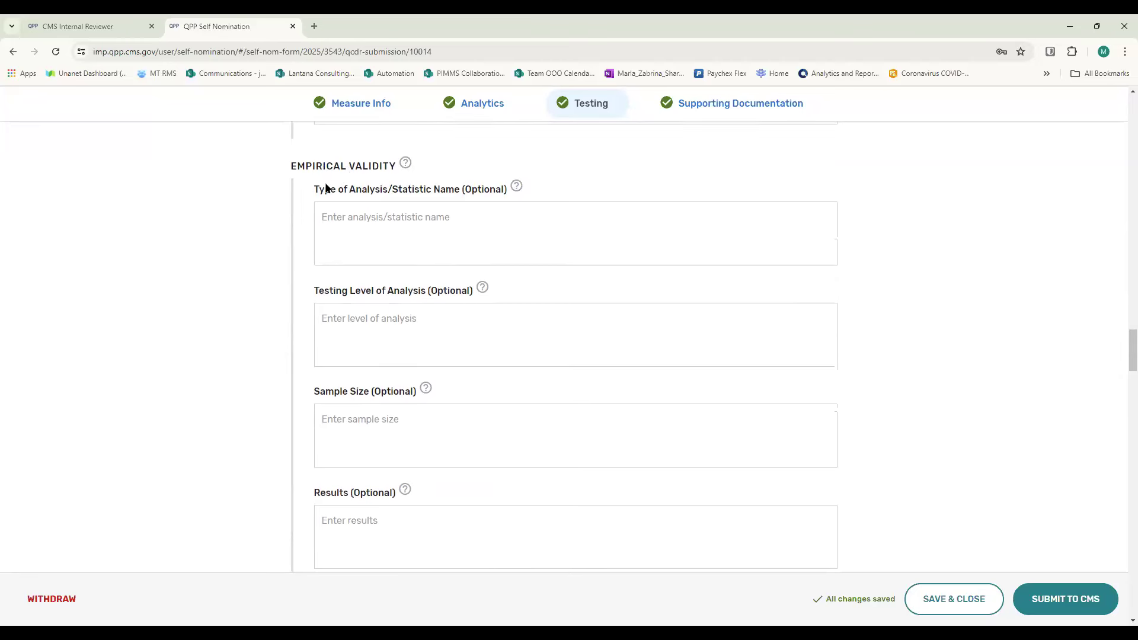
scroll(409, 190, "up", 1)
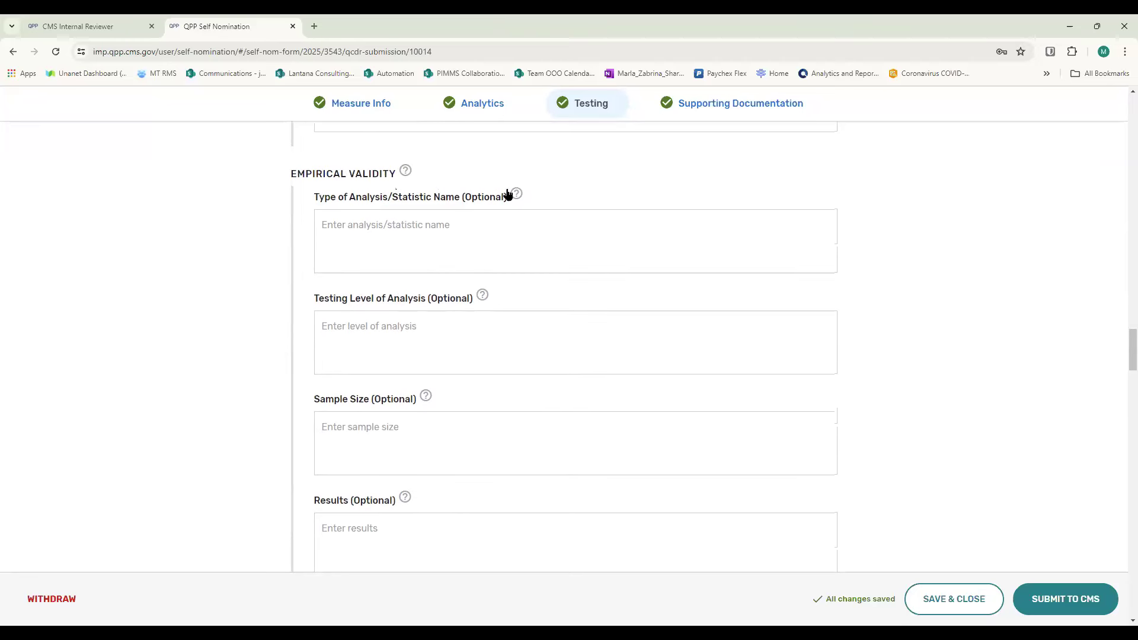
mouse_move(515, 197)
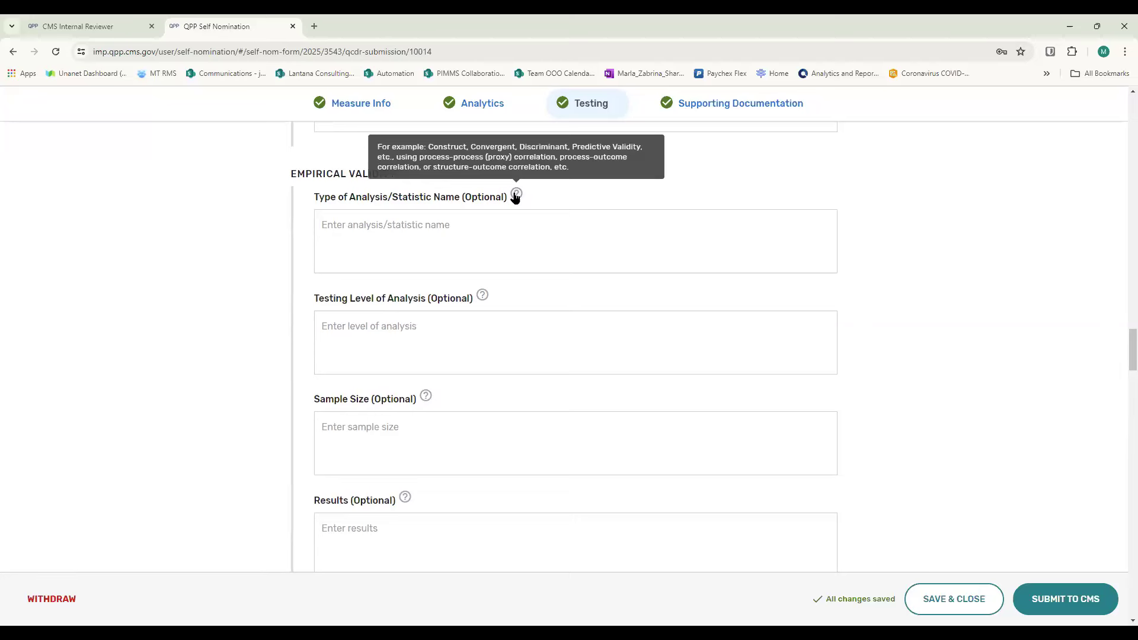
left_click(516, 196)
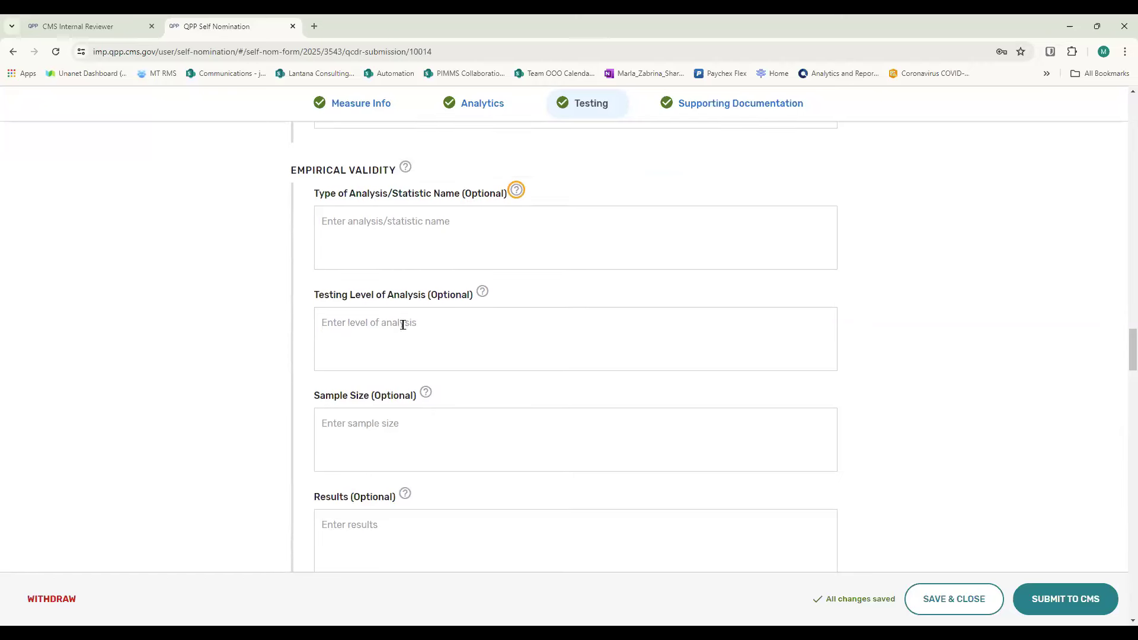
scroll(415, 332, "down", 1)
left_click(452, 368)
scroll(451, 367, "down", 2)
left_click(445, 361)
left_click(477, 461)
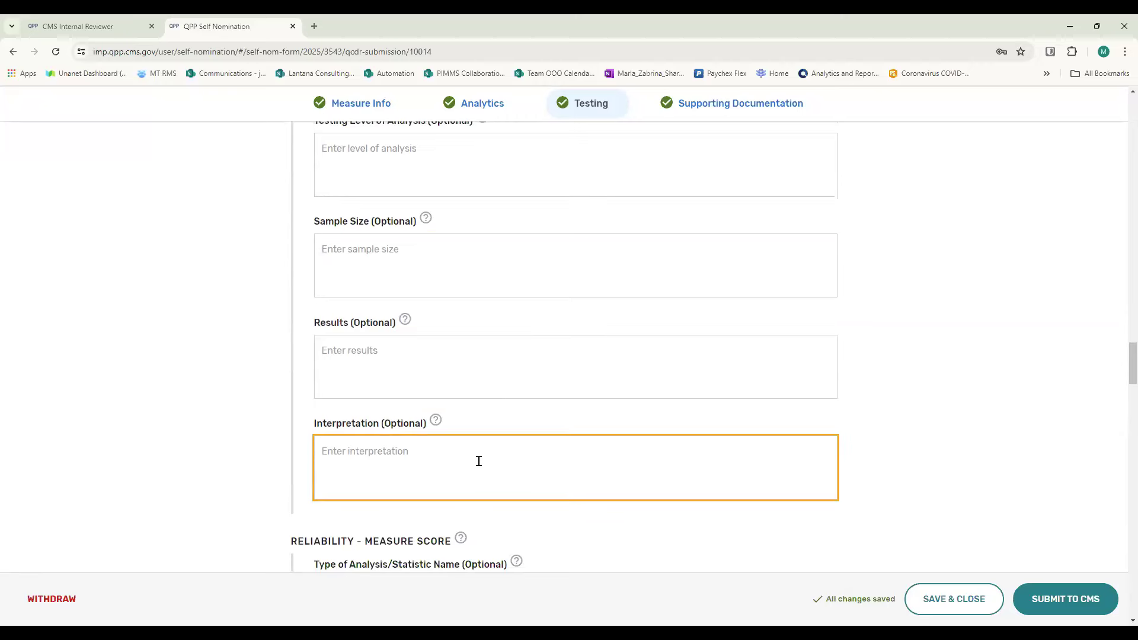
- Examine the Reliability - Measure Score fields and compare them with the Patient/Encounter-Level Data Element Testing heading
scroll(511, 442, "down", 7)
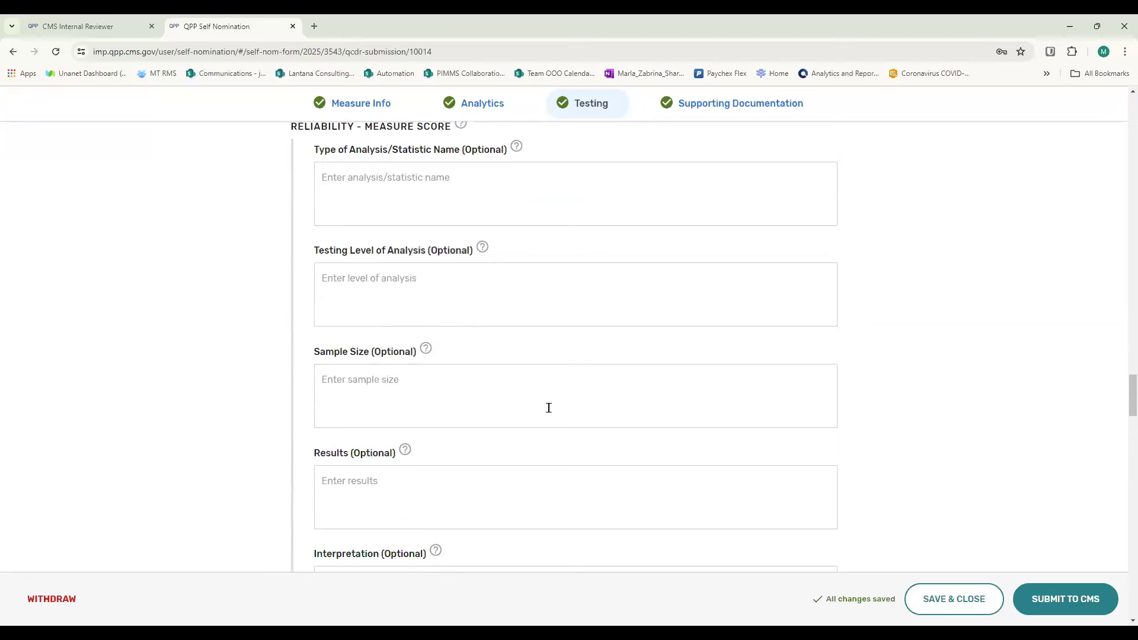
scroll(548, 408, "up", 1)
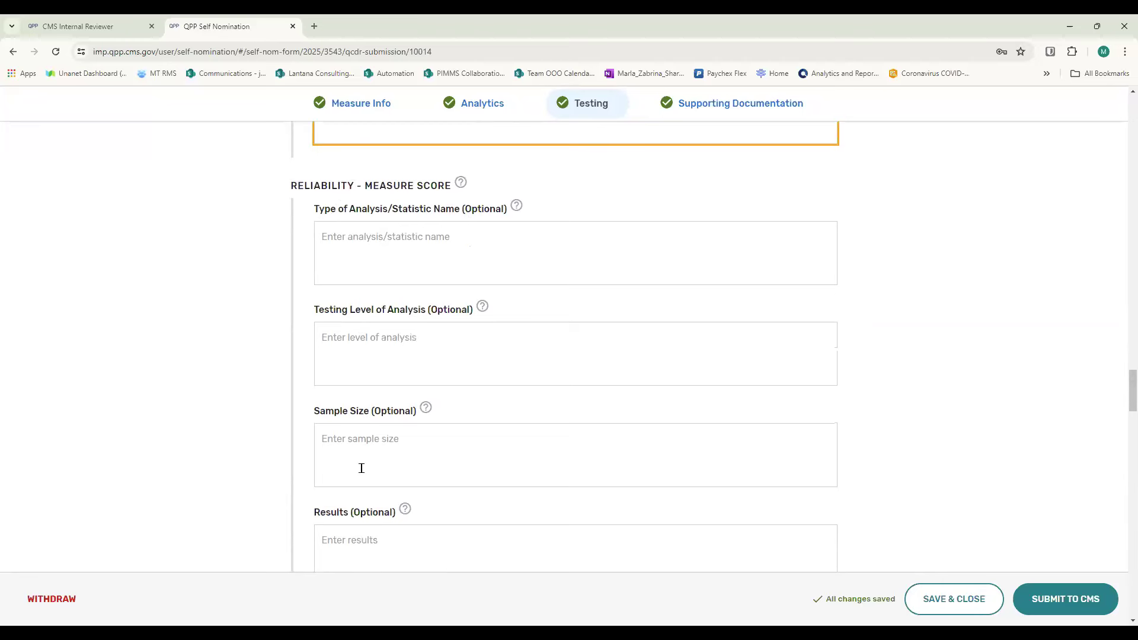
scroll(361, 468, "down", 3)
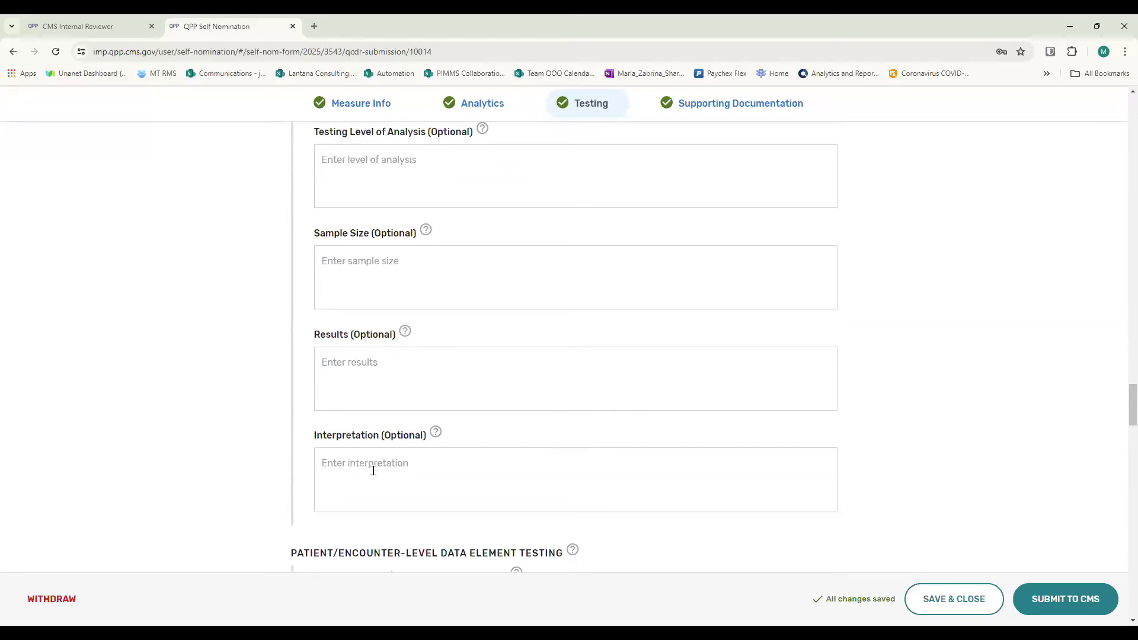
scroll(373, 470, "up", 3)
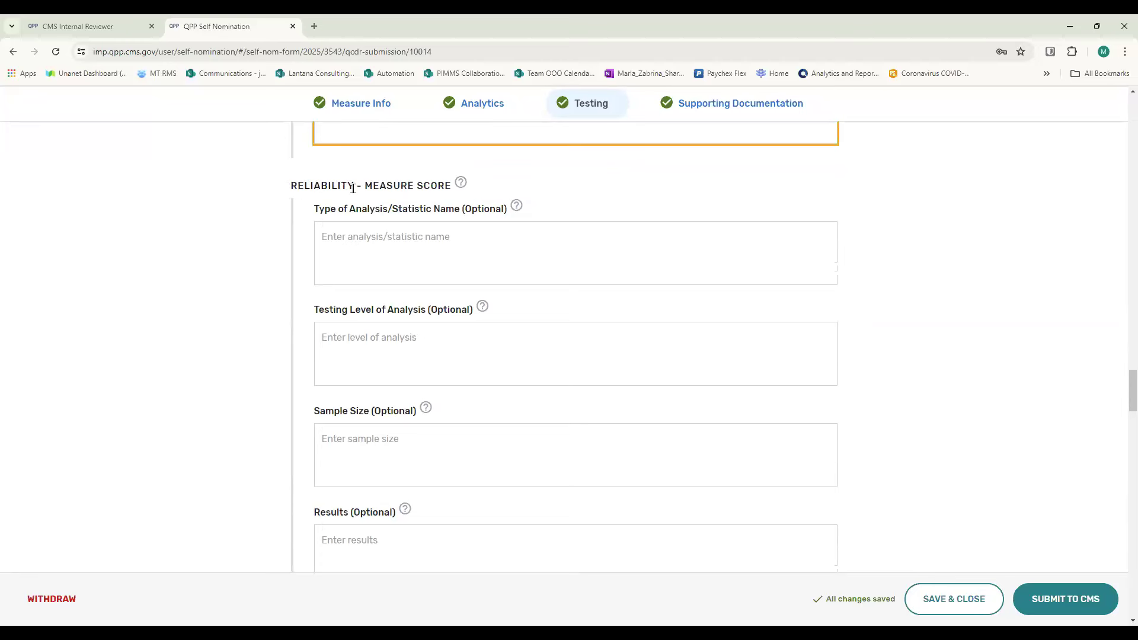
scroll(351, 187, "down", 3)
scroll(353, 189, "down", 5)
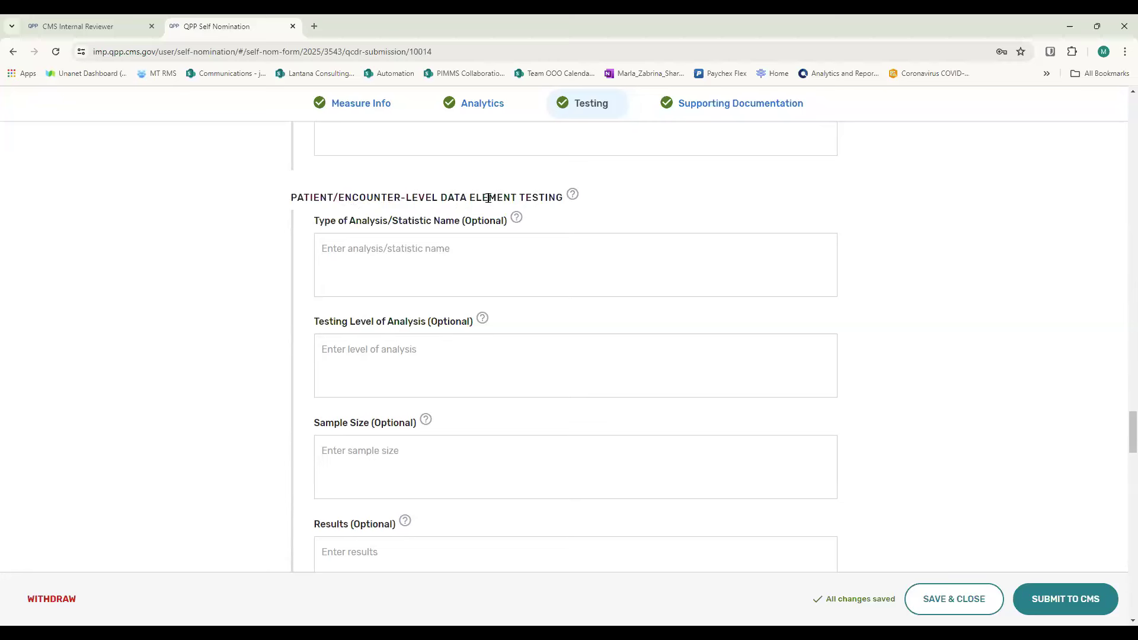
scroll(487, 197, "up", 8)
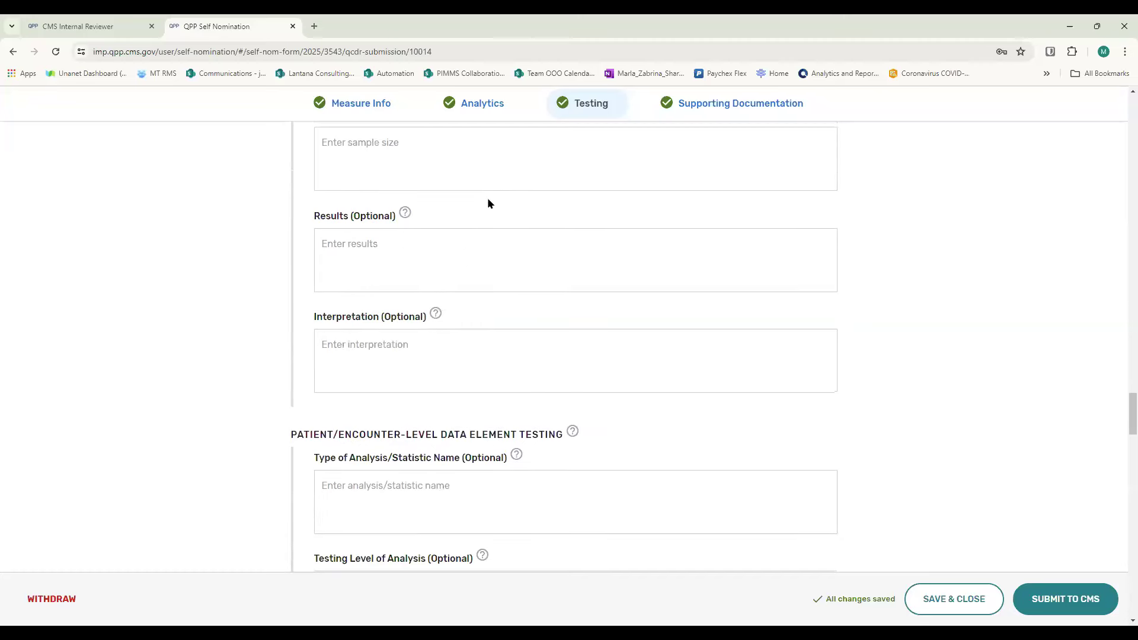
scroll(487, 199, "up", 2)
left_click(487, 199)
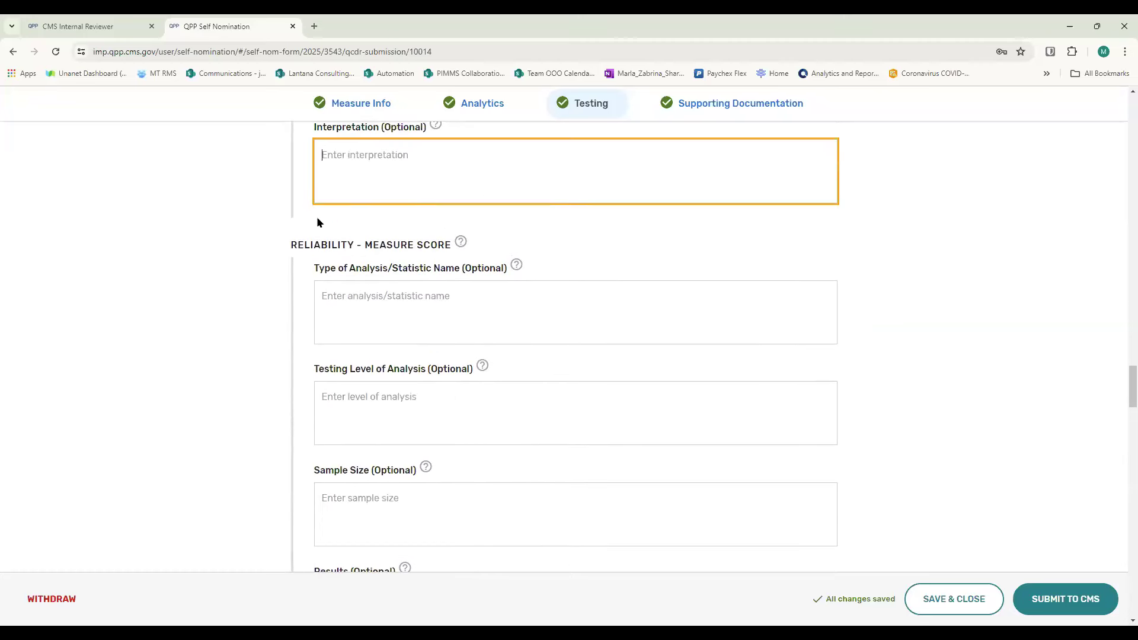
left_click(411, 246)
- Review the Patient/Encounter-Level Data Element Testing fields from analysis type through Interpretation
scroll(409, 252, "down", 9)
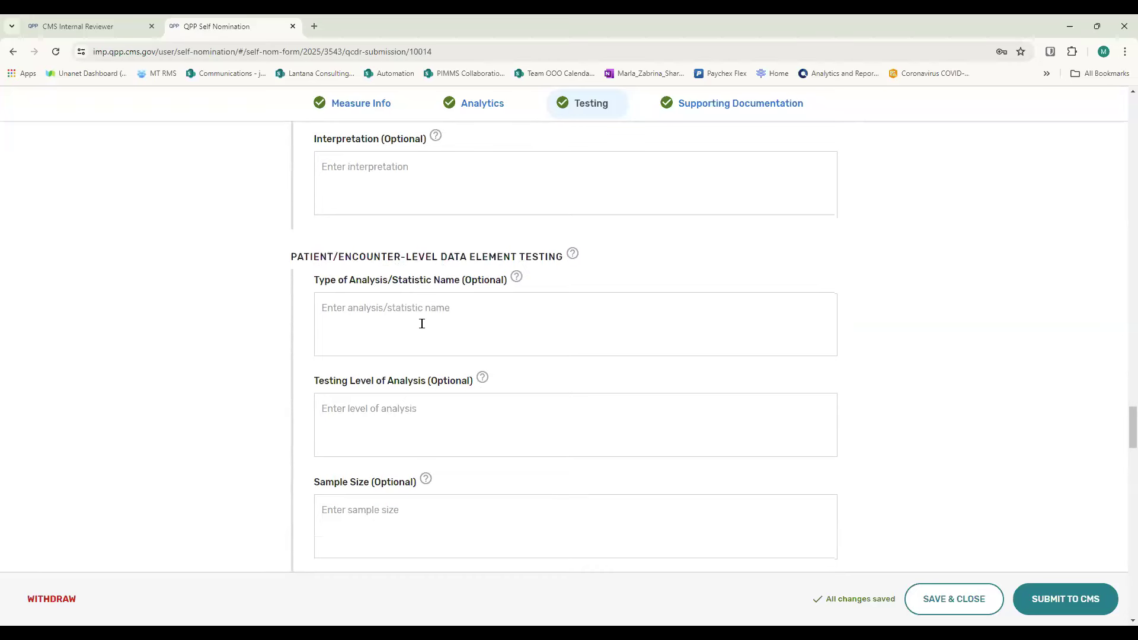
scroll(422, 324, "down", 1)
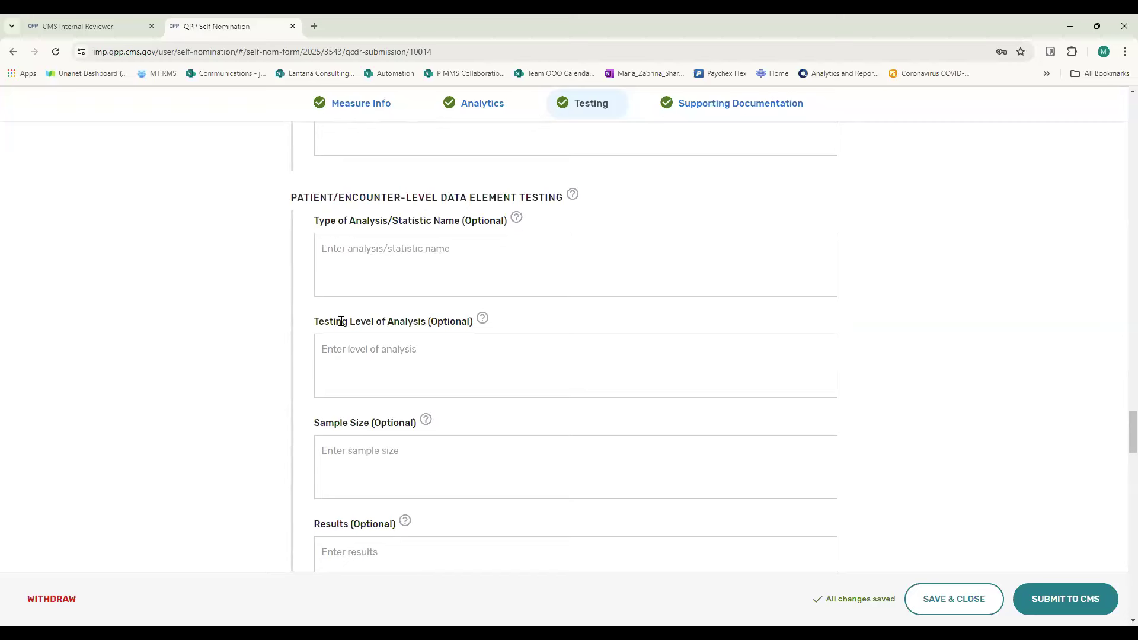
scroll(342, 321, "down", 3)
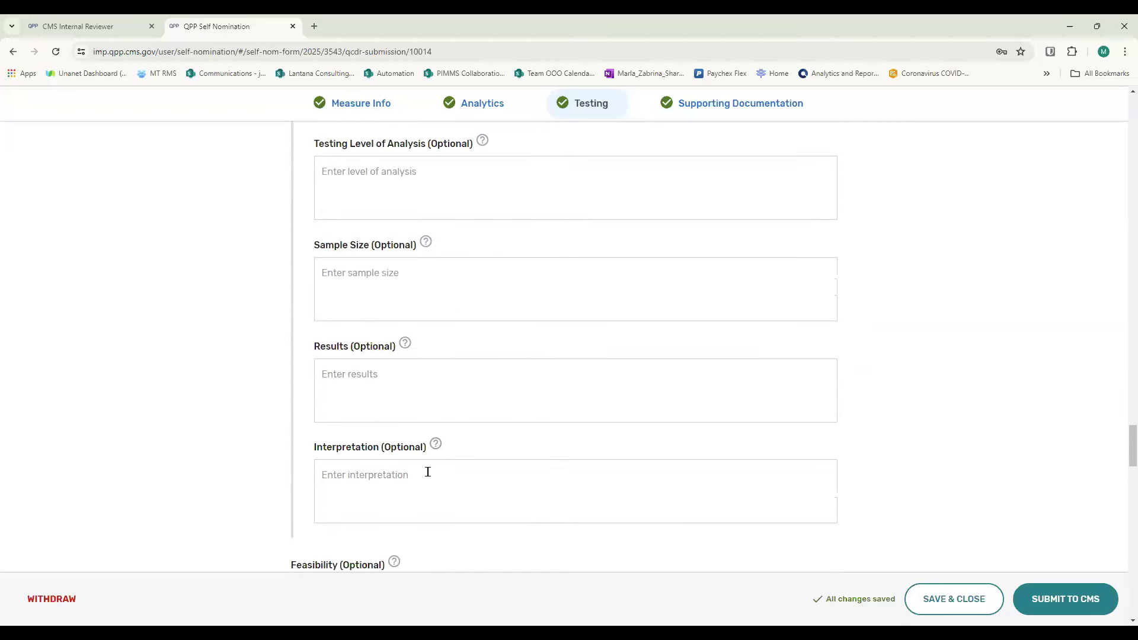
- Check the available Feasibility options for EHR data elements without choosing one
scroll(427, 471, "down", 5)
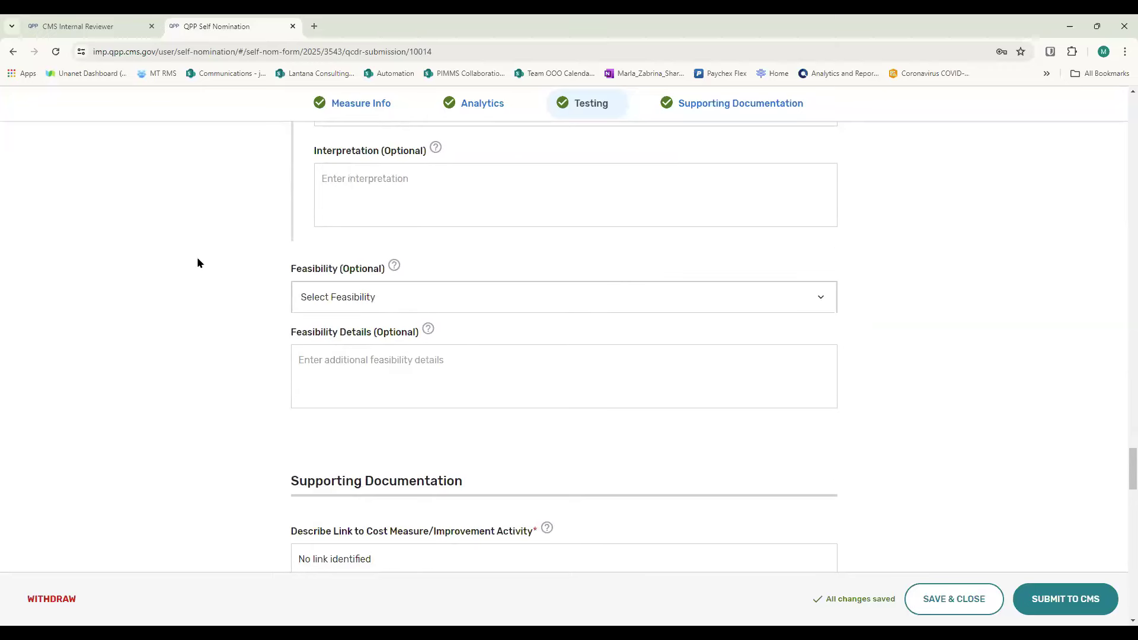
left_click(820, 299)
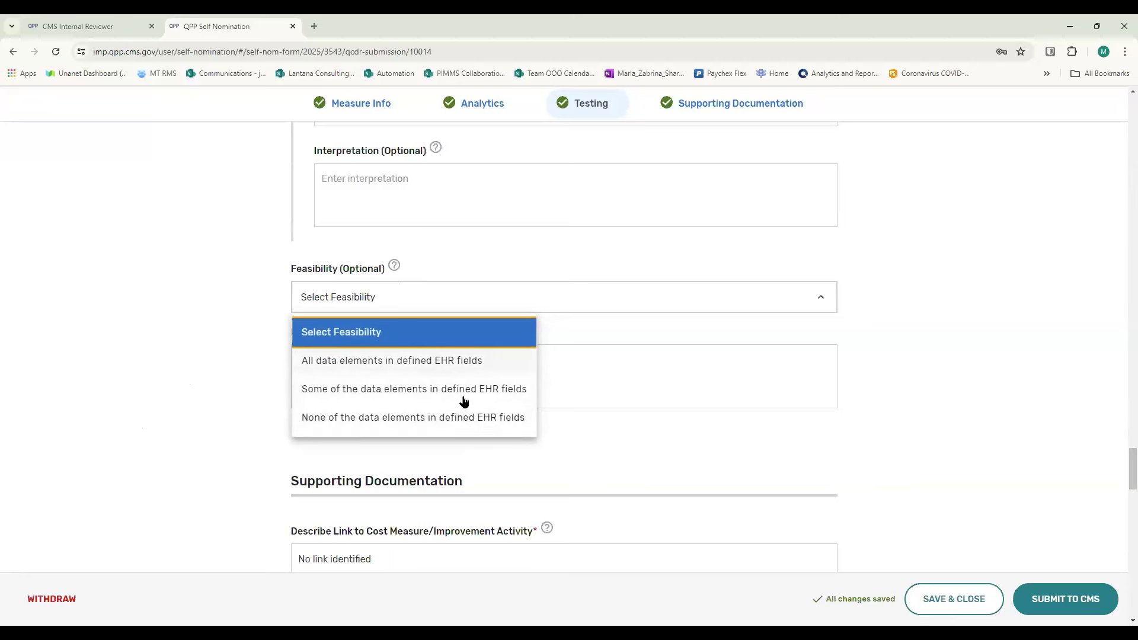
left_click(203, 419)
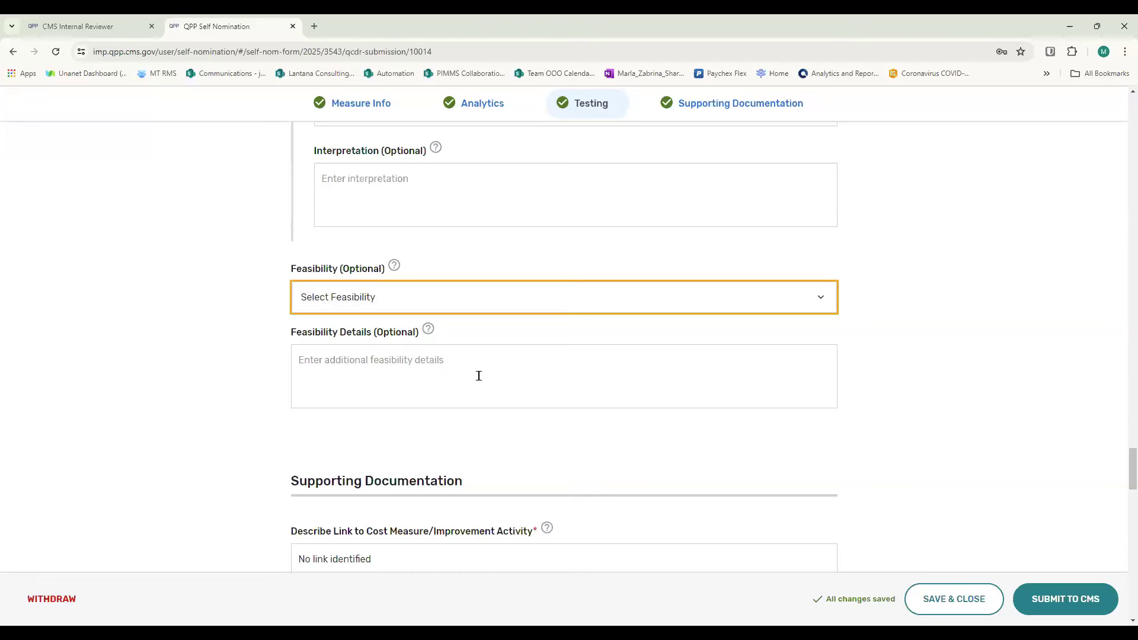
- In Supporting Documentation, read the guidance for Describe Link to Cost Measure/Improvement Activity and review its entry and the Reporting Options
scroll(479, 376, "down", 5)
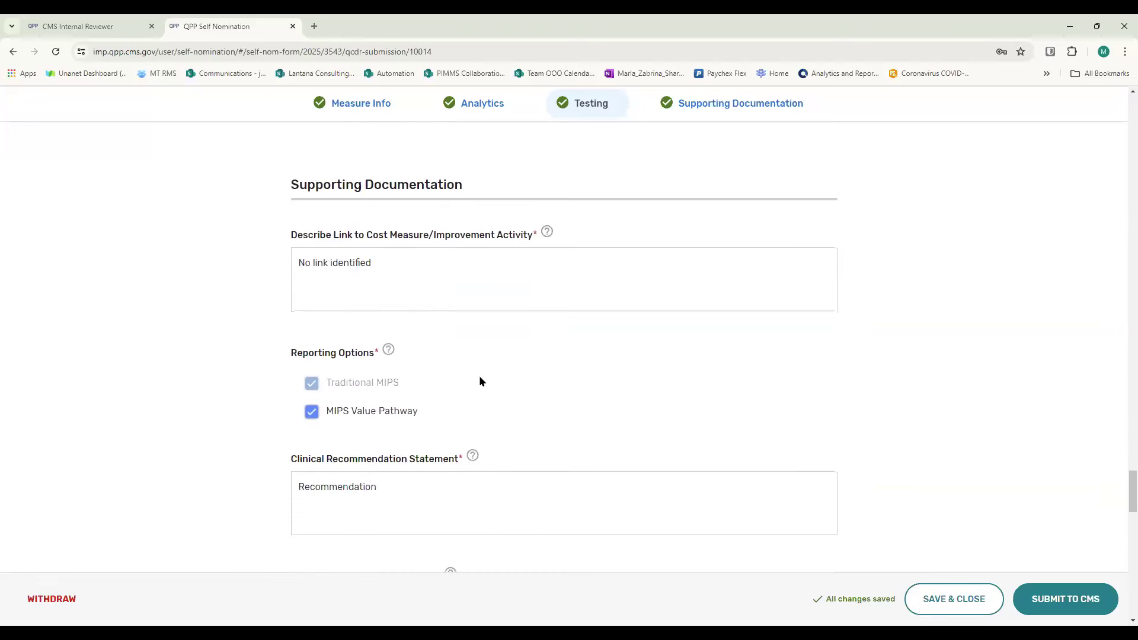
scroll(480, 377, "down", 1)
scroll(480, 377, "up", 1)
scroll(318, 202, "down", 1)
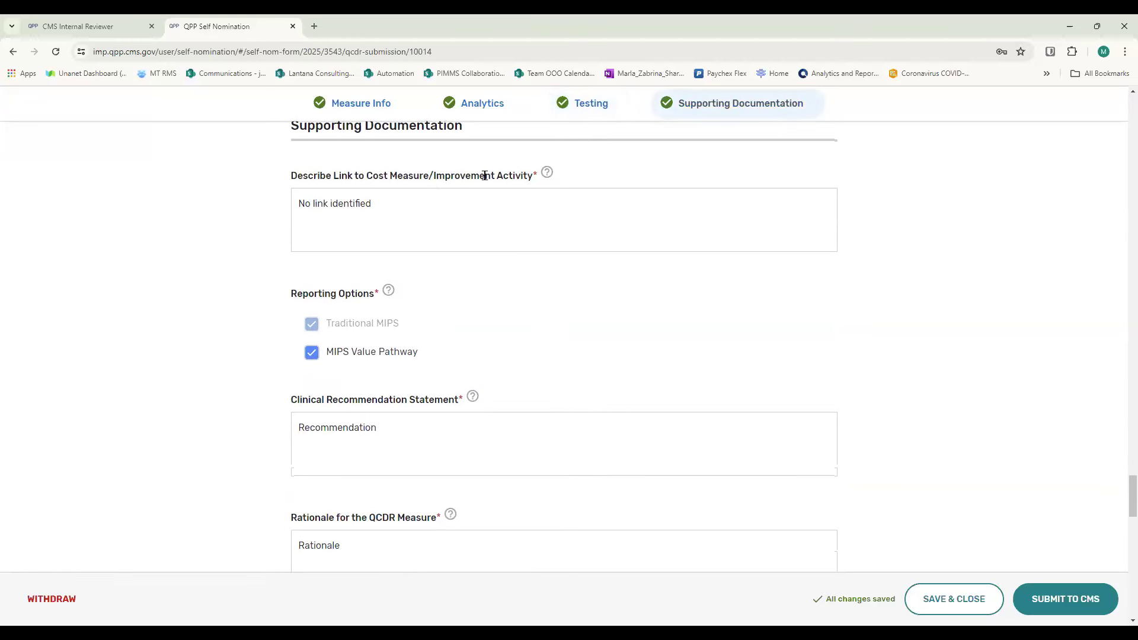
mouse_move(534, 179)
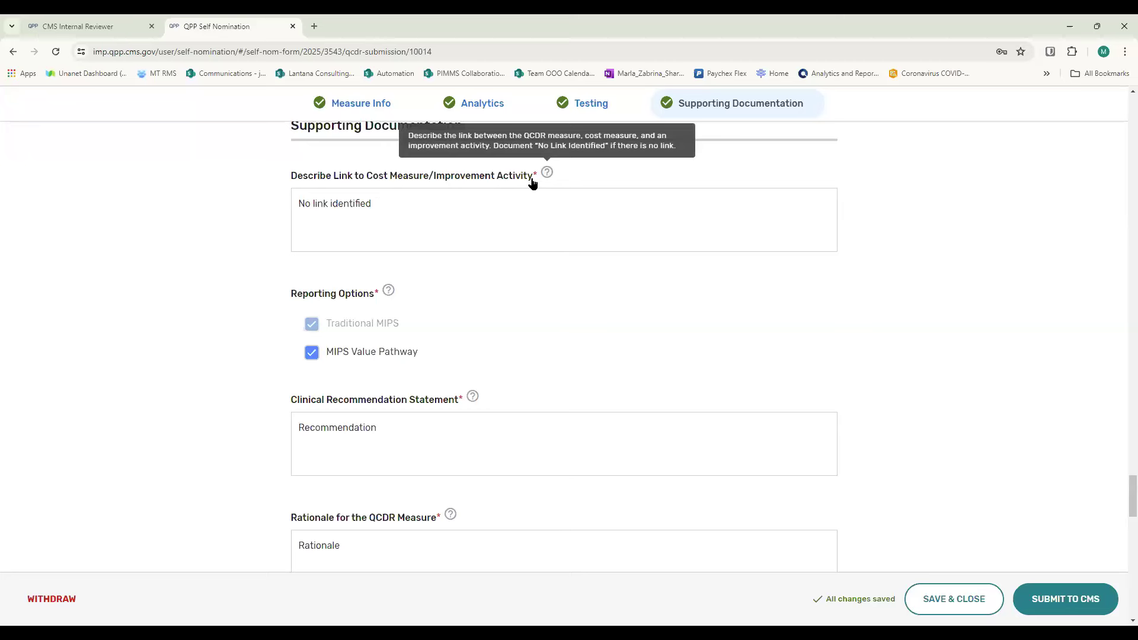
left_click(389, 202)
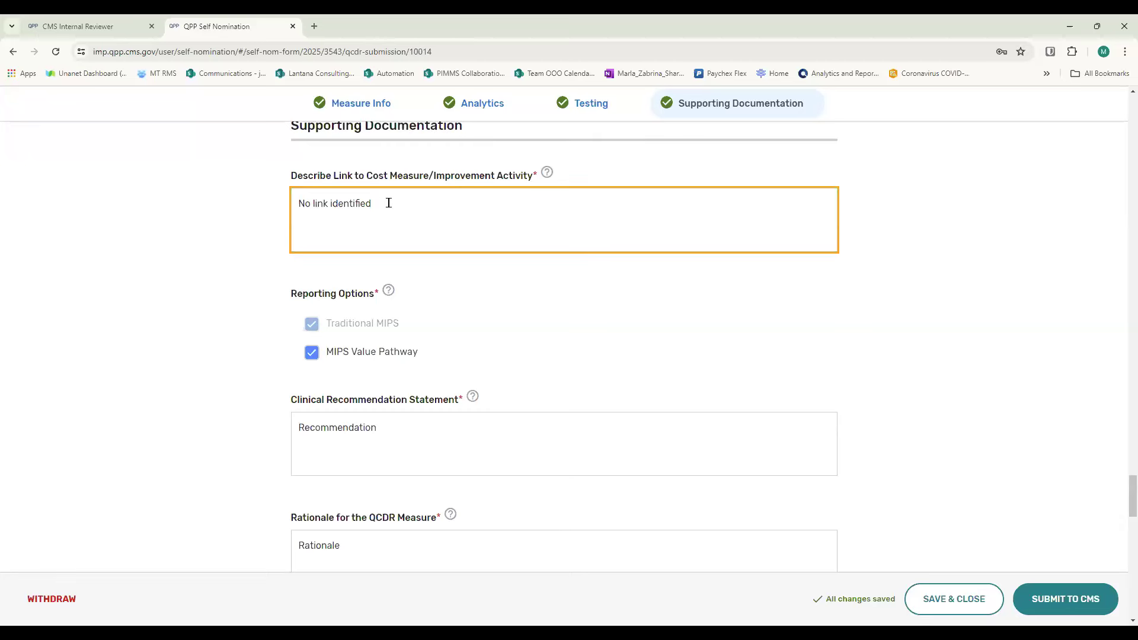
scroll(388, 203, "down", 2)
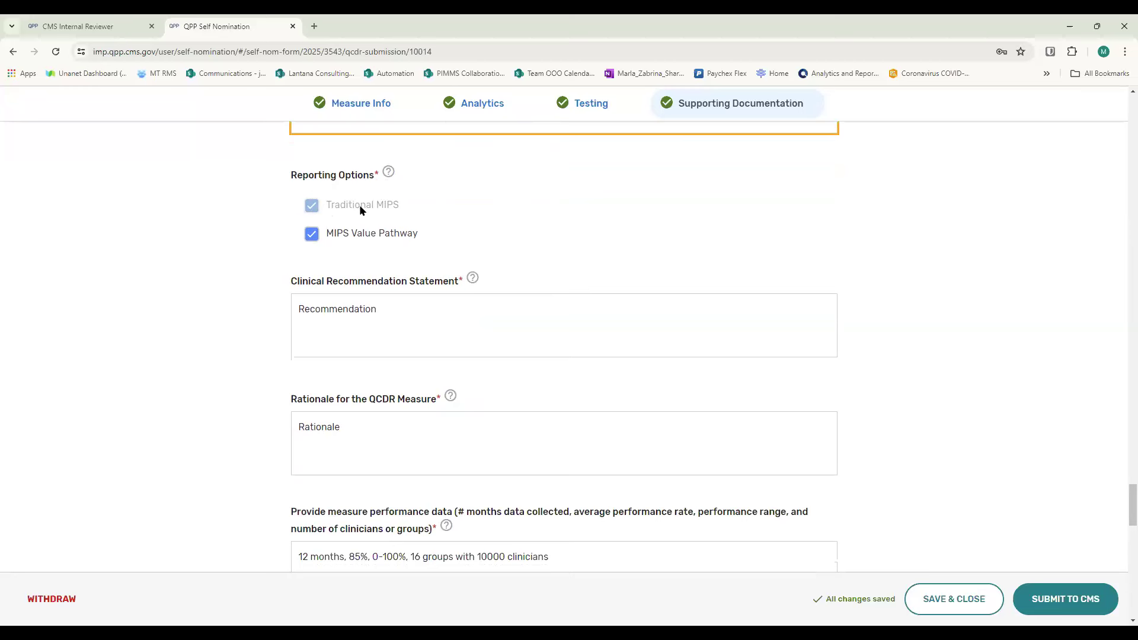
- Try to change the Traditional MIPS reporting option, and toggle MIPS Value Pathway off and back on
left_click(309, 211)
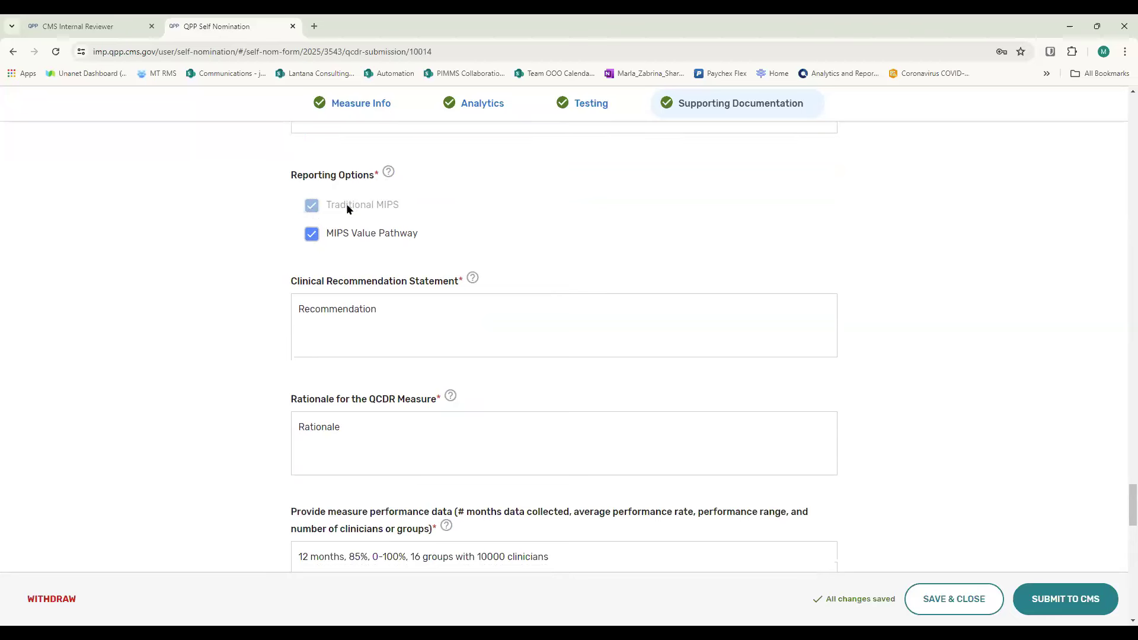
left_click(313, 234)
left_click(312, 237)
- Review the entries for the Clinical Recommendation Statement and the Rationale for the QCDR Measure
scroll(521, 242, "down", 1)
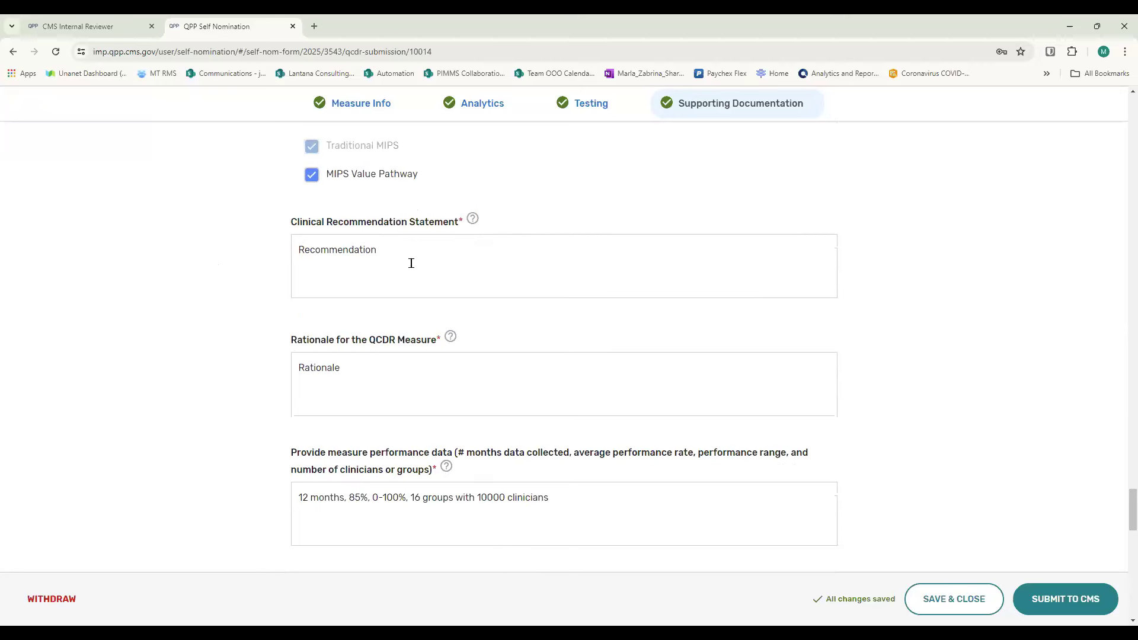
left_click(388, 246)
scroll(472, 339, "down", 1)
left_click(389, 315)
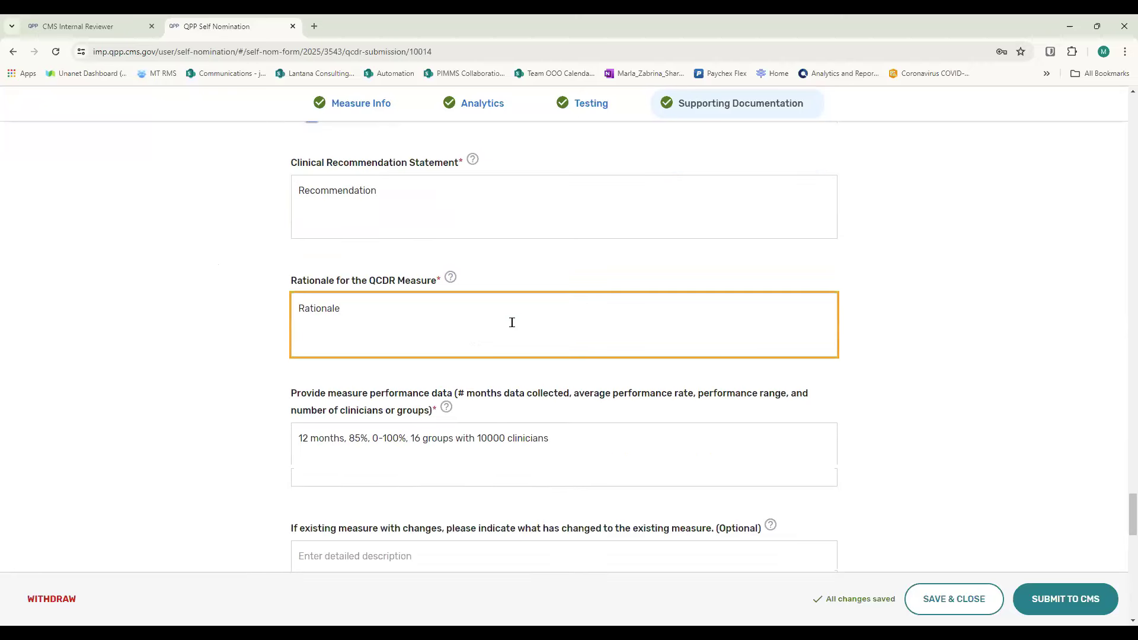
scroll(512, 322, "down", 2)
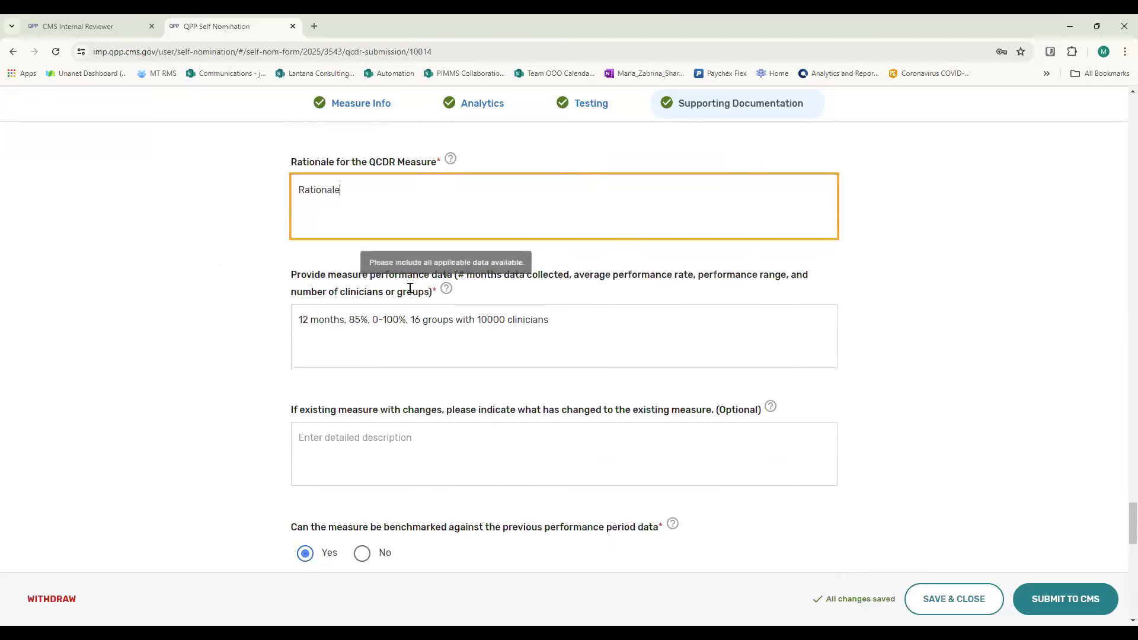
- Read the guidance for the measure performance data field and review its entry
mouse_move(457, 286)
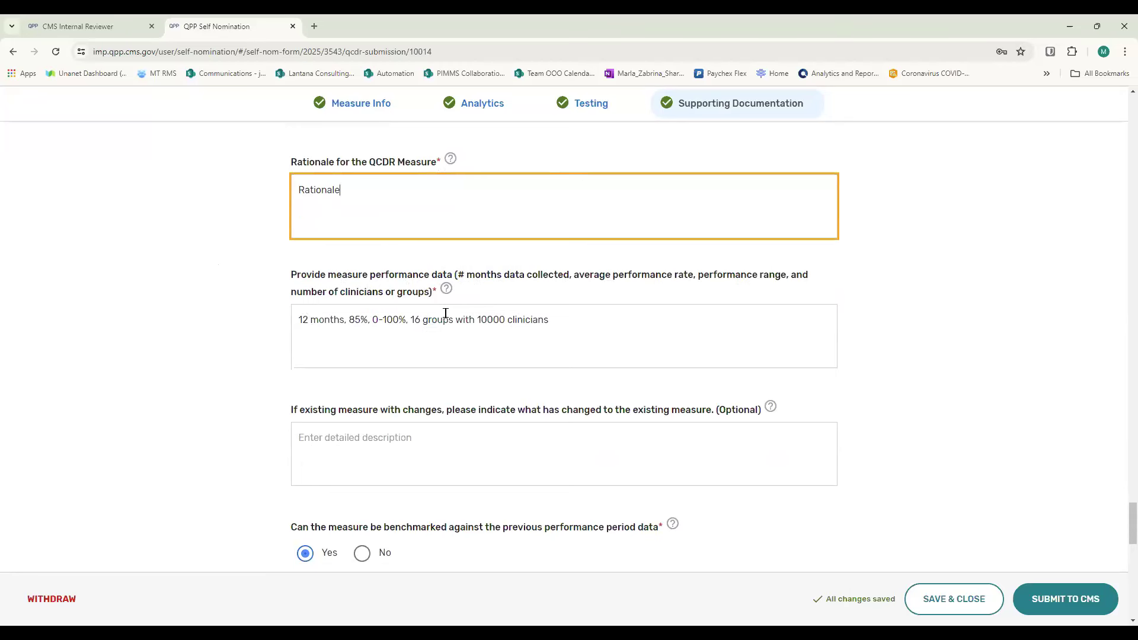
left_click(555, 318)
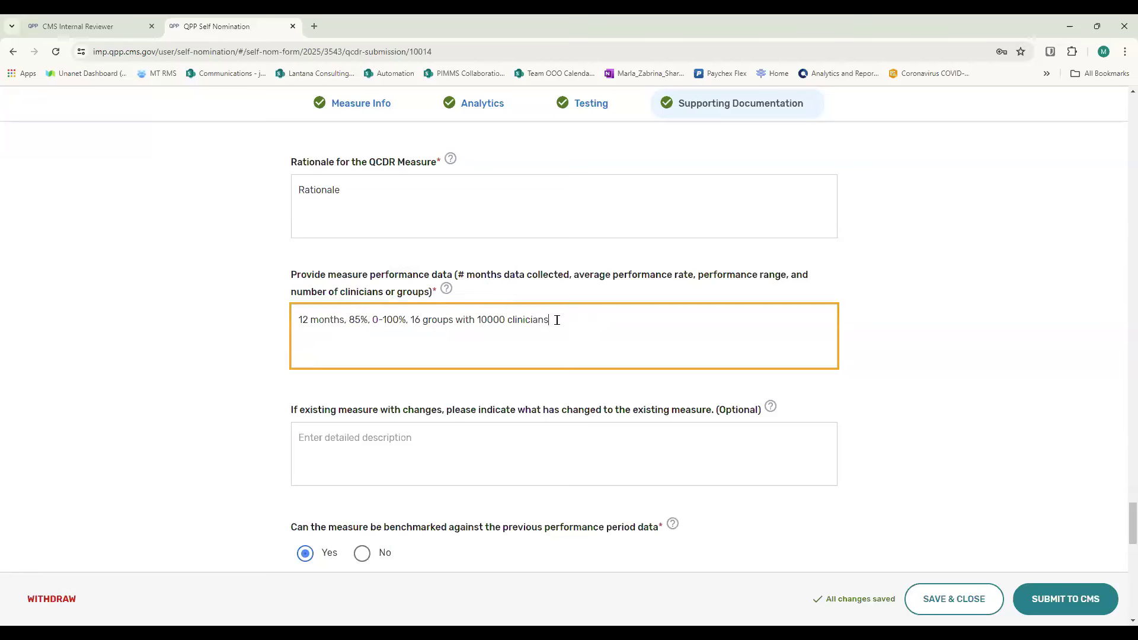
scroll(557, 320, "down", 3)
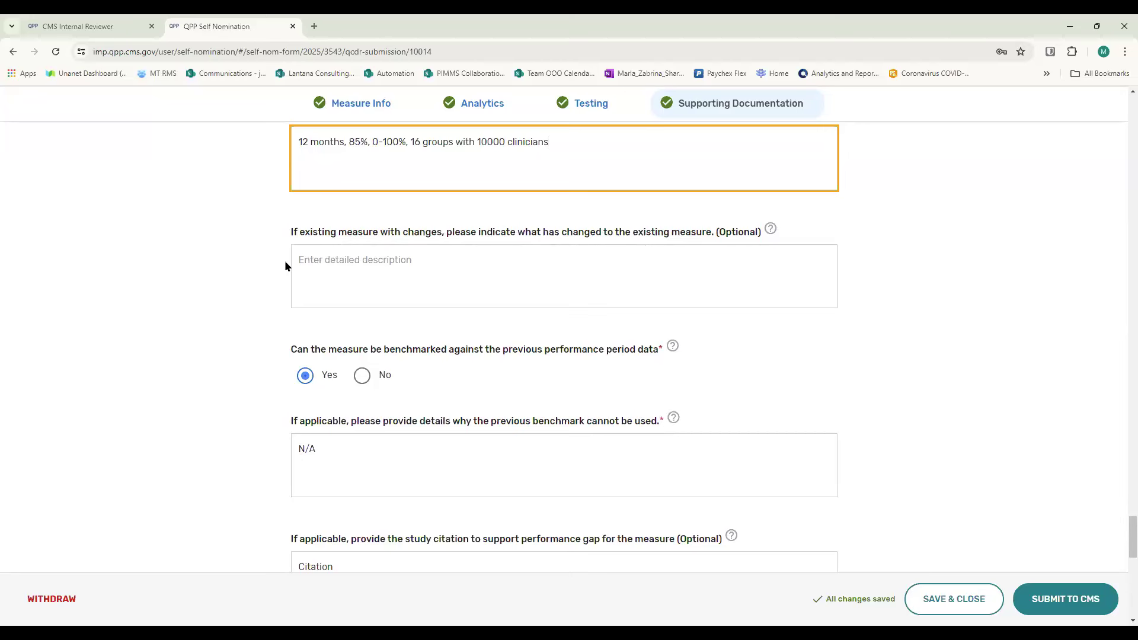
- Review the field for changes to an existing measure, the benchmarking question and the details on why the previous benchmark cannot be used
left_click(430, 259)
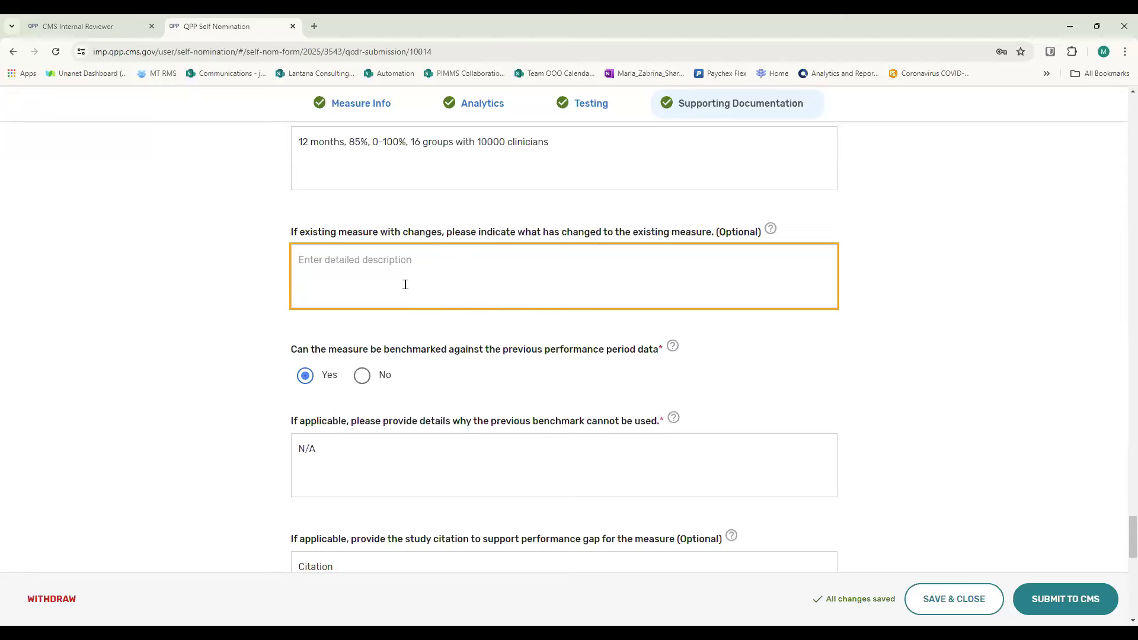
scroll(405, 284, "down", 2)
scroll(462, 270, "up", 1)
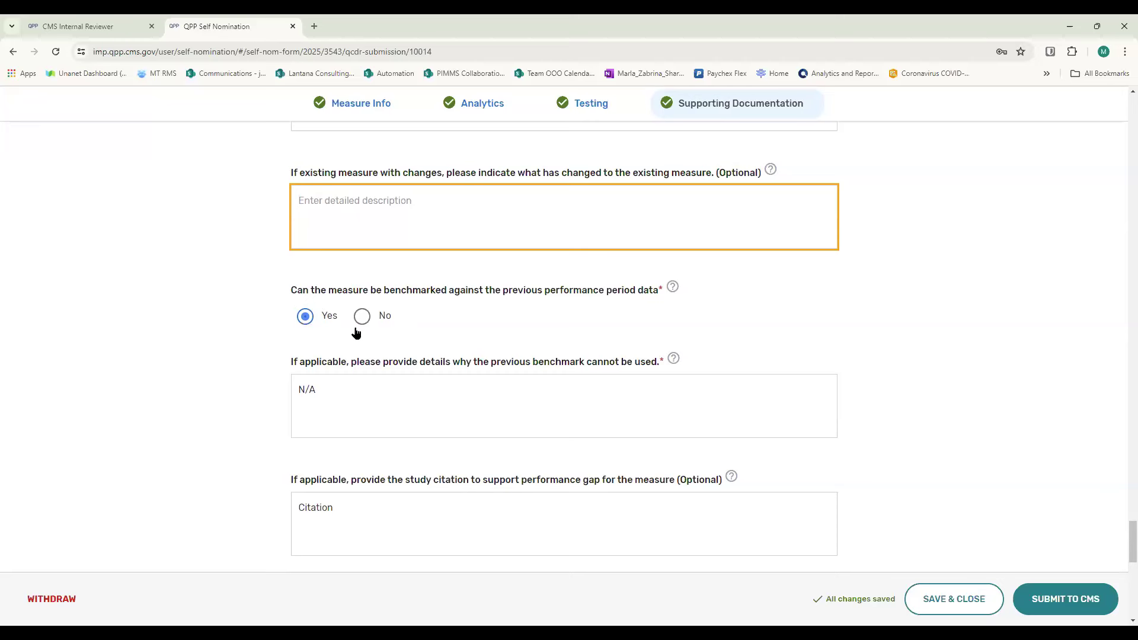
scroll(356, 329, "down", 1)
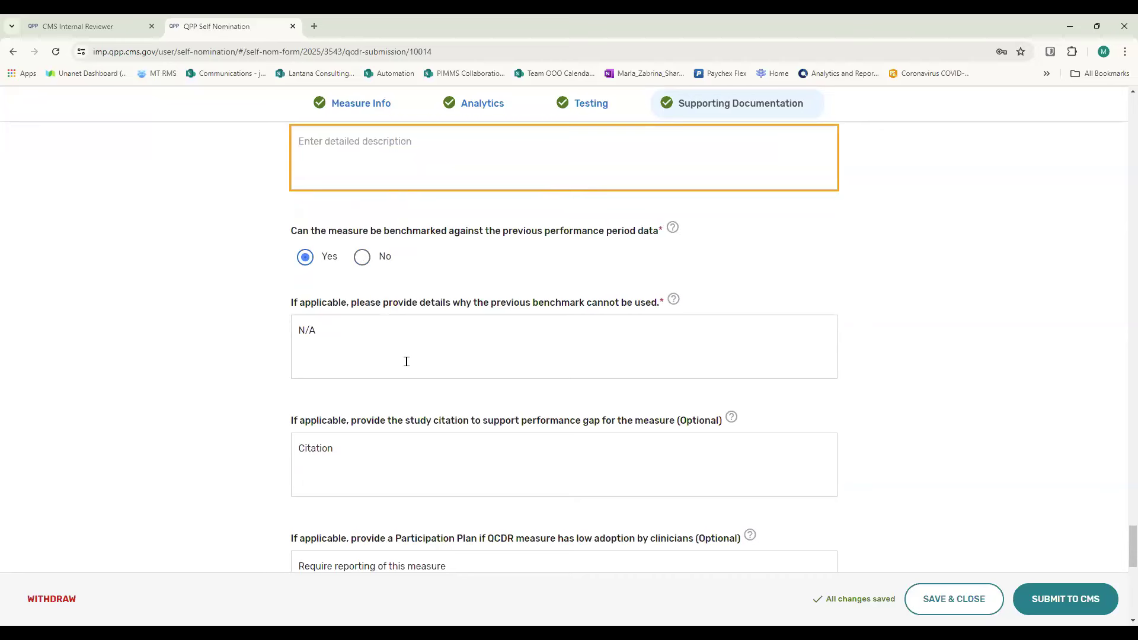
scroll(409, 362, "up", 1)
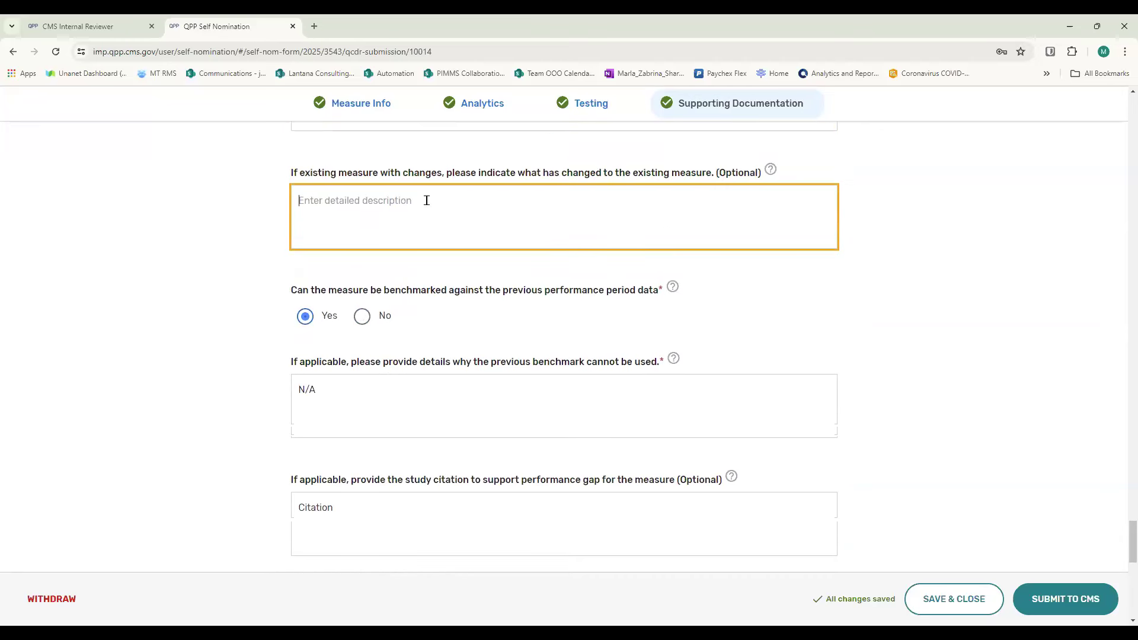
left_click(384, 399)
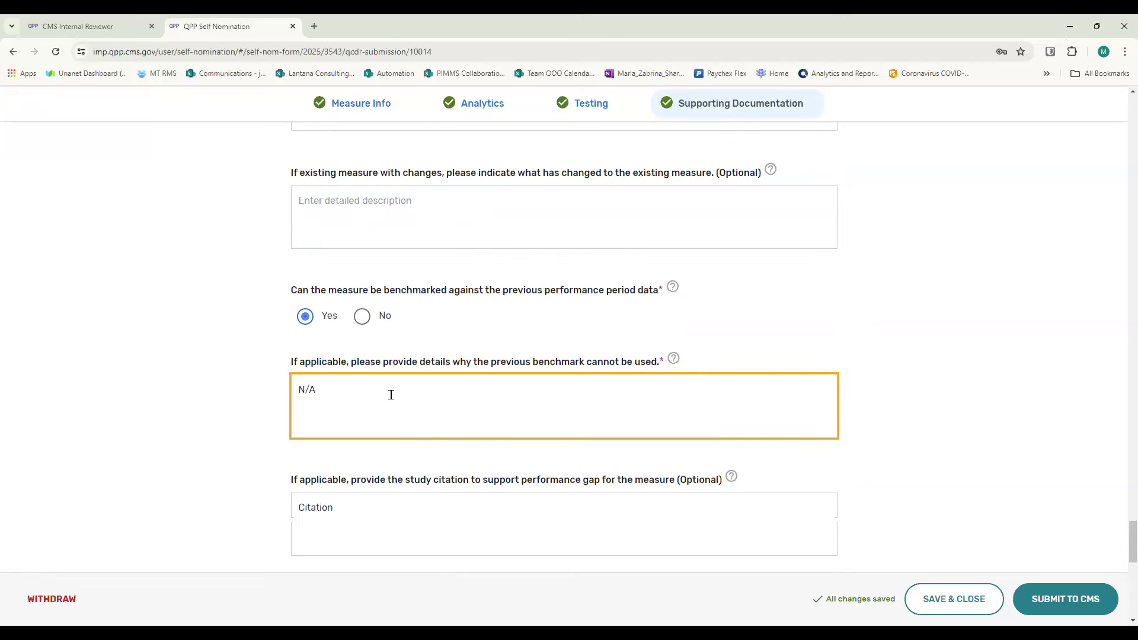
scroll(391, 395, "down", 3)
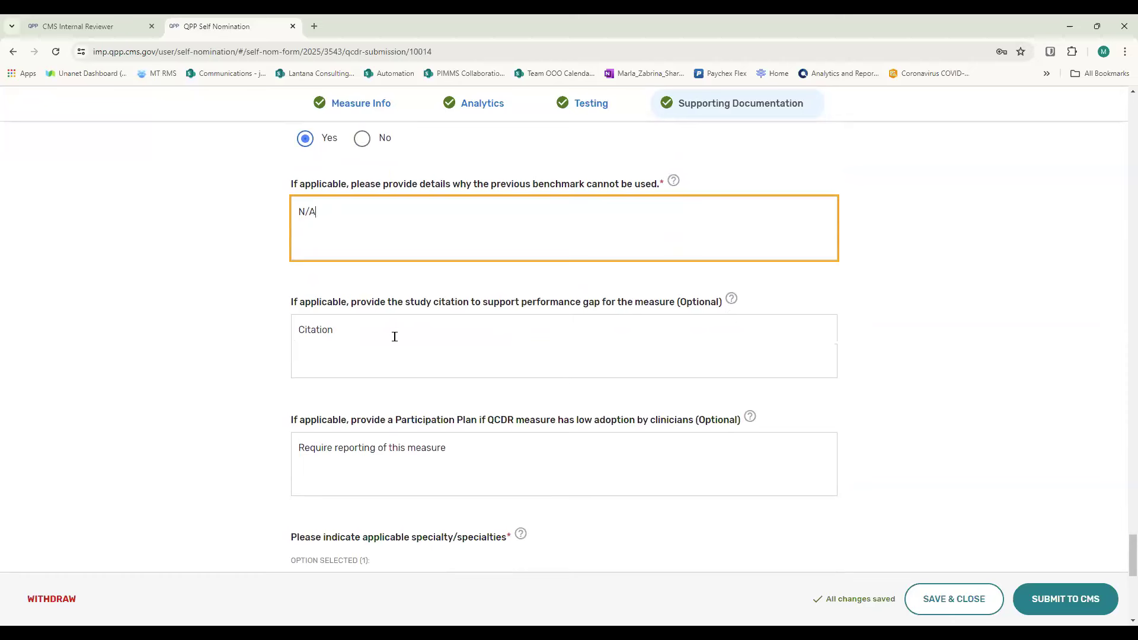
- Read the study citation guidance and review the remaining Supporting Documentation fields from Participation Plan through QCDR Notes
mouse_move(733, 298)
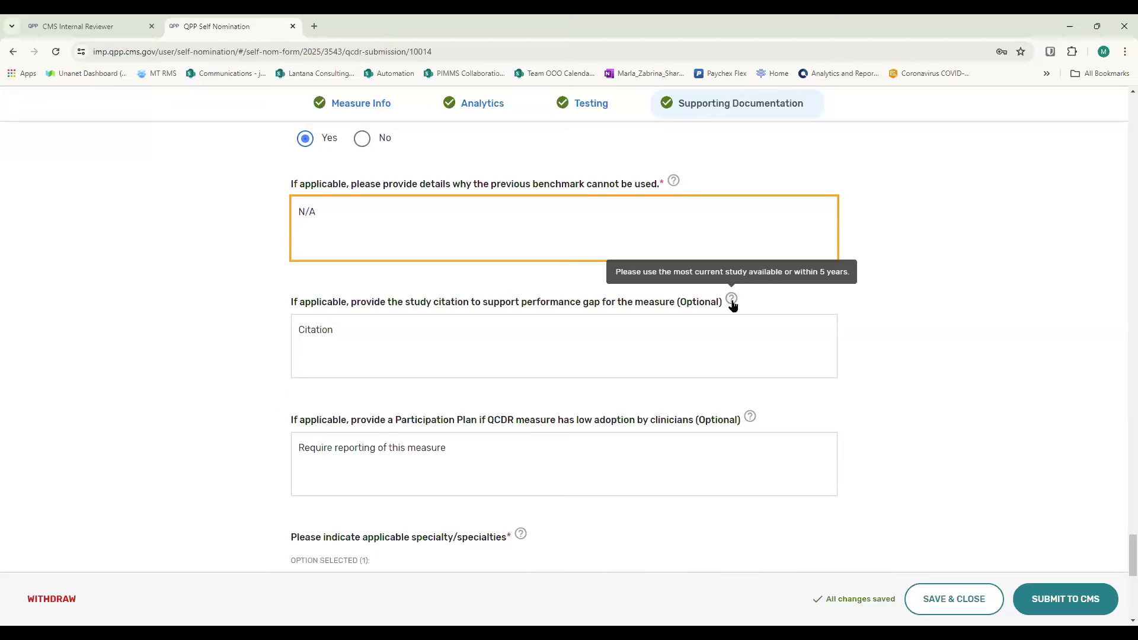
scroll(397, 367, "down", 1)
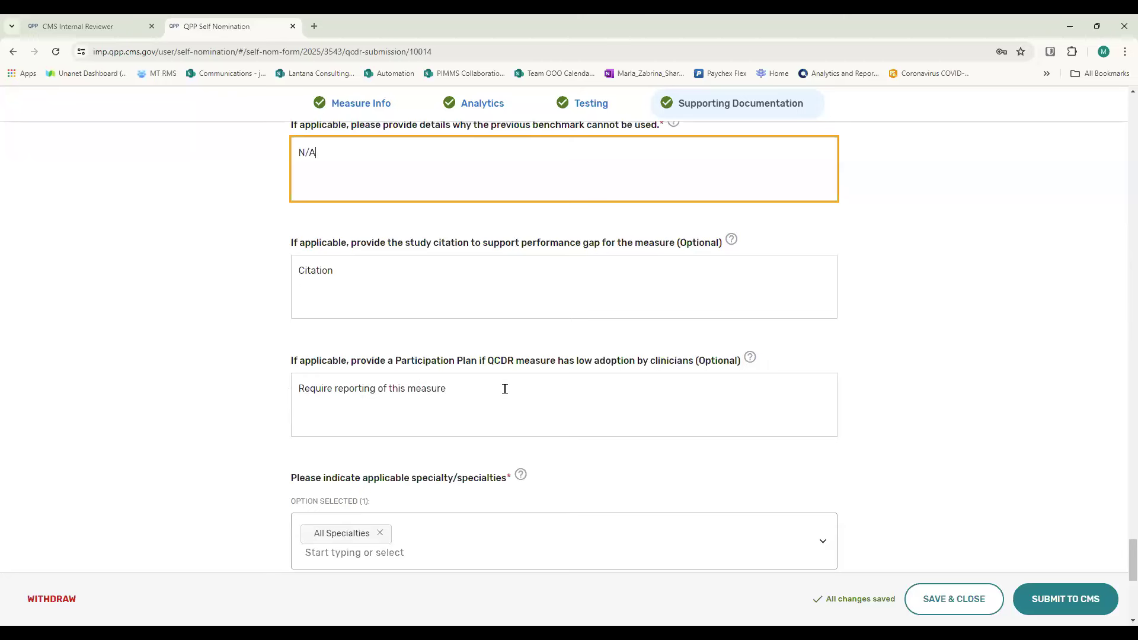
scroll(574, 381, "down", 4)
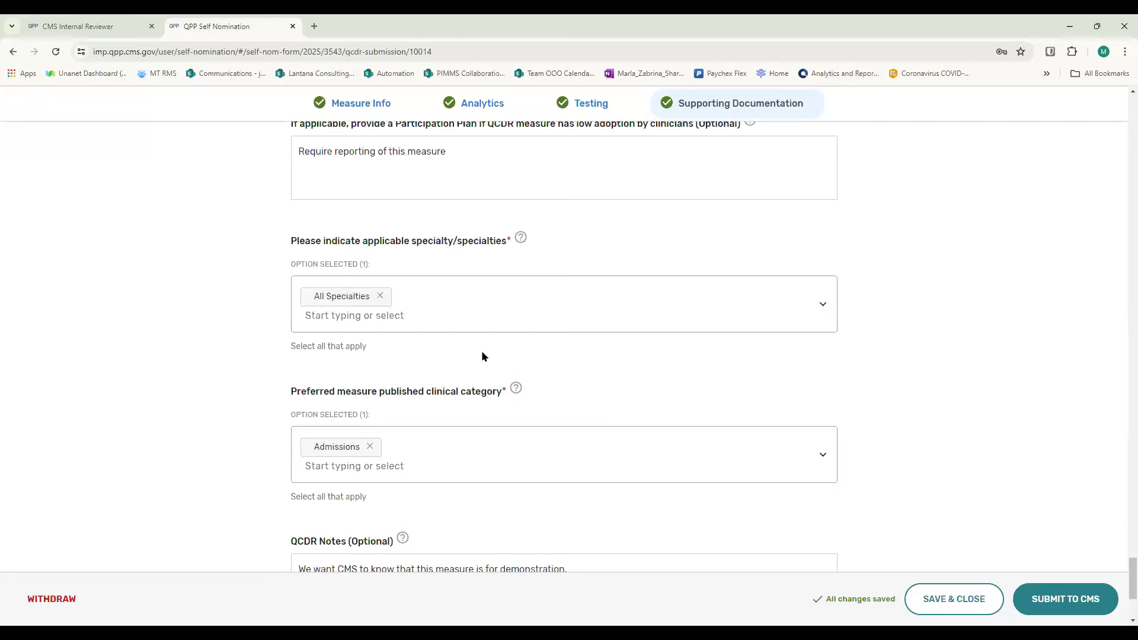
scroll(481, 356, "down", 3)
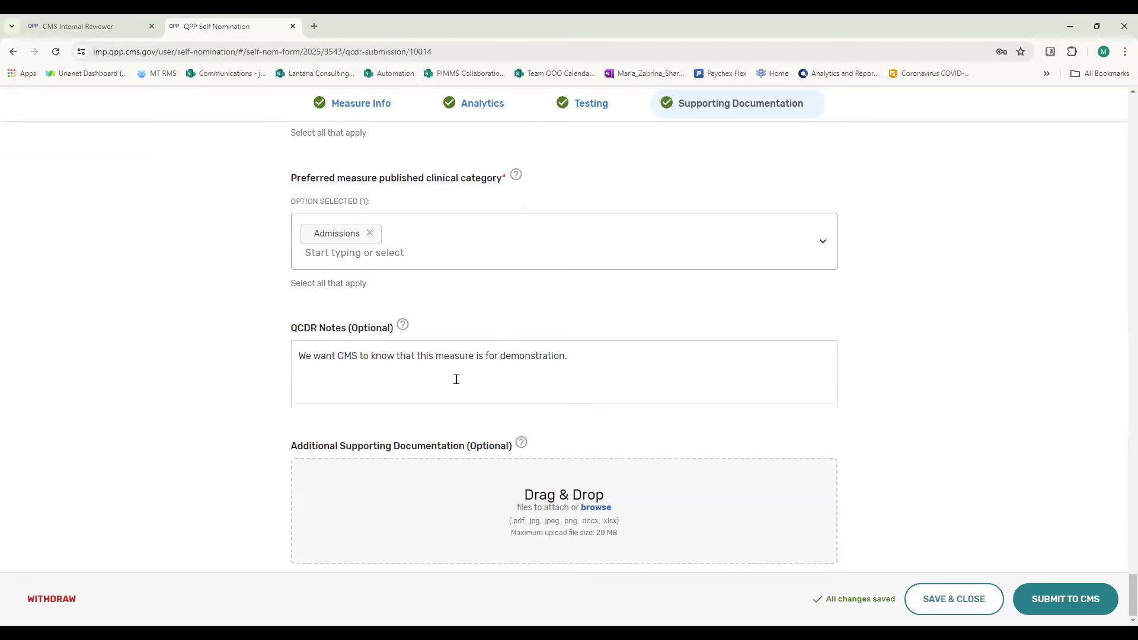
left_click(592, 357)
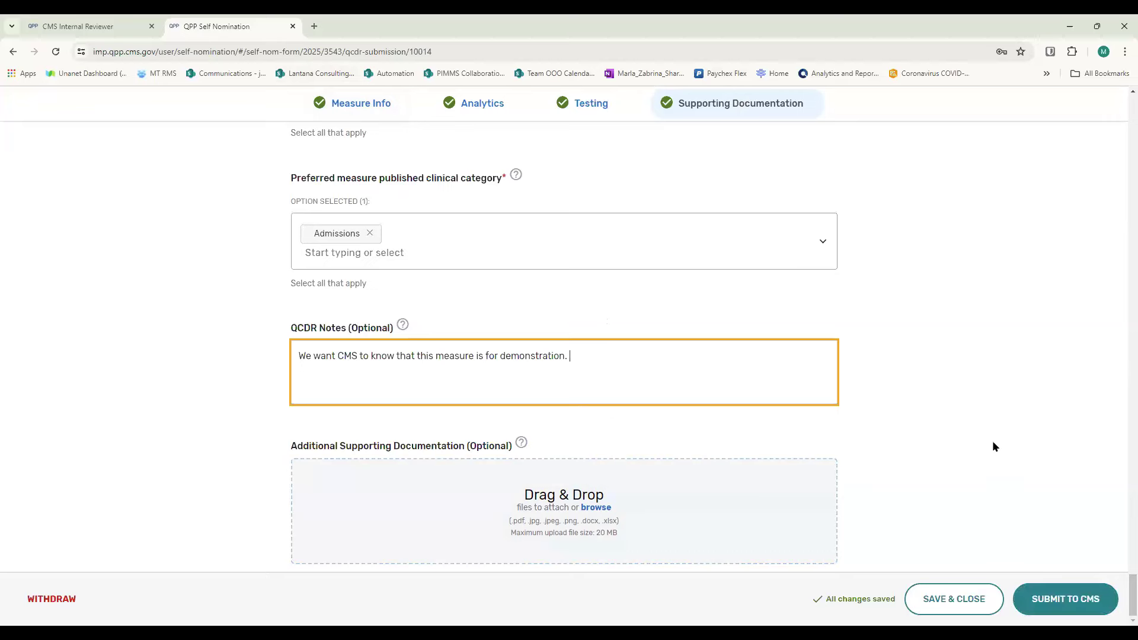
- Remove All Specialties from the applicable specialties and select it again
scroll(993, 450, "up", 8)
scroll(981, 440, "down", 2)
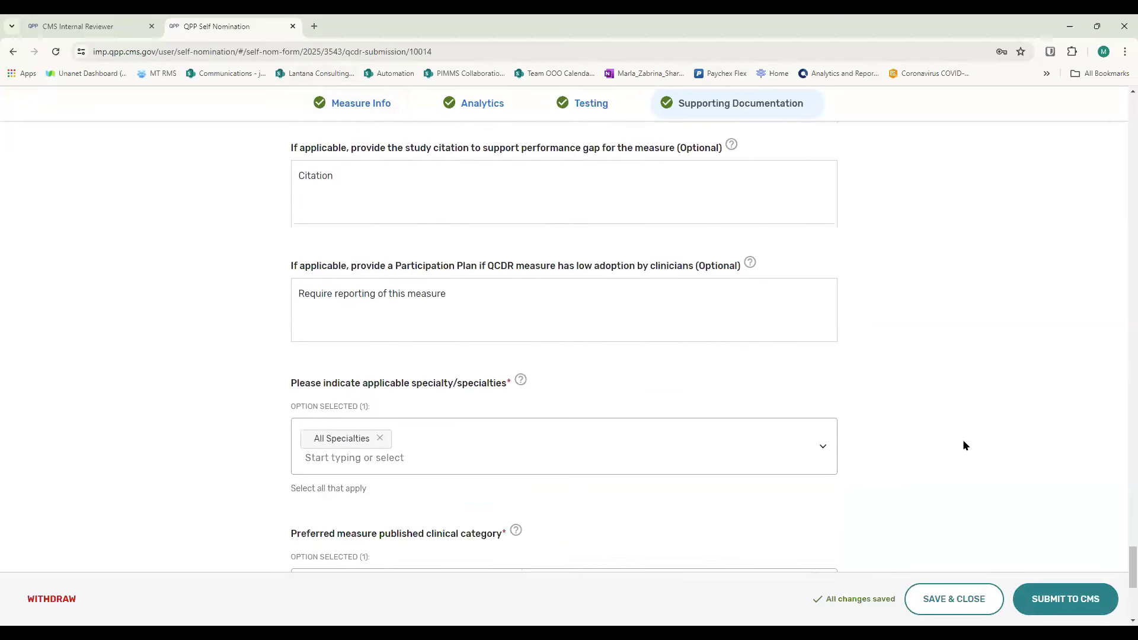
left_click(381, 439)
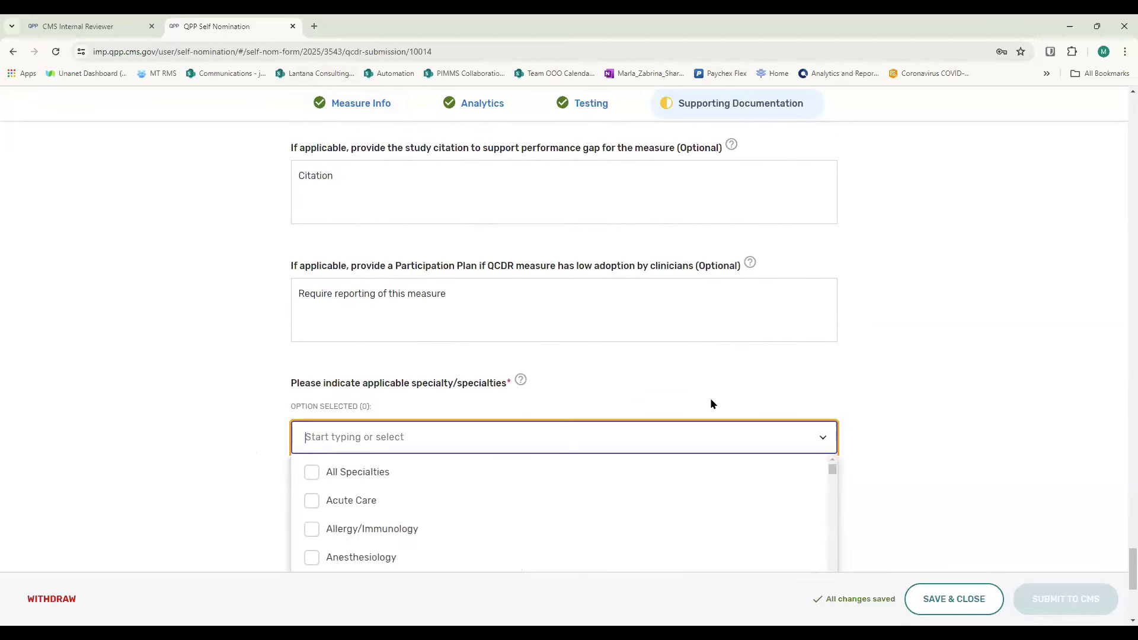
left_click(928, 359)
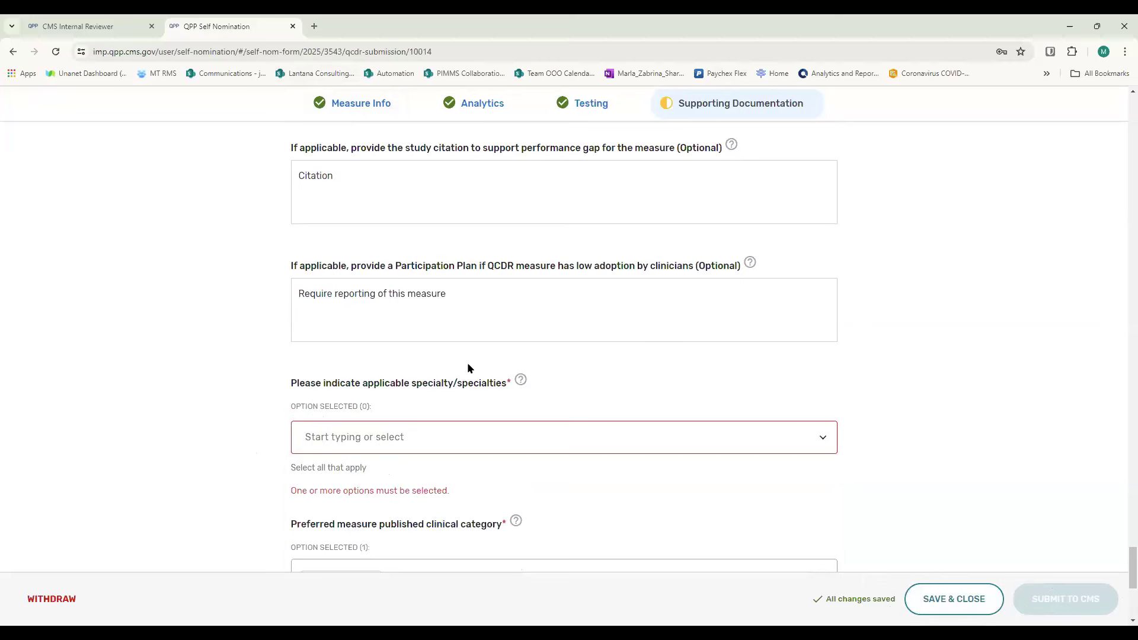
left_click(819, 437)
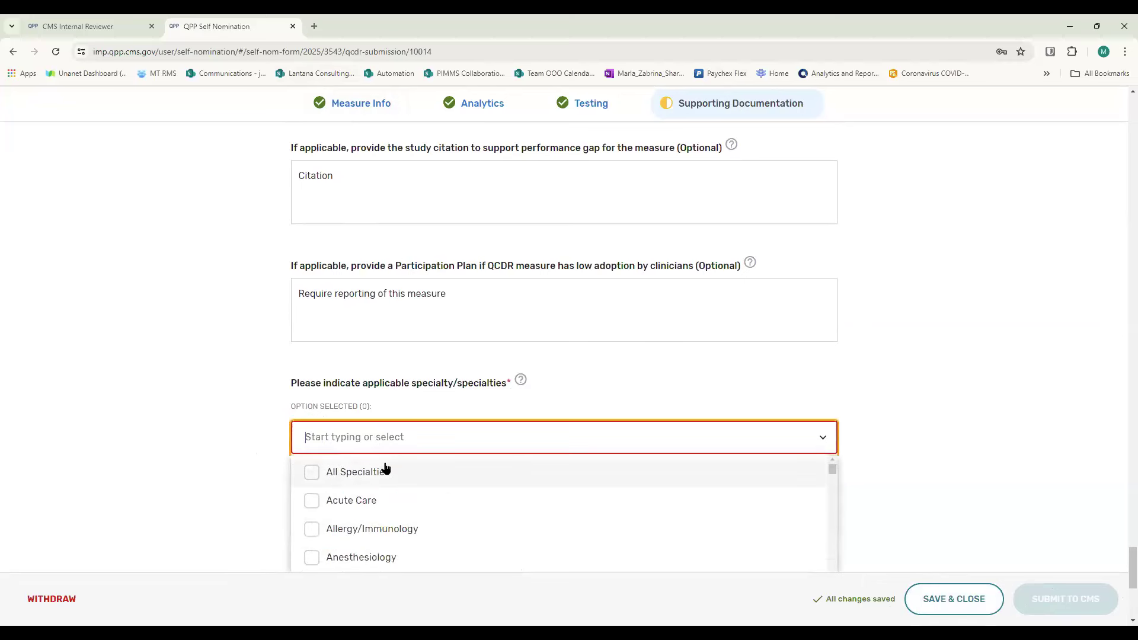
left_click(312, 470)
left_click(1033, 317)
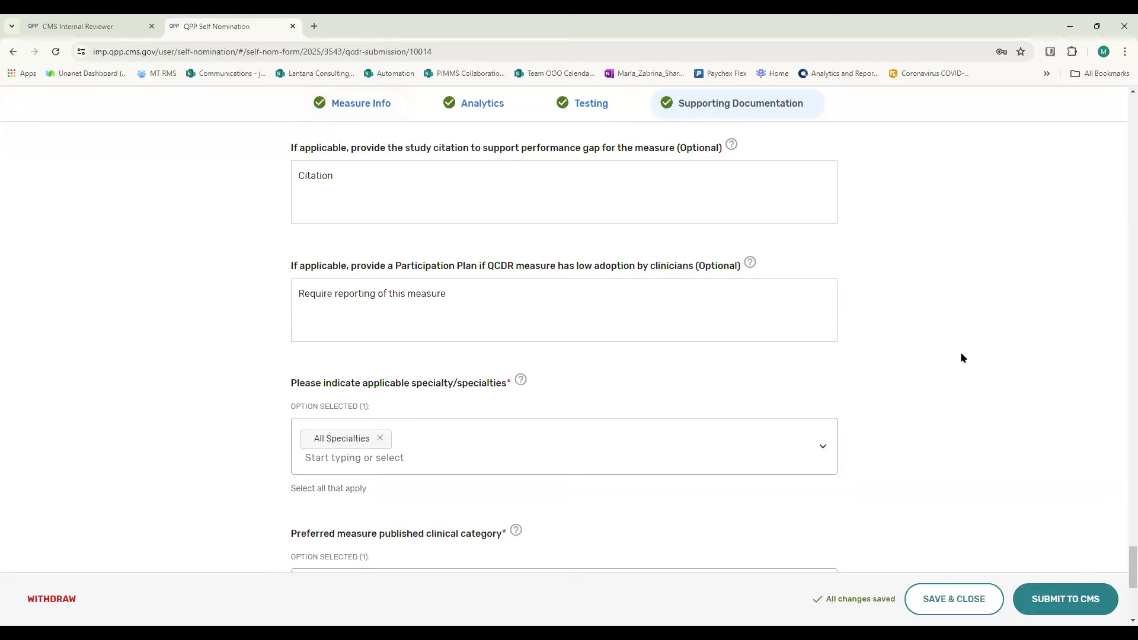
- Open the Submit To CMS summary, review the measure's listed details and cancel without certifying
scroll(964, 351, "down", 2)
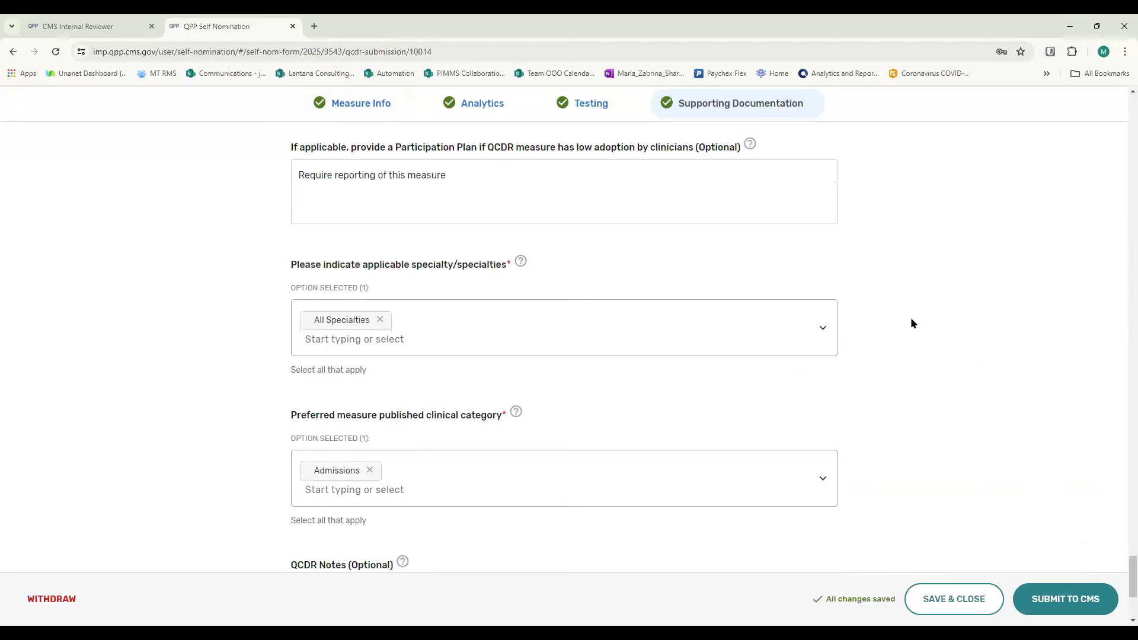
left_click(1062, 602)
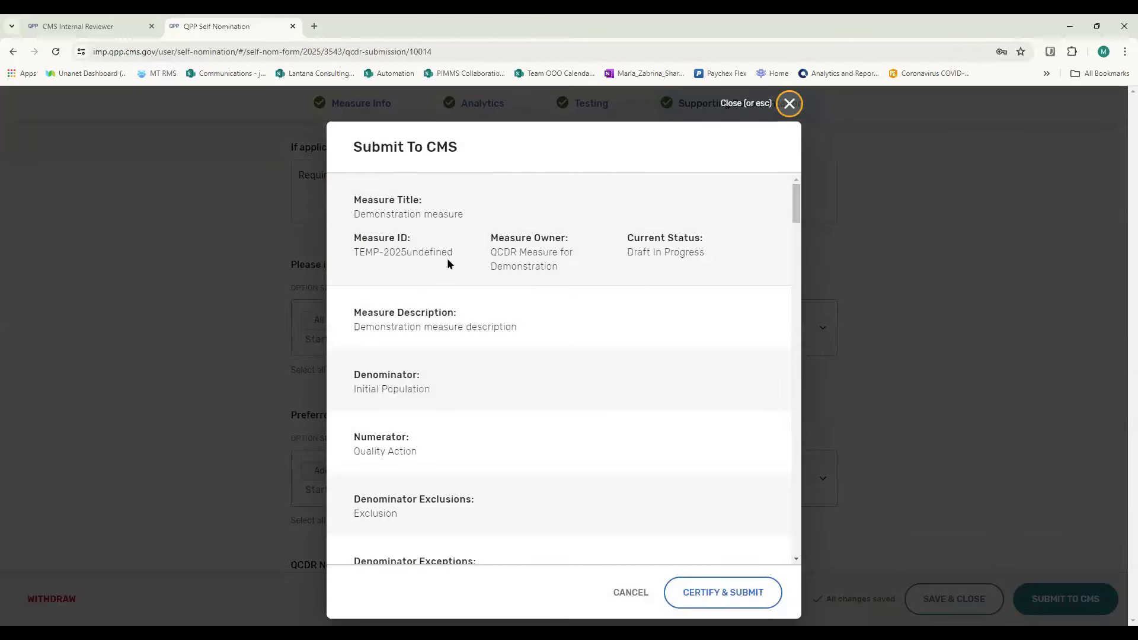
scroll(484, 322, "down", 8)
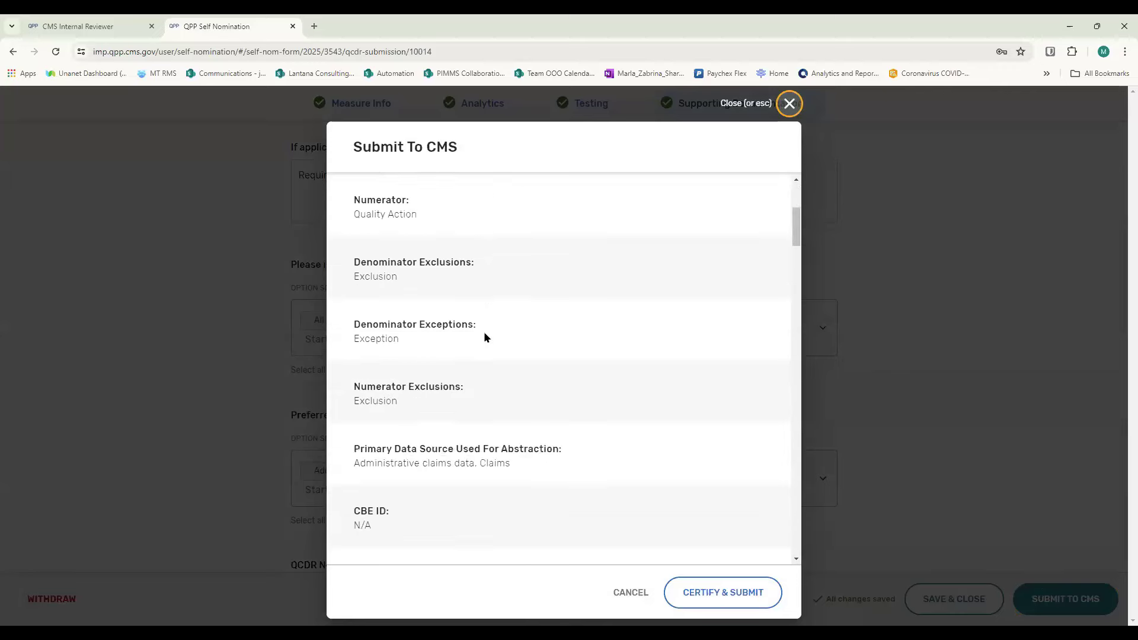
scroll(513, 409, "down", 17)
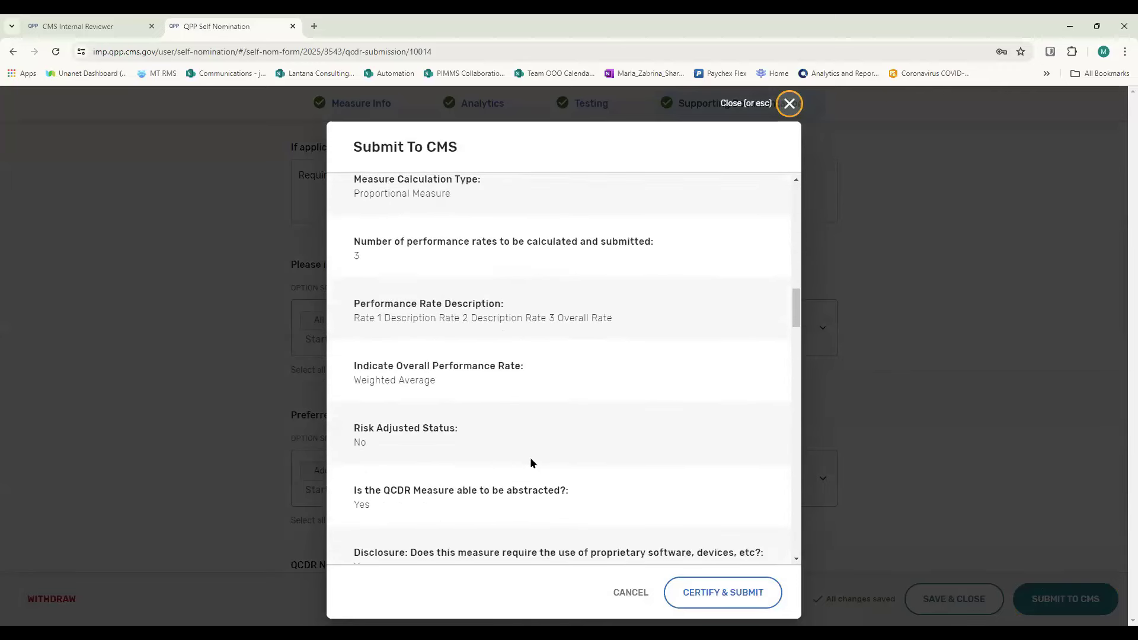
scroll(539, 491, "down", 6)
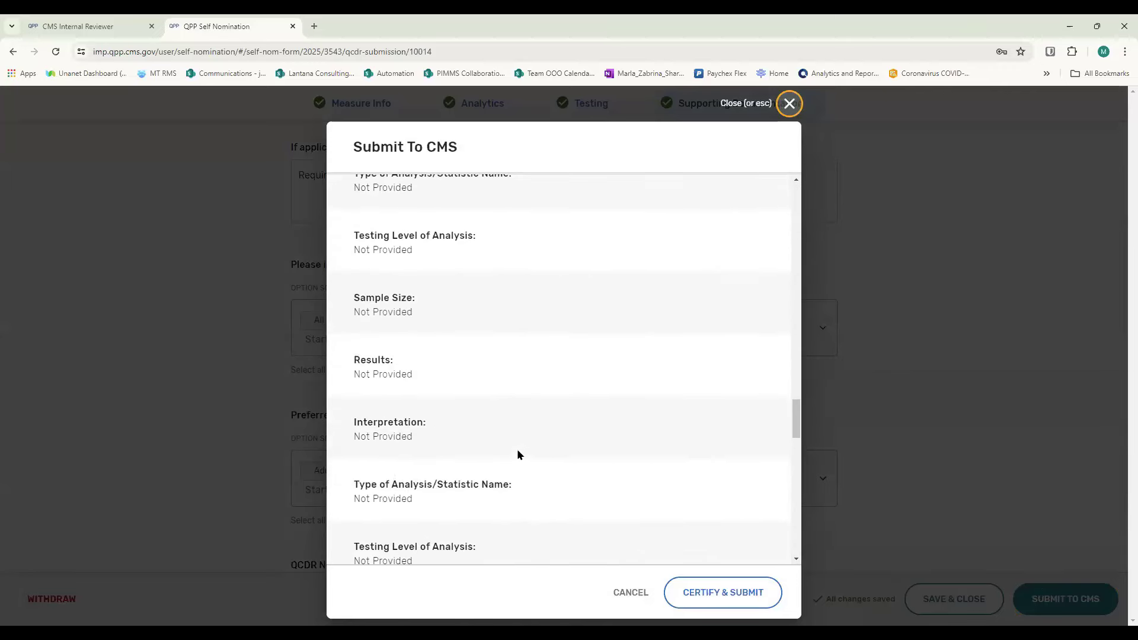
left_click(628, 592)
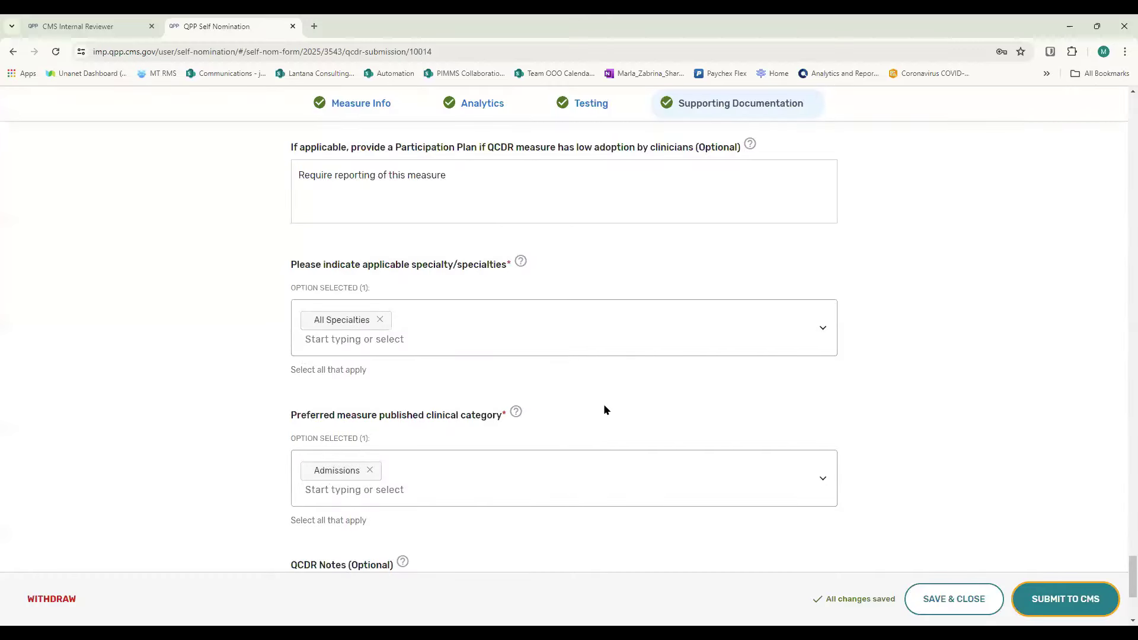
- Certify and submit the Demonstration measure to CMS, and expand the Submitted group of QCDR measures
left_click(1089, 595)
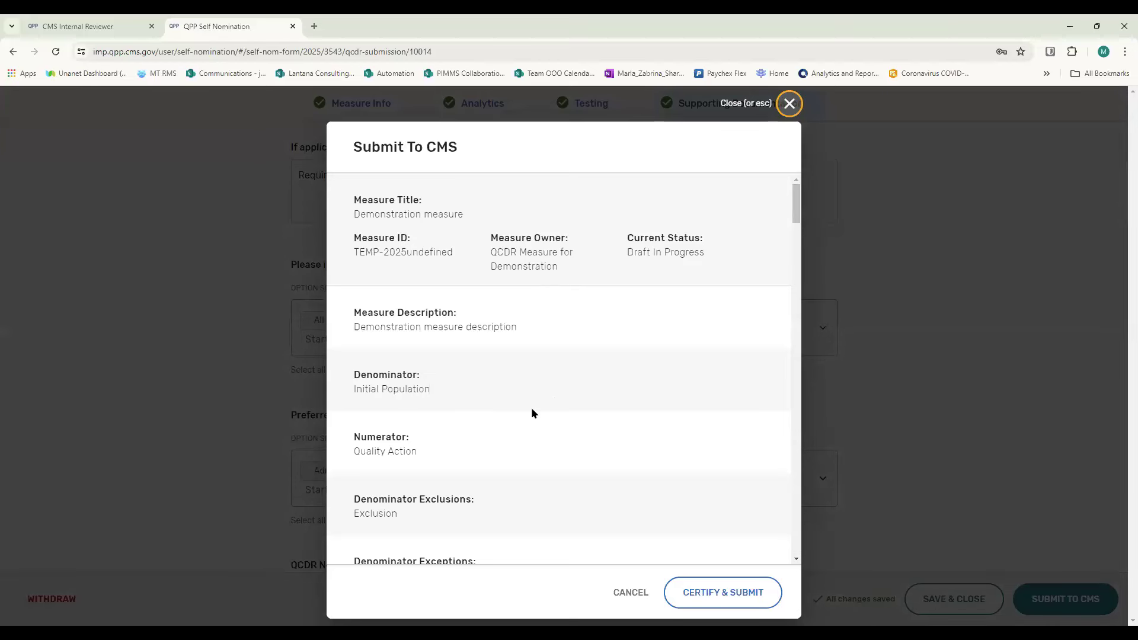
left_click(717, 592)
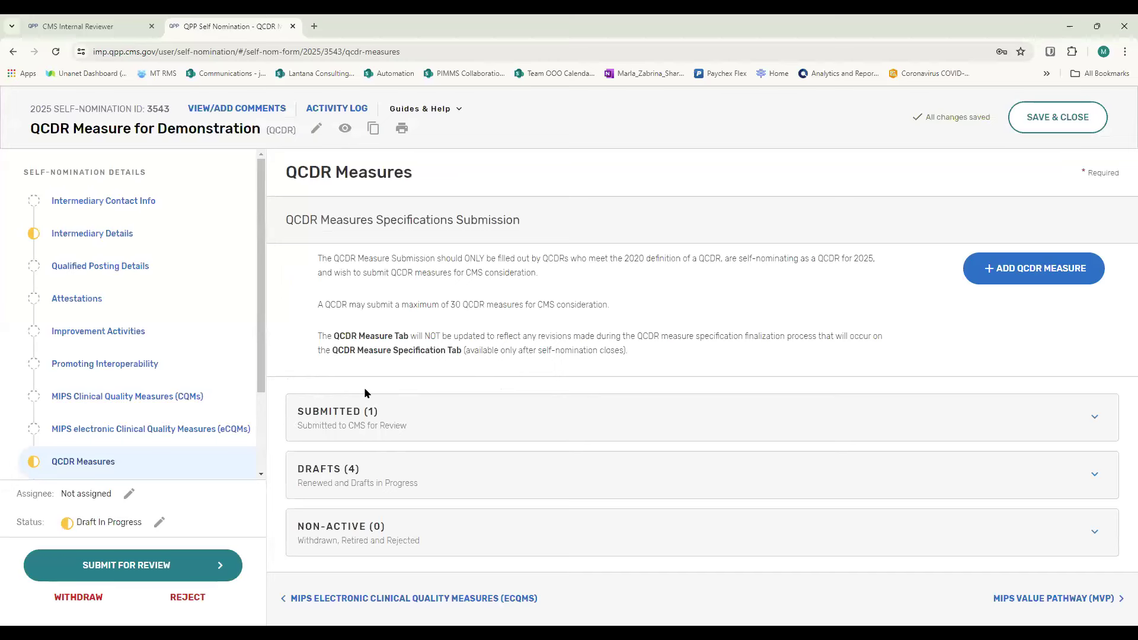
left_click(407, 426)
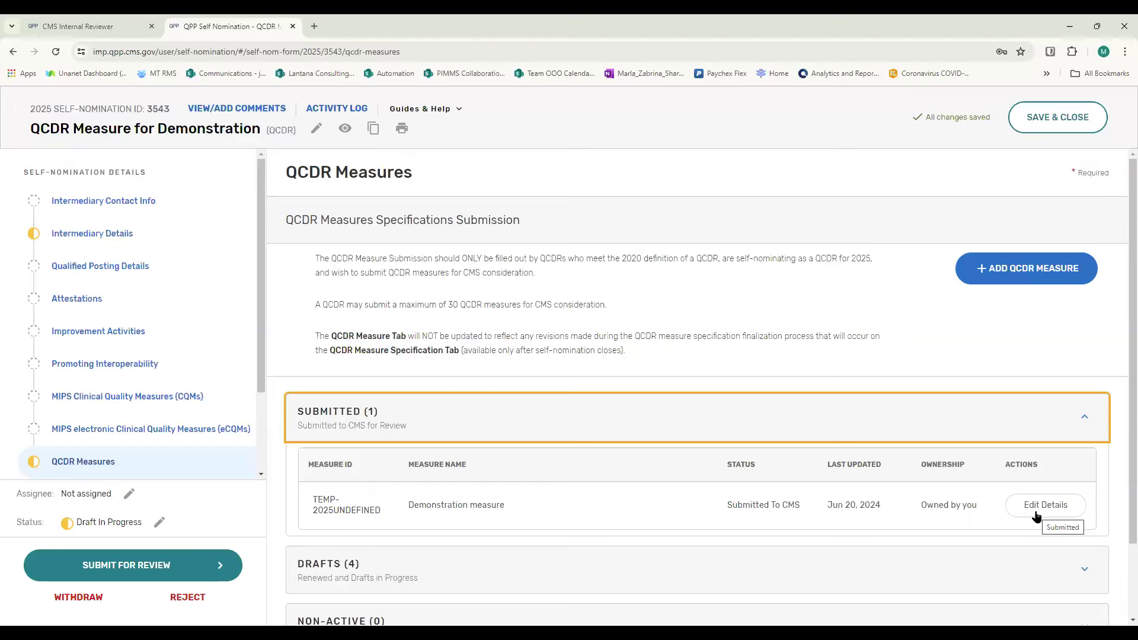
scroll(645, 501, "down", 2)
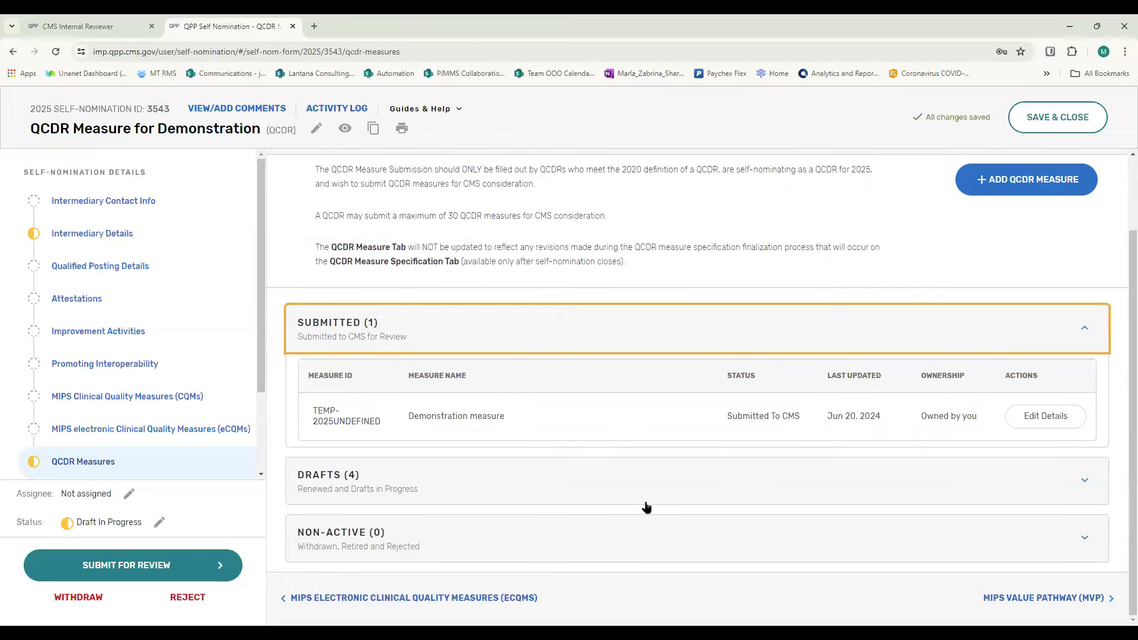
- Expand the Drafts group and open the details of the draft measure titled Example for editing
left_click(1084, 481)
scroll(589, 467, "down", 1)
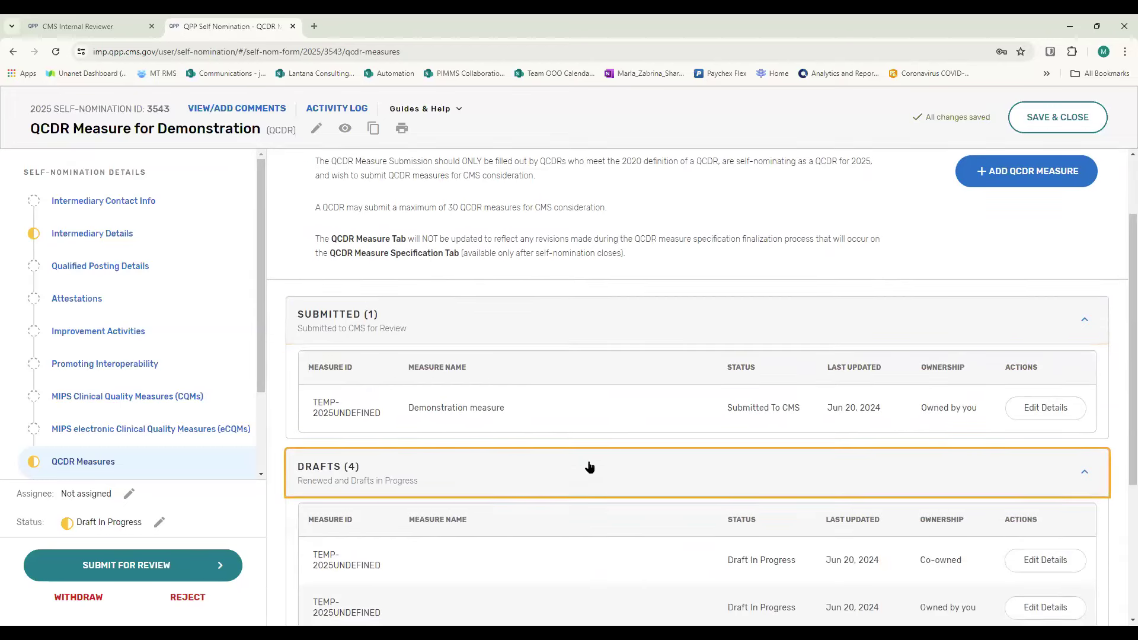
scroll(589, 467, "down", 3)
left_click(1037, 478)
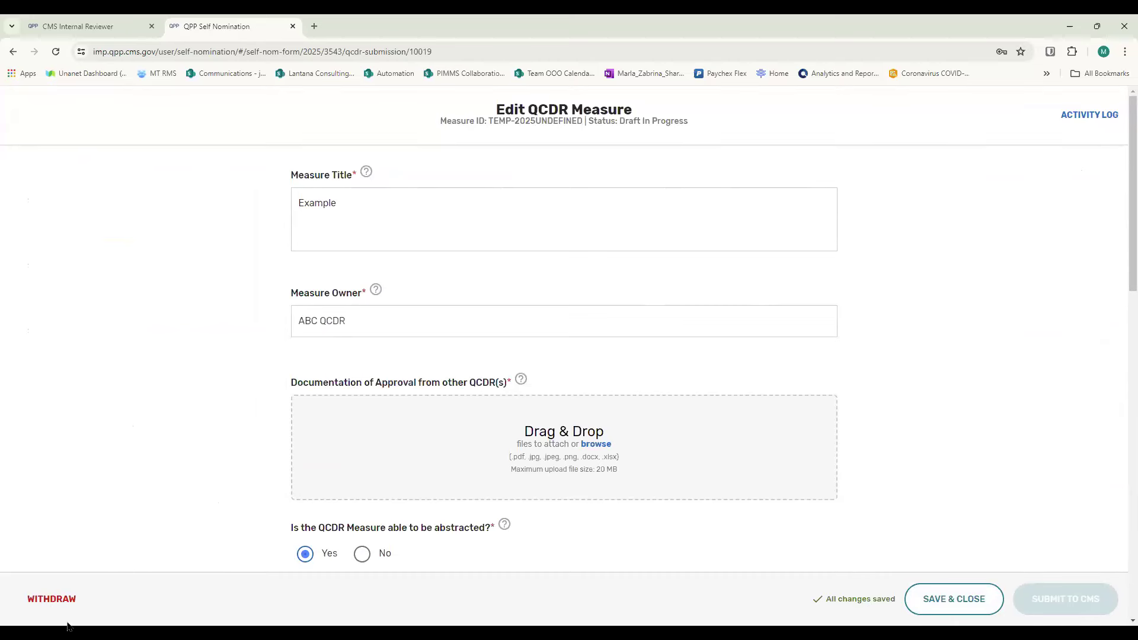
- Withdraw the draft measure titled Example from the 2025 self-nomination and confirm the withdrawal
left_click(42, 602)
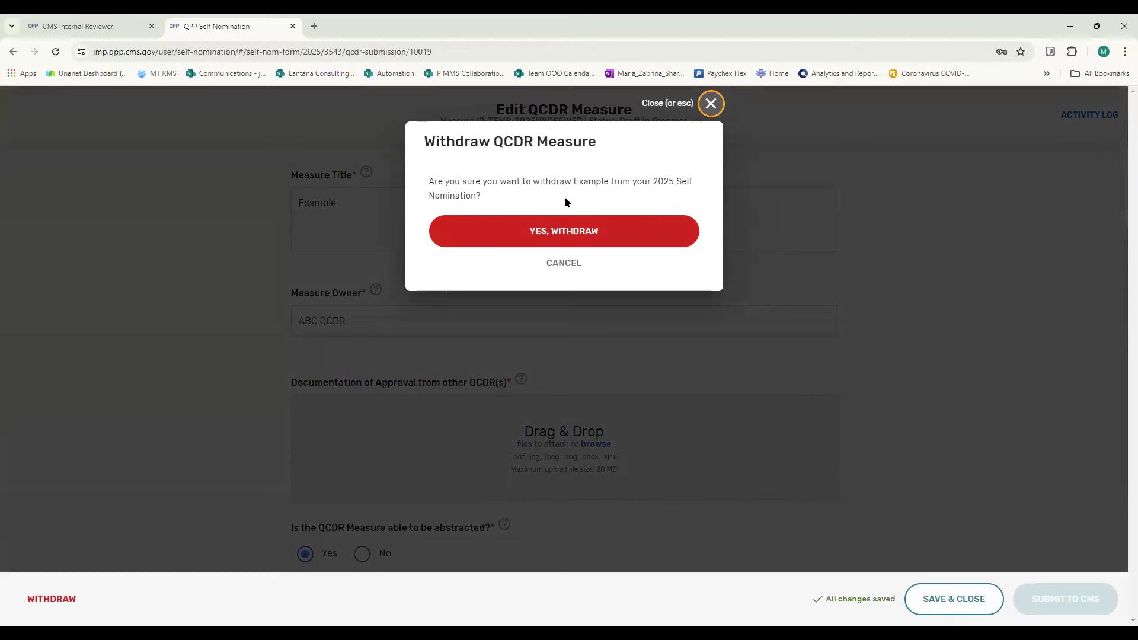
left_click(562, 233)
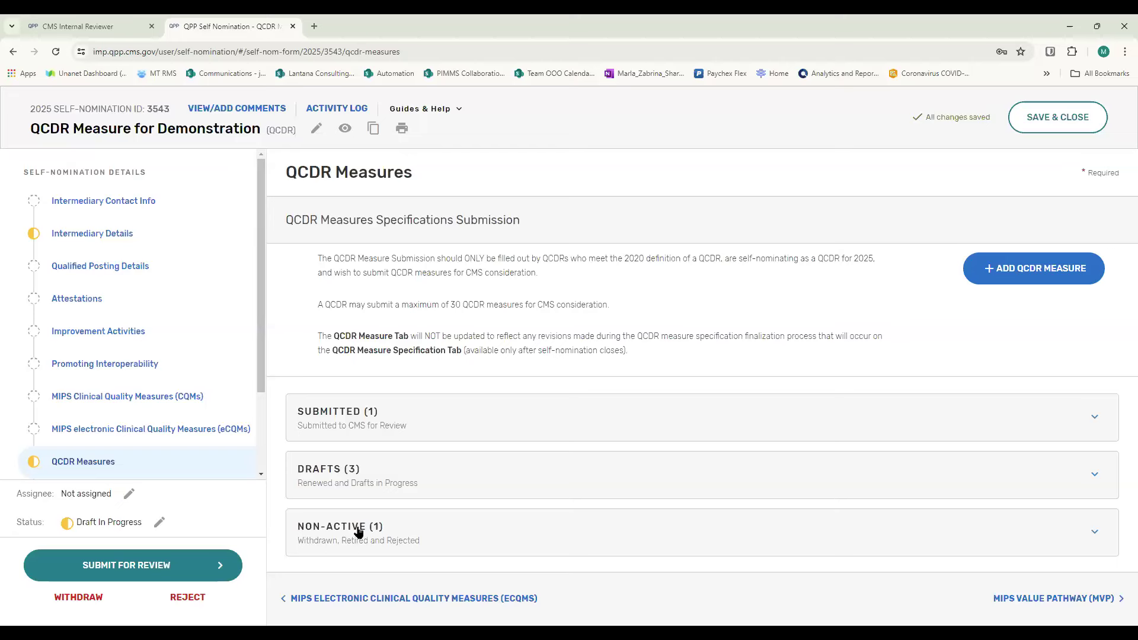
- Expand the Non-Active group, view the details of the withdrawn Example measure, and go back to the QCDR Measures page
left_click(1093, 532)
scroll(733, 483, "down", 2)
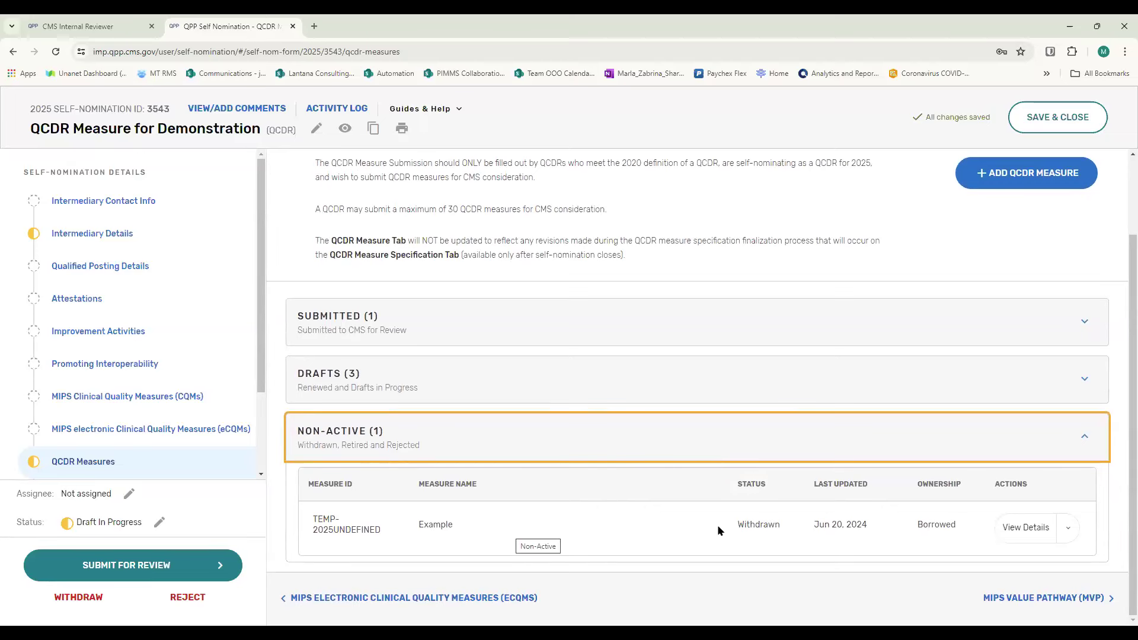
left_click(1023, 529)
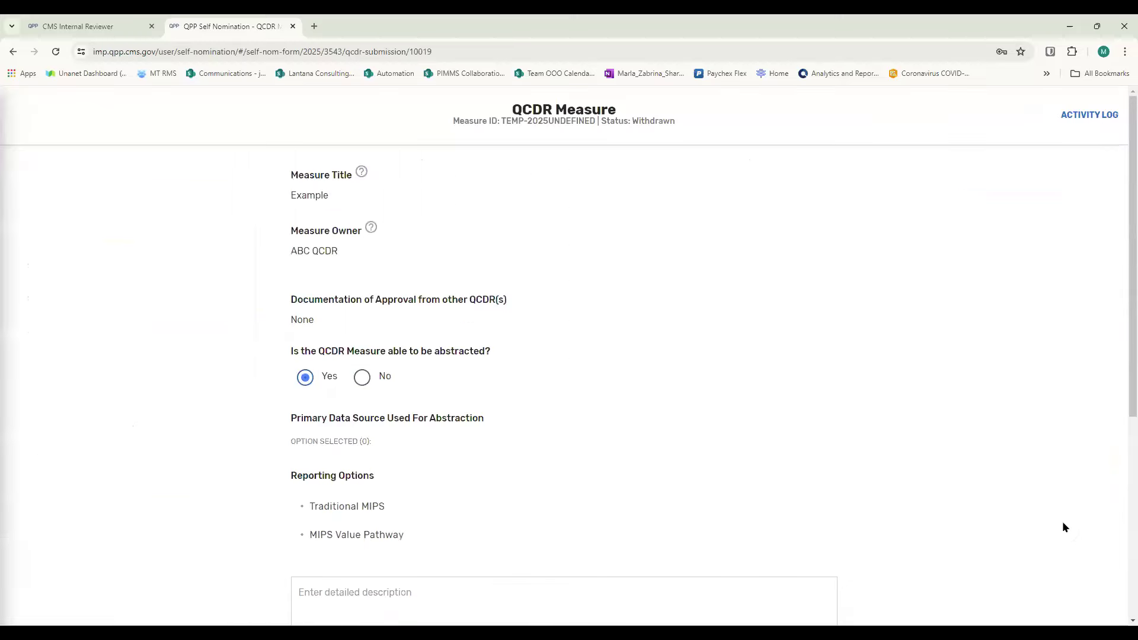
left_click(13, 51)
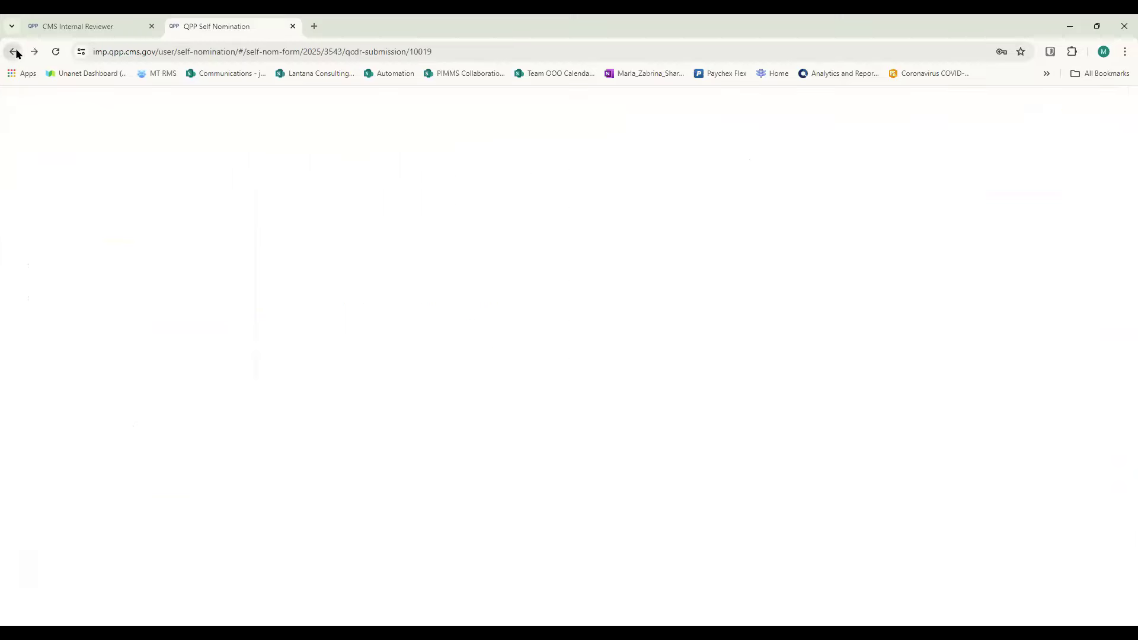
- Expand the Non-Active group again and return the withdrawn Example measure to draft
left_click(1095, 531)
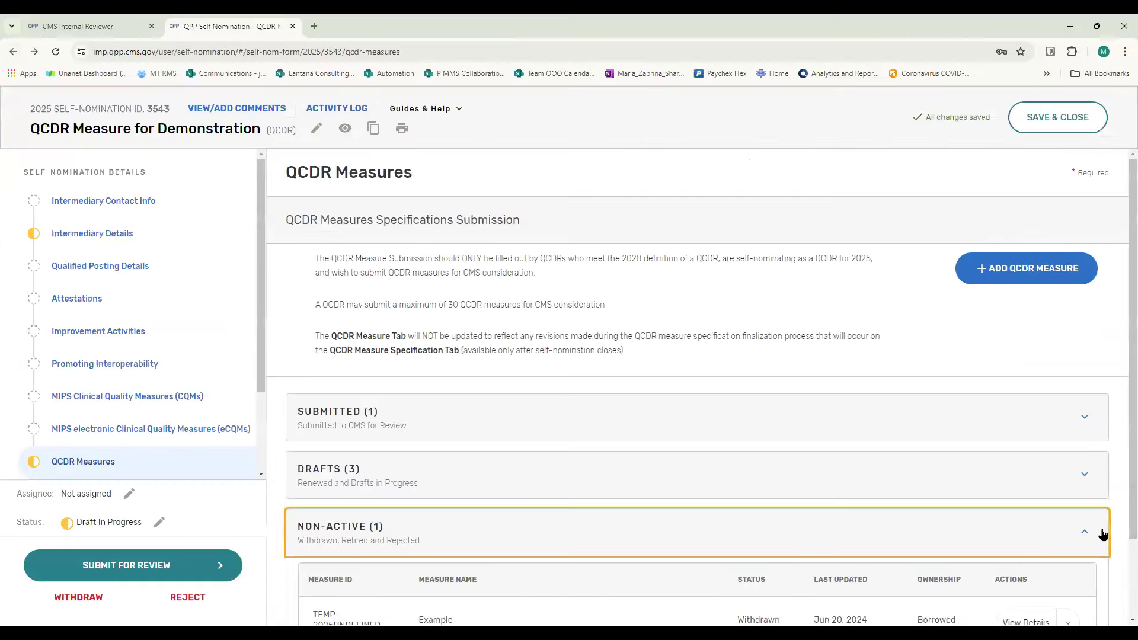
scroll(1074, 526, "down", 2)
left_click(1070, 528)
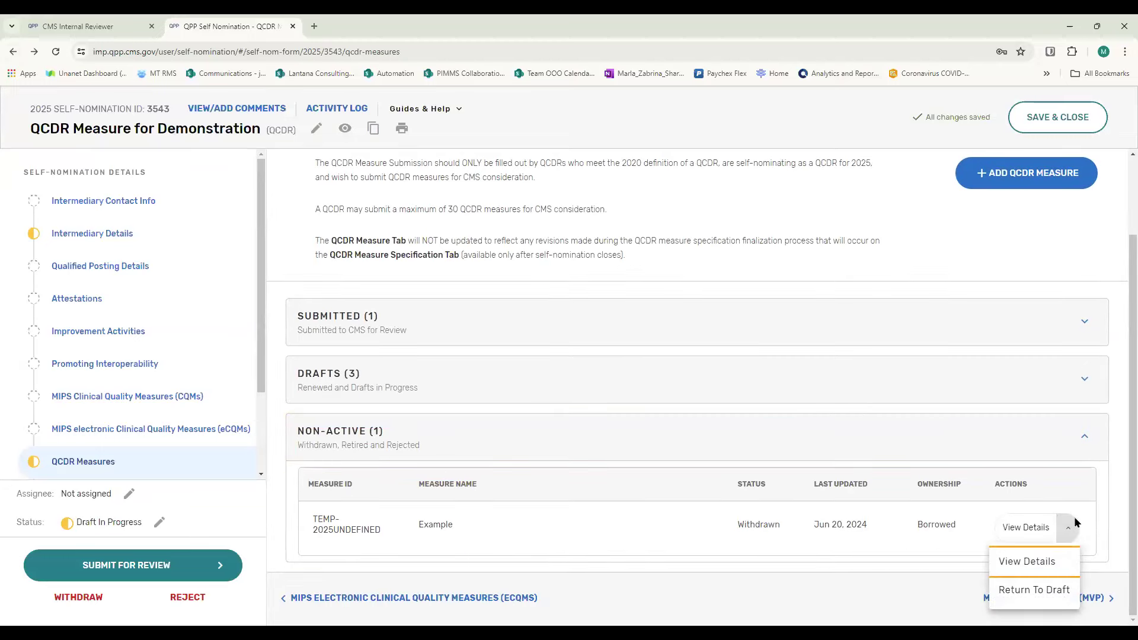
left_click(1027, 590)
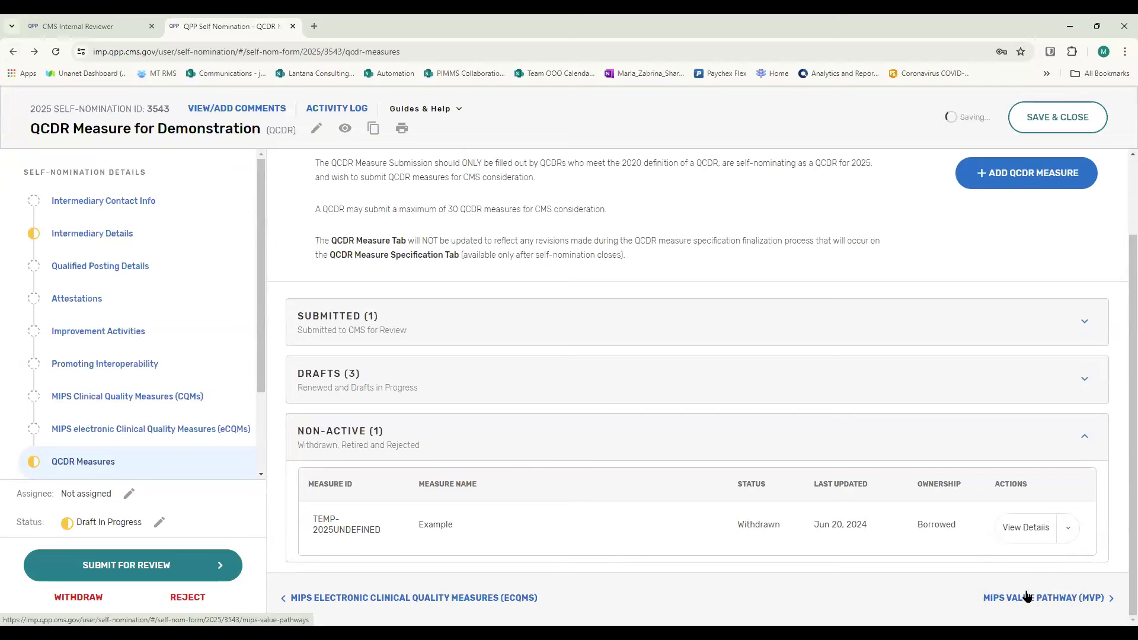
left_click(966, 597)
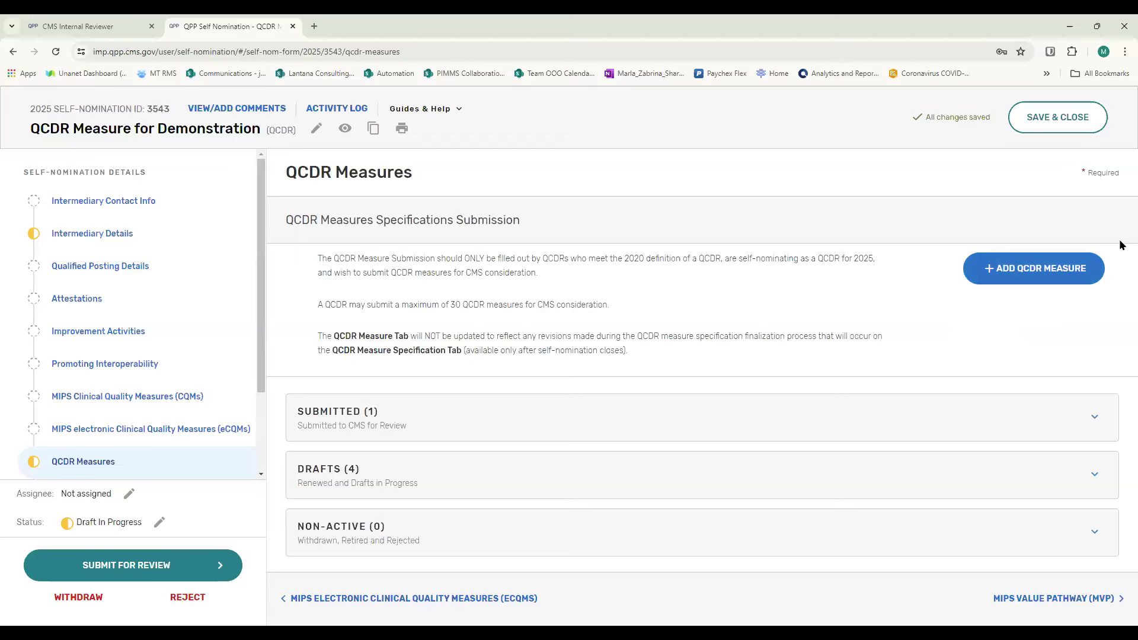
- Start adding a new QCDR measure, specifying that it is not owned by the QCDR and has been previously approved by CMS
left_click(1014, 285)
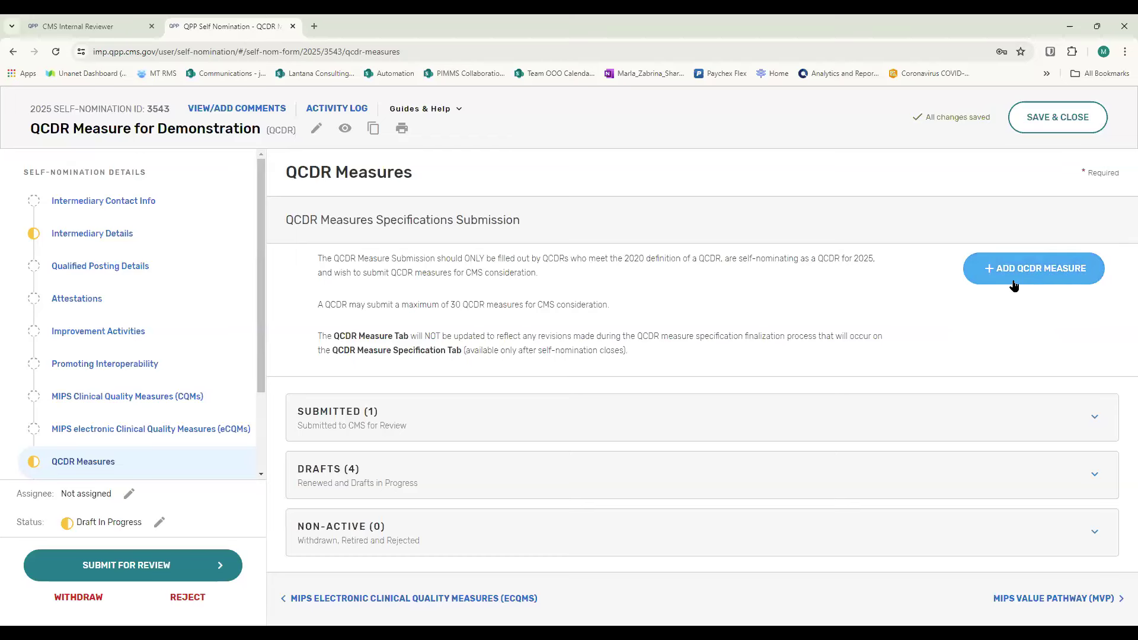
left_click(1020, 268)
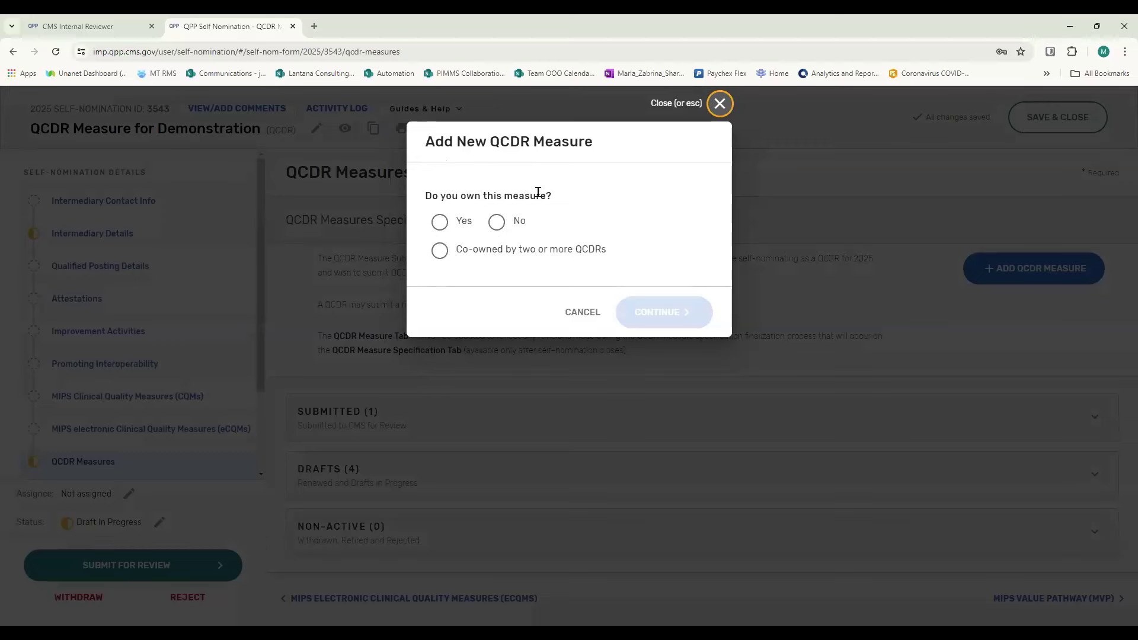
left_click(498, 223)
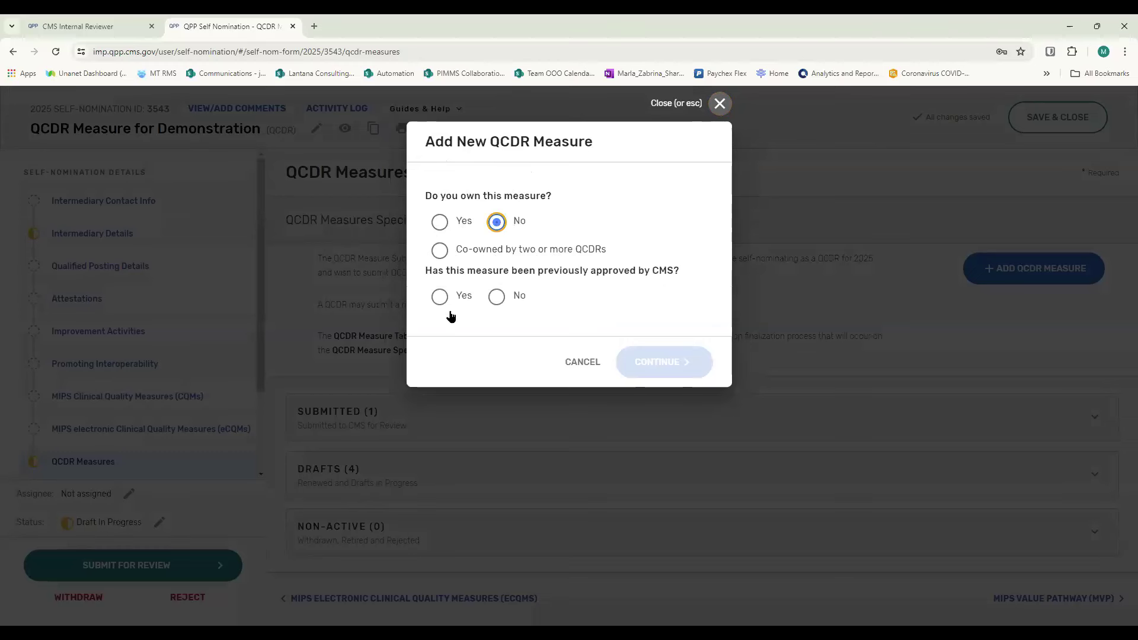
left_click(440, 297)
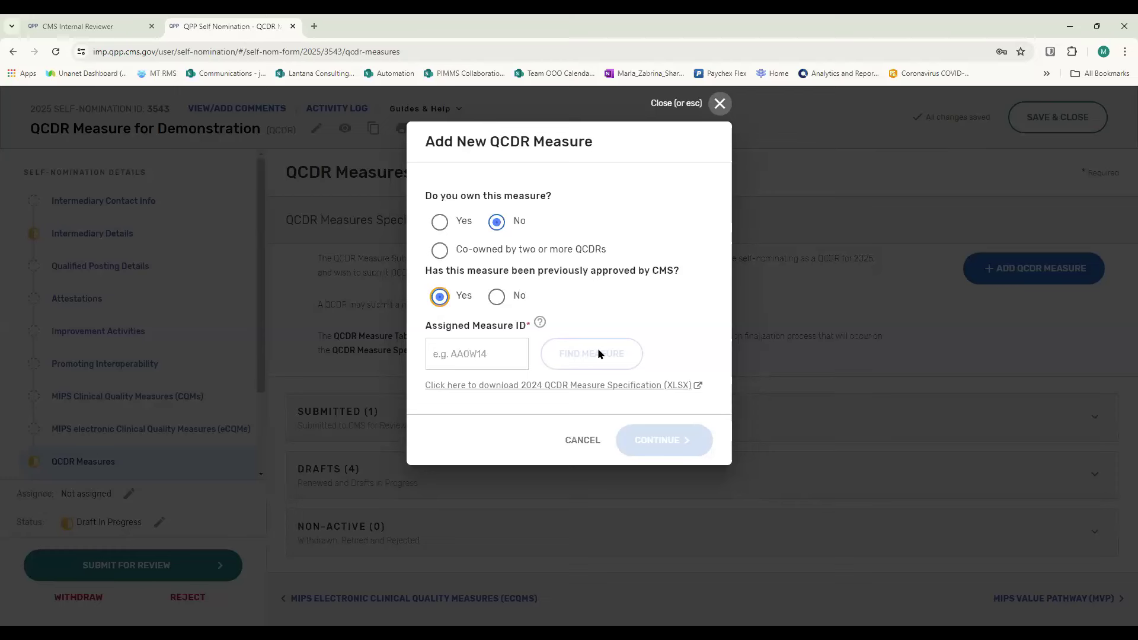
- Create a QCDR measure that is not owned and not previously approved by CMS, and look over its blank form
left_click(496, 297)
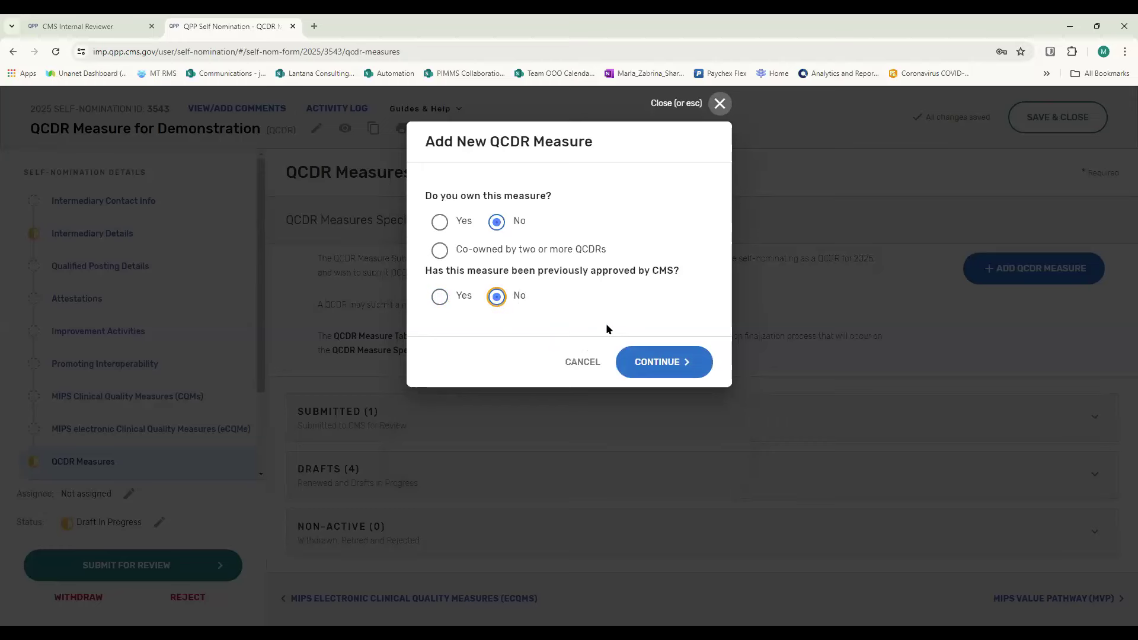
left_click(661, 368)
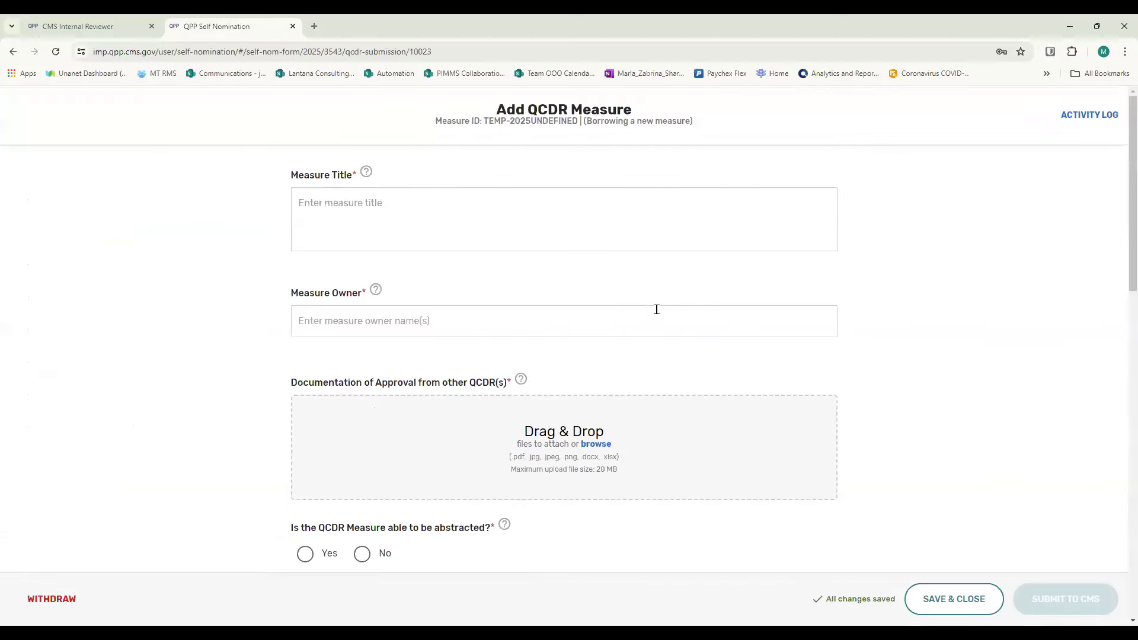
scroll(656, 308, "down", 12)
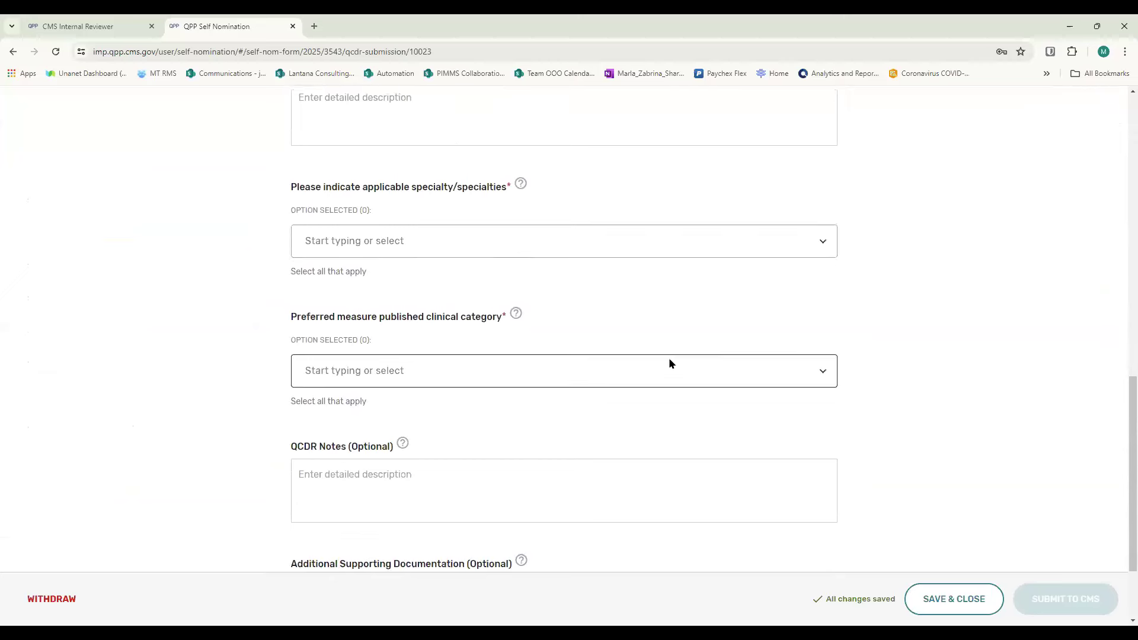
scroll(669, 357, "down", 2)
scroll(1024, 372, "up", 1)
scroll(1021, 376, "down", 7)
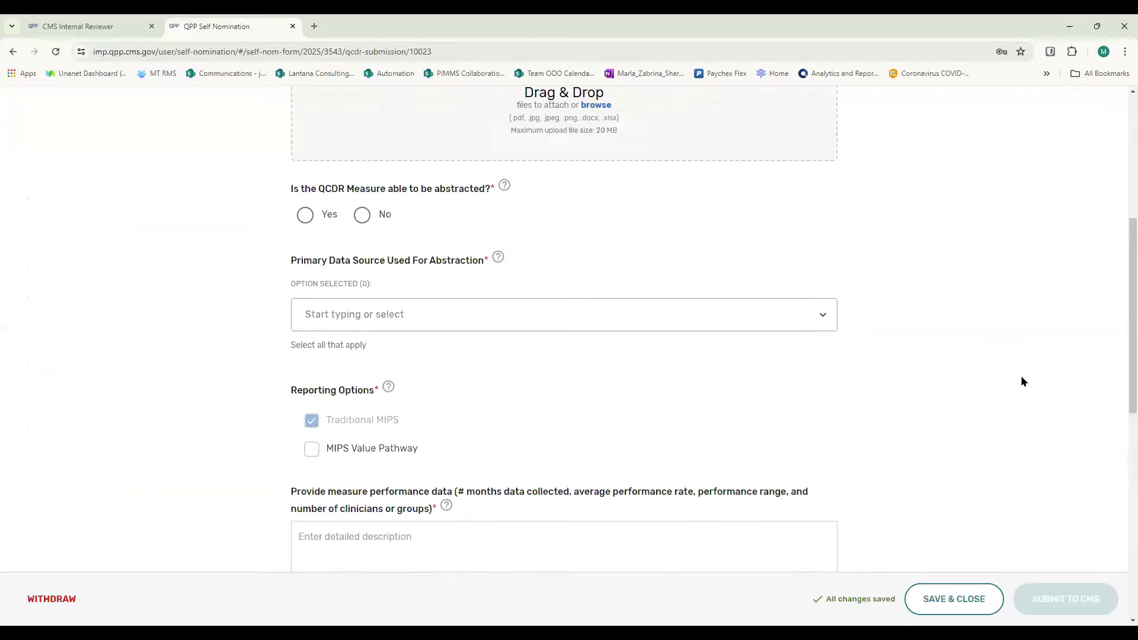
scroll(1021, 376, "up", 6)
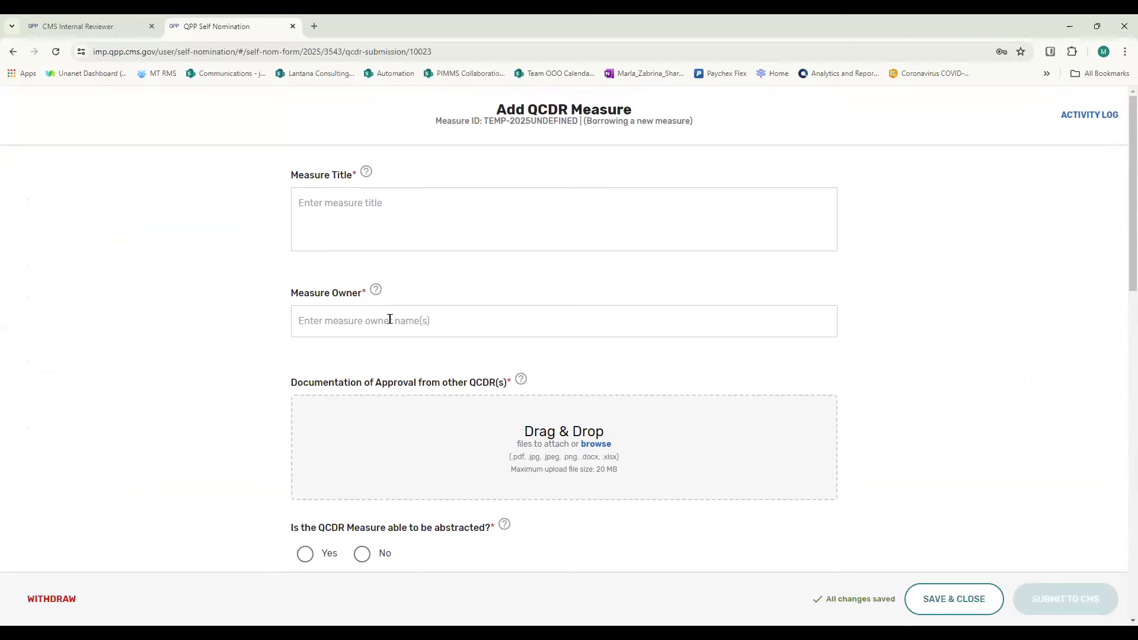
- Review the owner and approval documentation fields, and select Hybrid as the primary data source used for abstraction
scroll(389, 320, "down", 2)
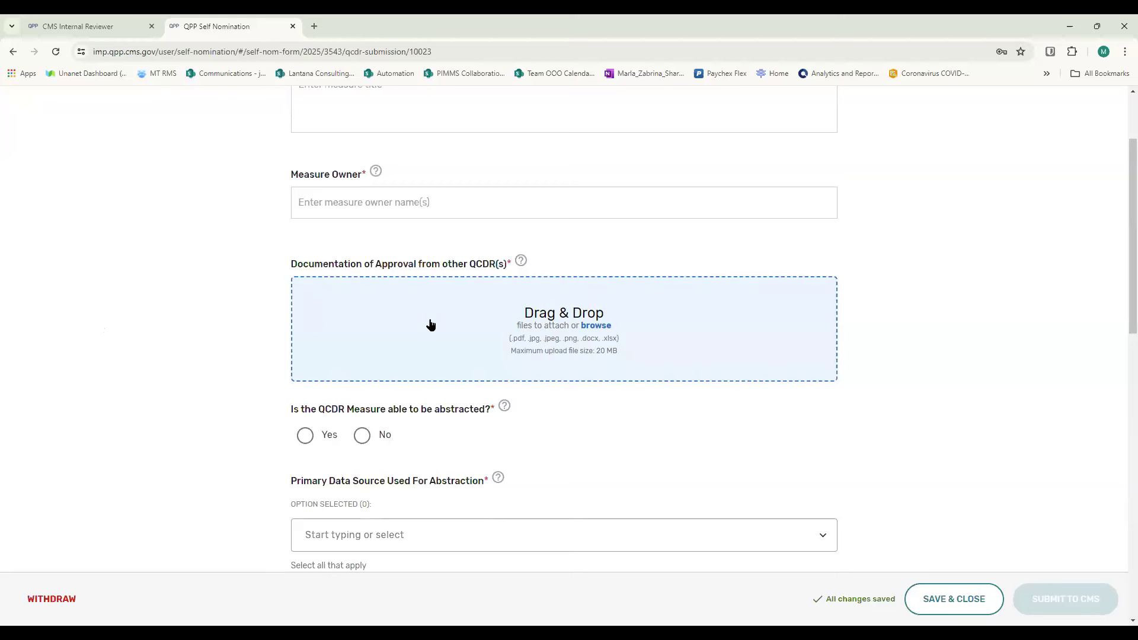
scroll(431, 324, "down", 2)
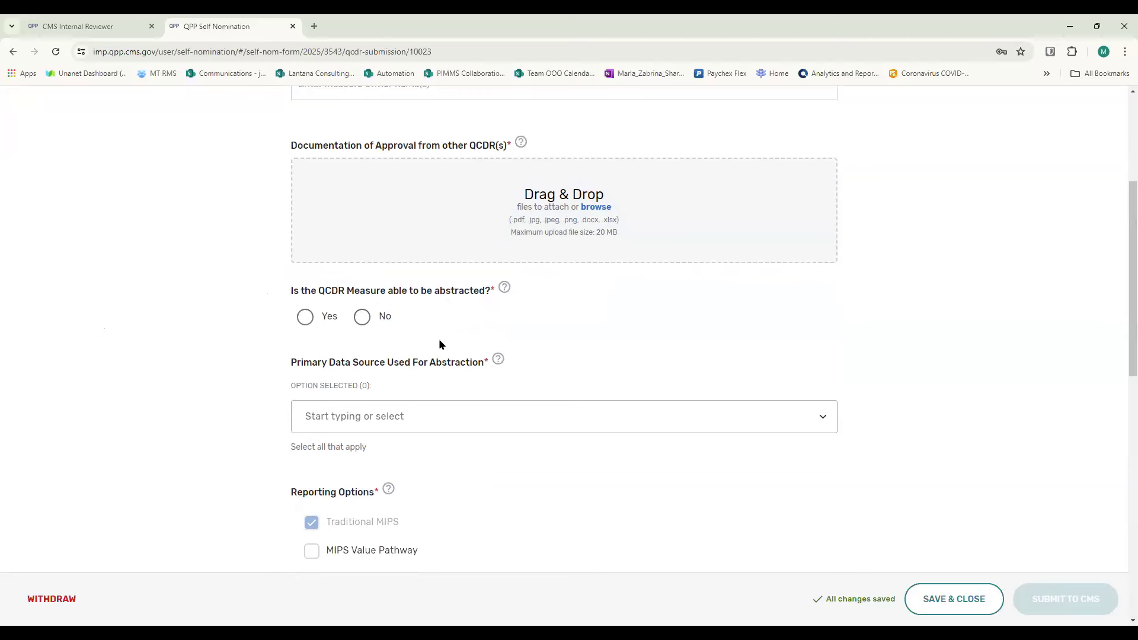
scroll(572, 320, "down", 2)
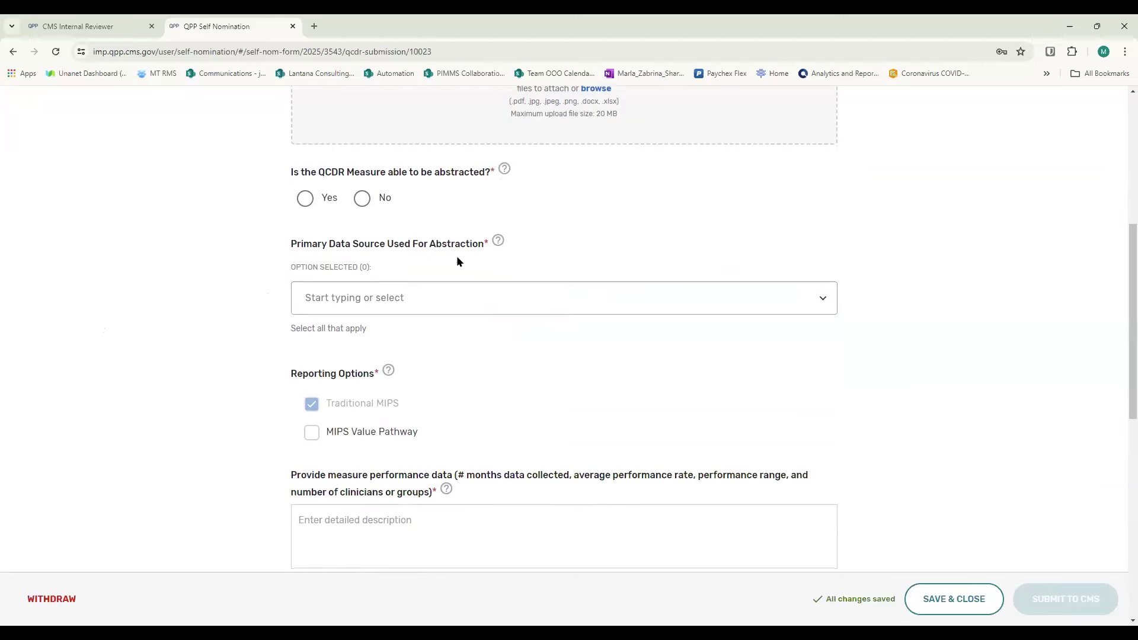
left_click(823, 301)
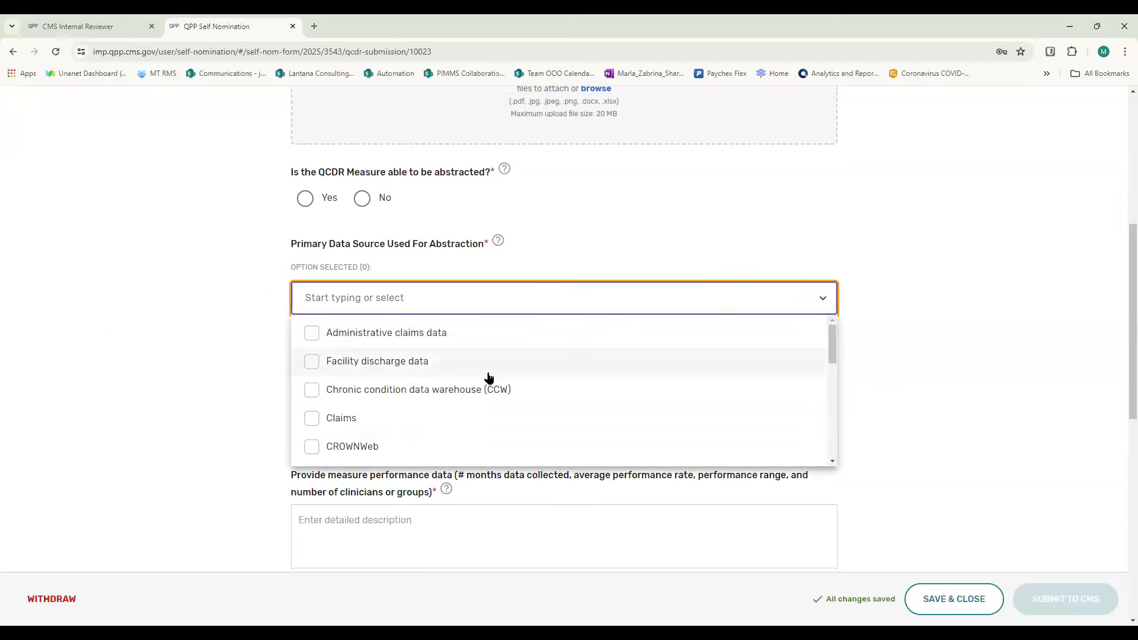
scroll(487, 376, "down", 3)
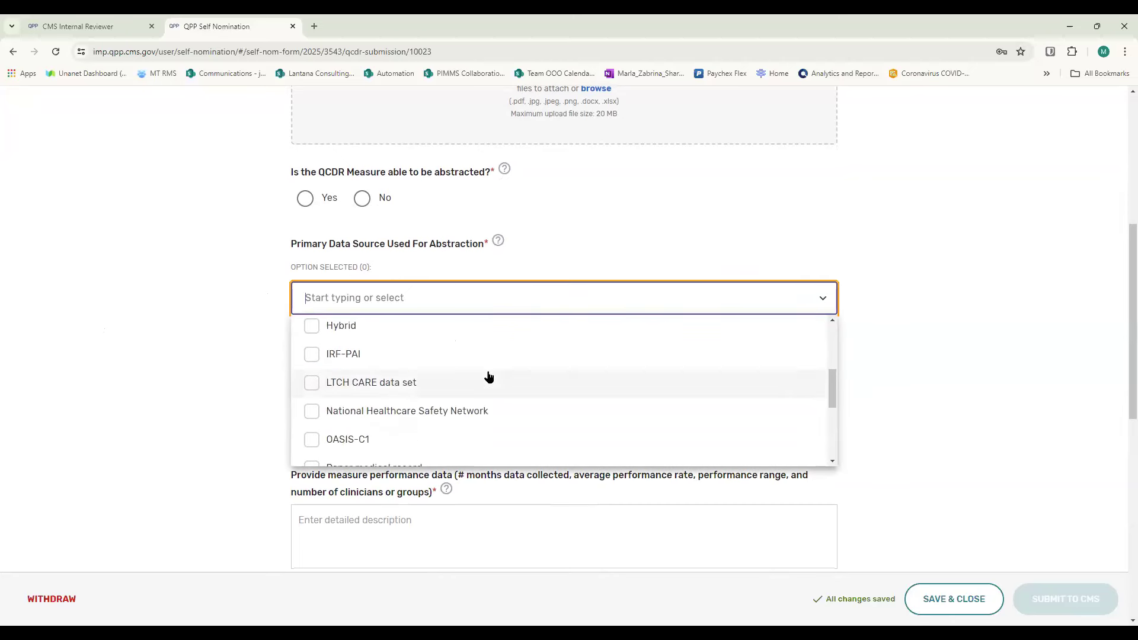
left_click(314, 326)
left_click(692, 243)
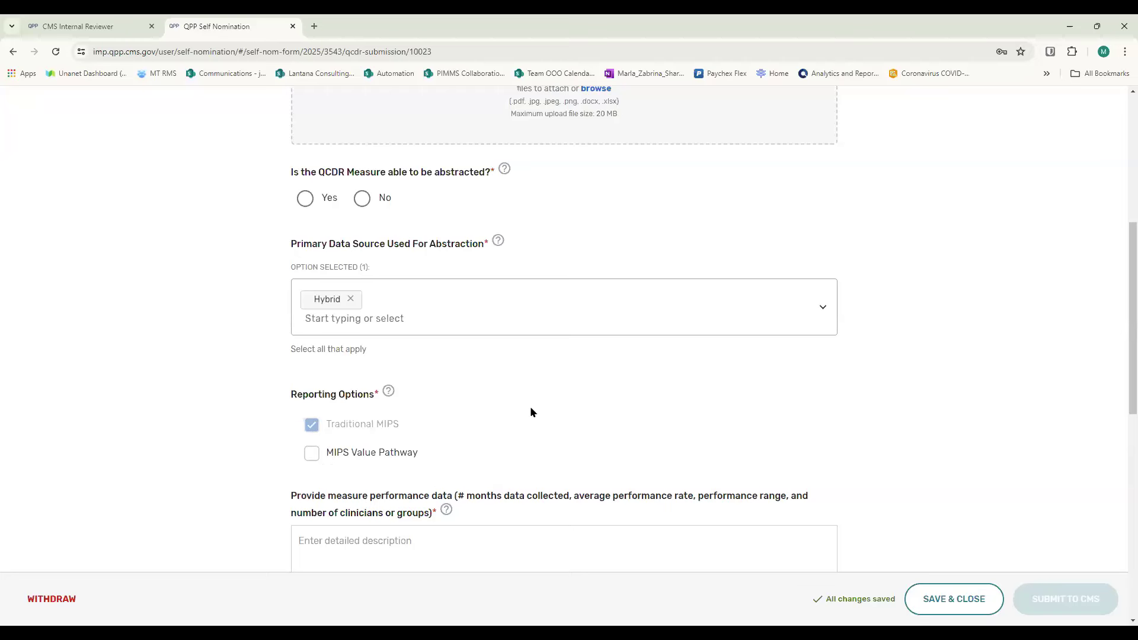
- Review the remaining fields from Reporting Options to Additional Supporting Documentation, and save and close the borrowed measure draft
scroll(537, 400, "down", 3)
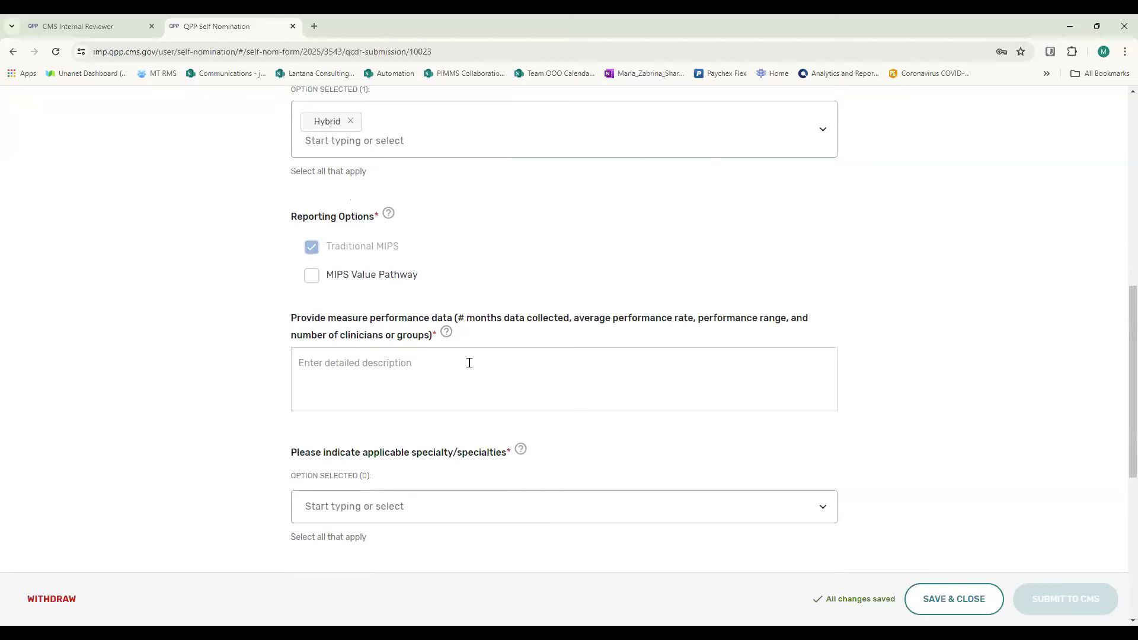
scroll(469, 363, "down", 2)
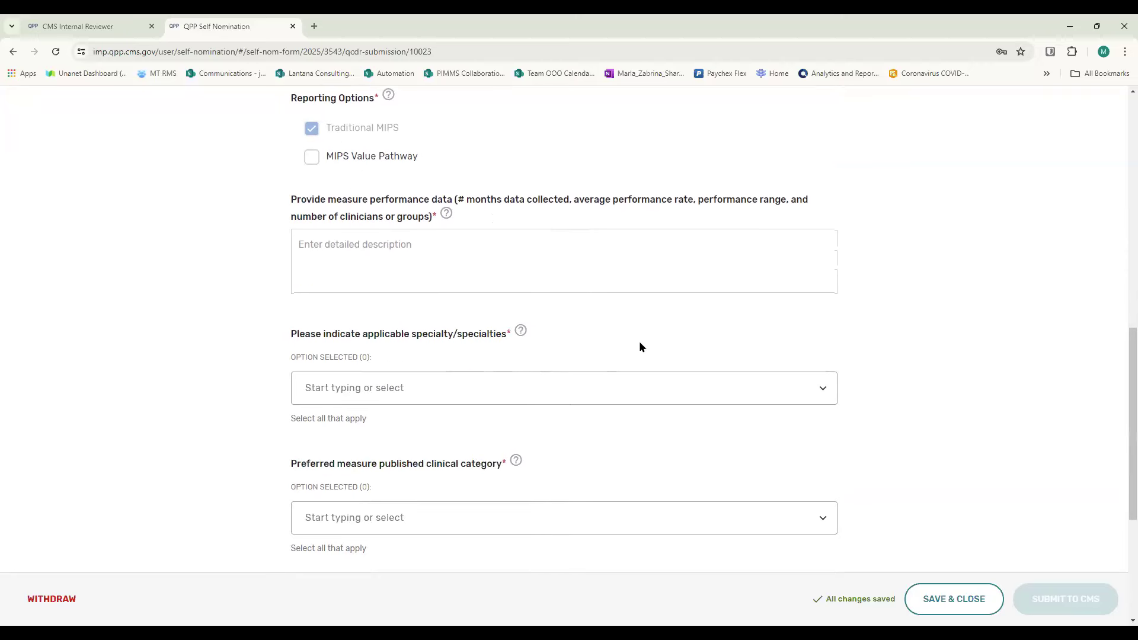
scroll(607, 336, "down", 1)
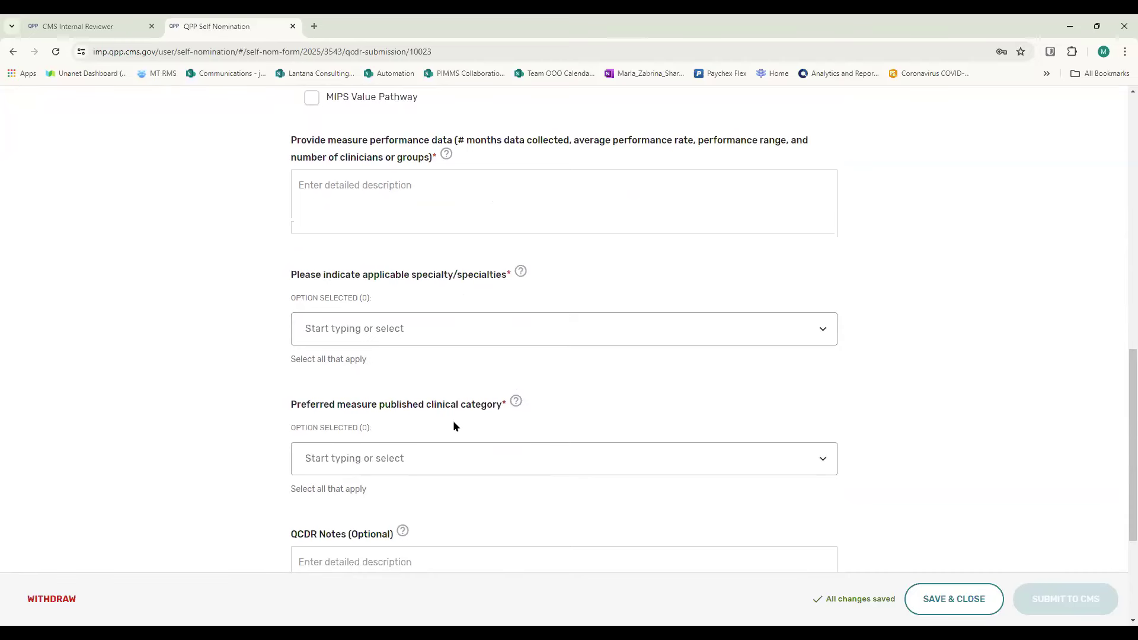
mouse_move(526, 407)
scroll(454, 415, "down", 3)
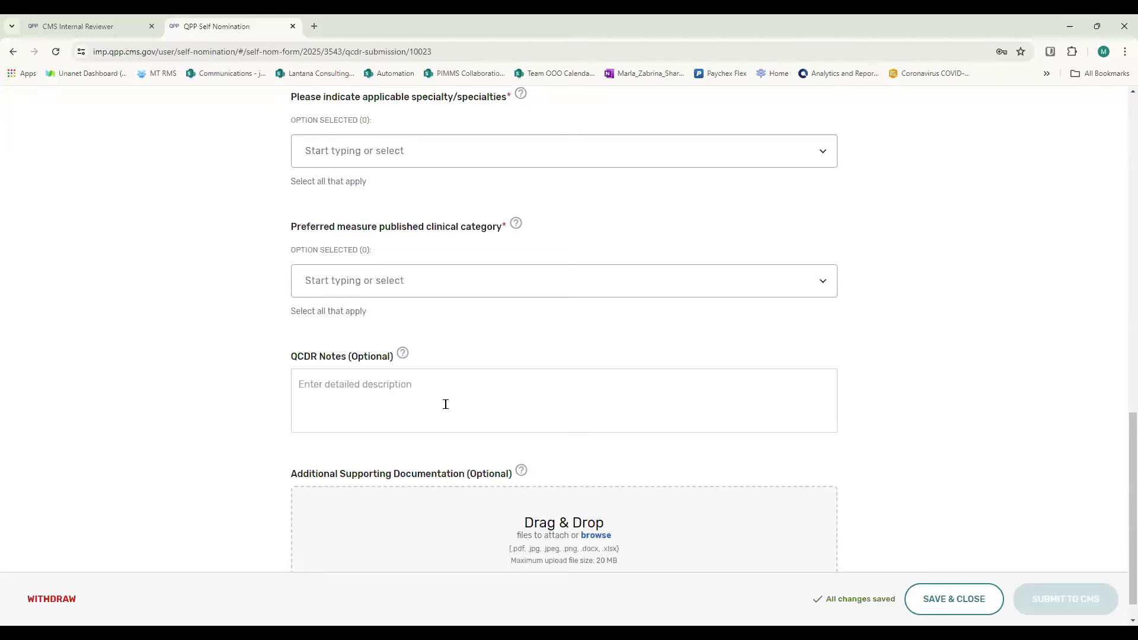
scroll(446, 404, "down", 1)
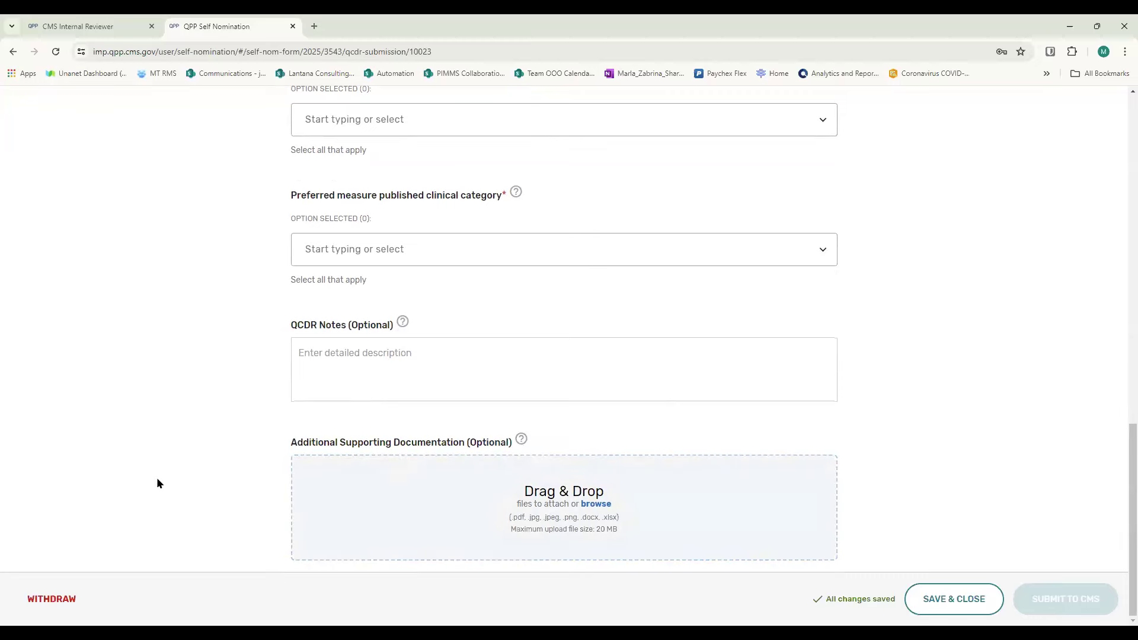
scroll(186, 473, "up", 15)
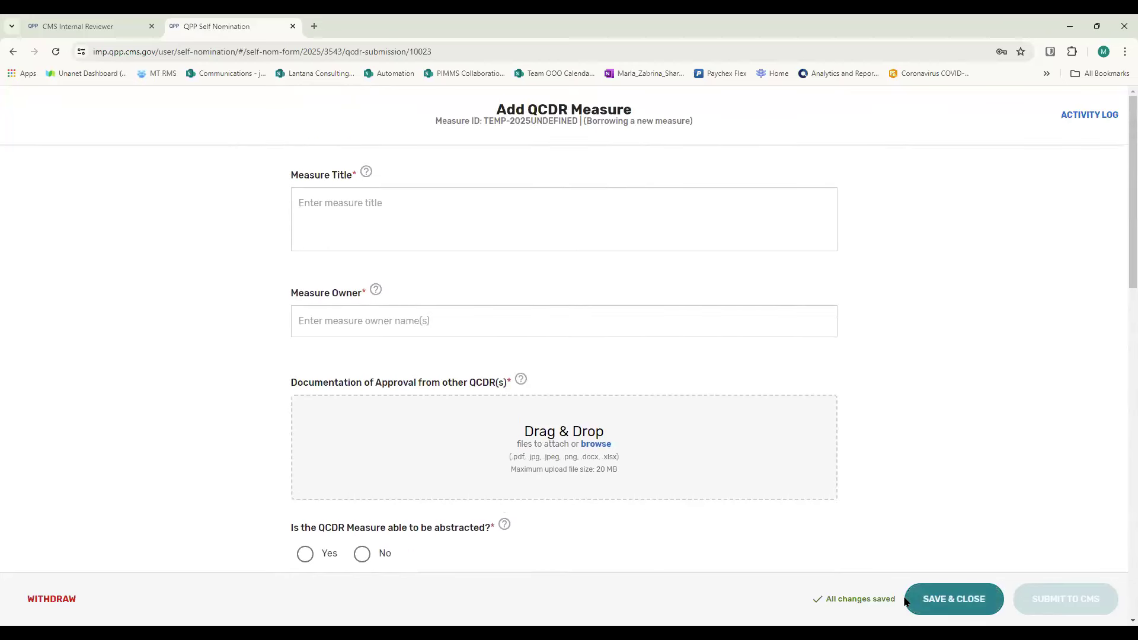
left_click(950, 596)
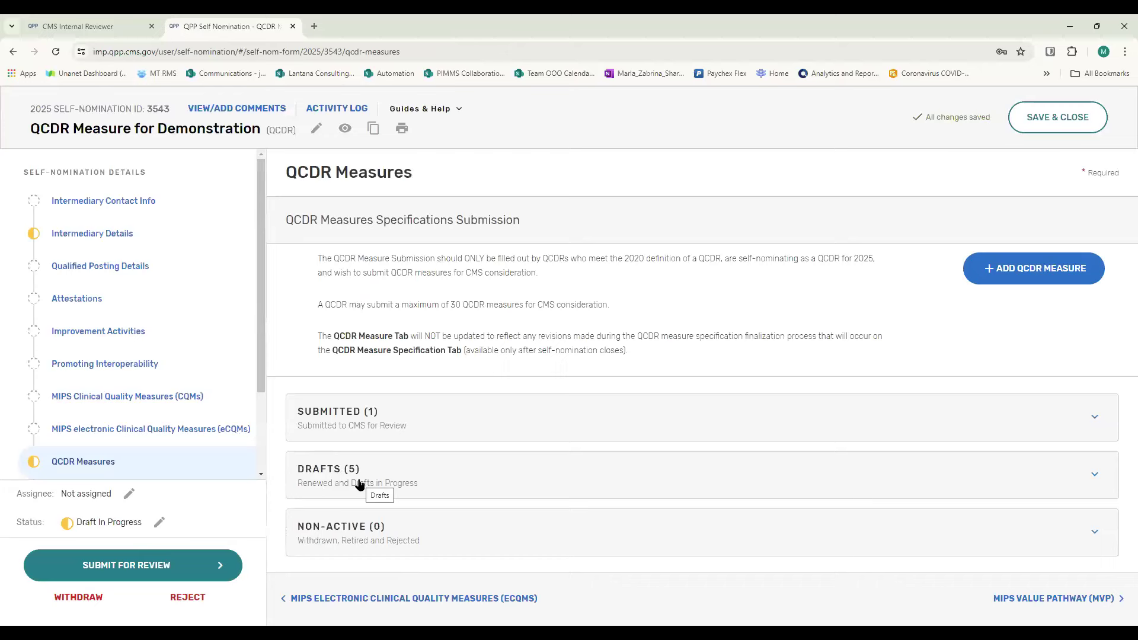
- Add a new QCDR measure that is owned by the QCDR and has not been previously approved by CMS
left_click(1014, 270)
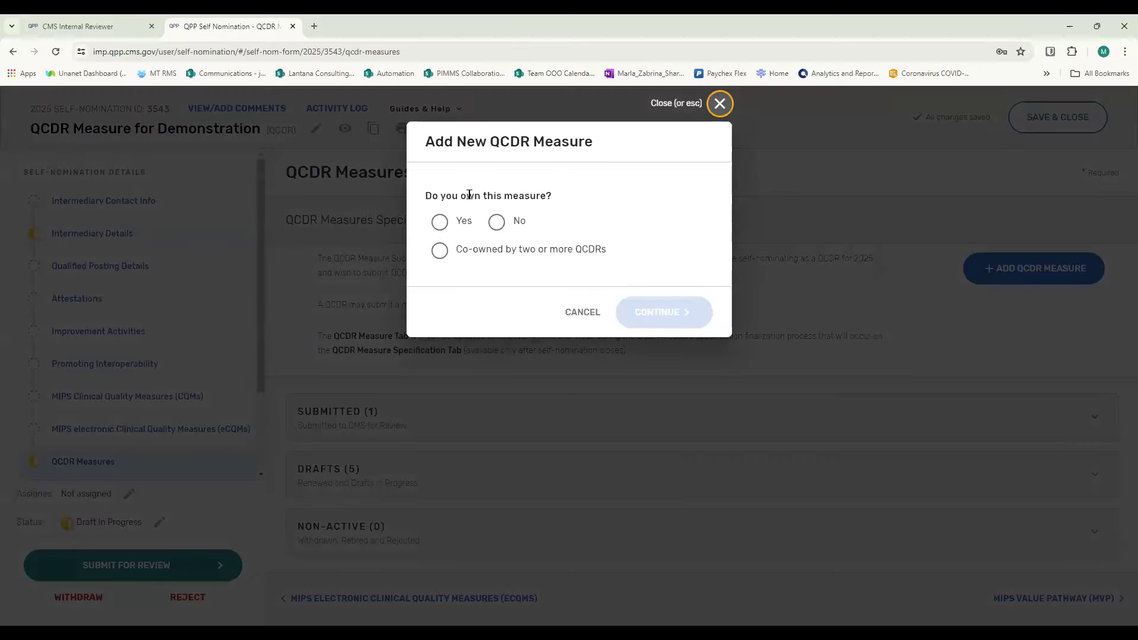
left_click(439, 223)
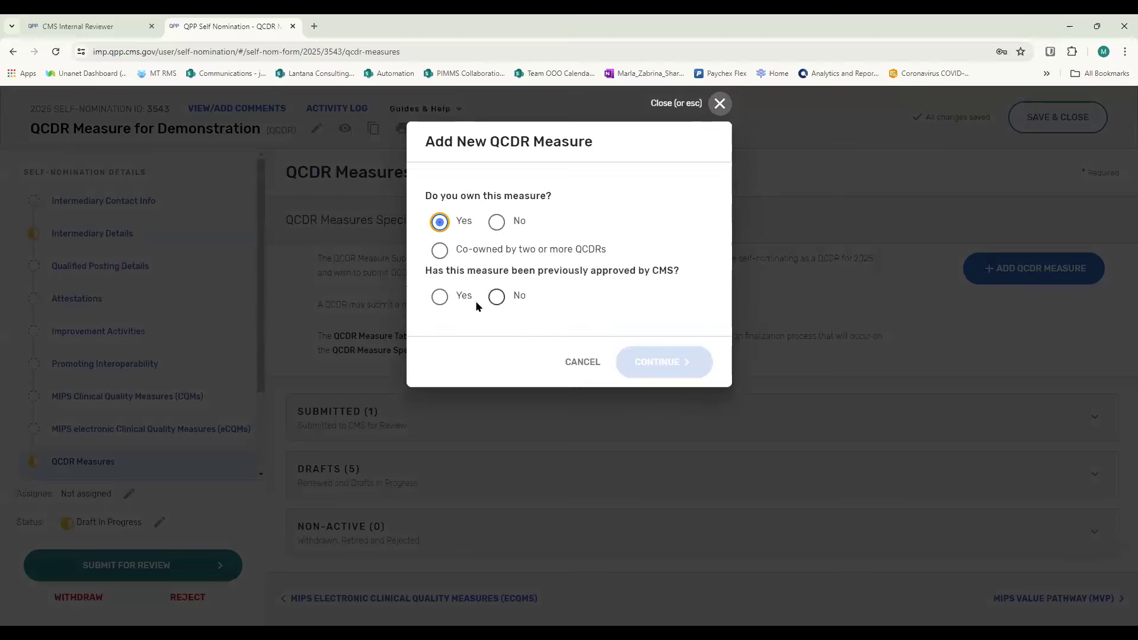
left_click(439, 296)
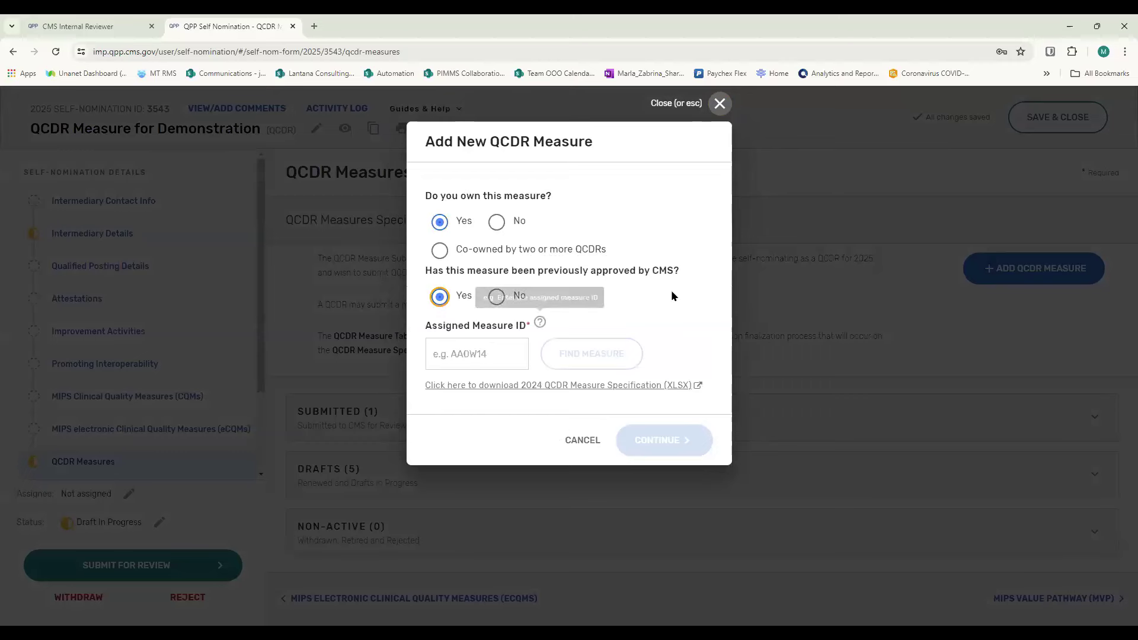
left_click(497, 296)
left_click(654, 360)
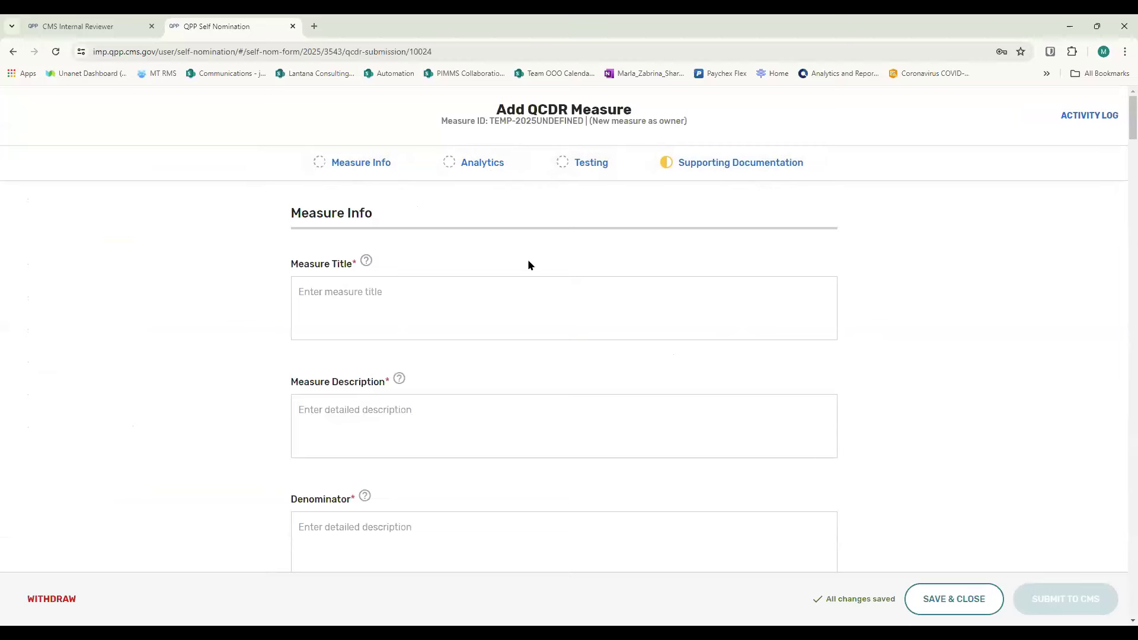
- Look through the owned measure's form from Measure Info to Supporting Documentation, and save and close the draft
scroll(521, 297, "down", 1)
scroll(521, 297, "down", 19)
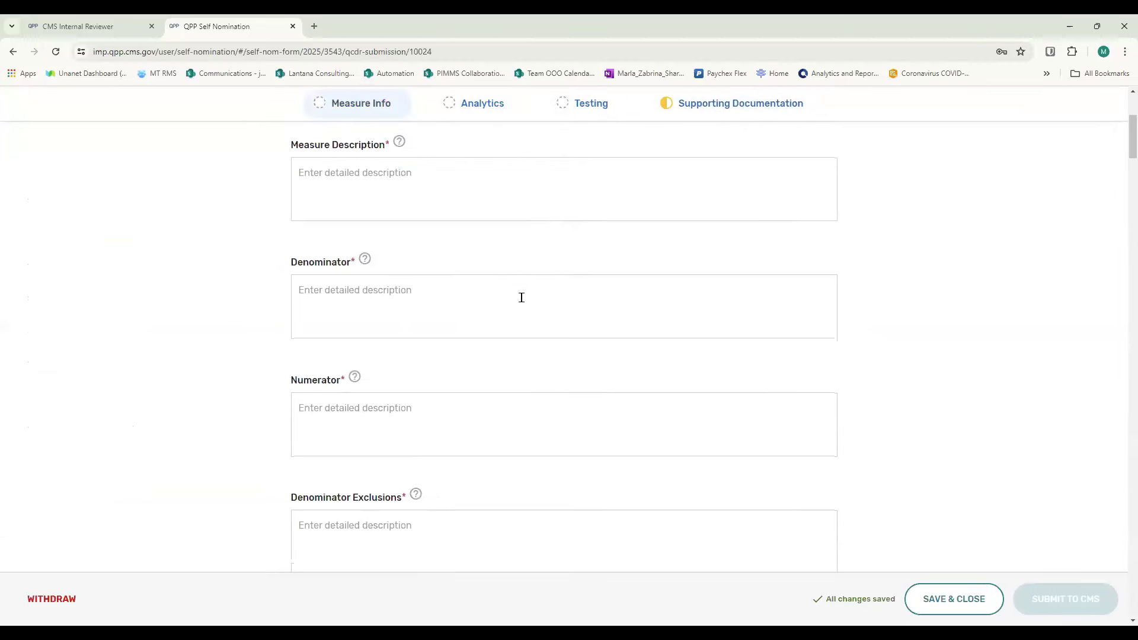
scroll(527, 375, "down", 20)
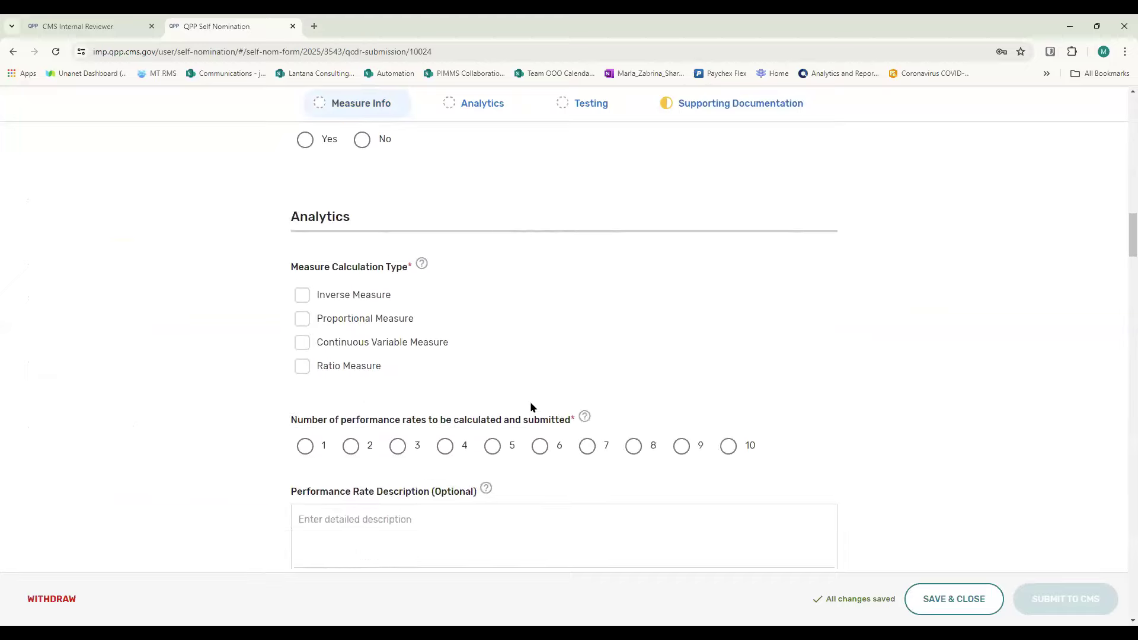
scroll(532, 429, "down", 20)
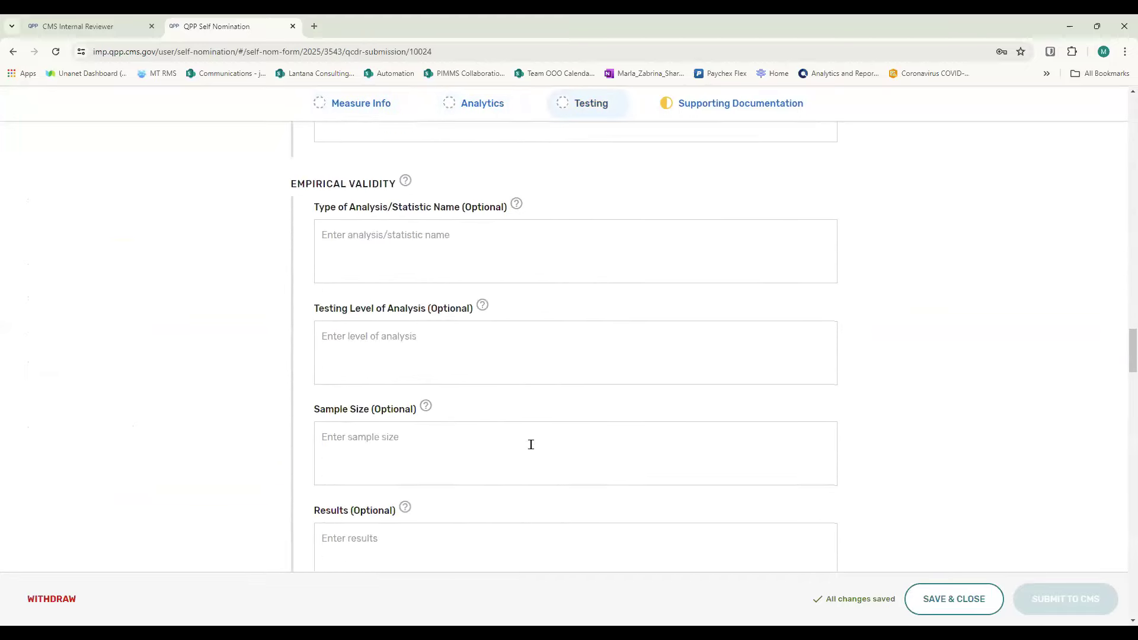
scroll(526, 490, "down", 20)
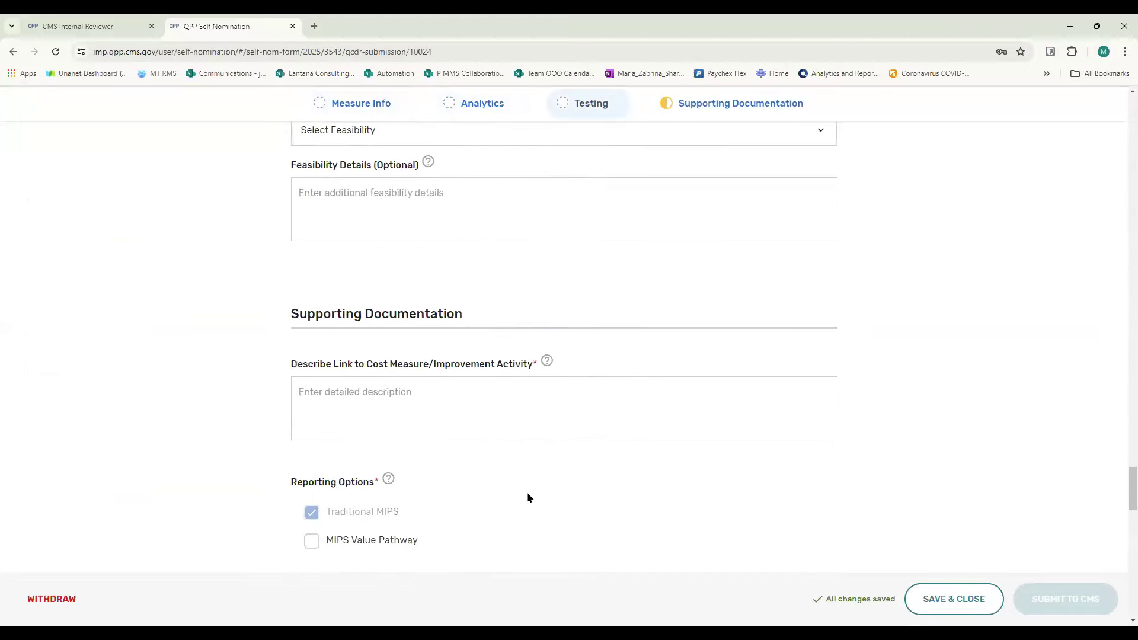
scroll(929, 443, "down", 3)
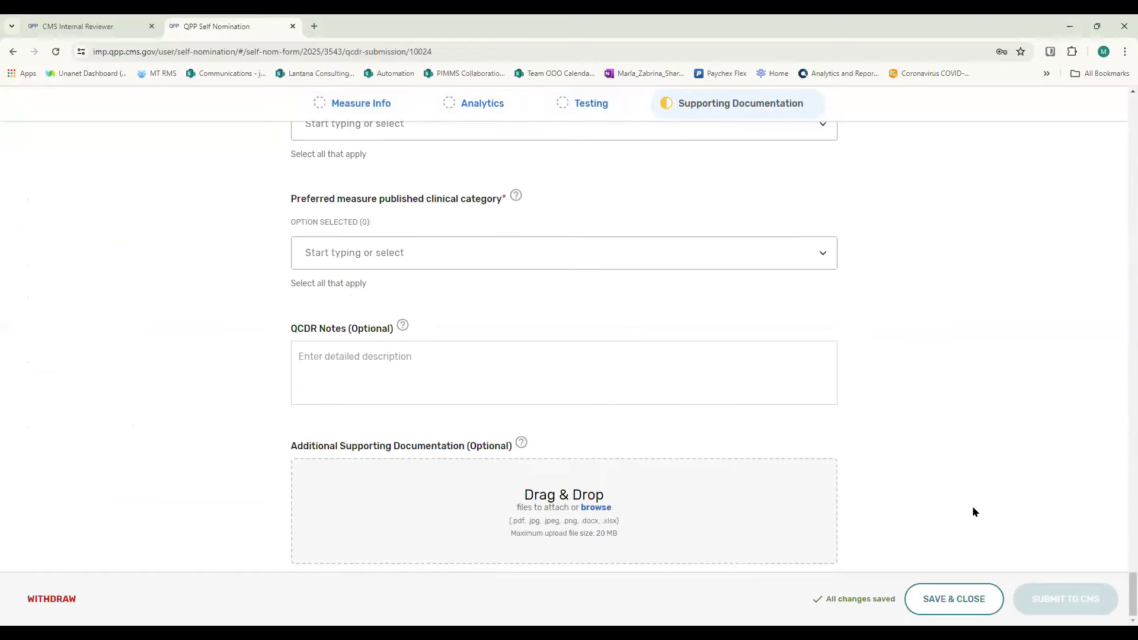
left_click(960, 599)
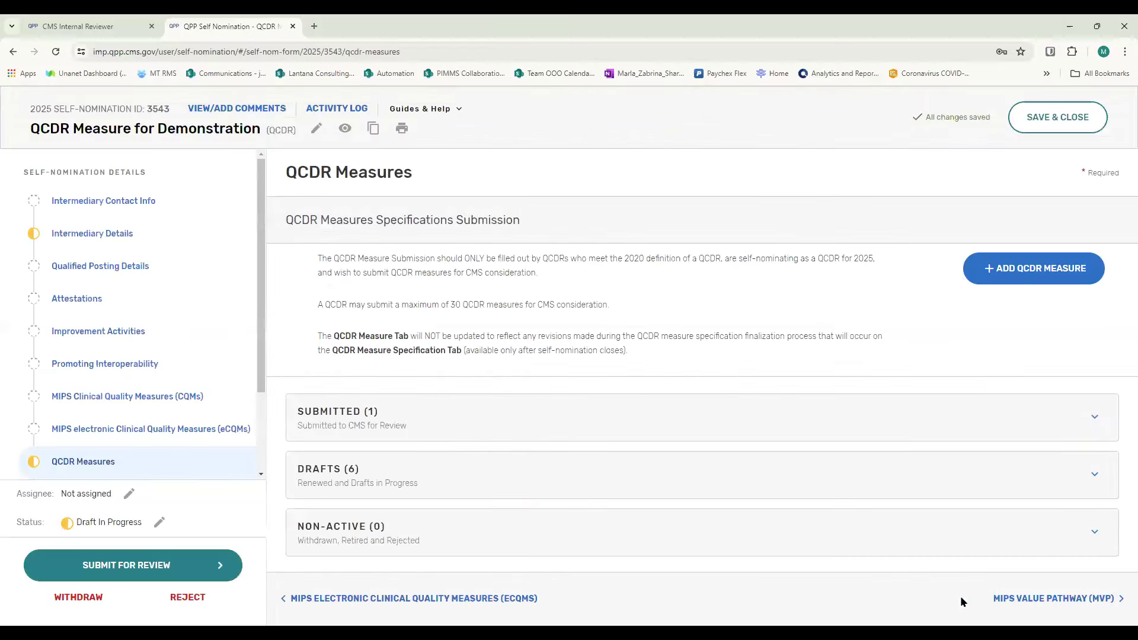
- Add a new QCDR measure co-owned by two or more QCDRs and not previously approved by CMS
left_click(1012, 268)
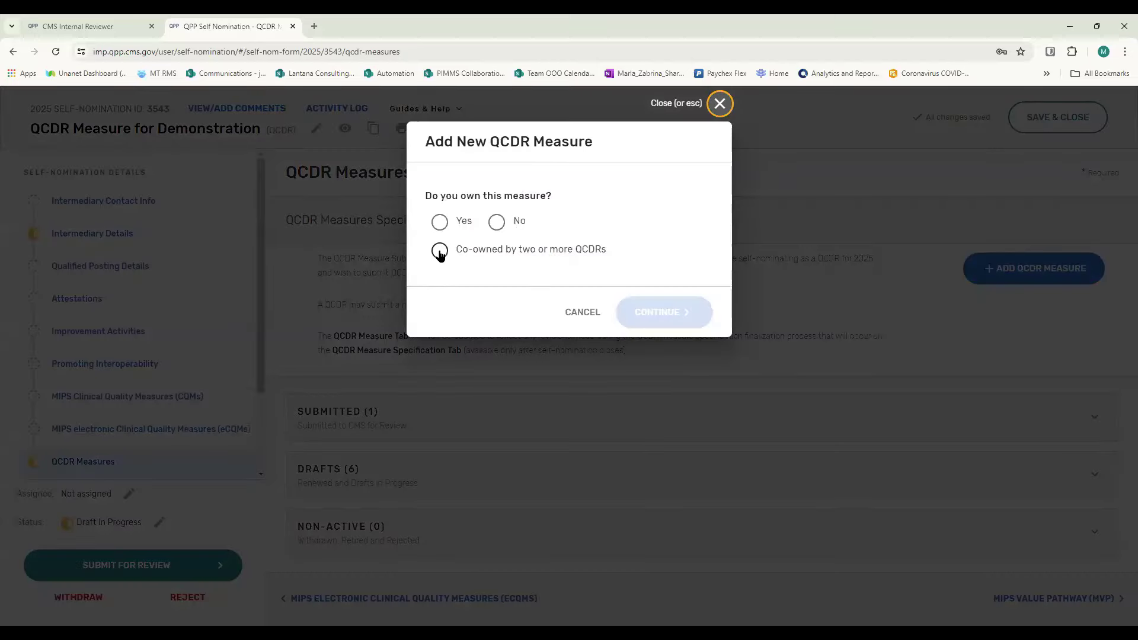
left_click(440, 251)
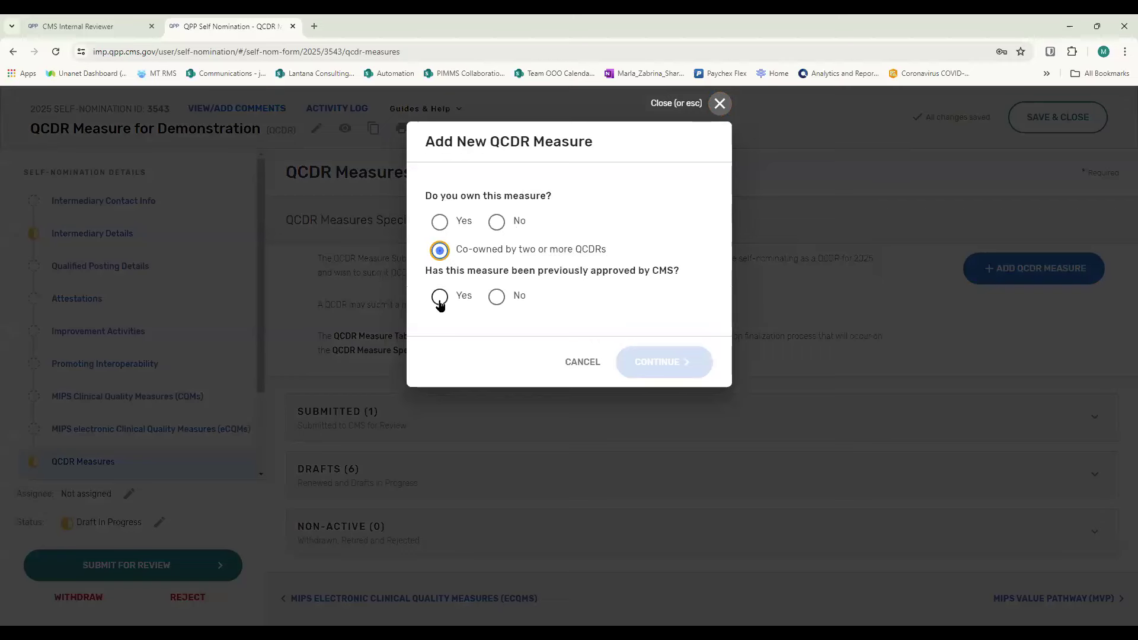
left_click(497, 296)
left_click(674, 360)
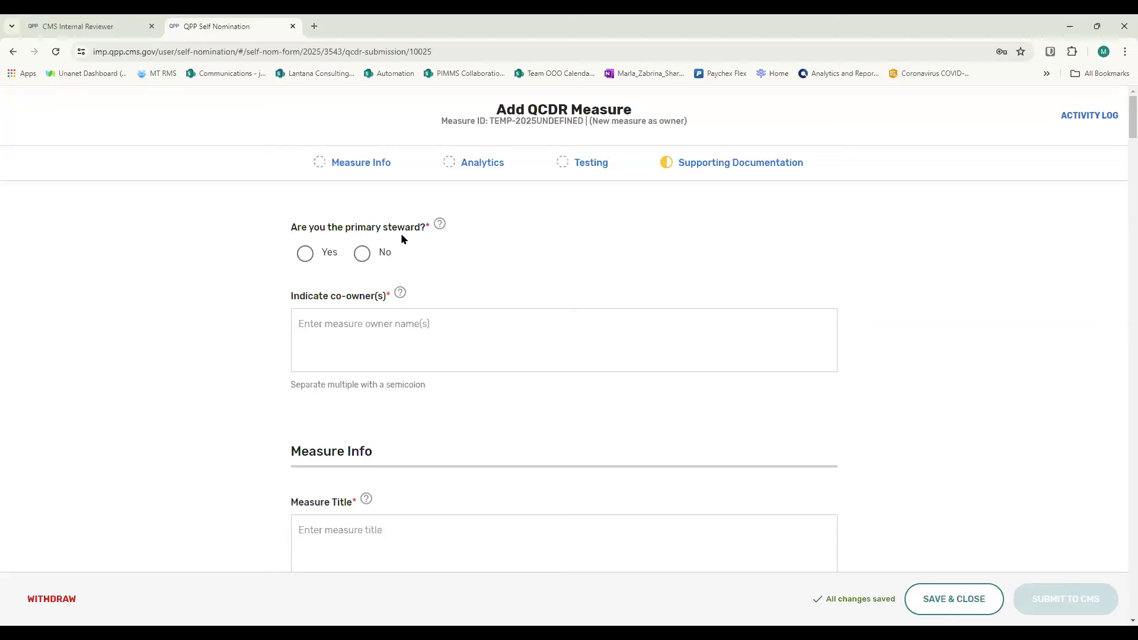
- Review the primary steward, co-owner and Measure Info fields of the co-owned measure, and save and close the draft
scroll(432, 241, "down", 1)
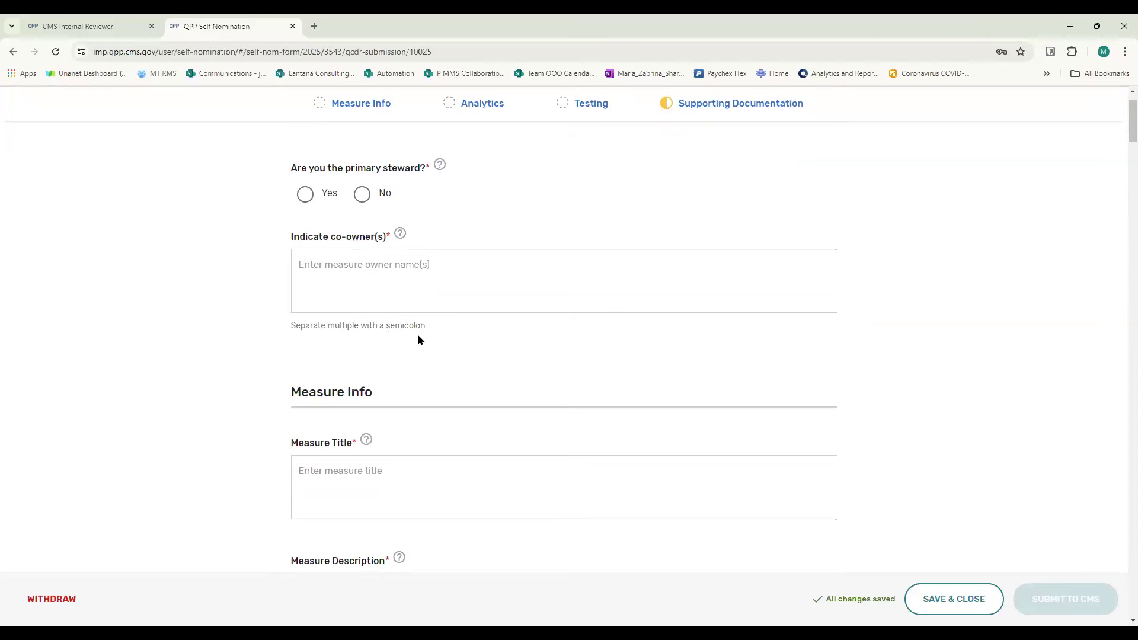
left_click(347, 267)
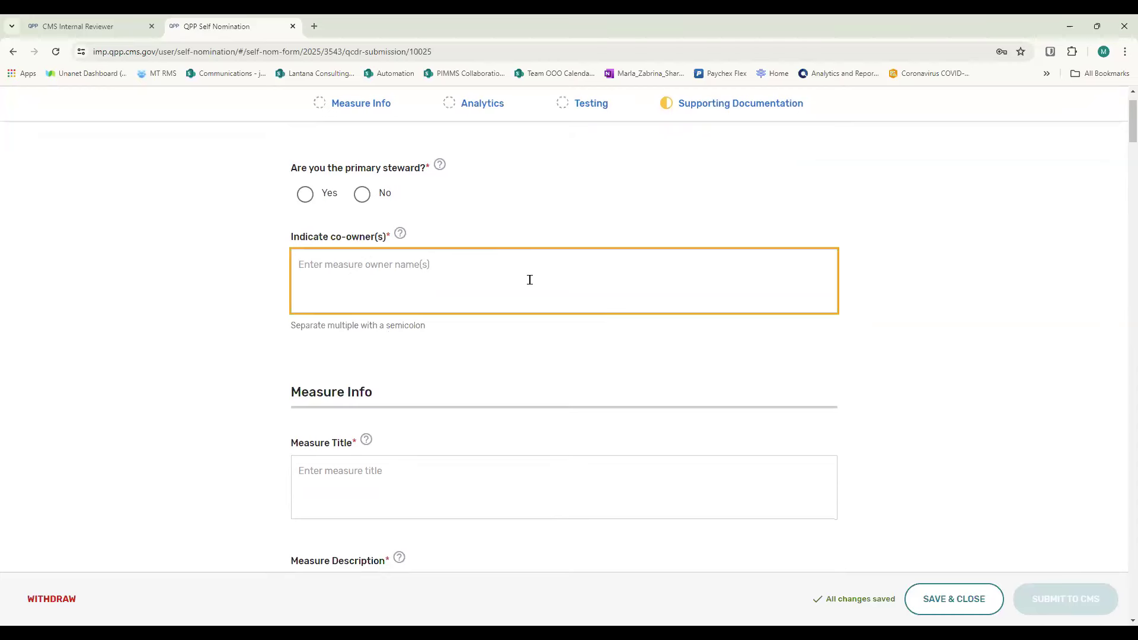
scroll(530, 280, "down", 3)
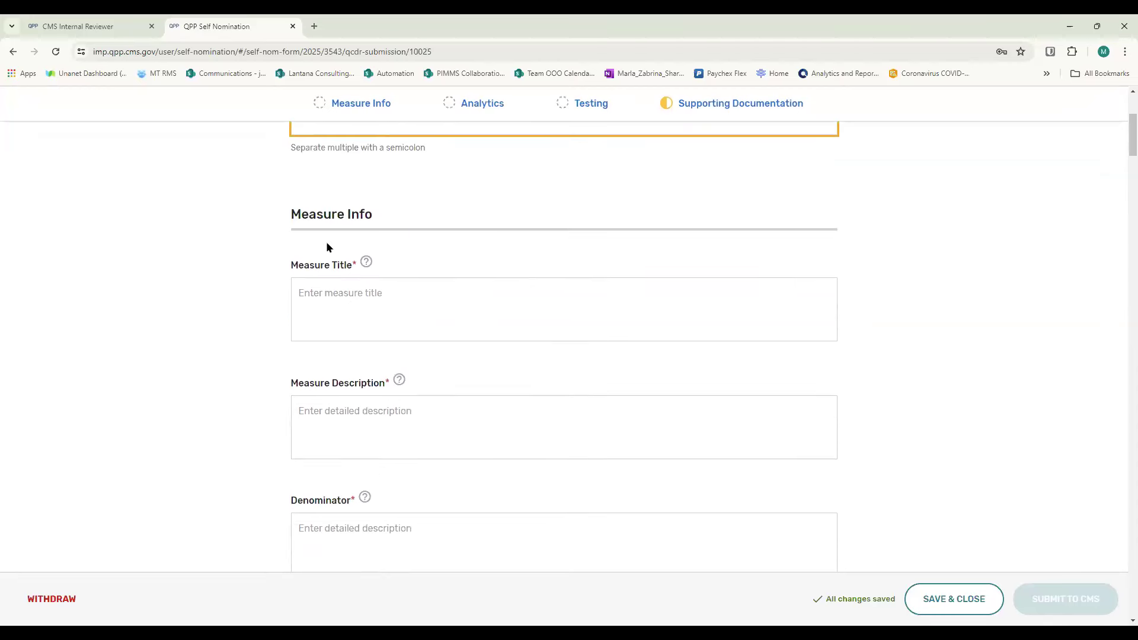
left_click(954, 599)
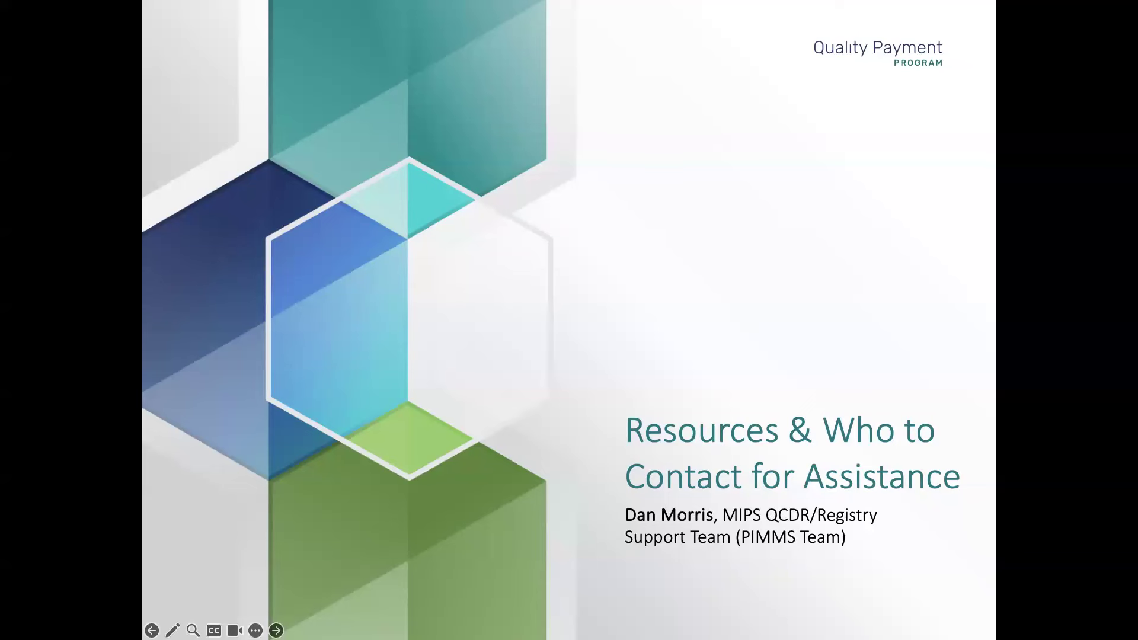
key("Right")
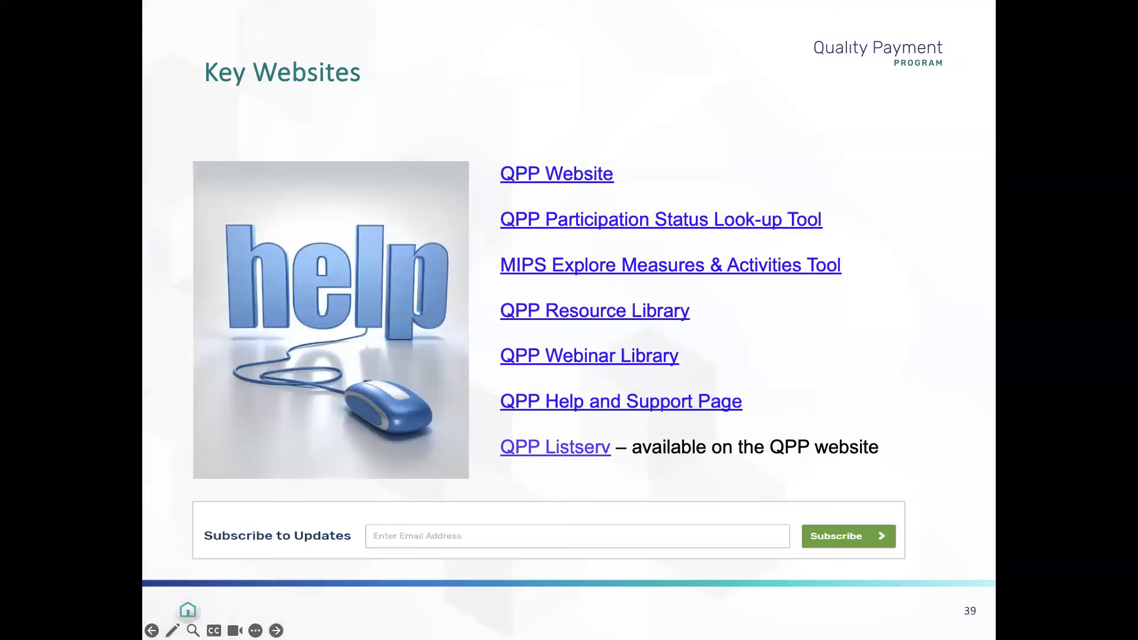